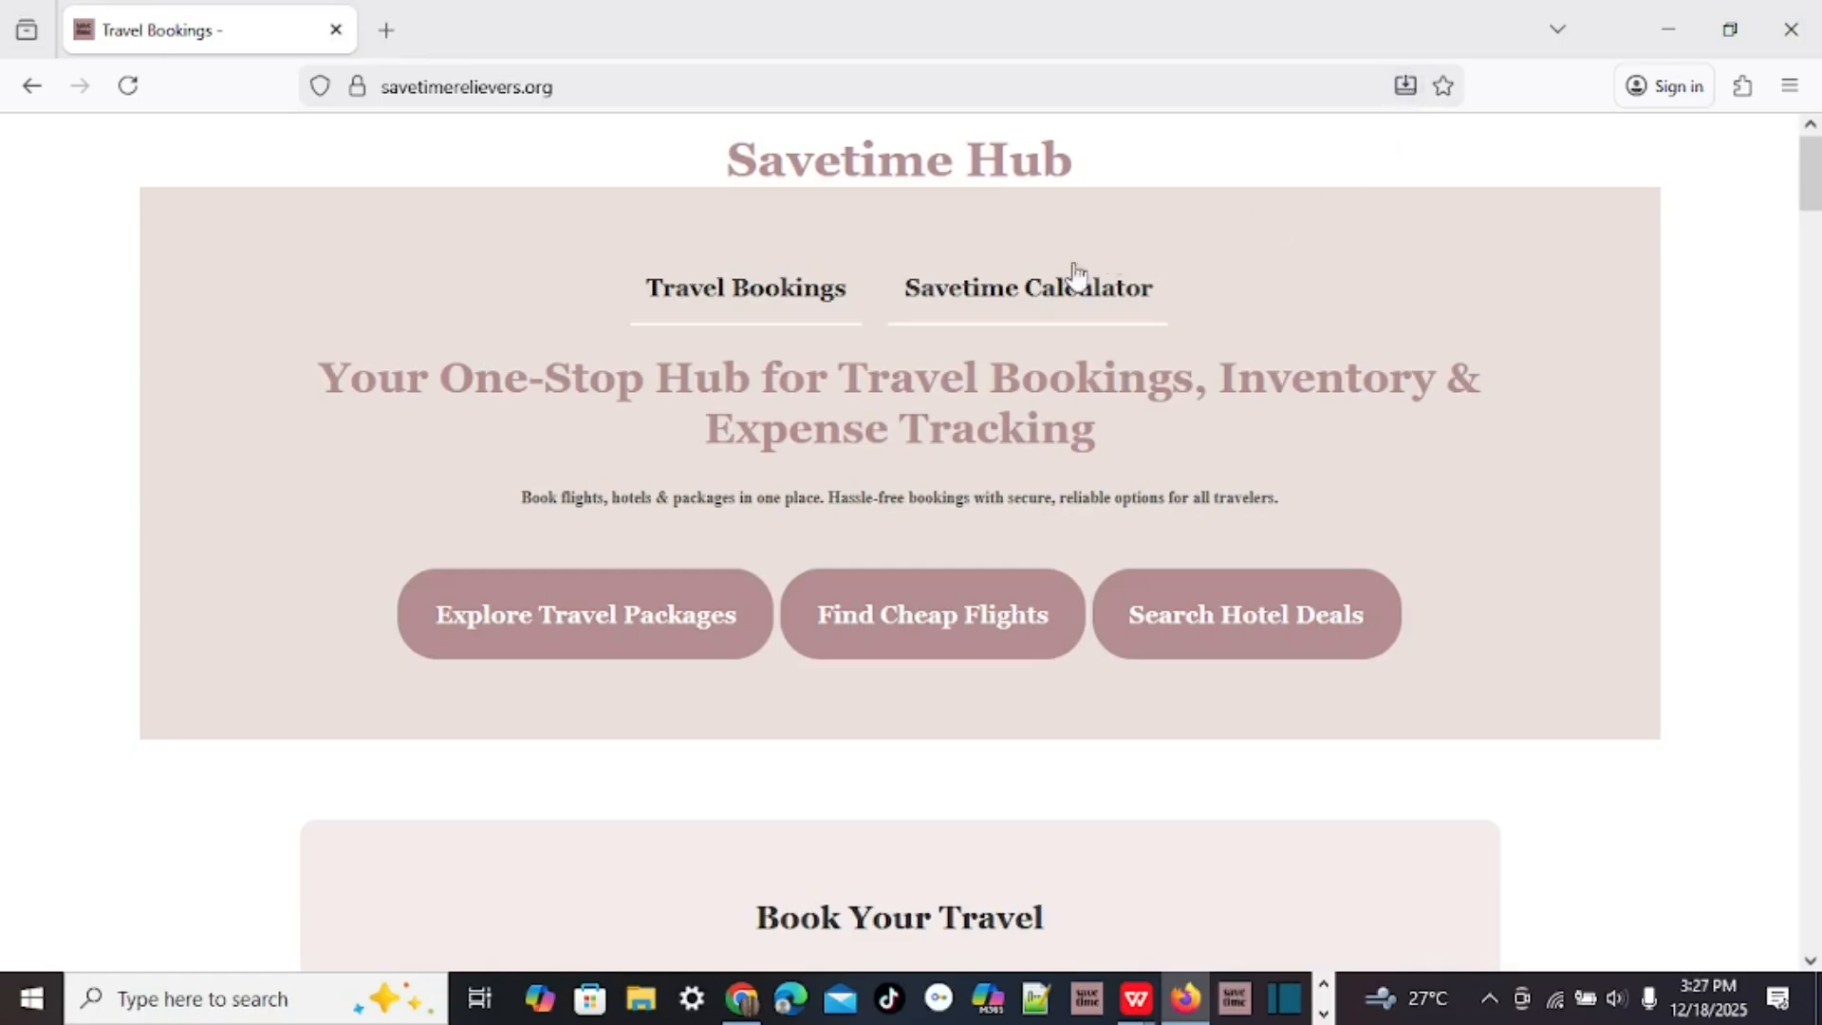
Log in from the Savetime Calculator product page and view the Pro plan dashboard and addons.
click(1022, 300)
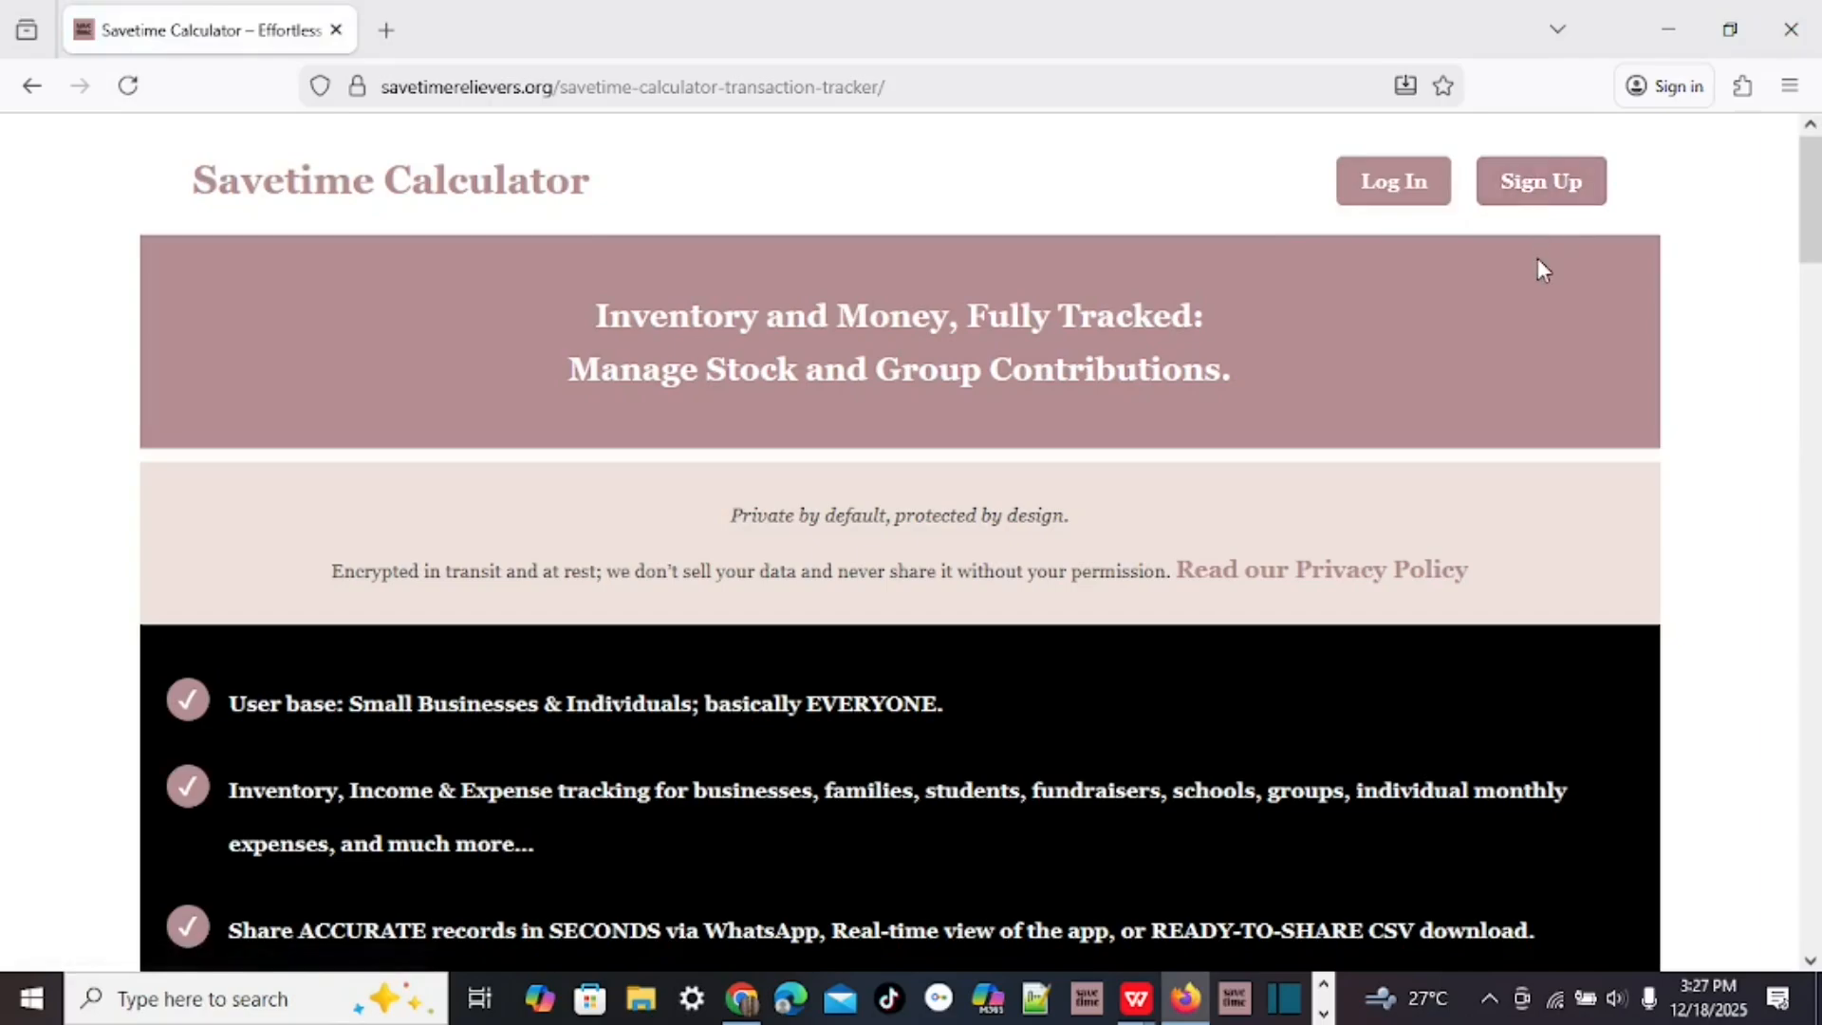
click(1397, 186)
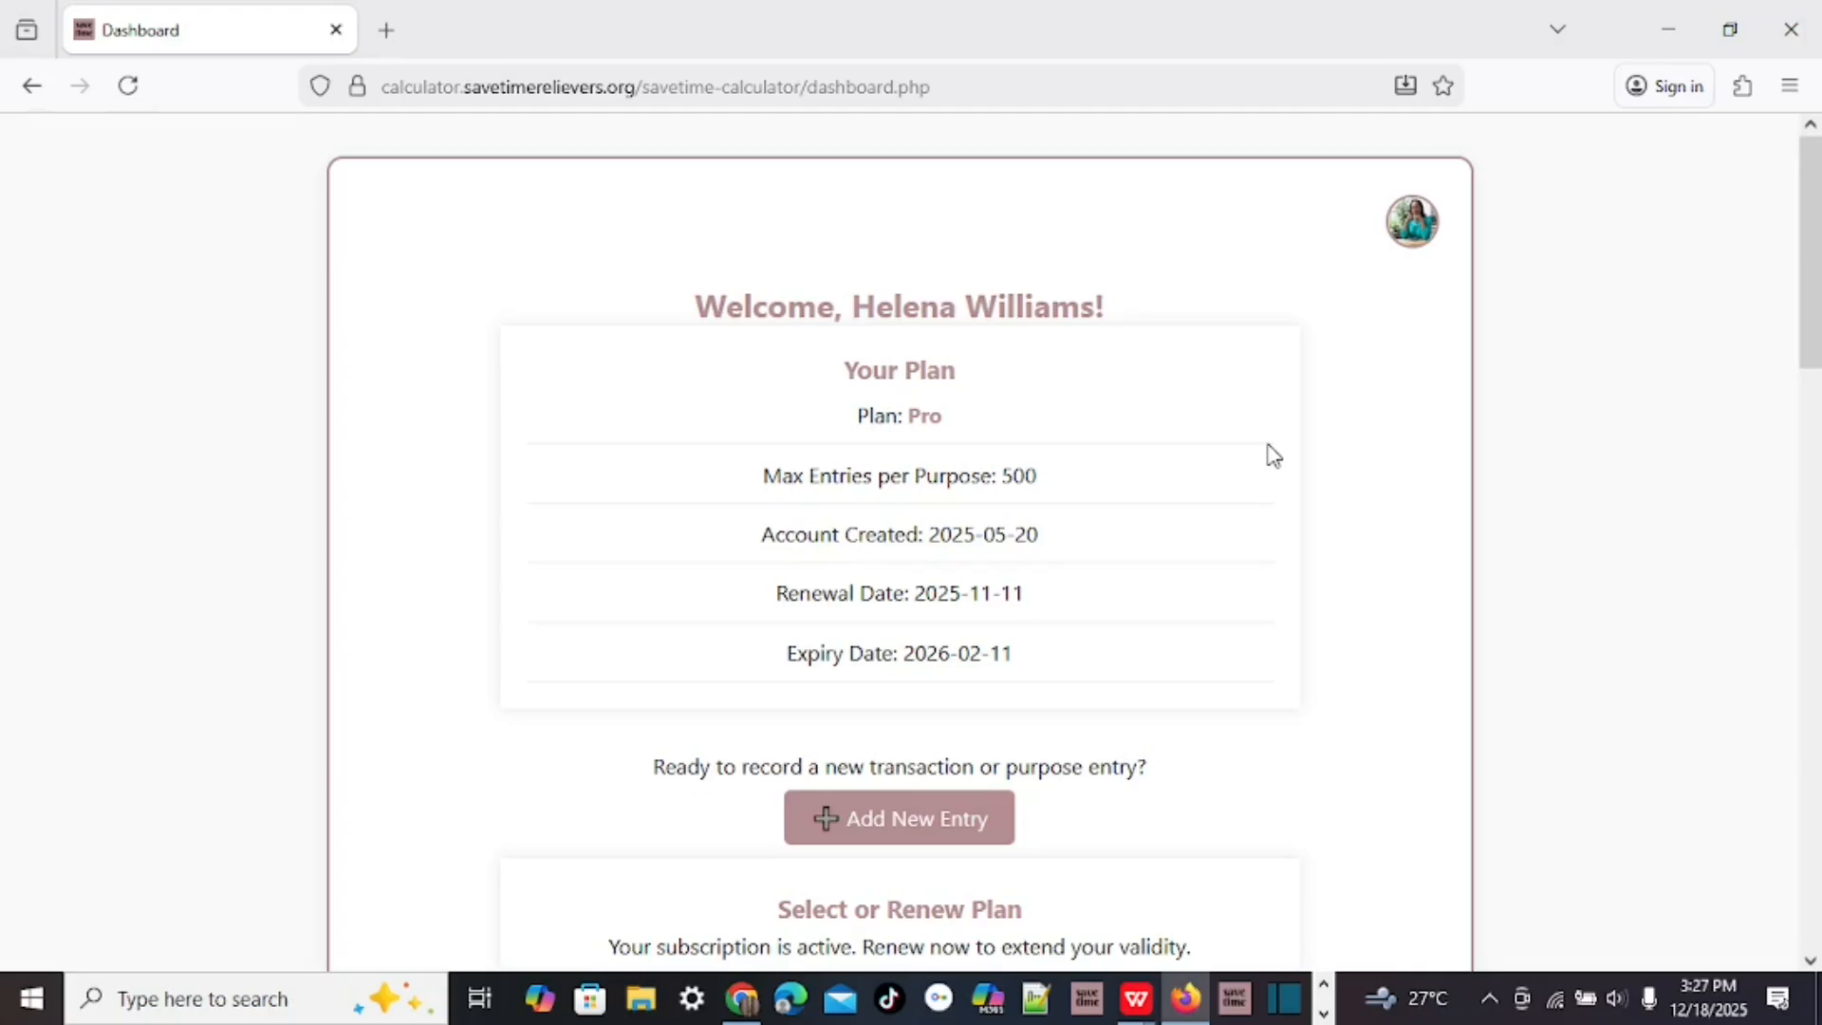
scroll(1270, 453, down, 20)
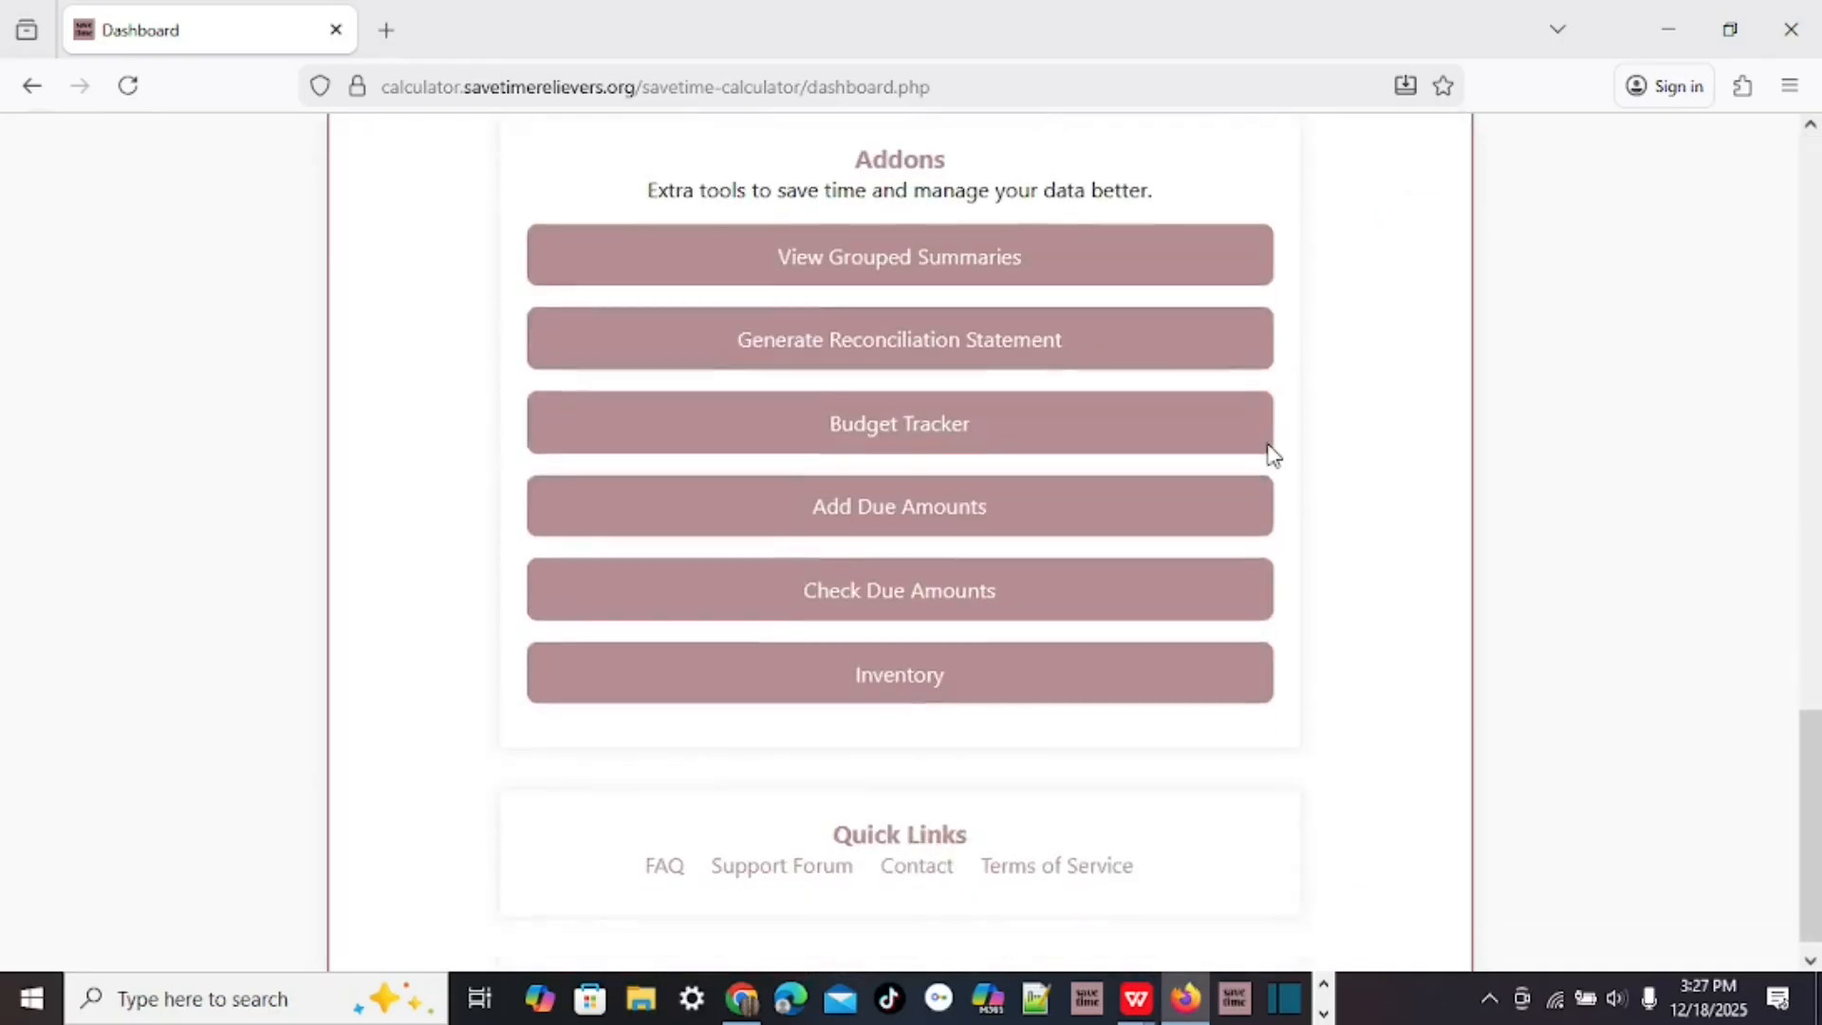
Open Inventory from the Addons list to show the Solo Branch navigation tools.
click(899, 669)
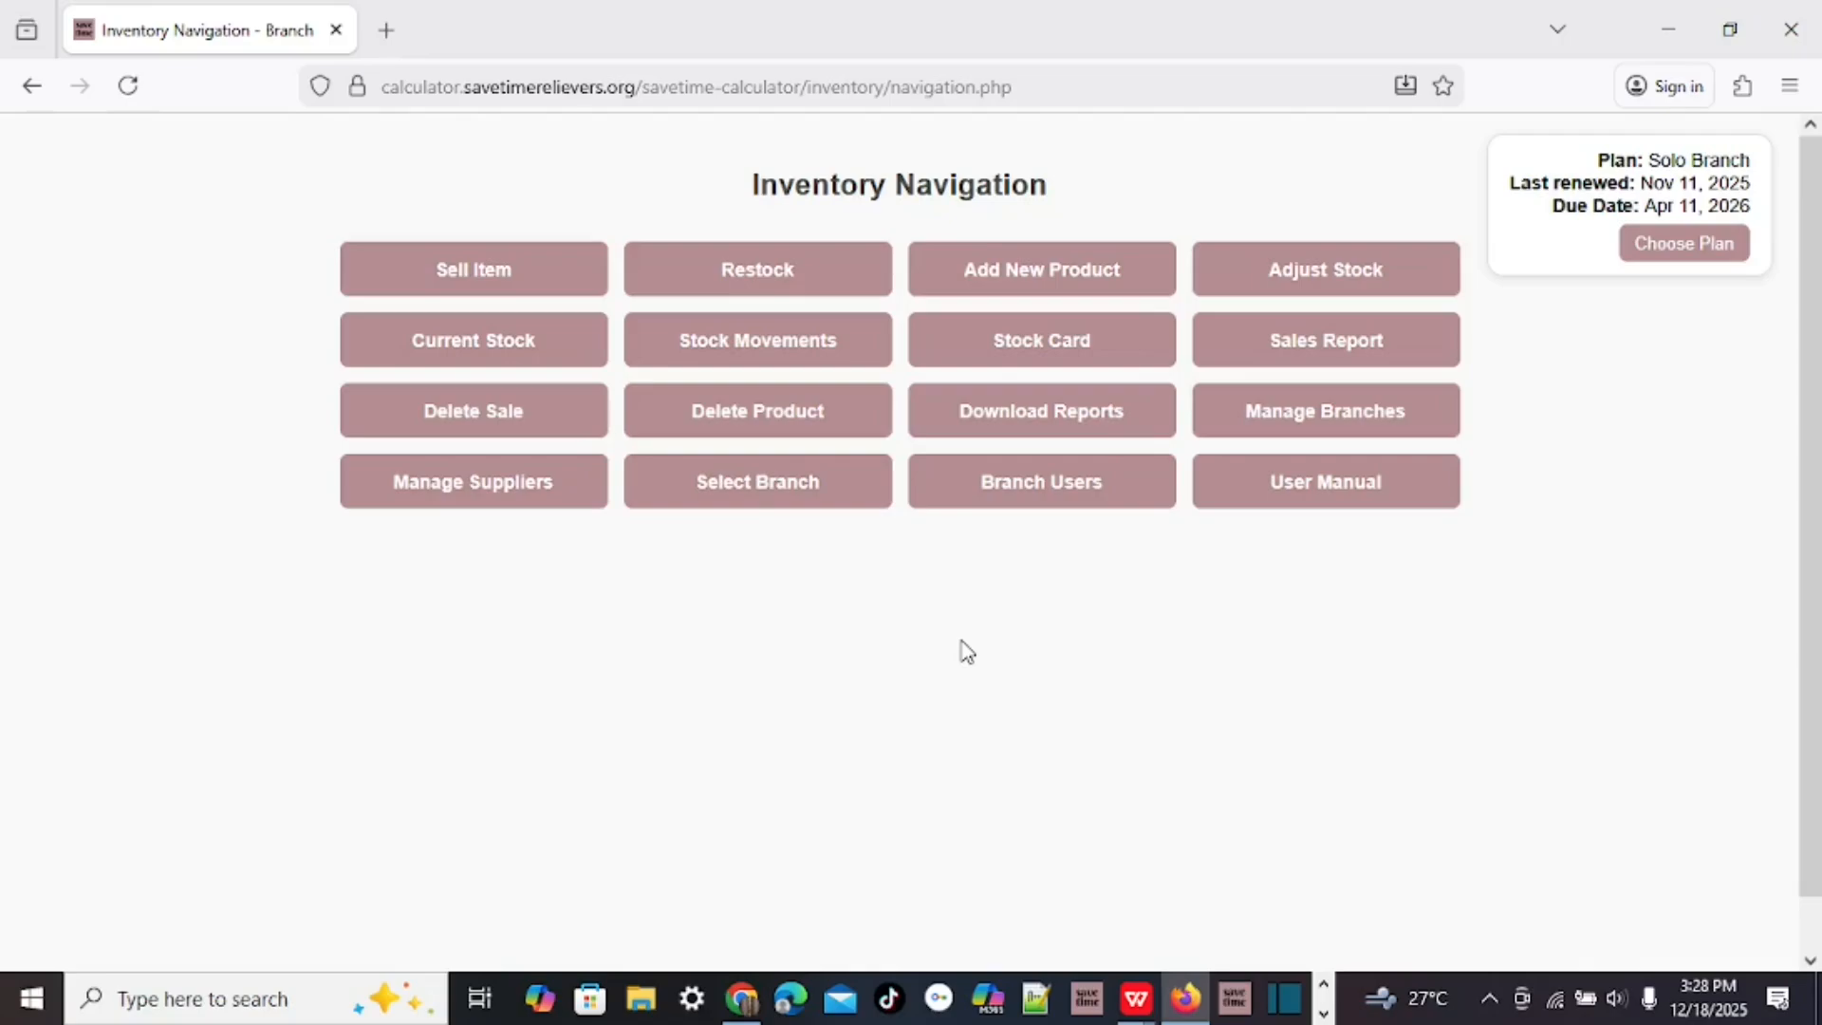
click(1323, 418)
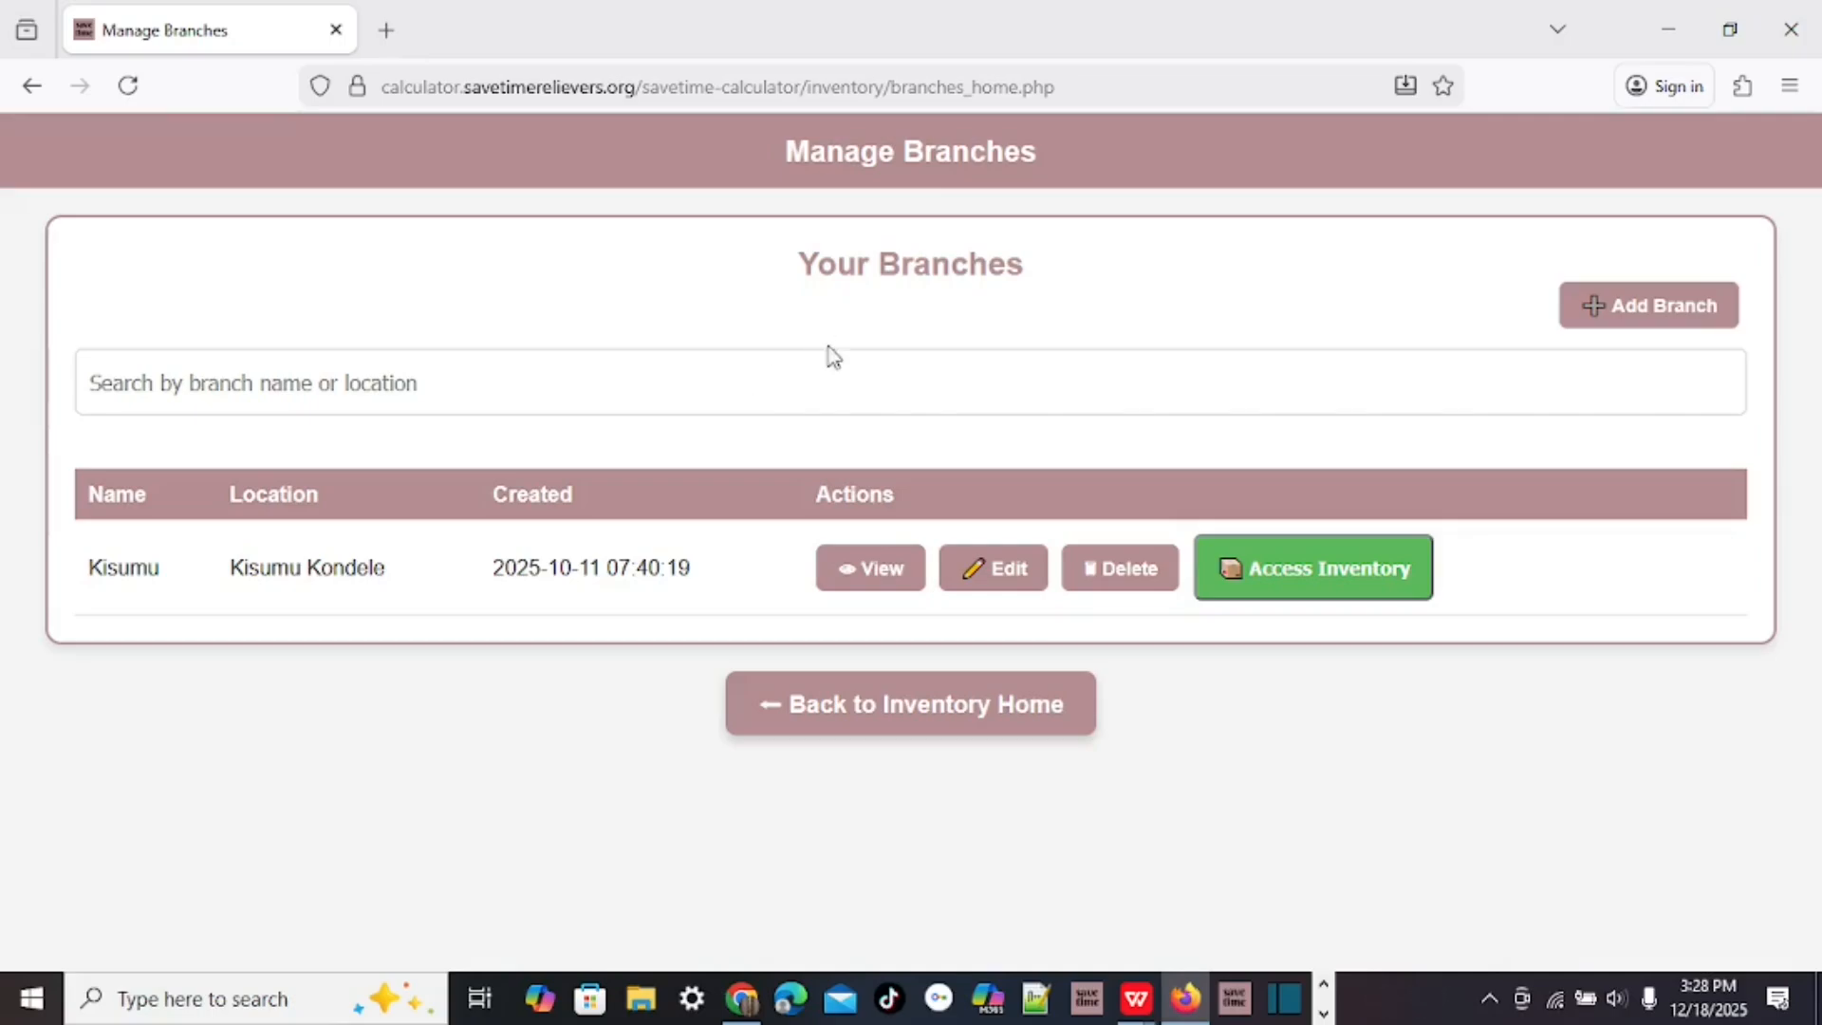
click(1665, 308)
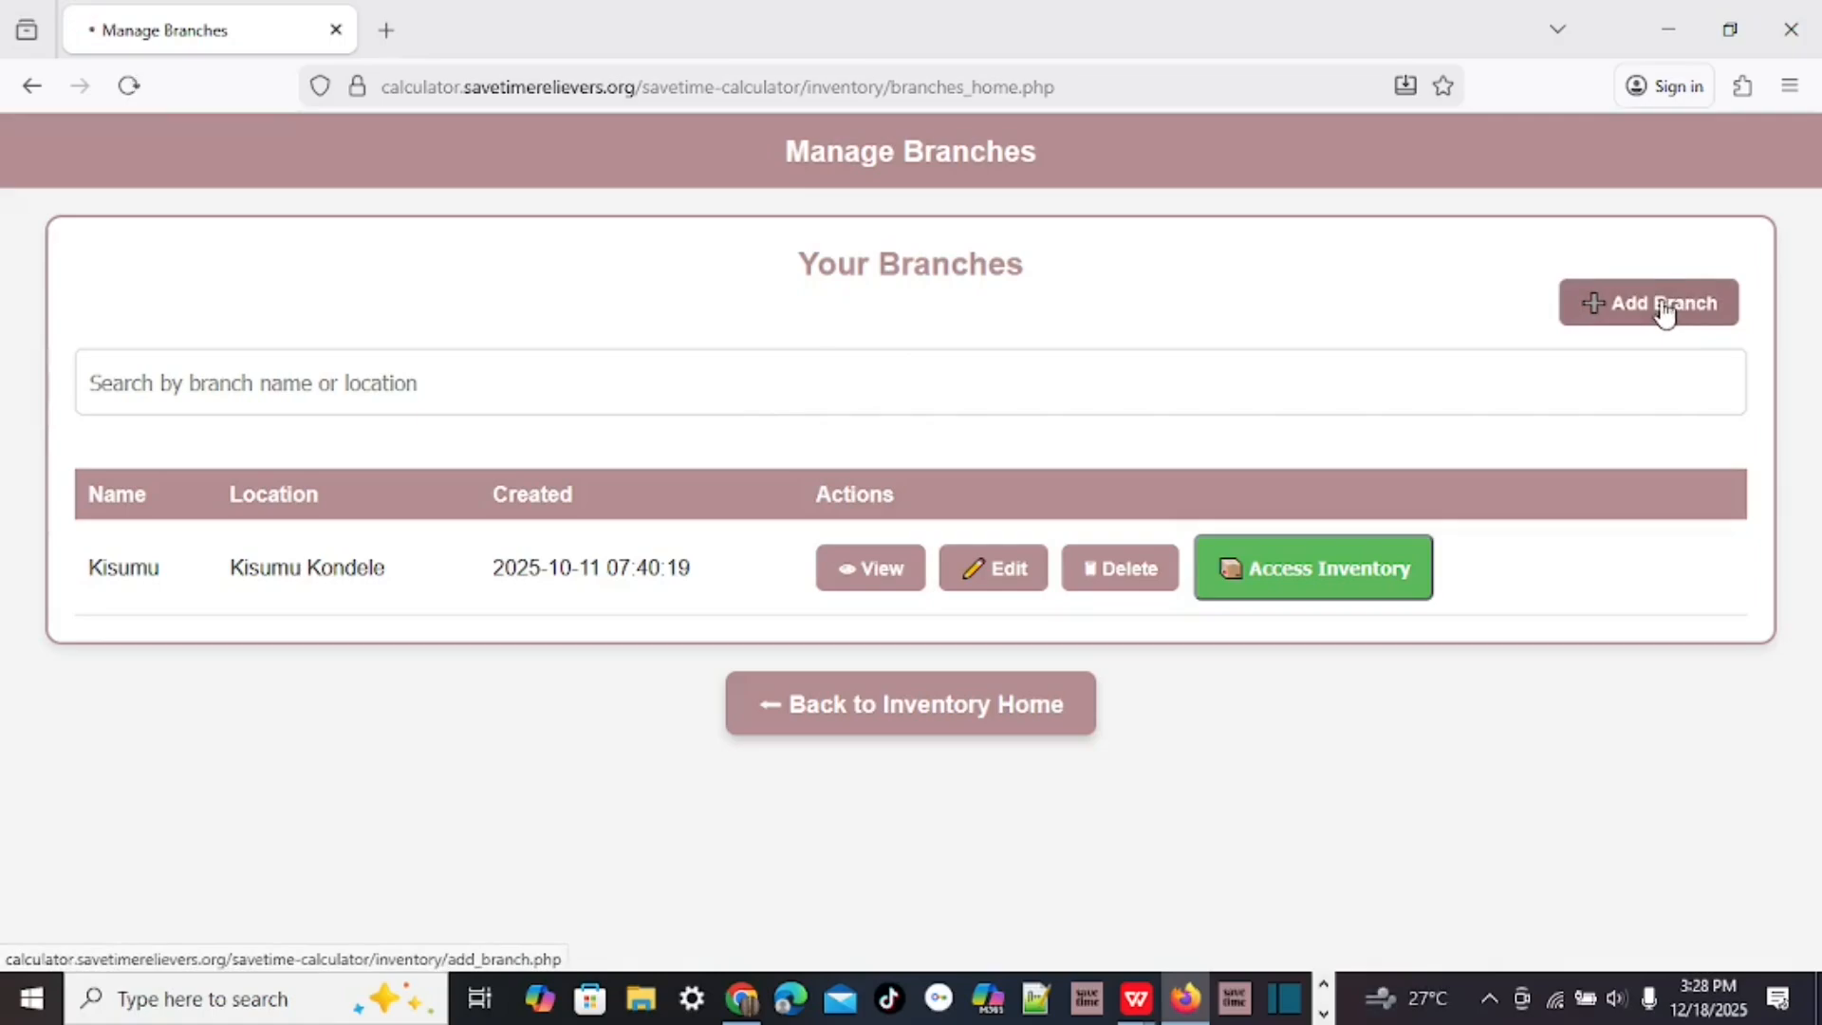
scroll(1423, 469, down, 1)
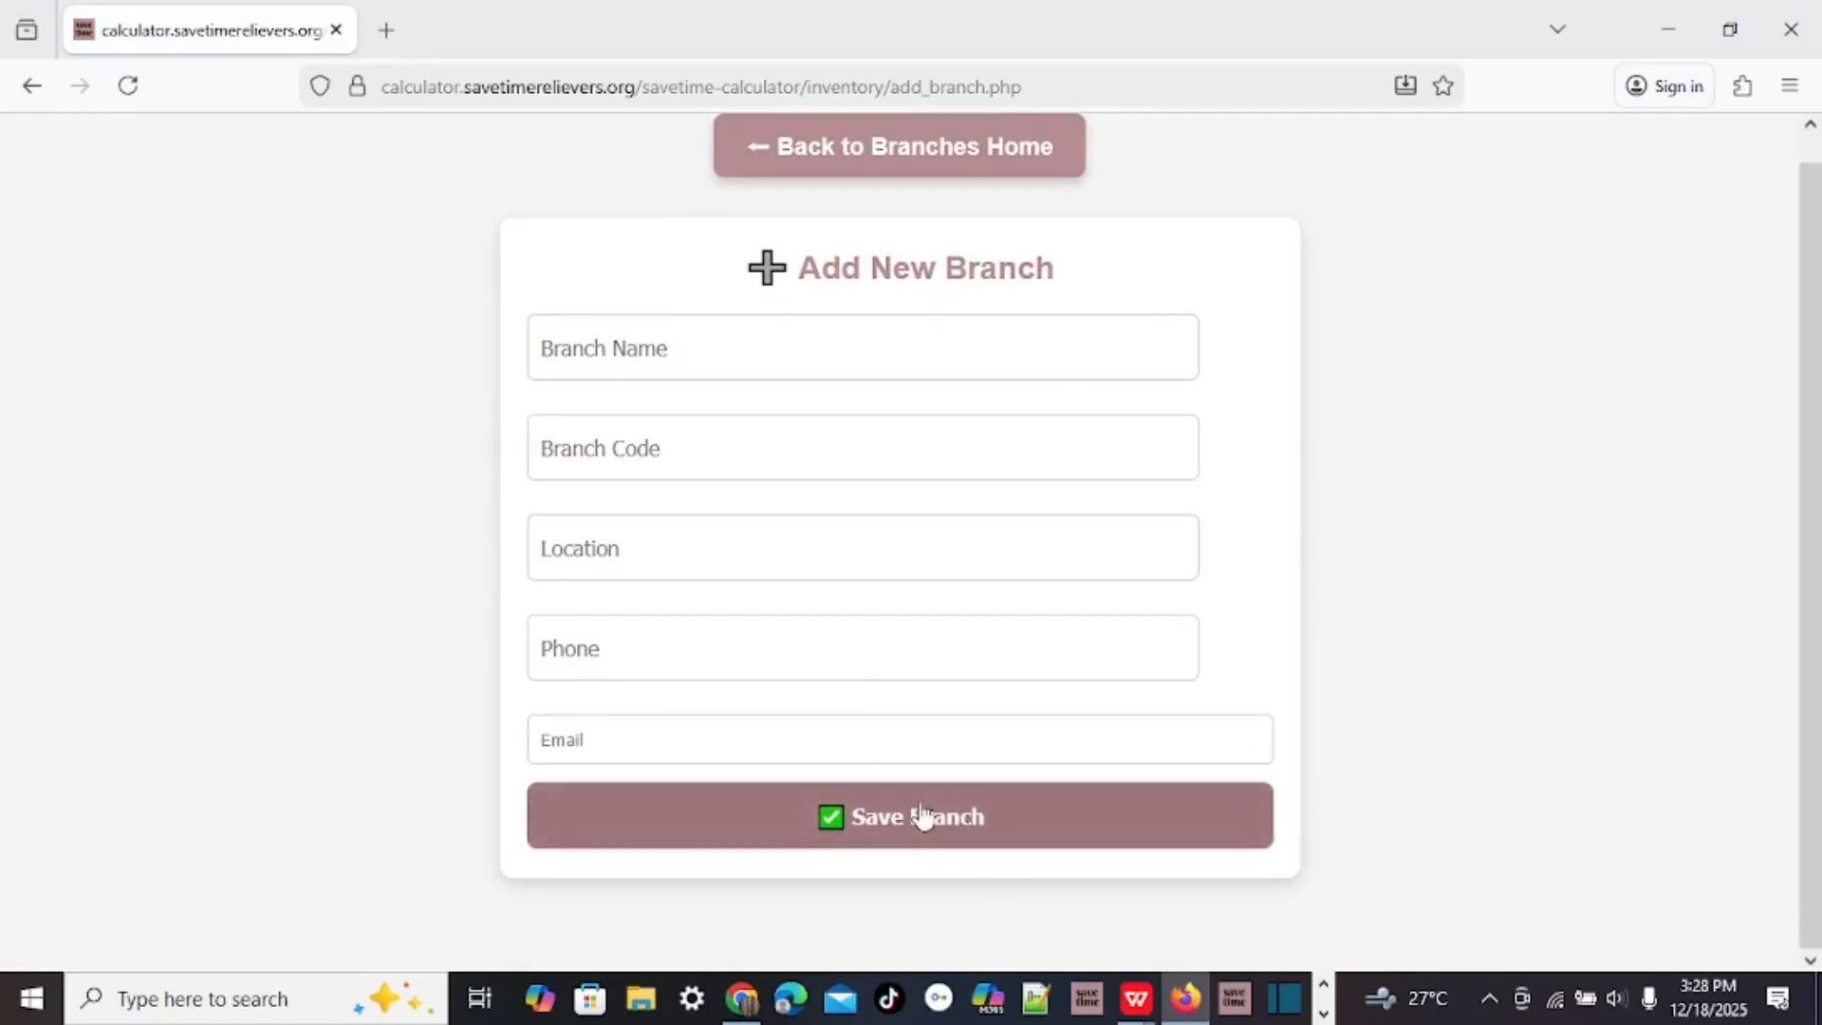
click(930, 163)
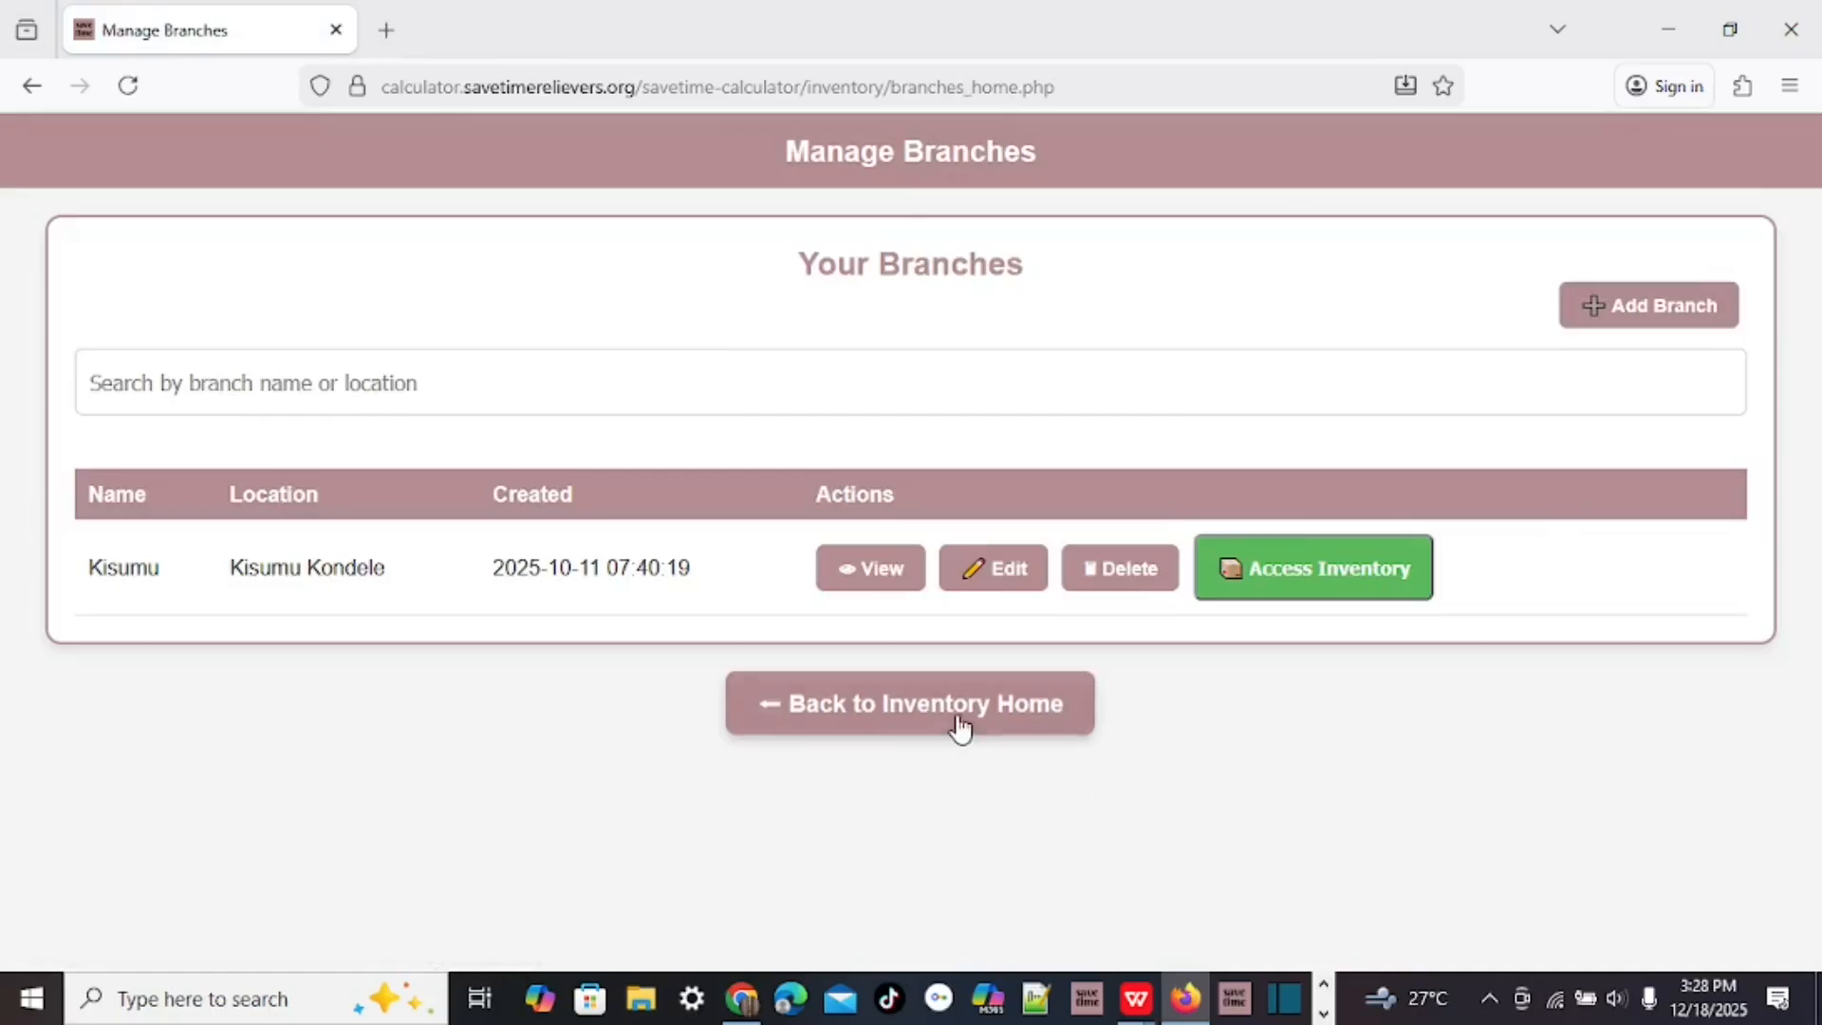
click(928, 710)
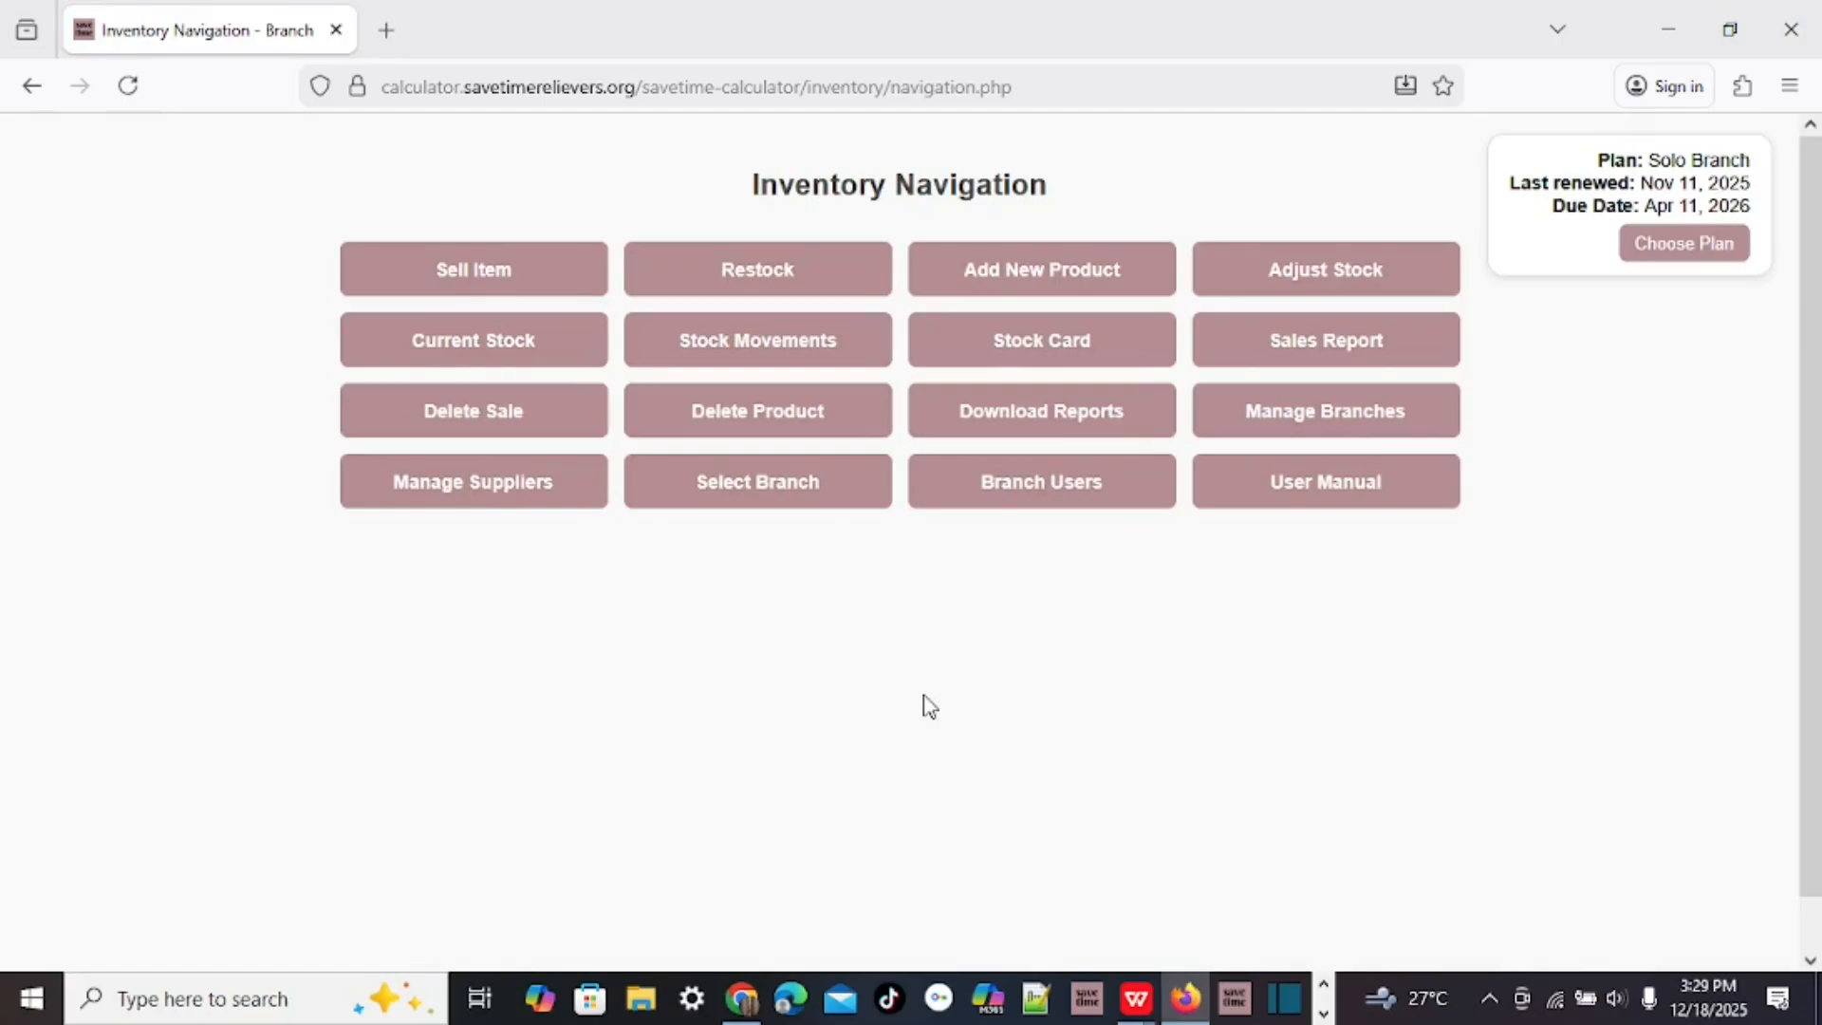
Open Manage Suppliers and look over the page.
click(475, 484)
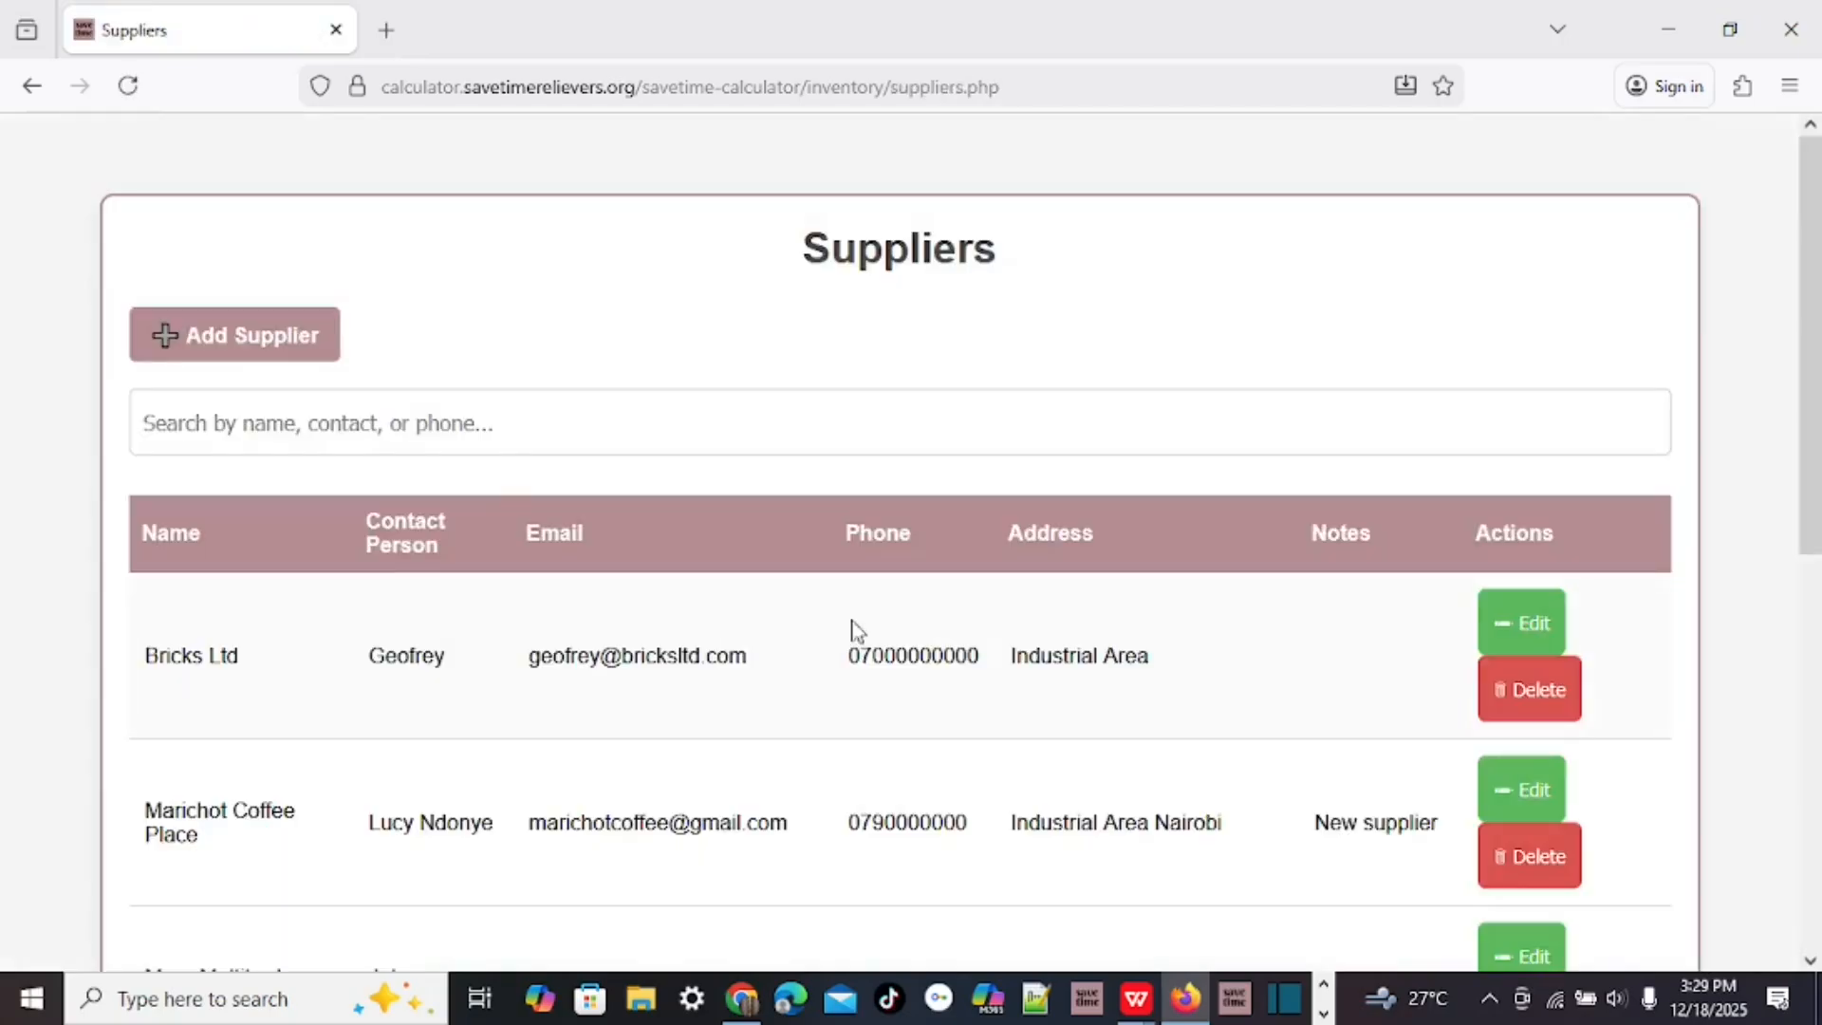
scroll(891, 626, down, 6)
scroll(899, 630, up, 6)
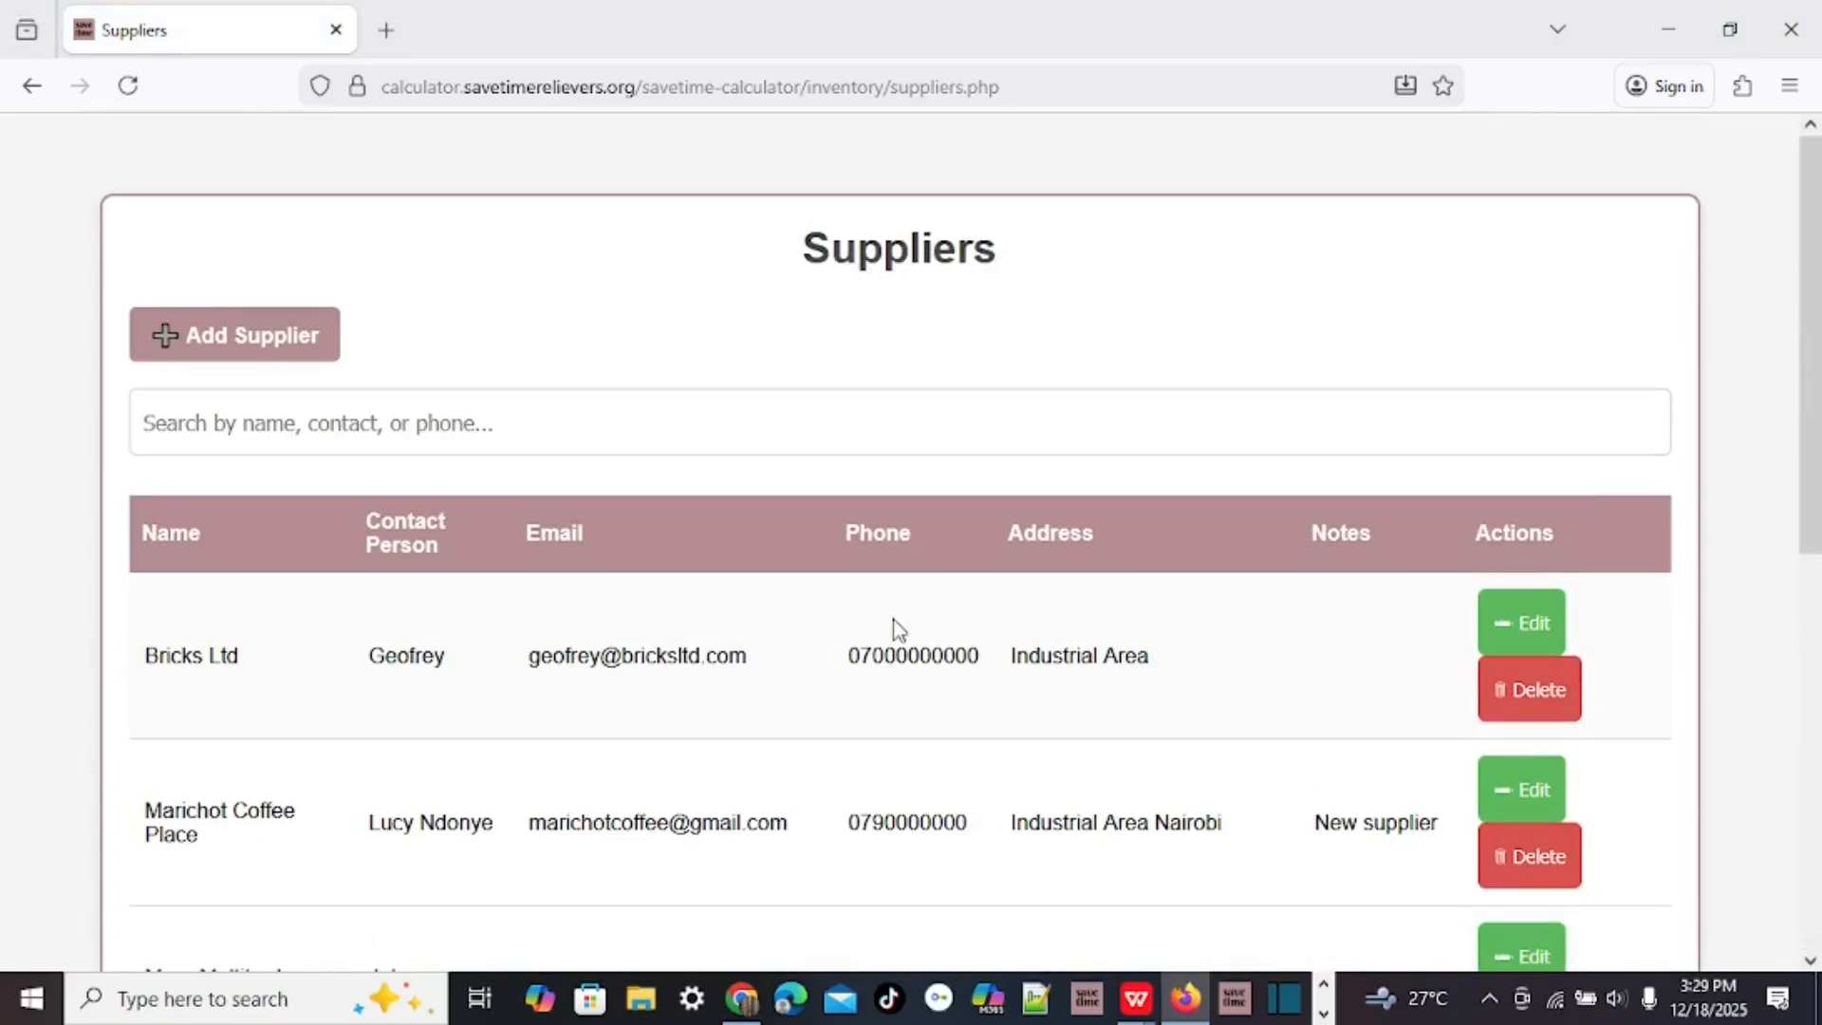
Open the Add Supplier form and step through its name, contact person, email and phone fields.
click(243, 337)
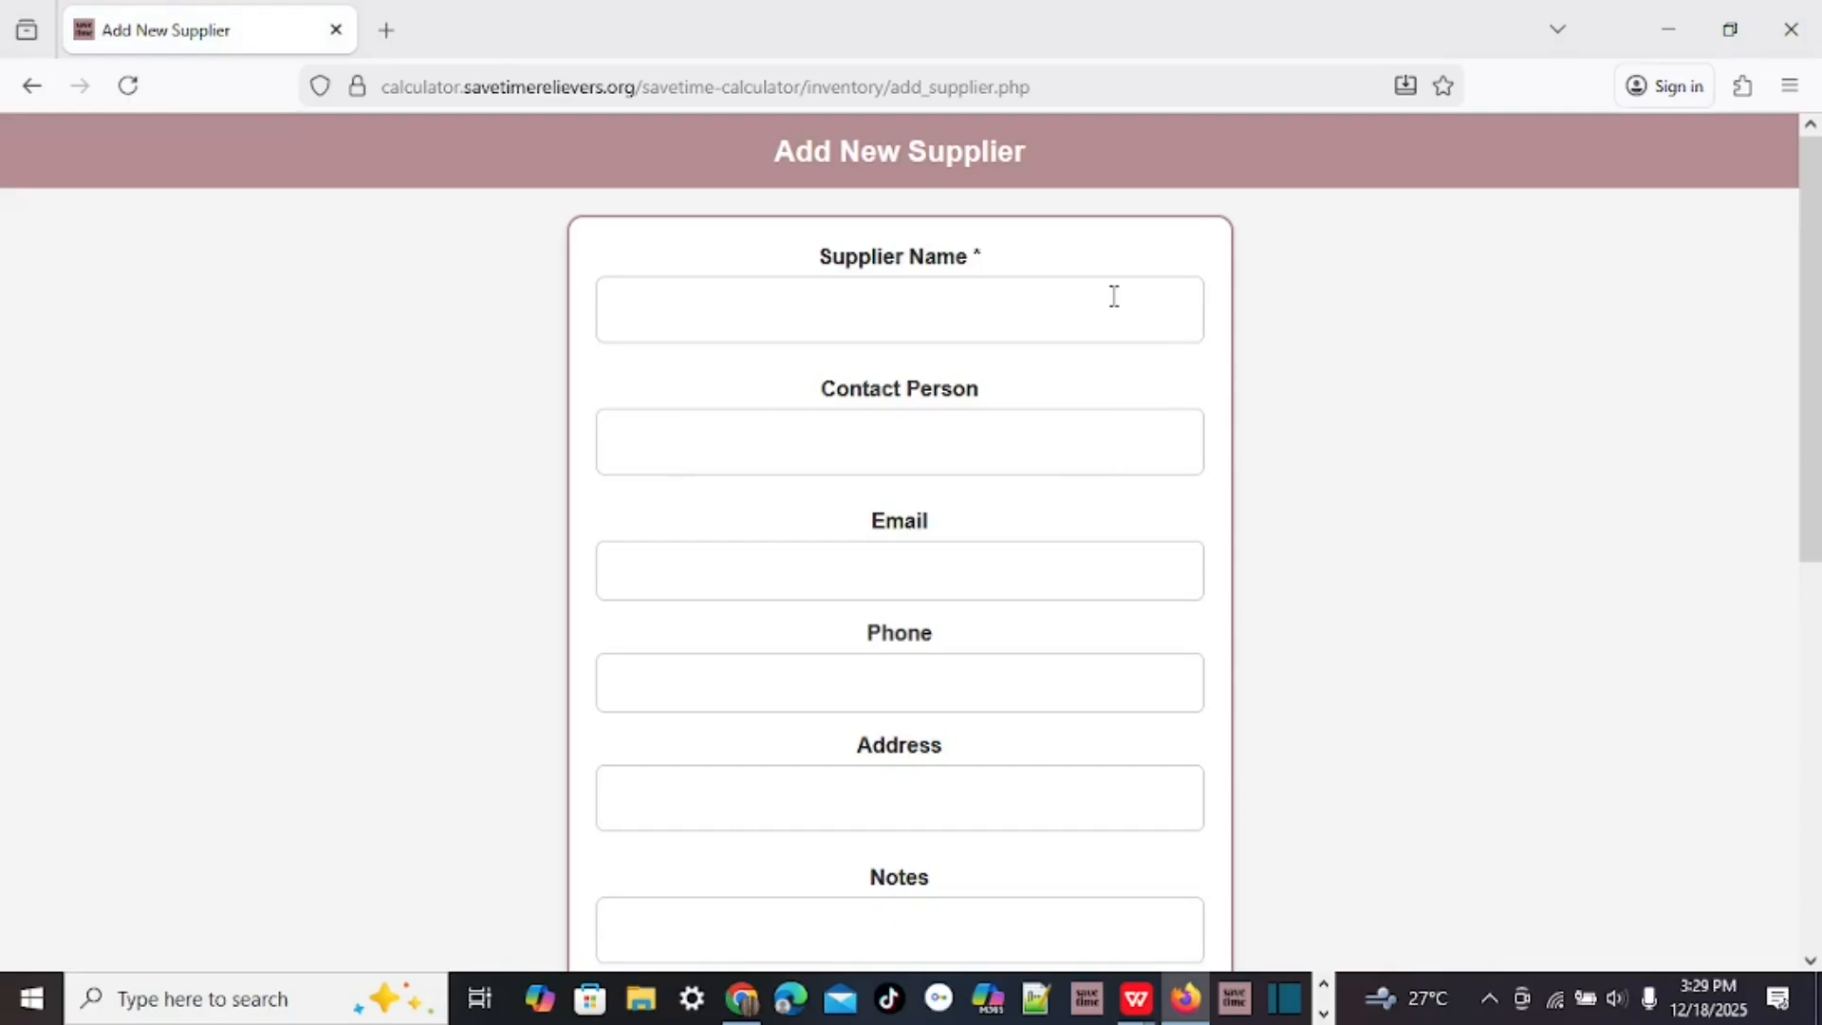
click(679, 305)
click(672, 429)
click(682, 581)
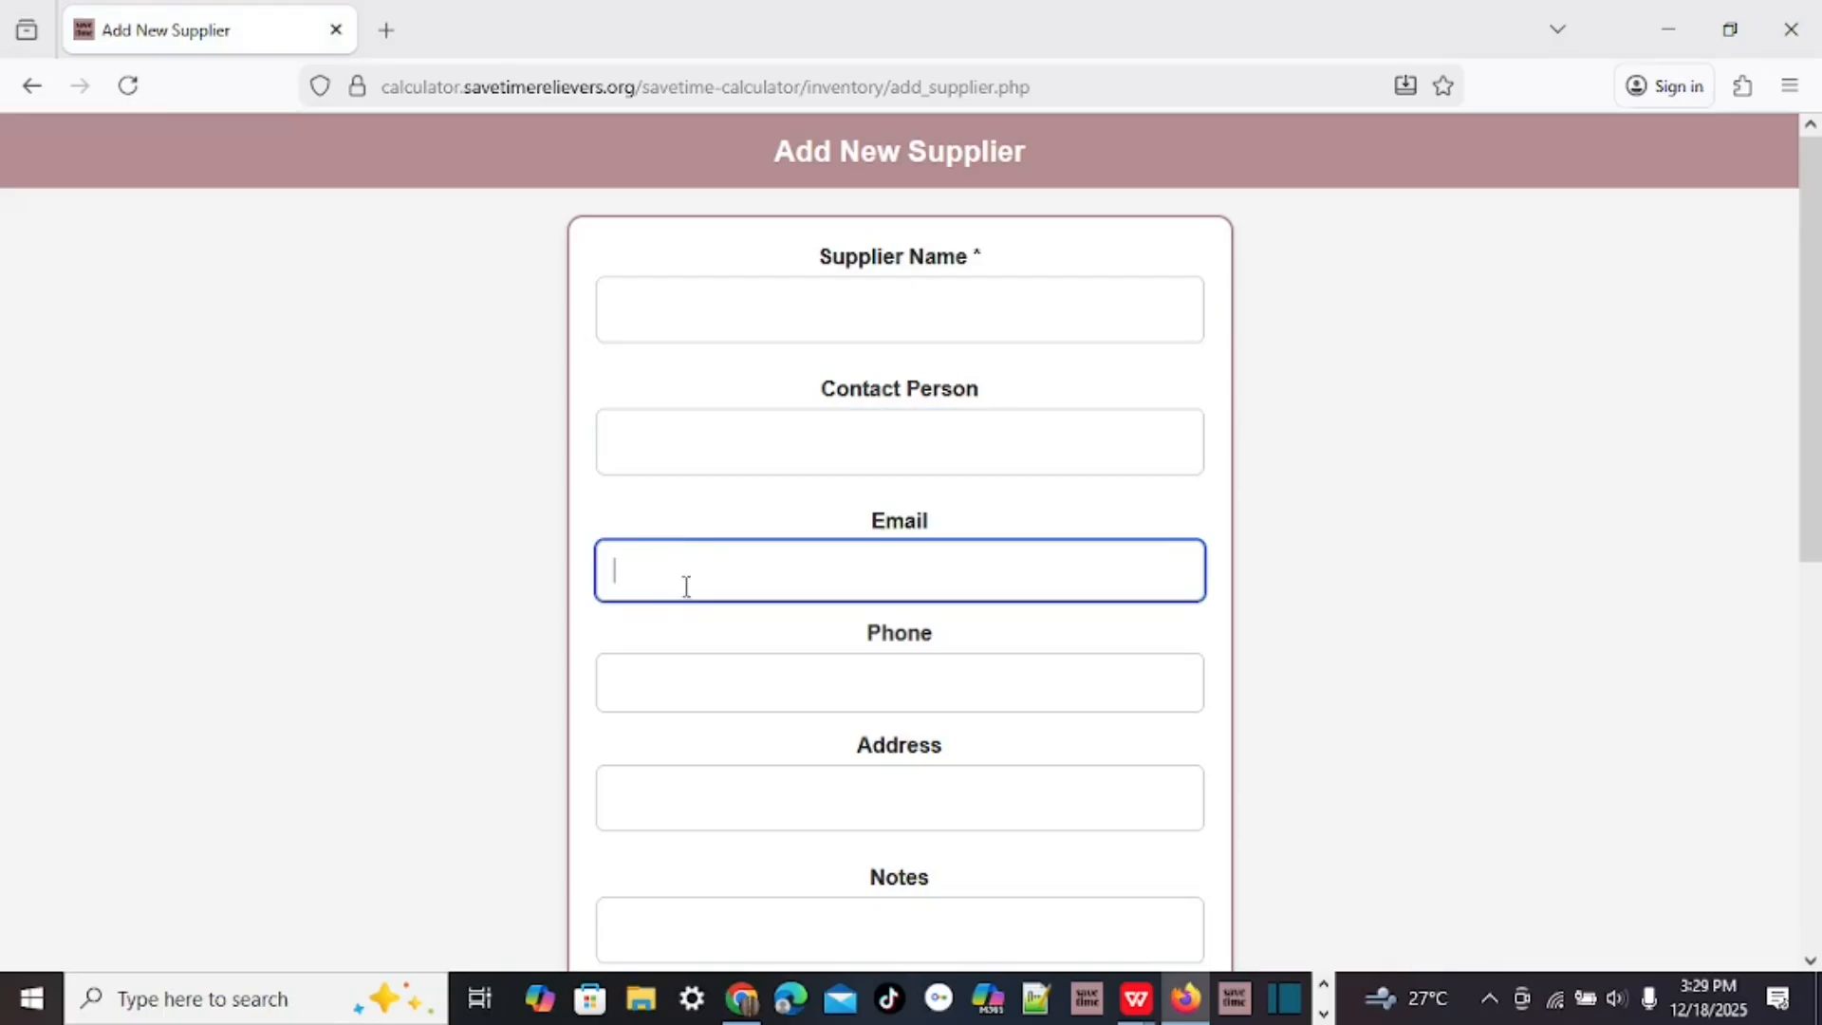
click(698, 664)
scroll(1016, 527, down, 5)
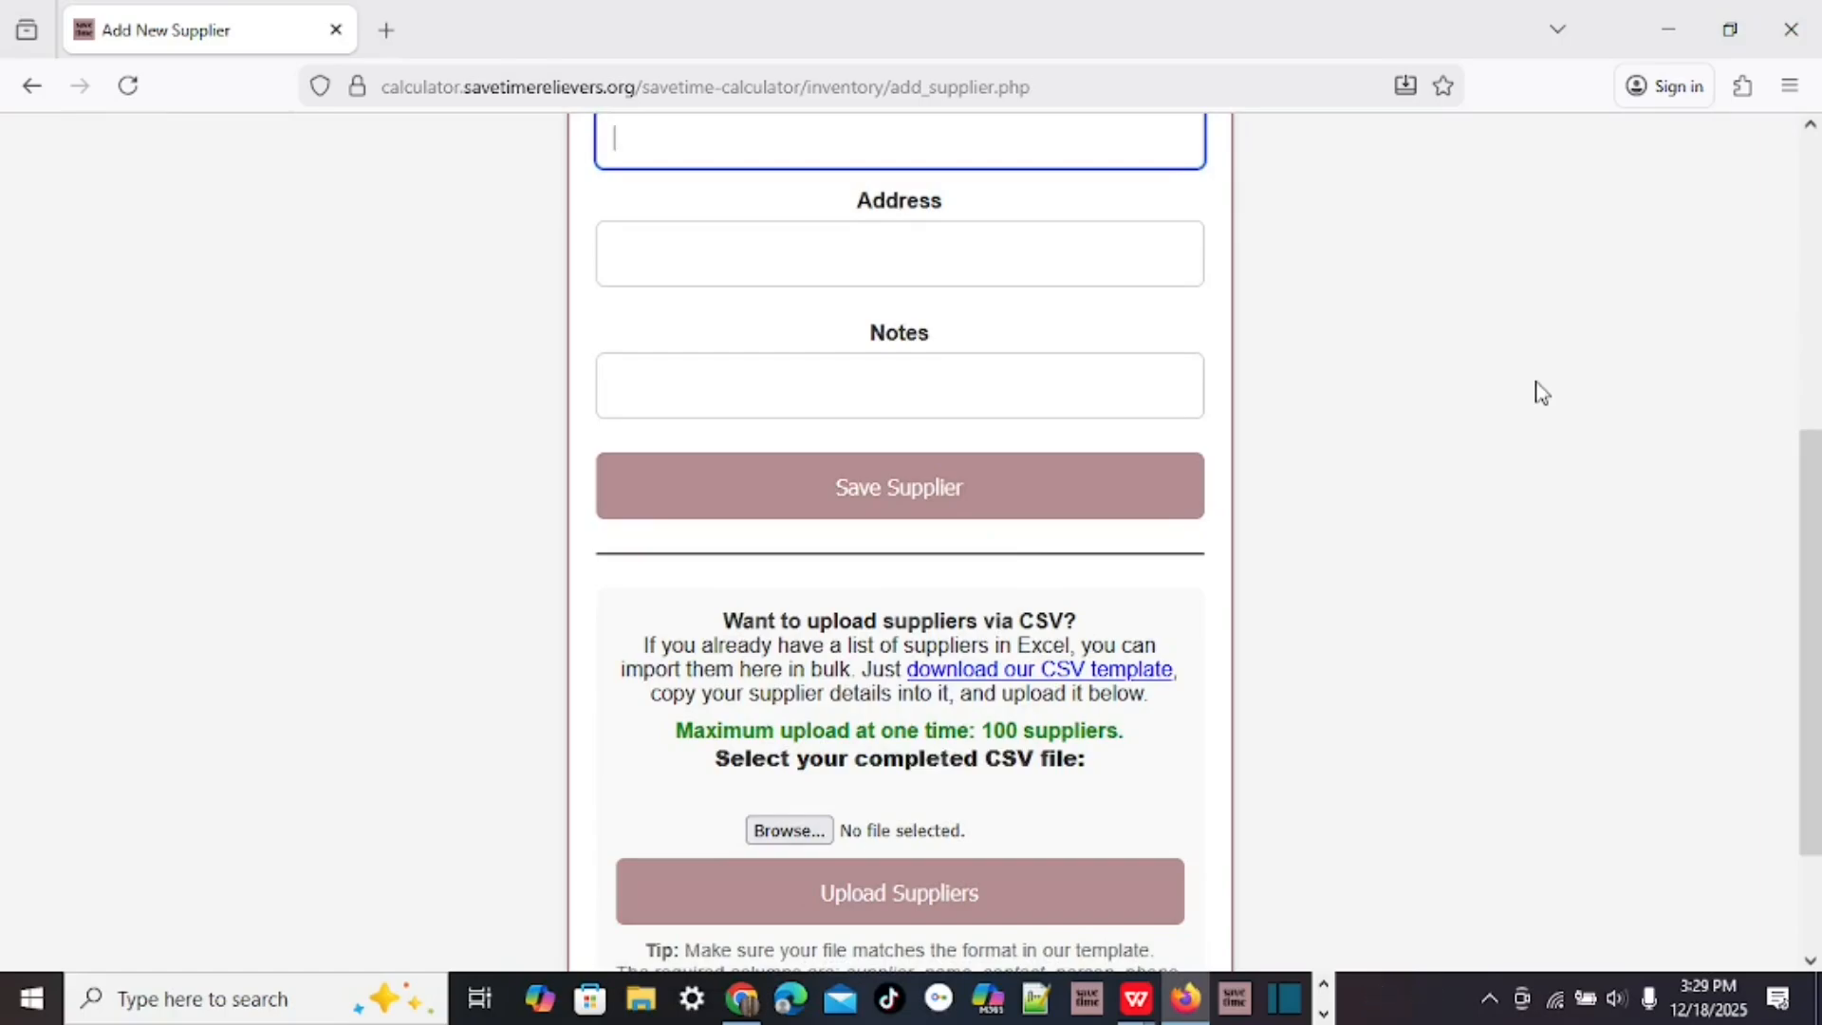
scroll(1410, 533, down, 2)
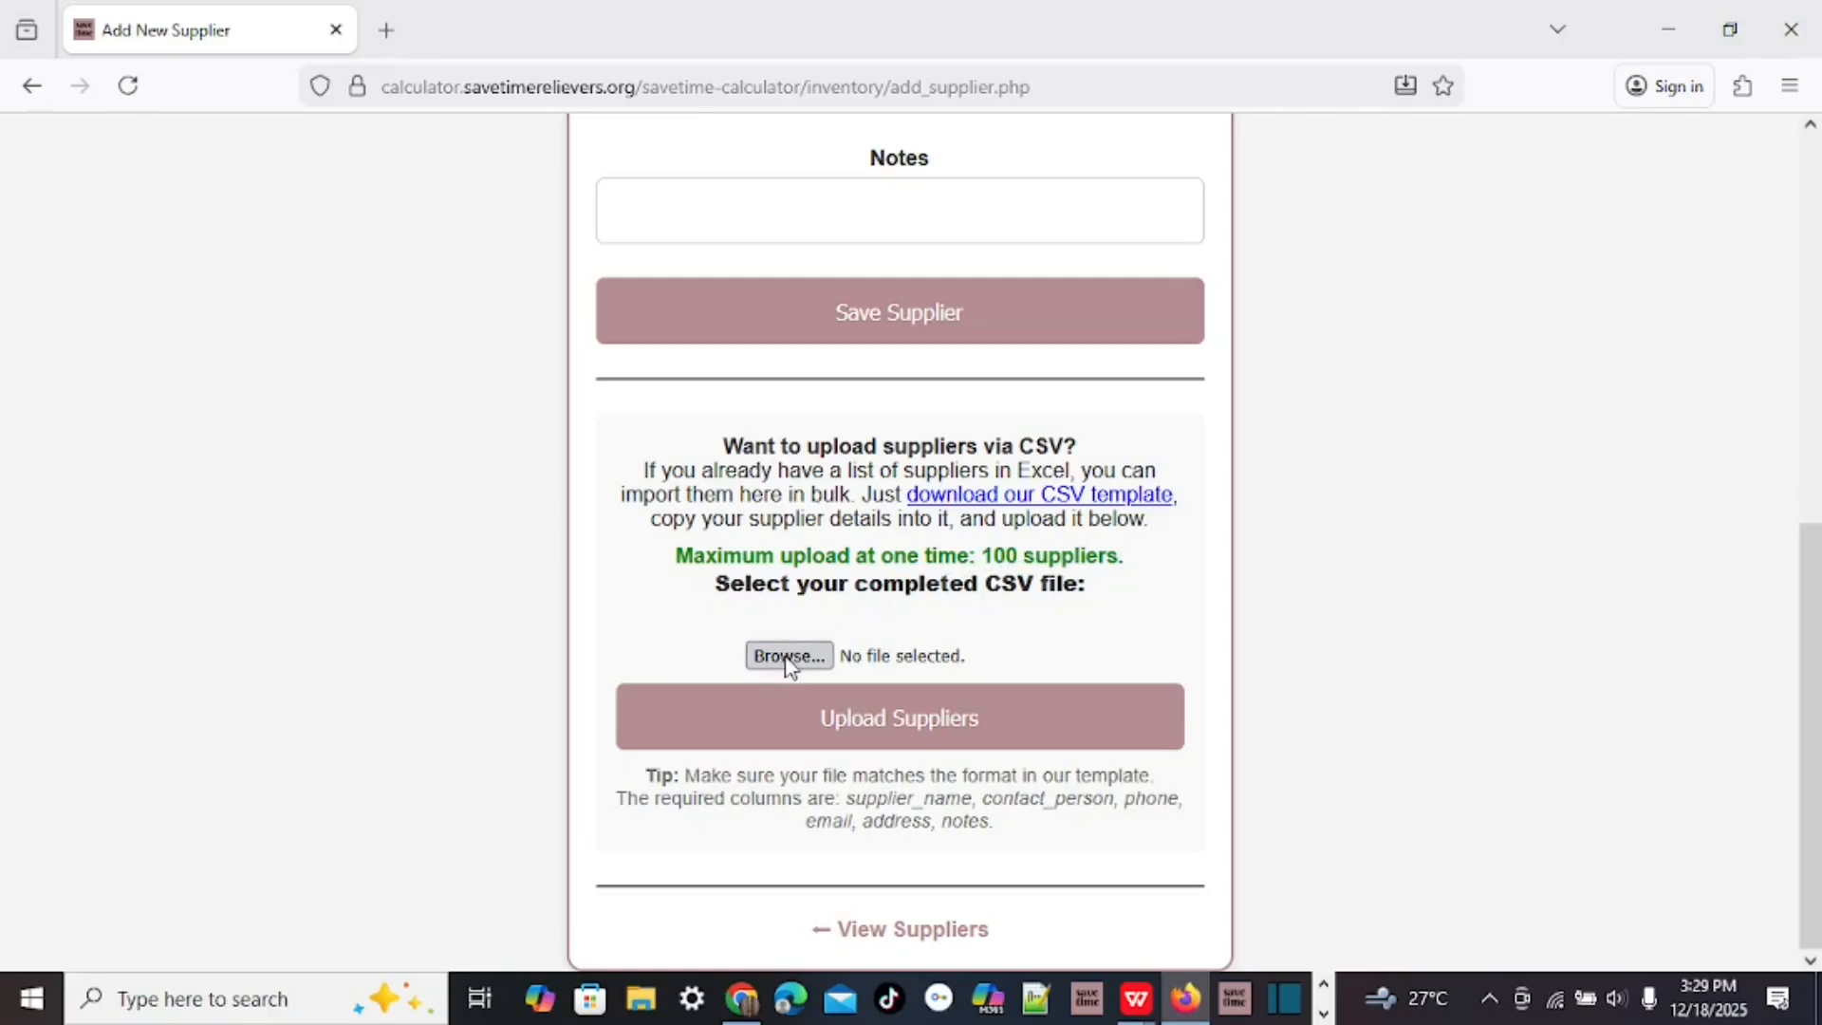
Go back to the suppliers table and review all six suppliers' contacts, addresses and notes.
click(935, 931)
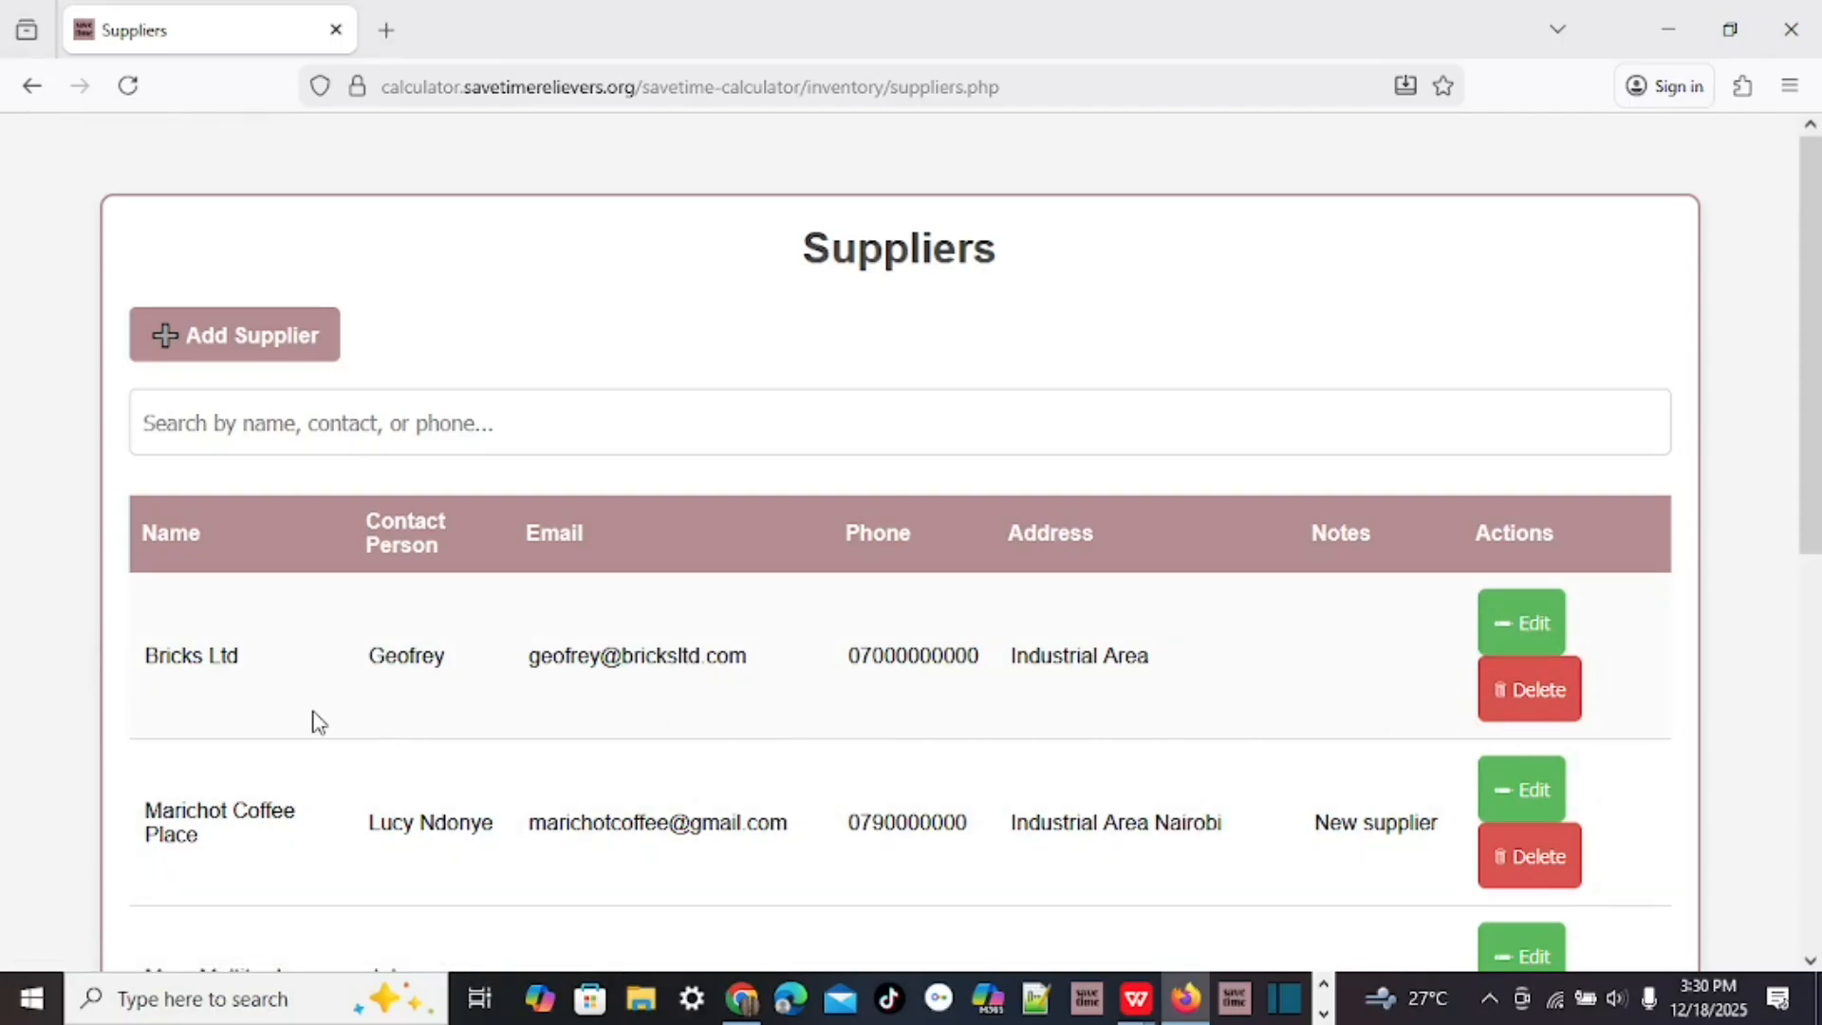
scroll(452, 610, down, 5)
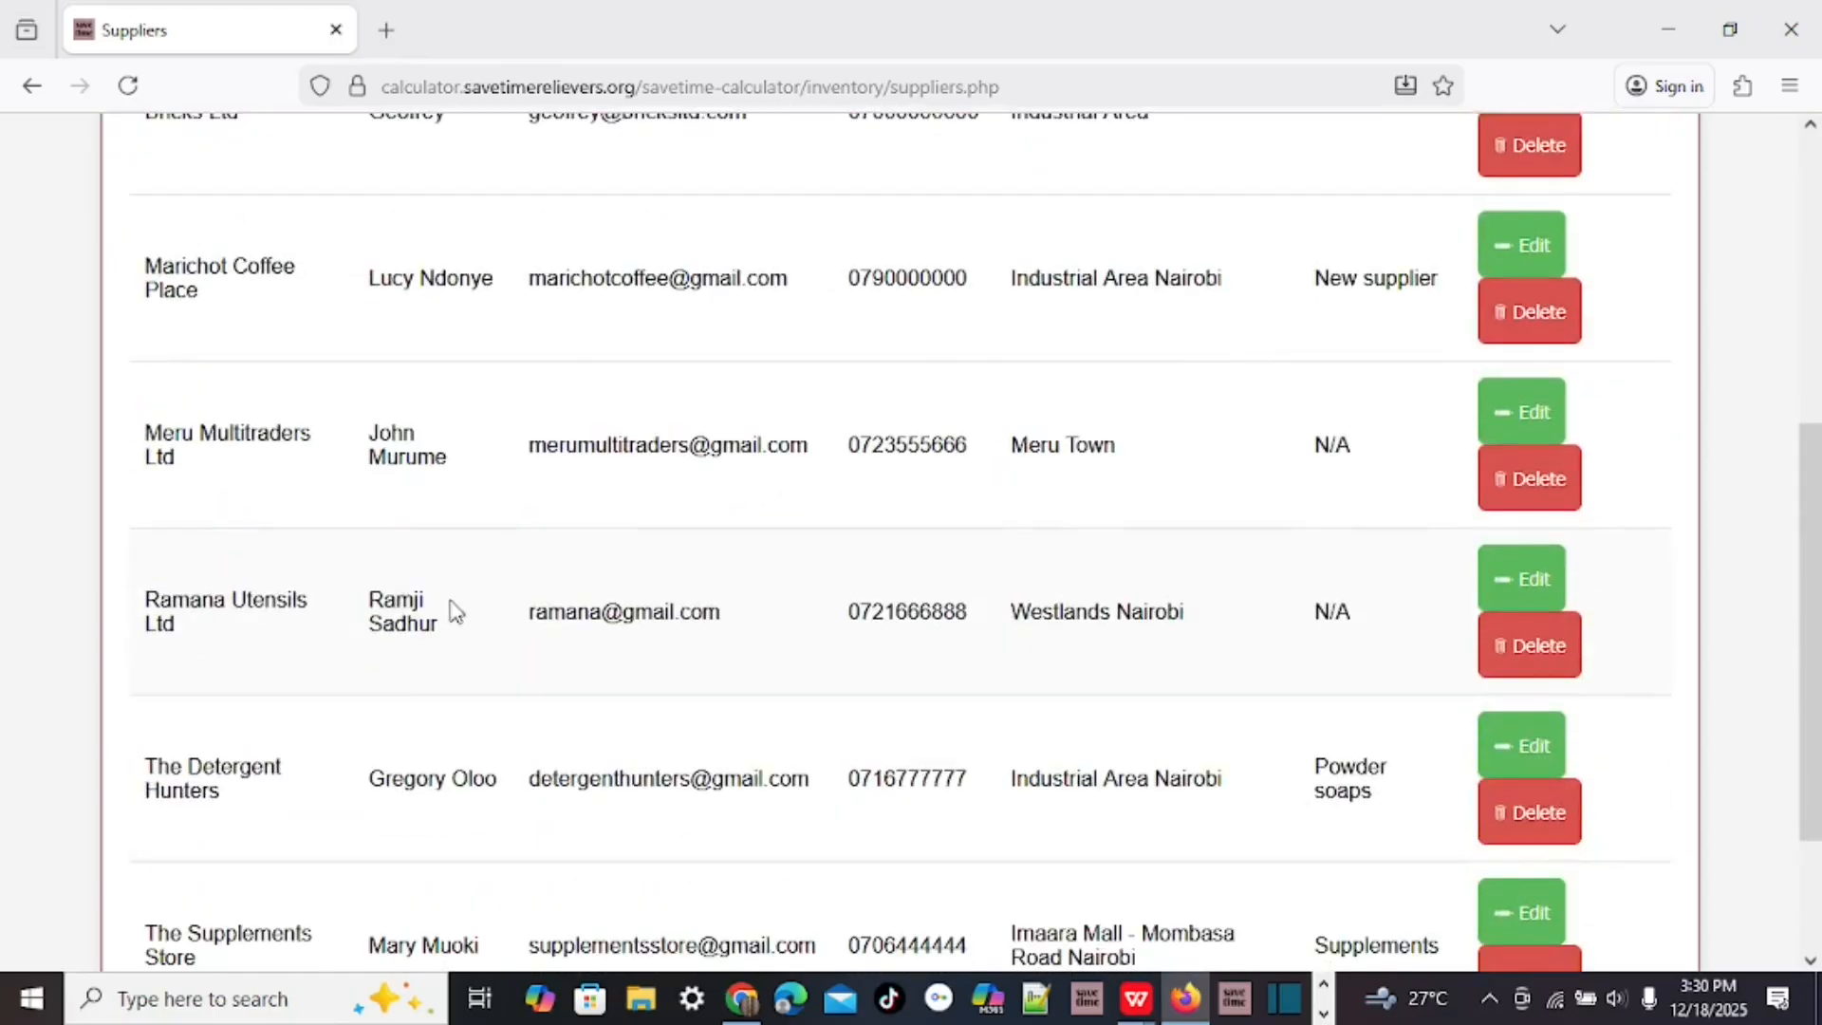
scroll(493, 692, up, 7)
scroll(492, 691, down, 6)
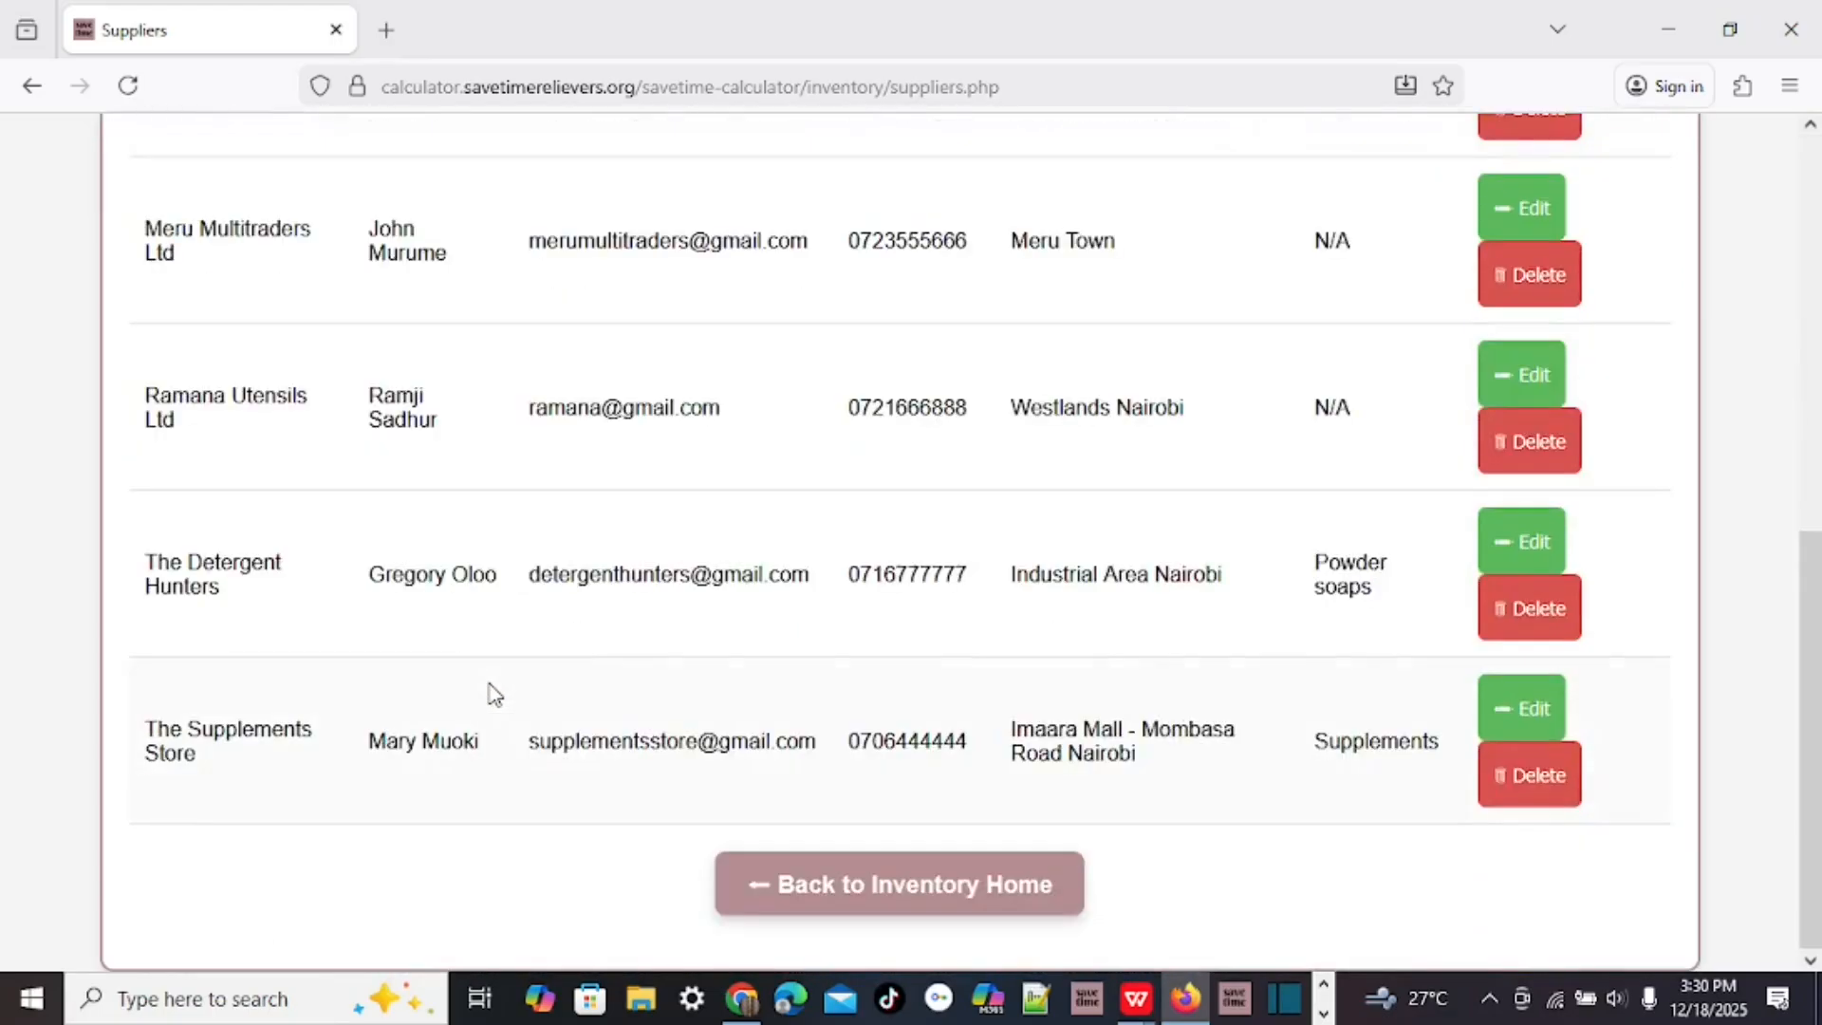
Open the Add New Product form from inventory home and try saving it empty.
click(909, 885)
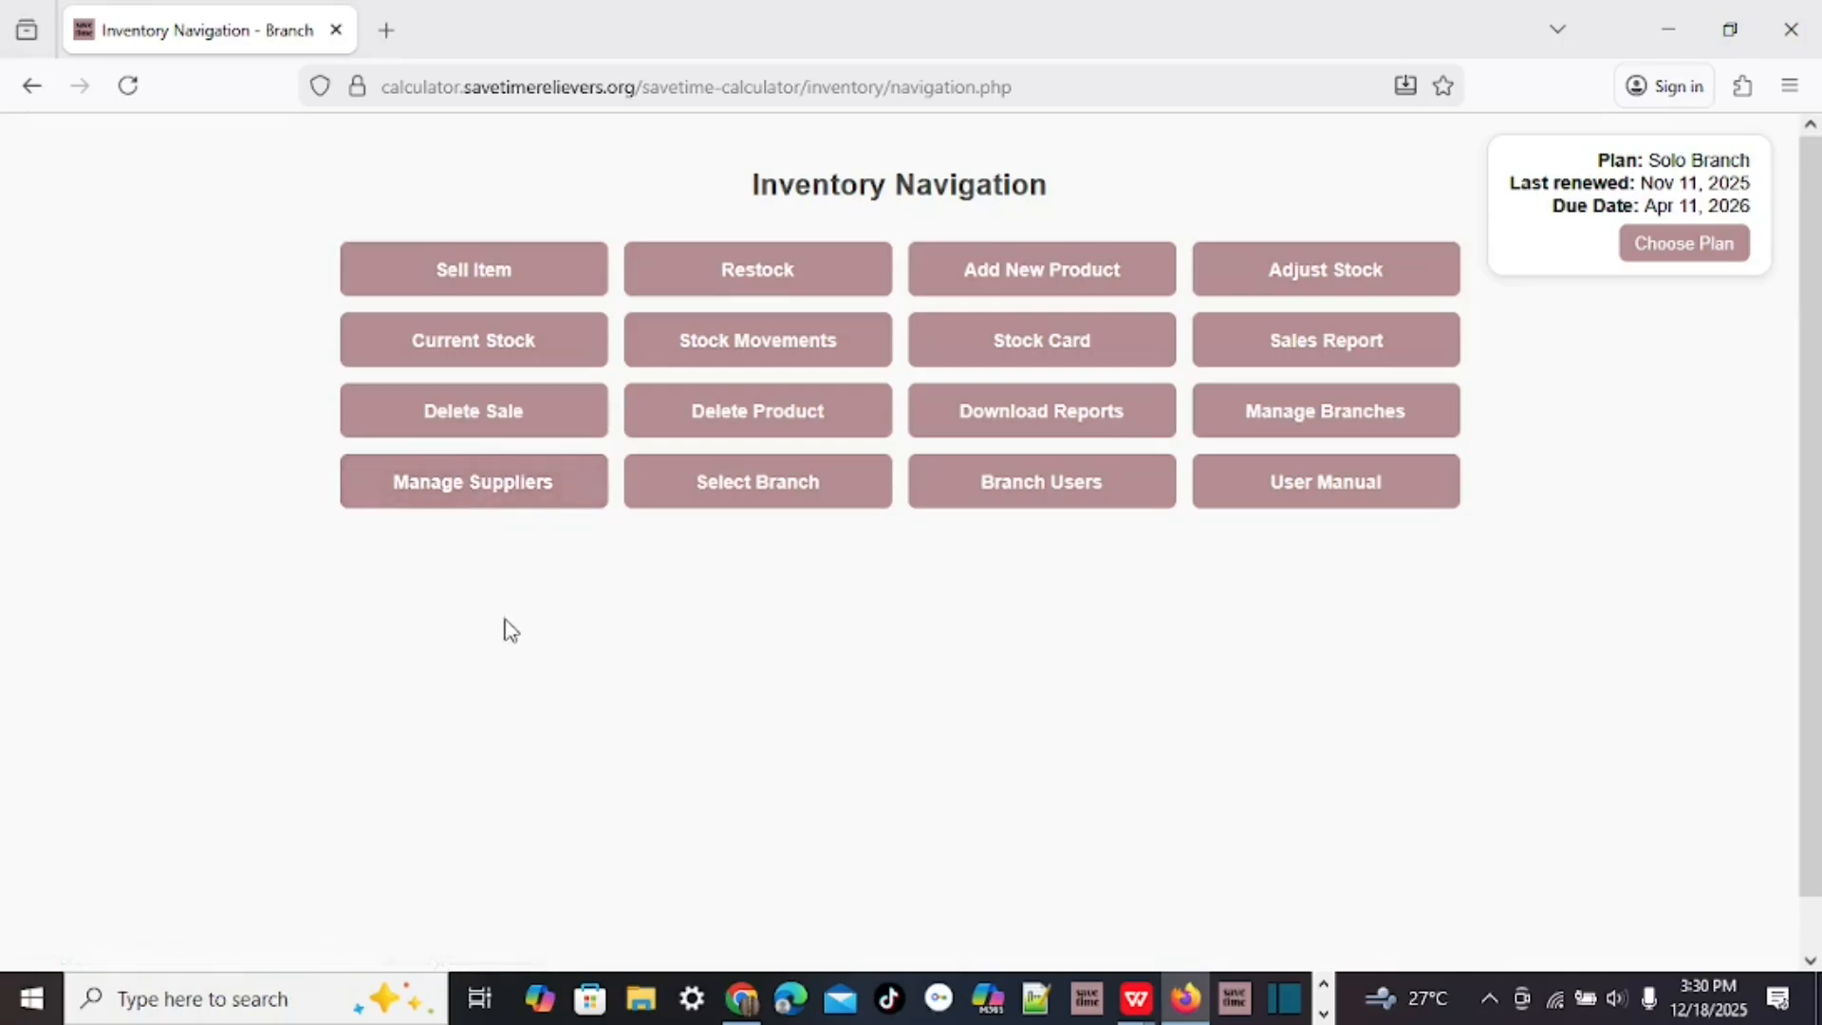
click(1034, 276)
scroll(1195, 380, down, 2)
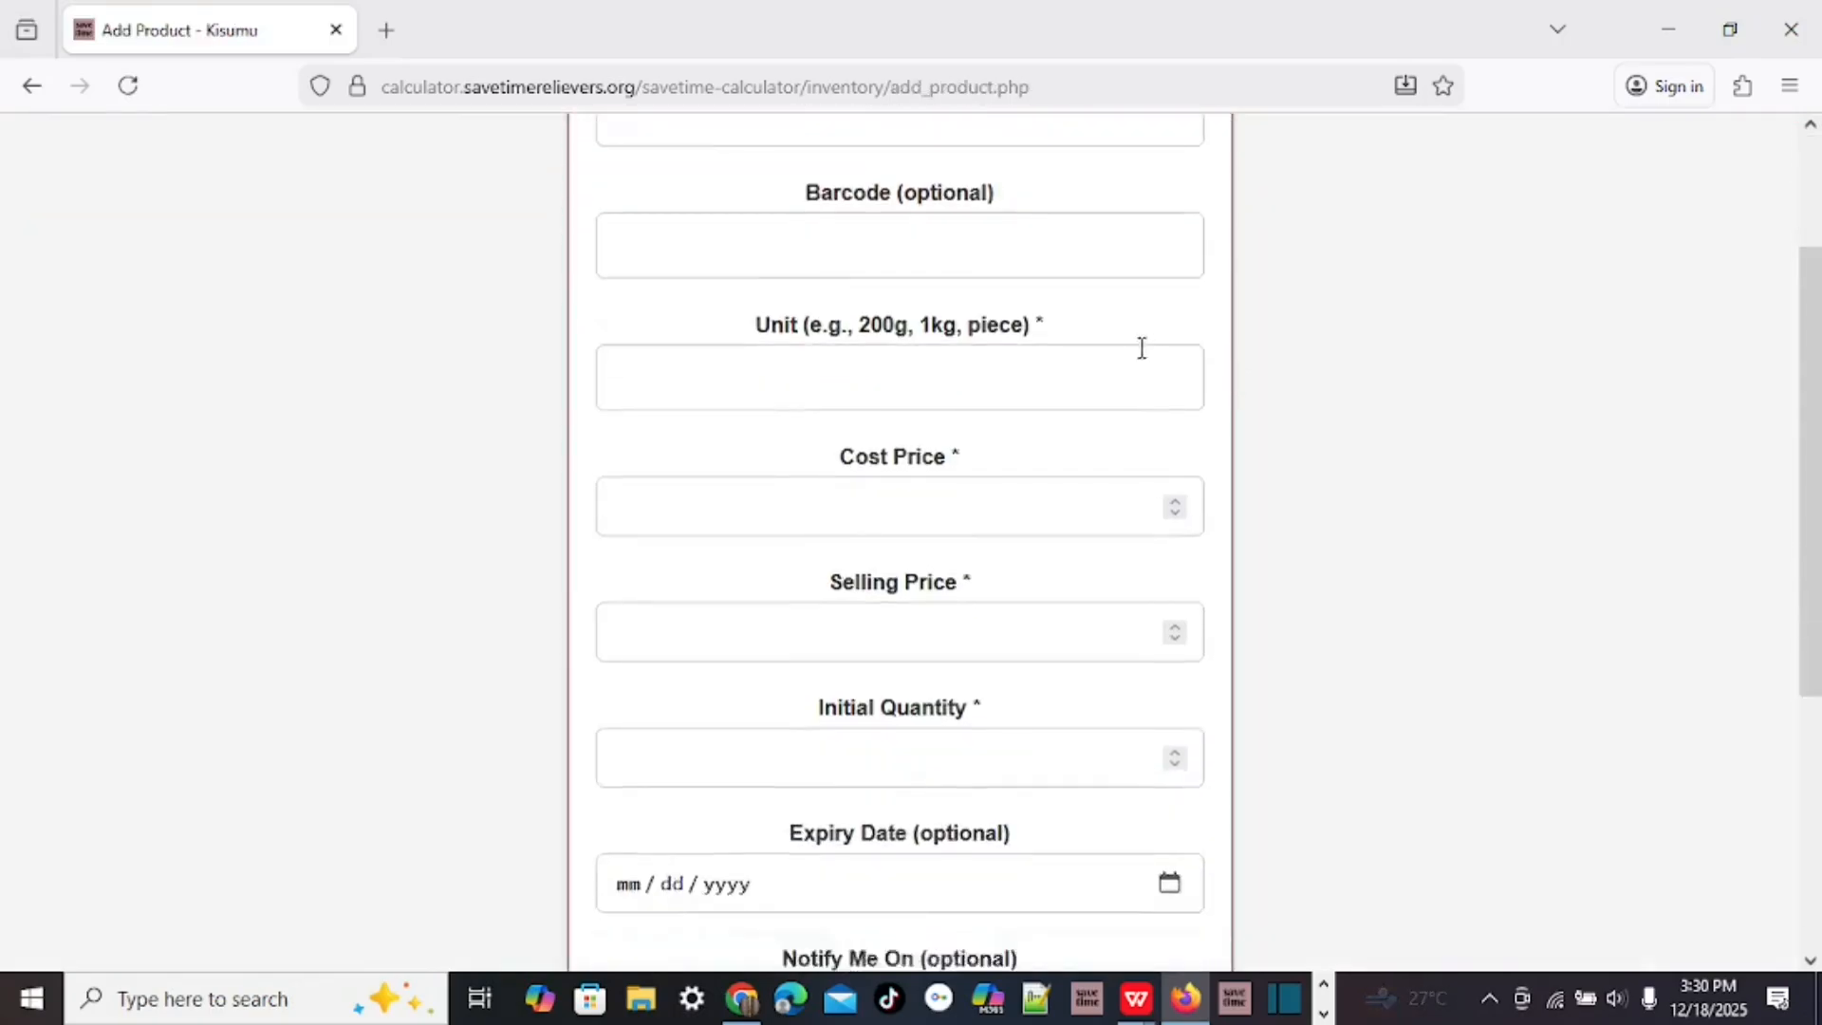
scroll(1134, 342, down, 4)
scroll(1130, 333, up, 6)
scroll(1133, 332, down, 5)
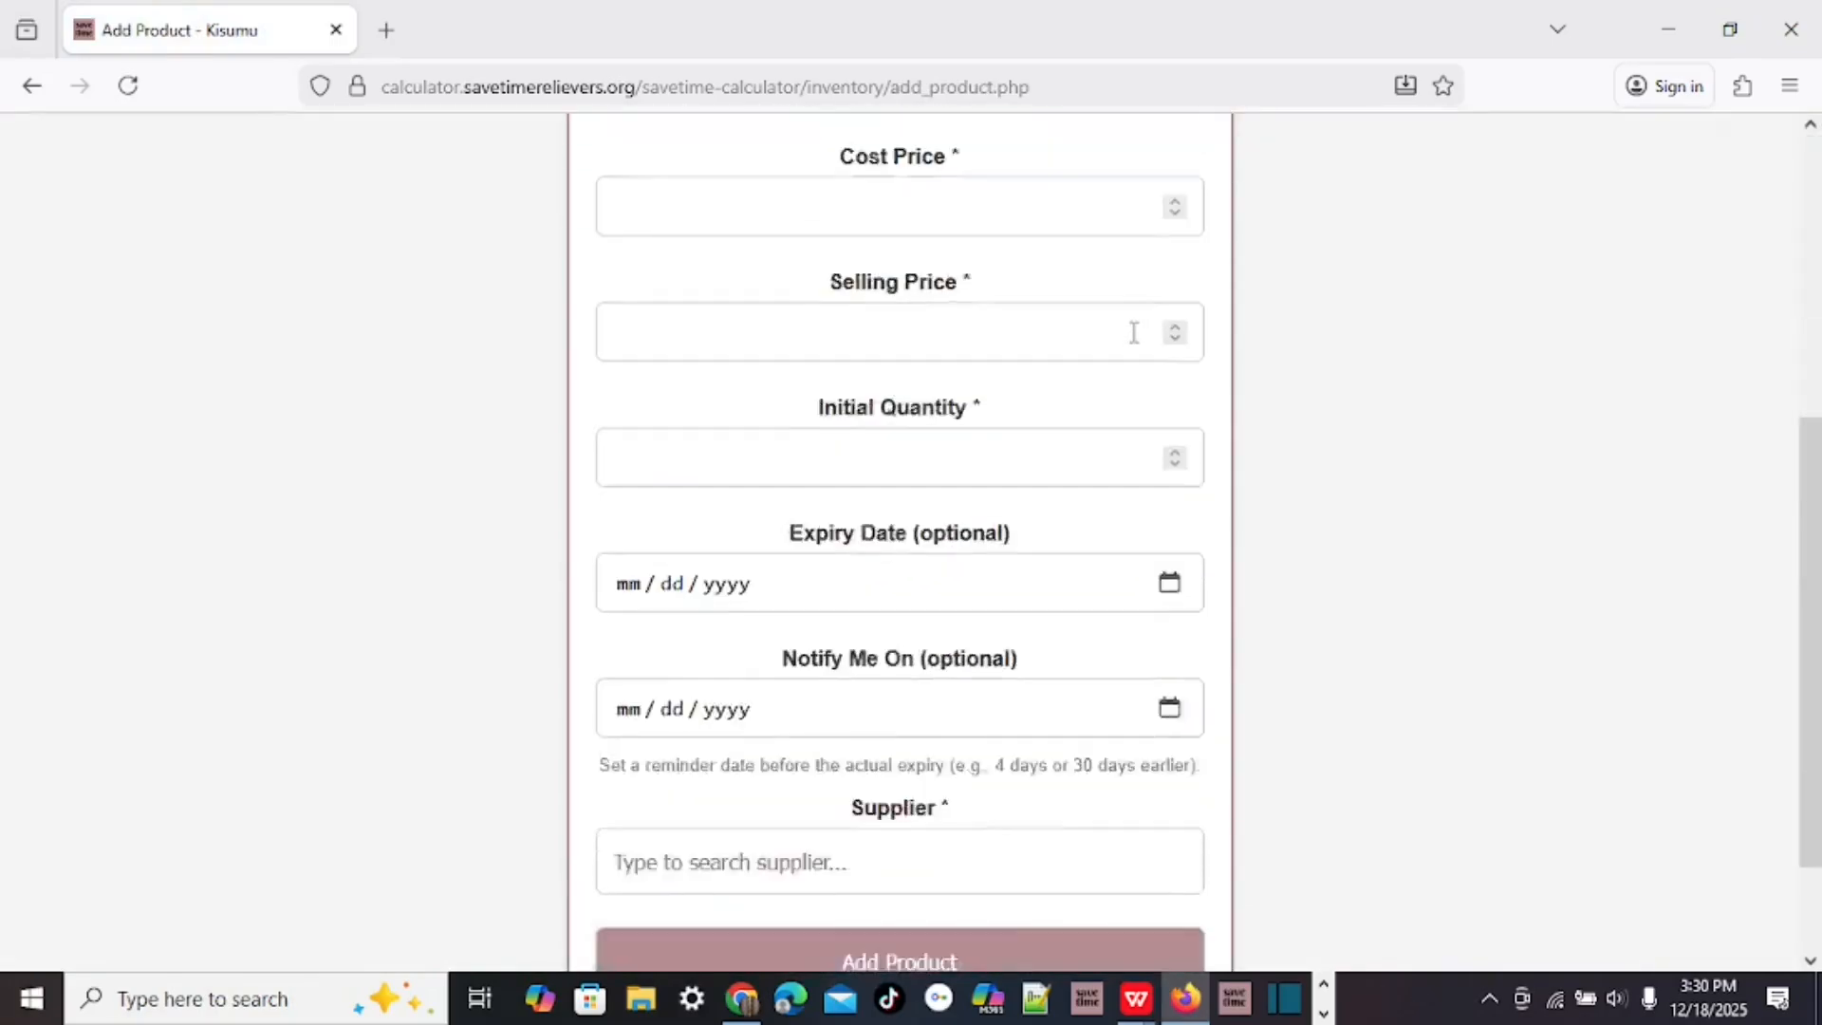
scroll(1133, 332, down, 2)
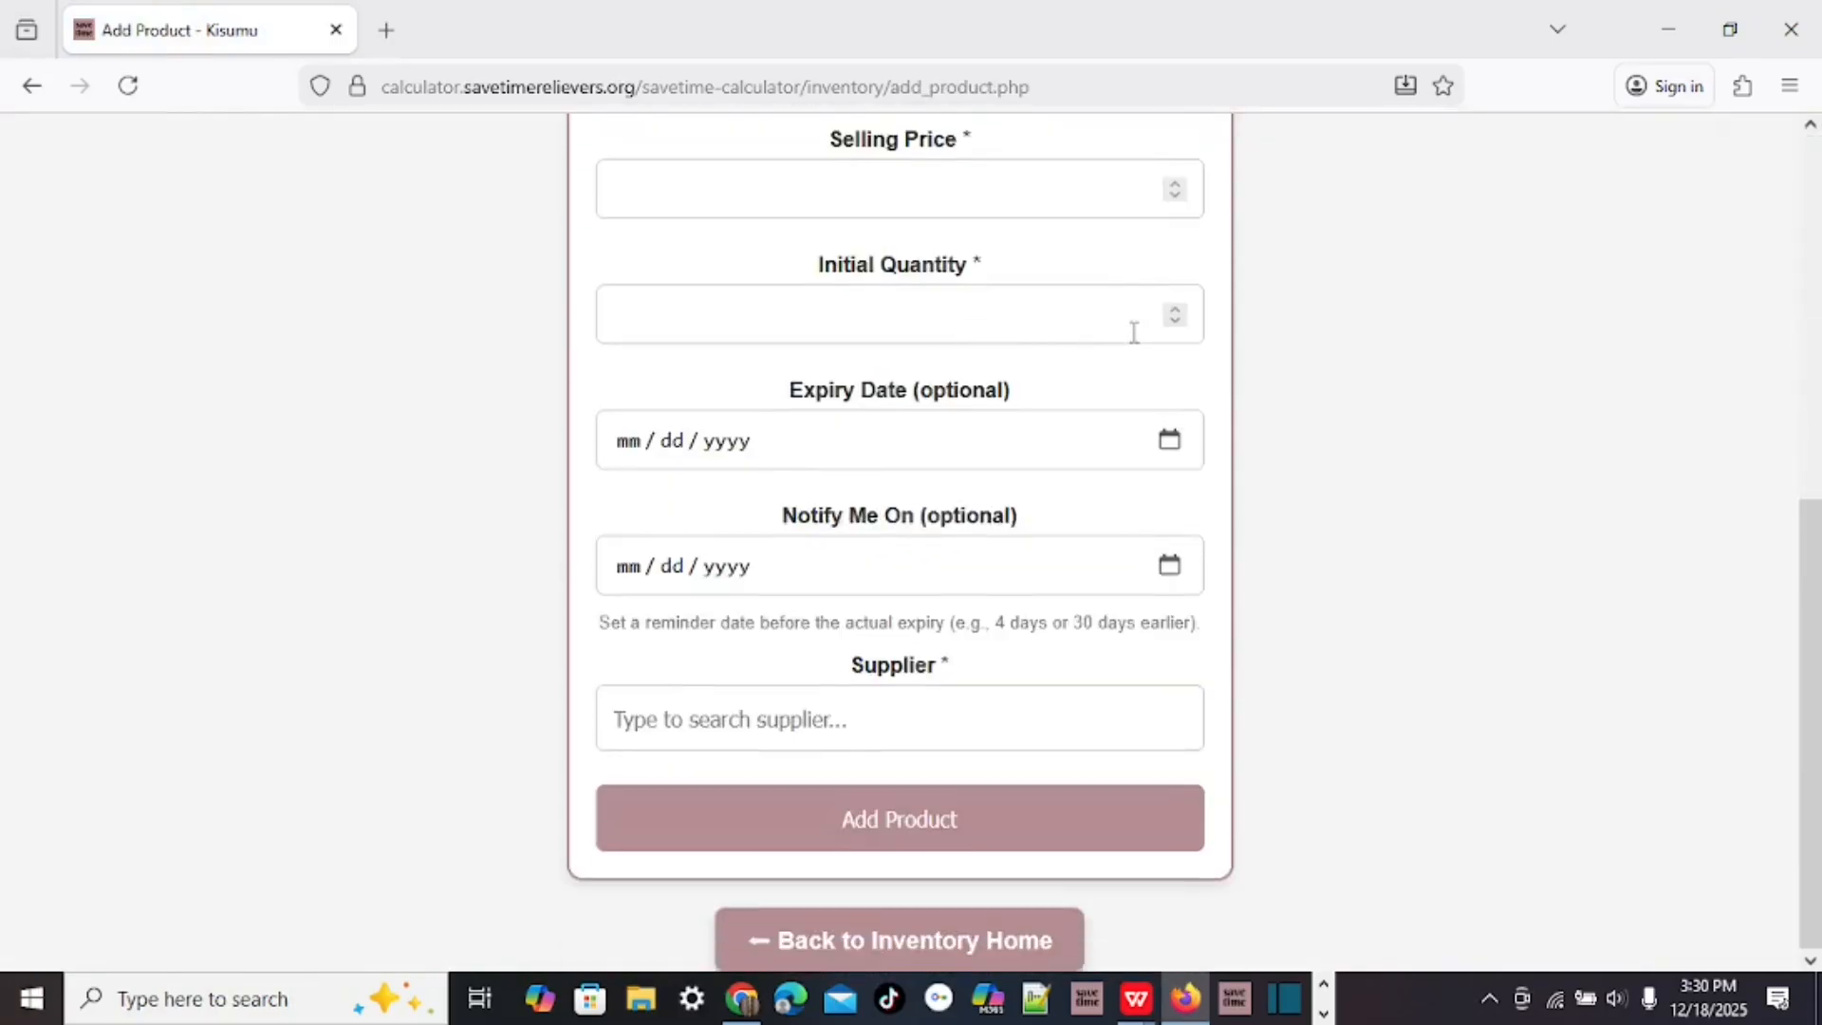
click(882, 822)
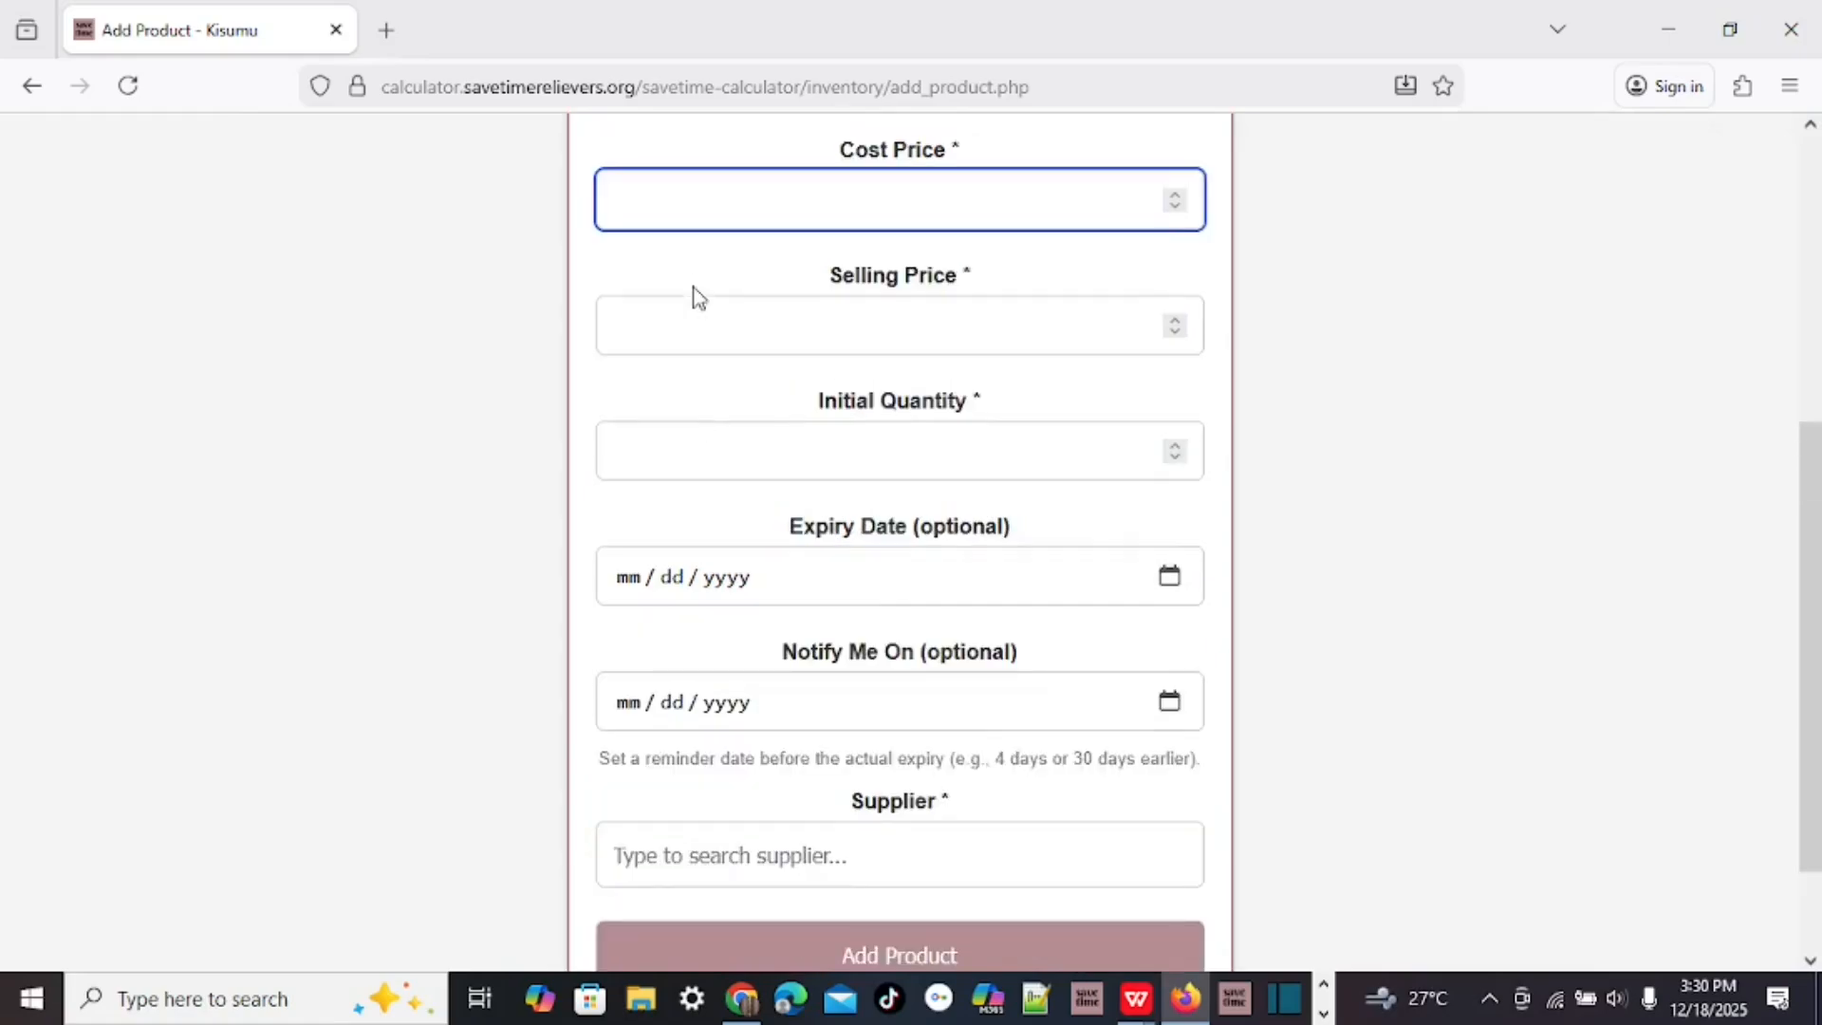
Visit the selling price and initial quantity fields, pick Bricks Ltd as supplier, then leave the form.
click(647, 316)
click(654, 453)
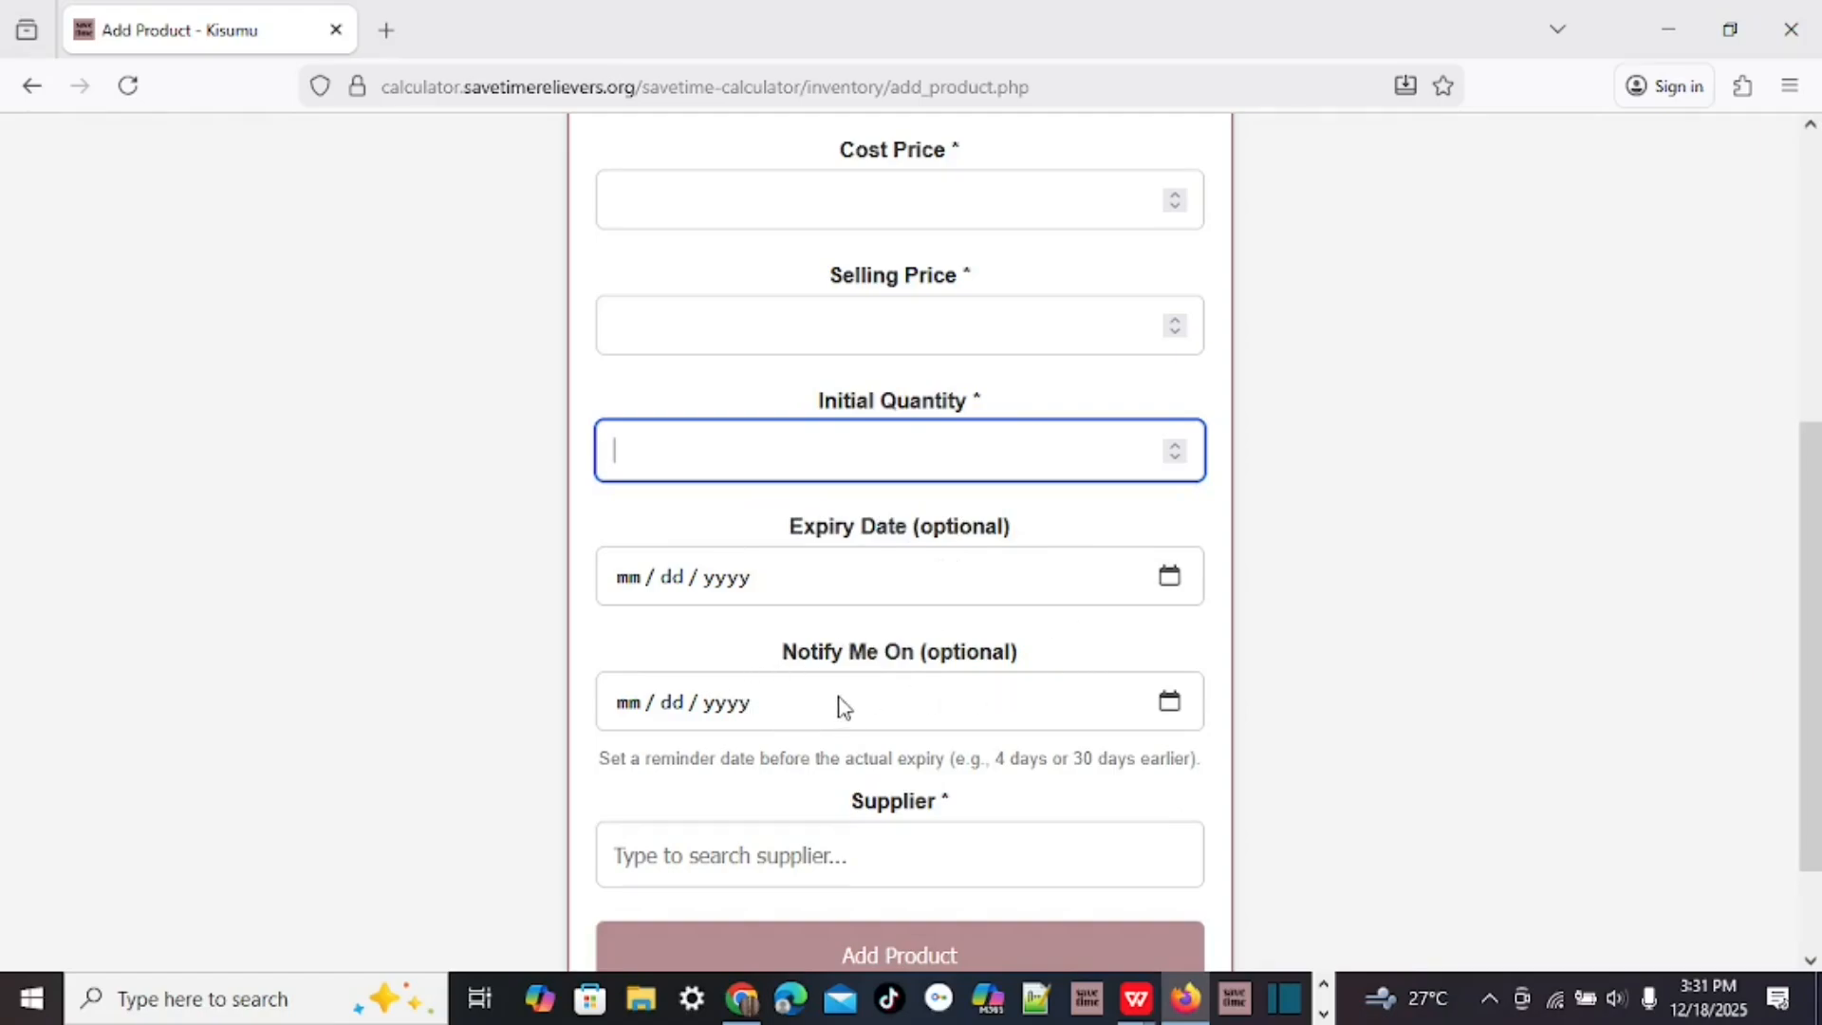
scroll(839, 692, down, 3)
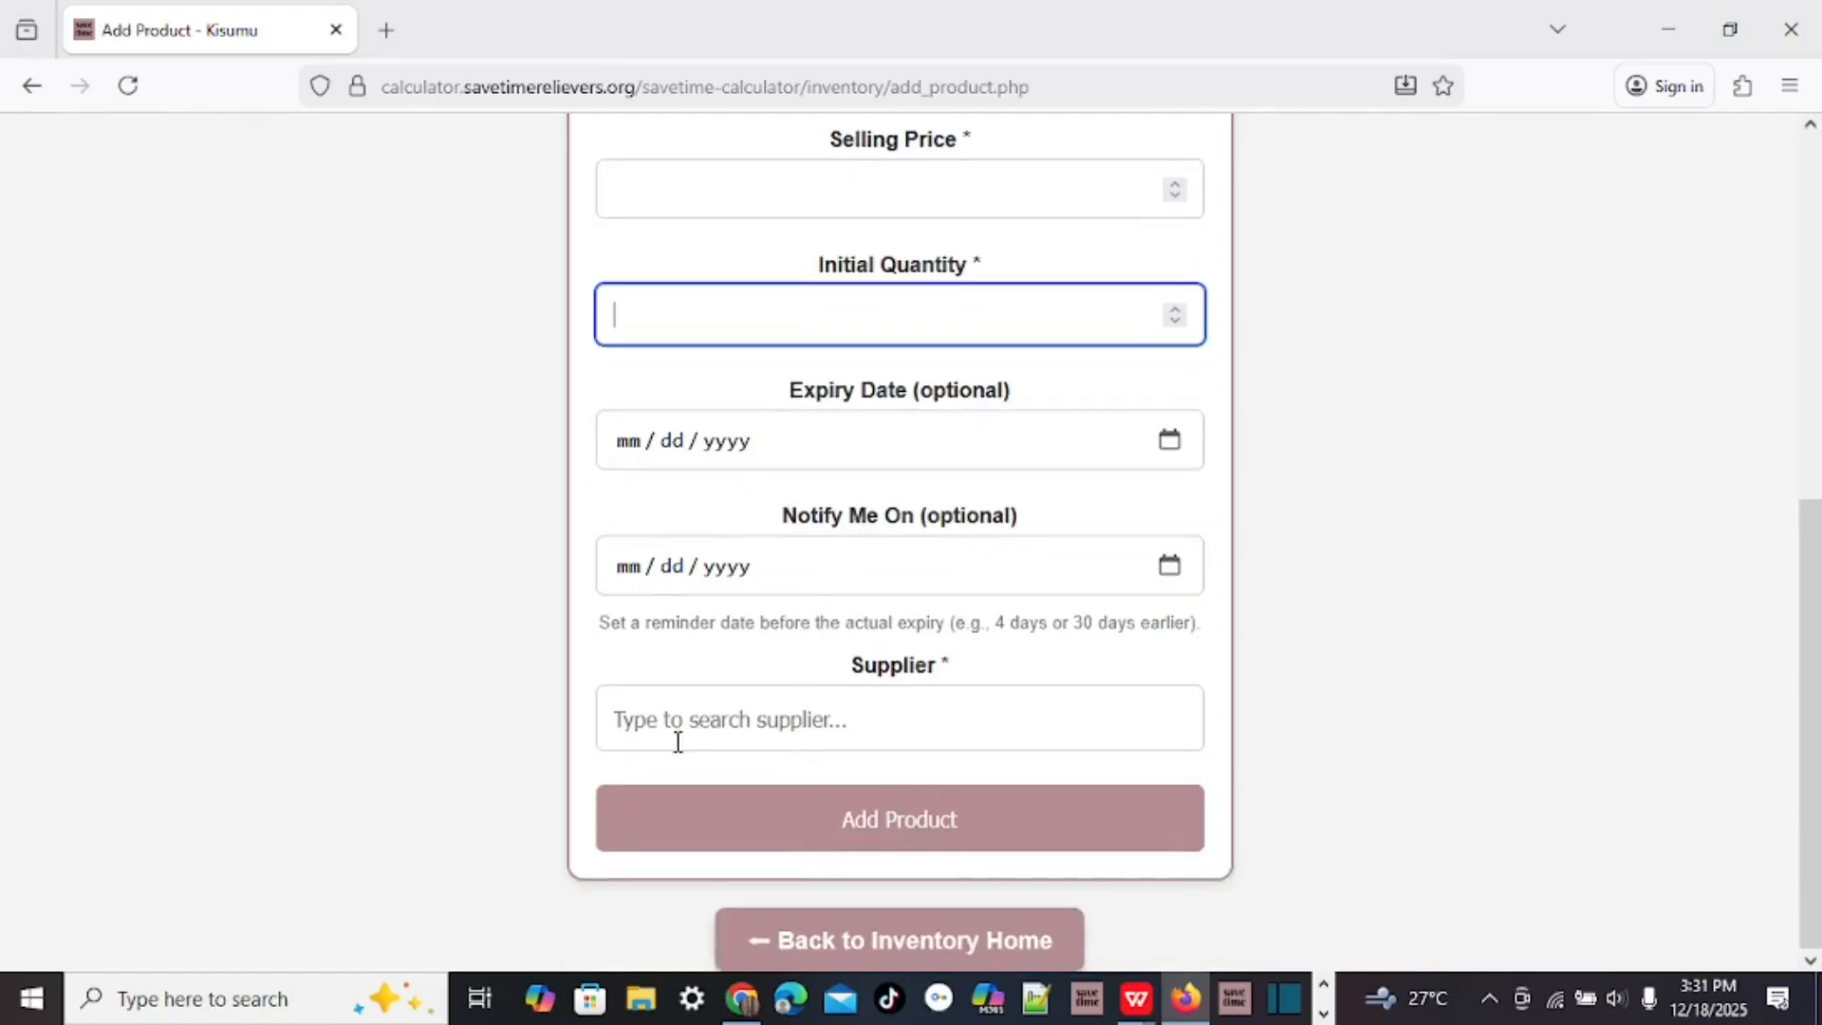
click(630, 722)
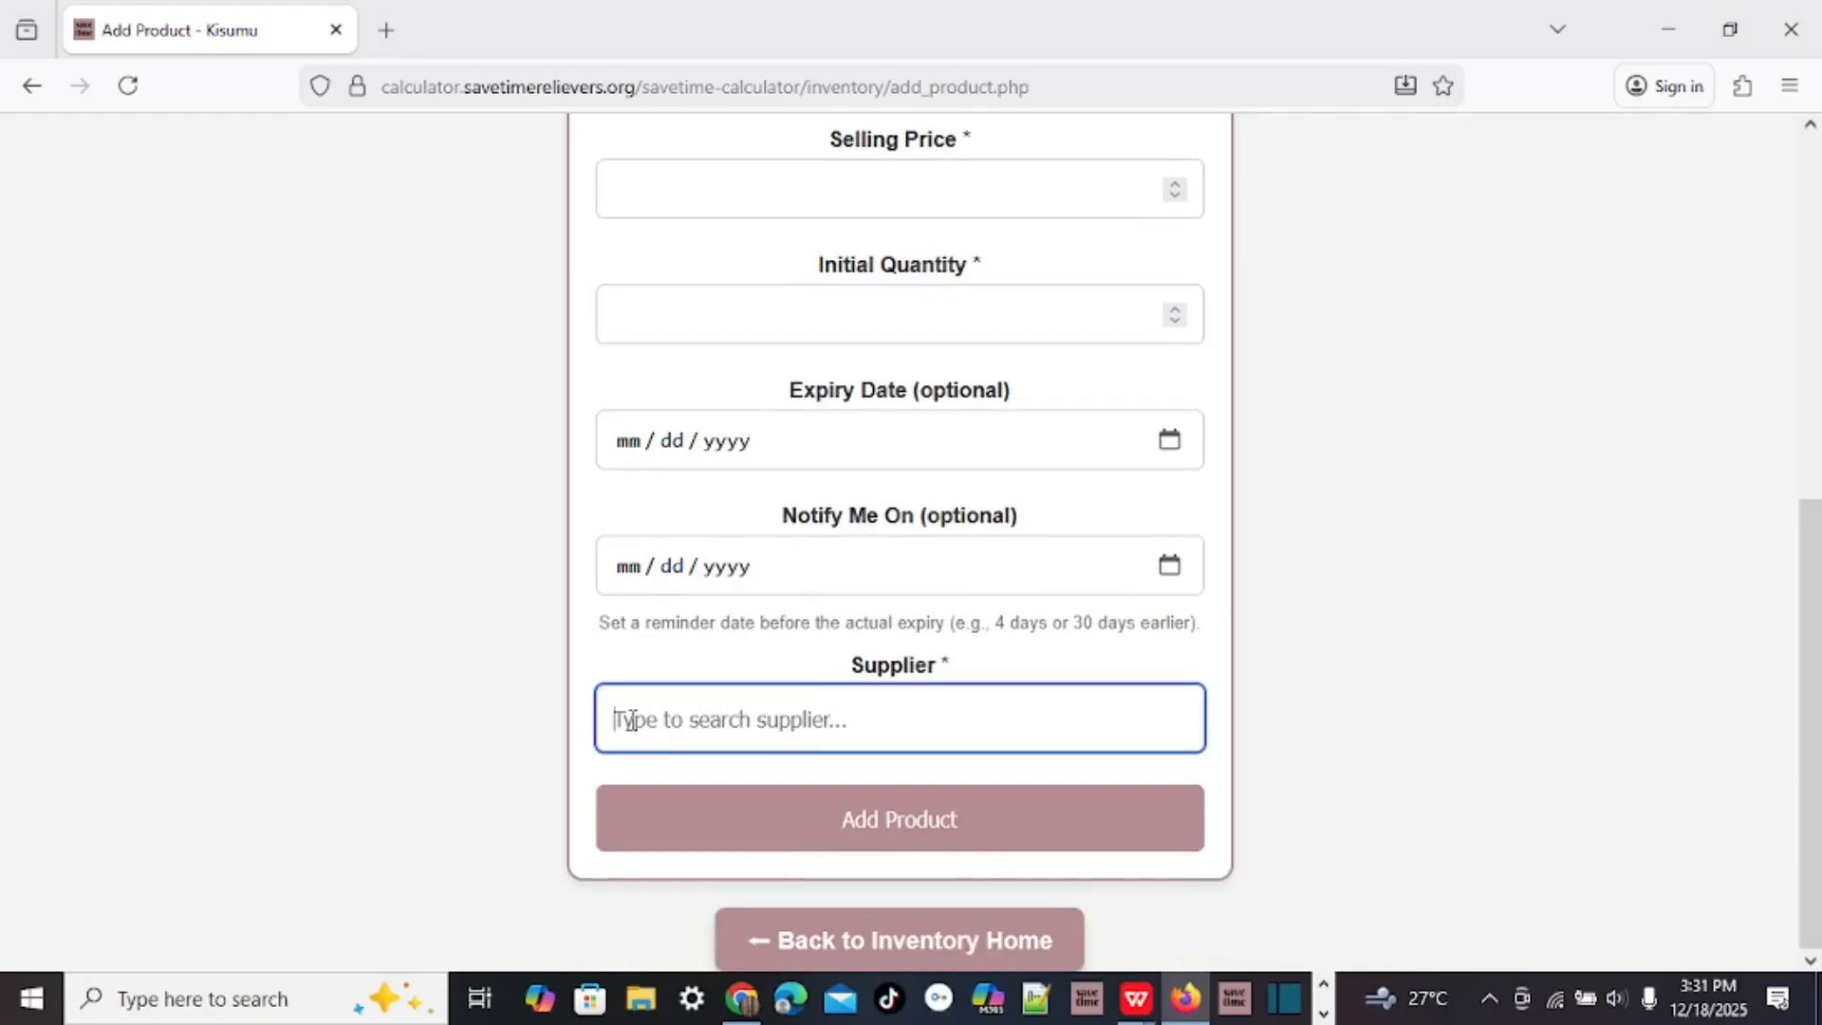
text(bricks)
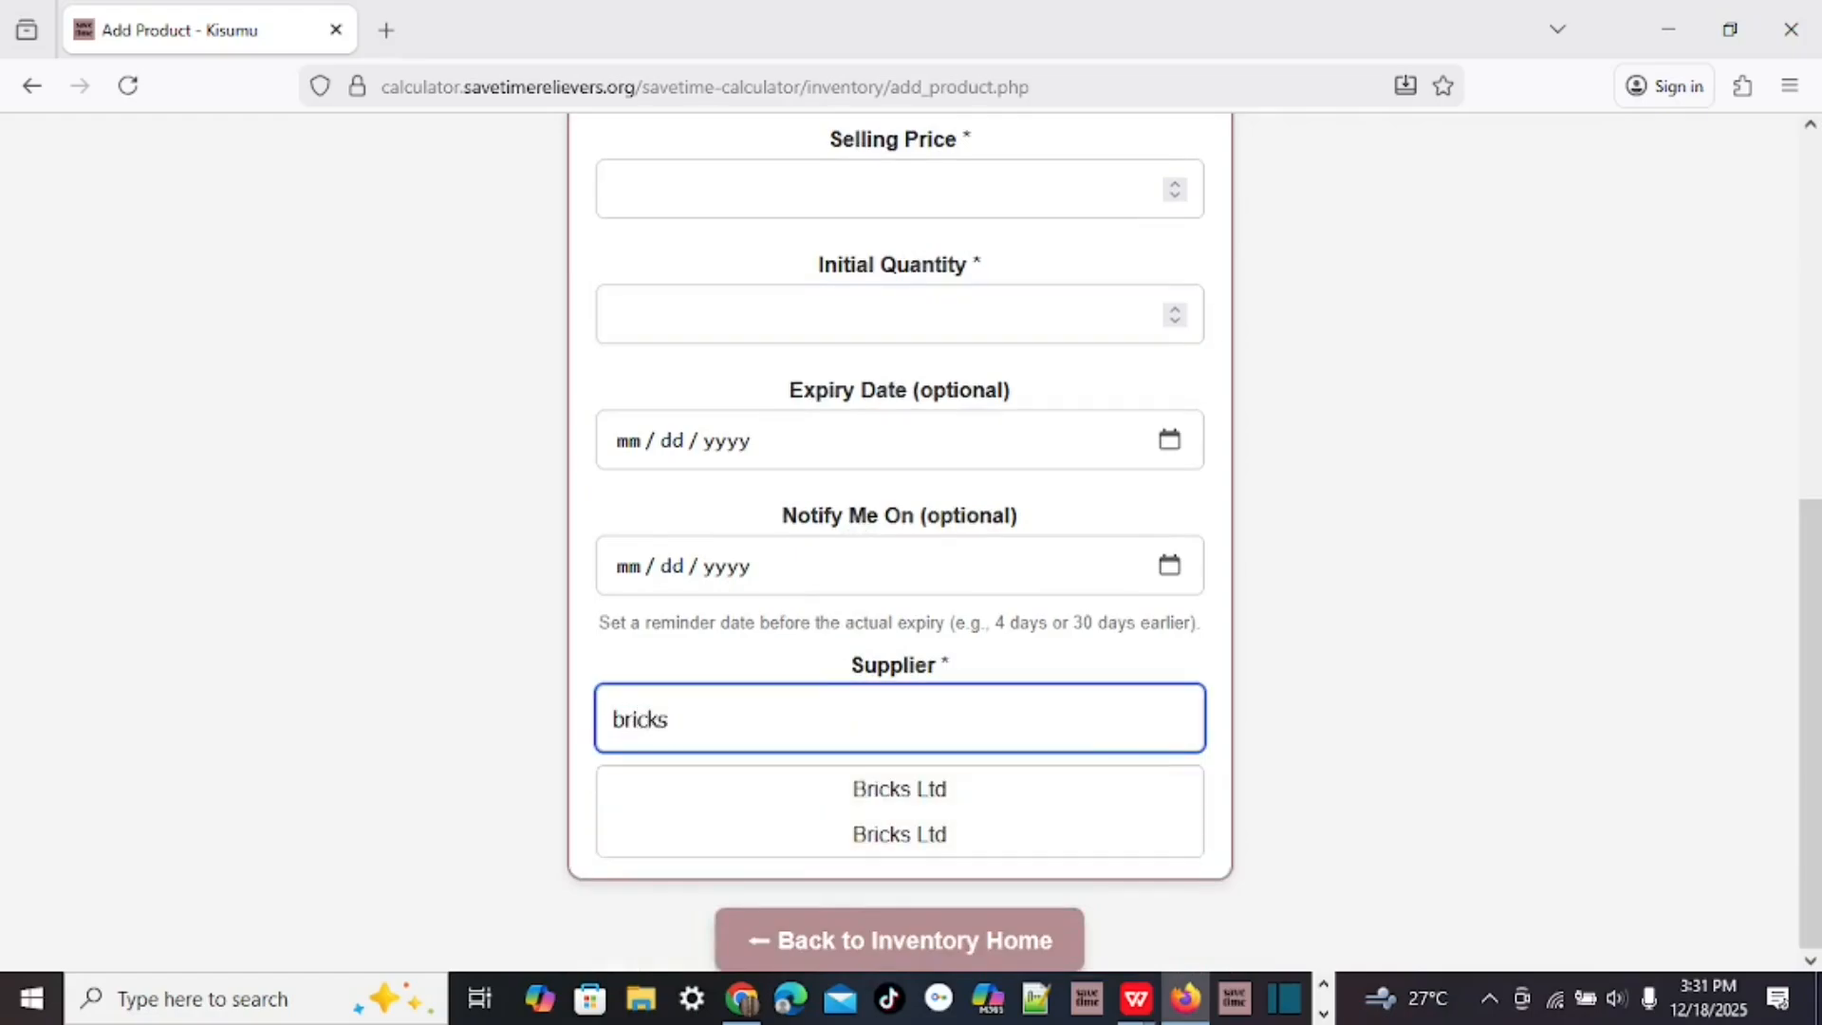
click(899, 792)
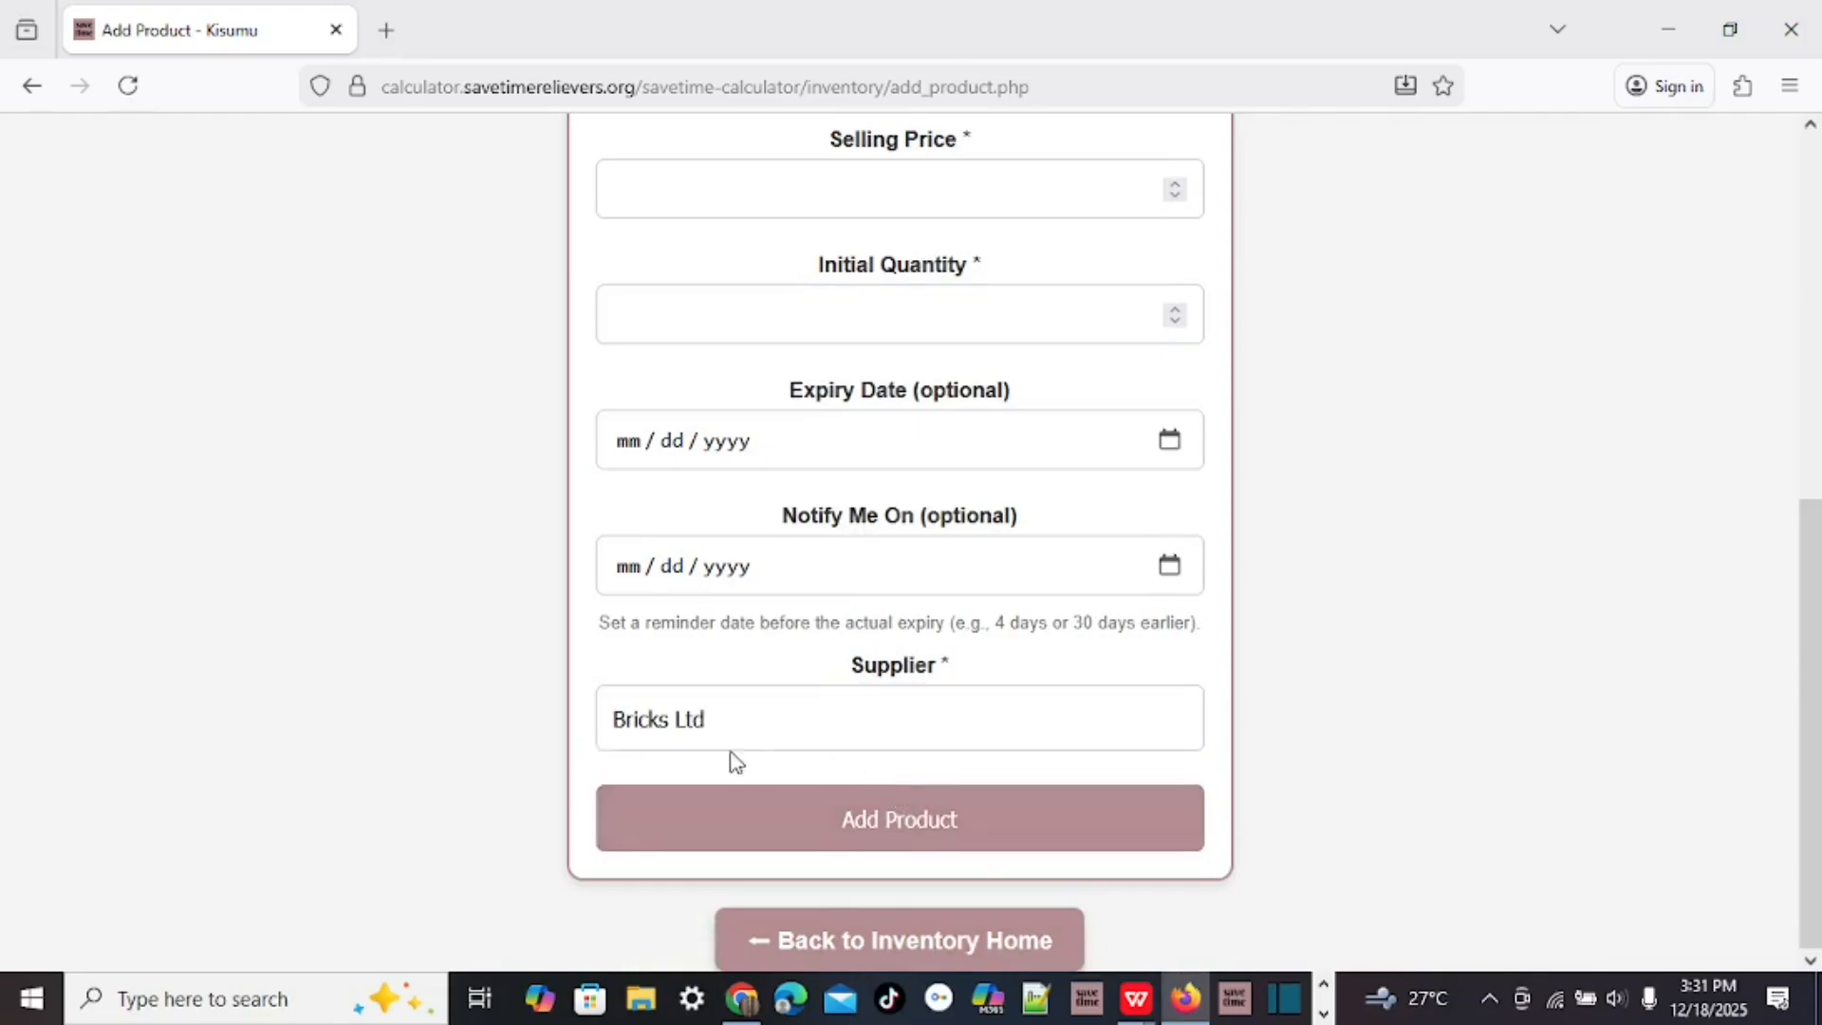
click(749, 730)
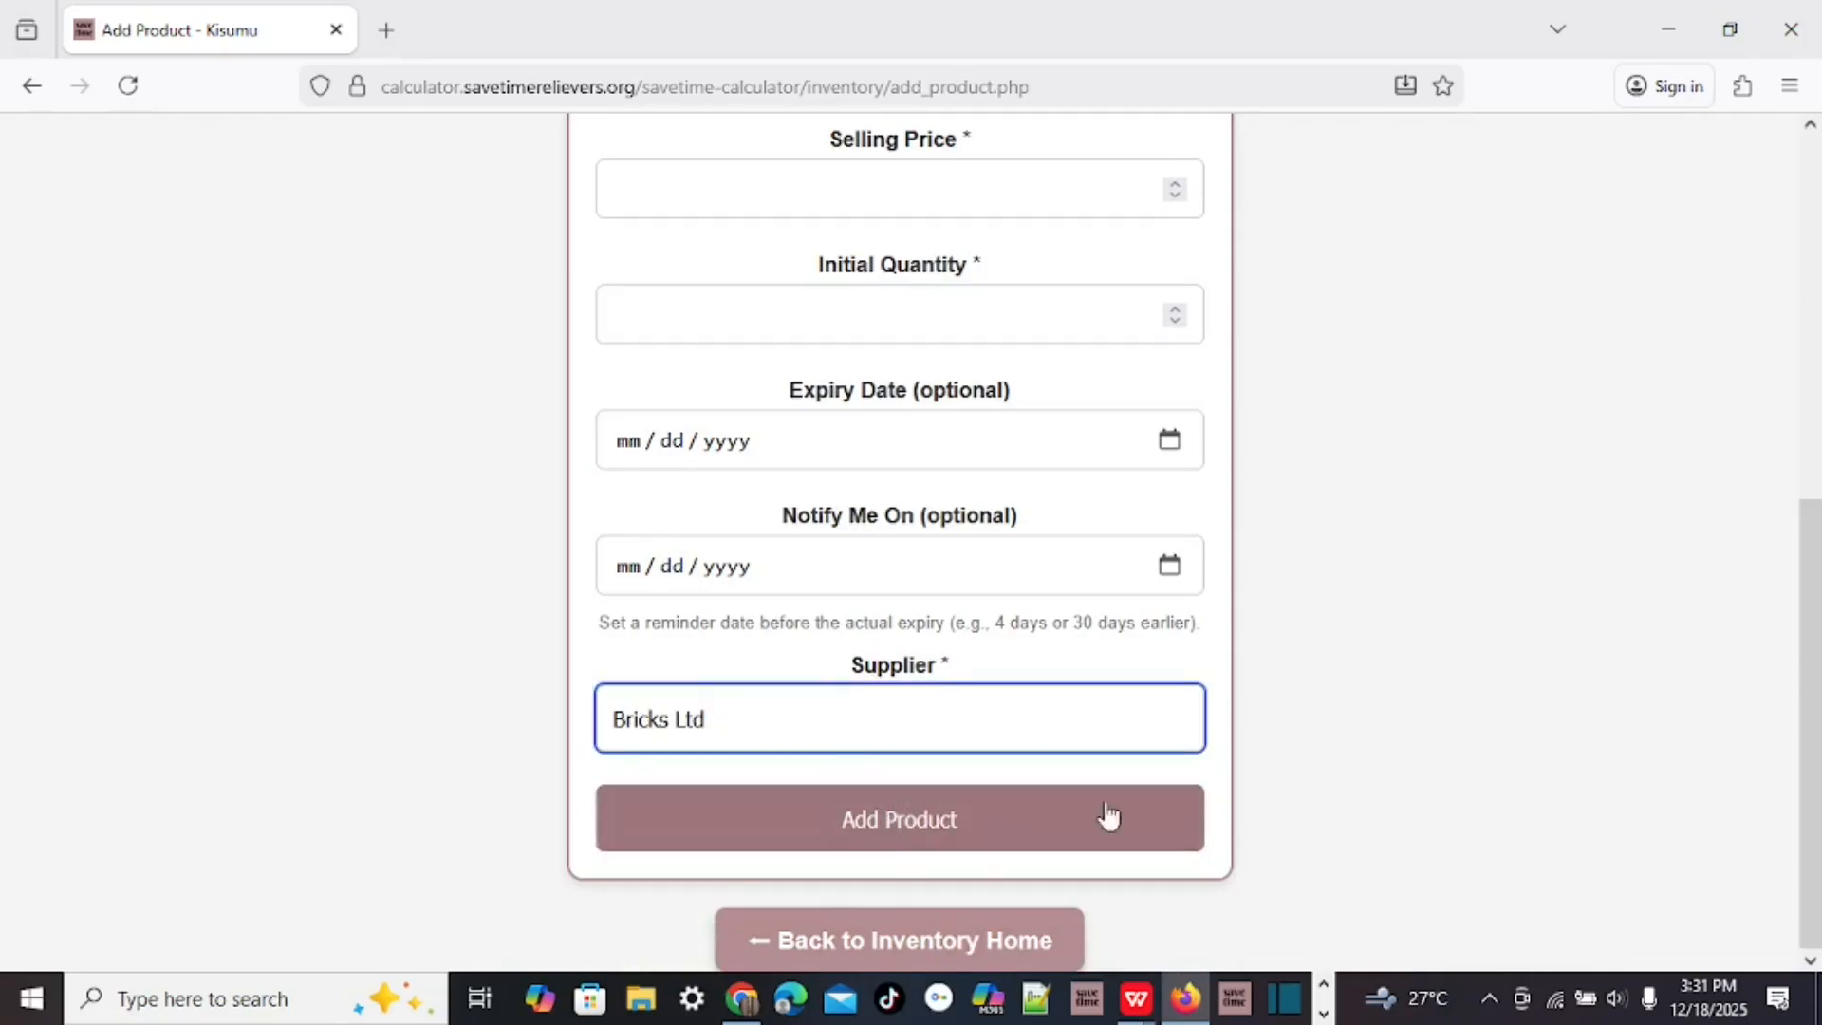
click(911, 937)
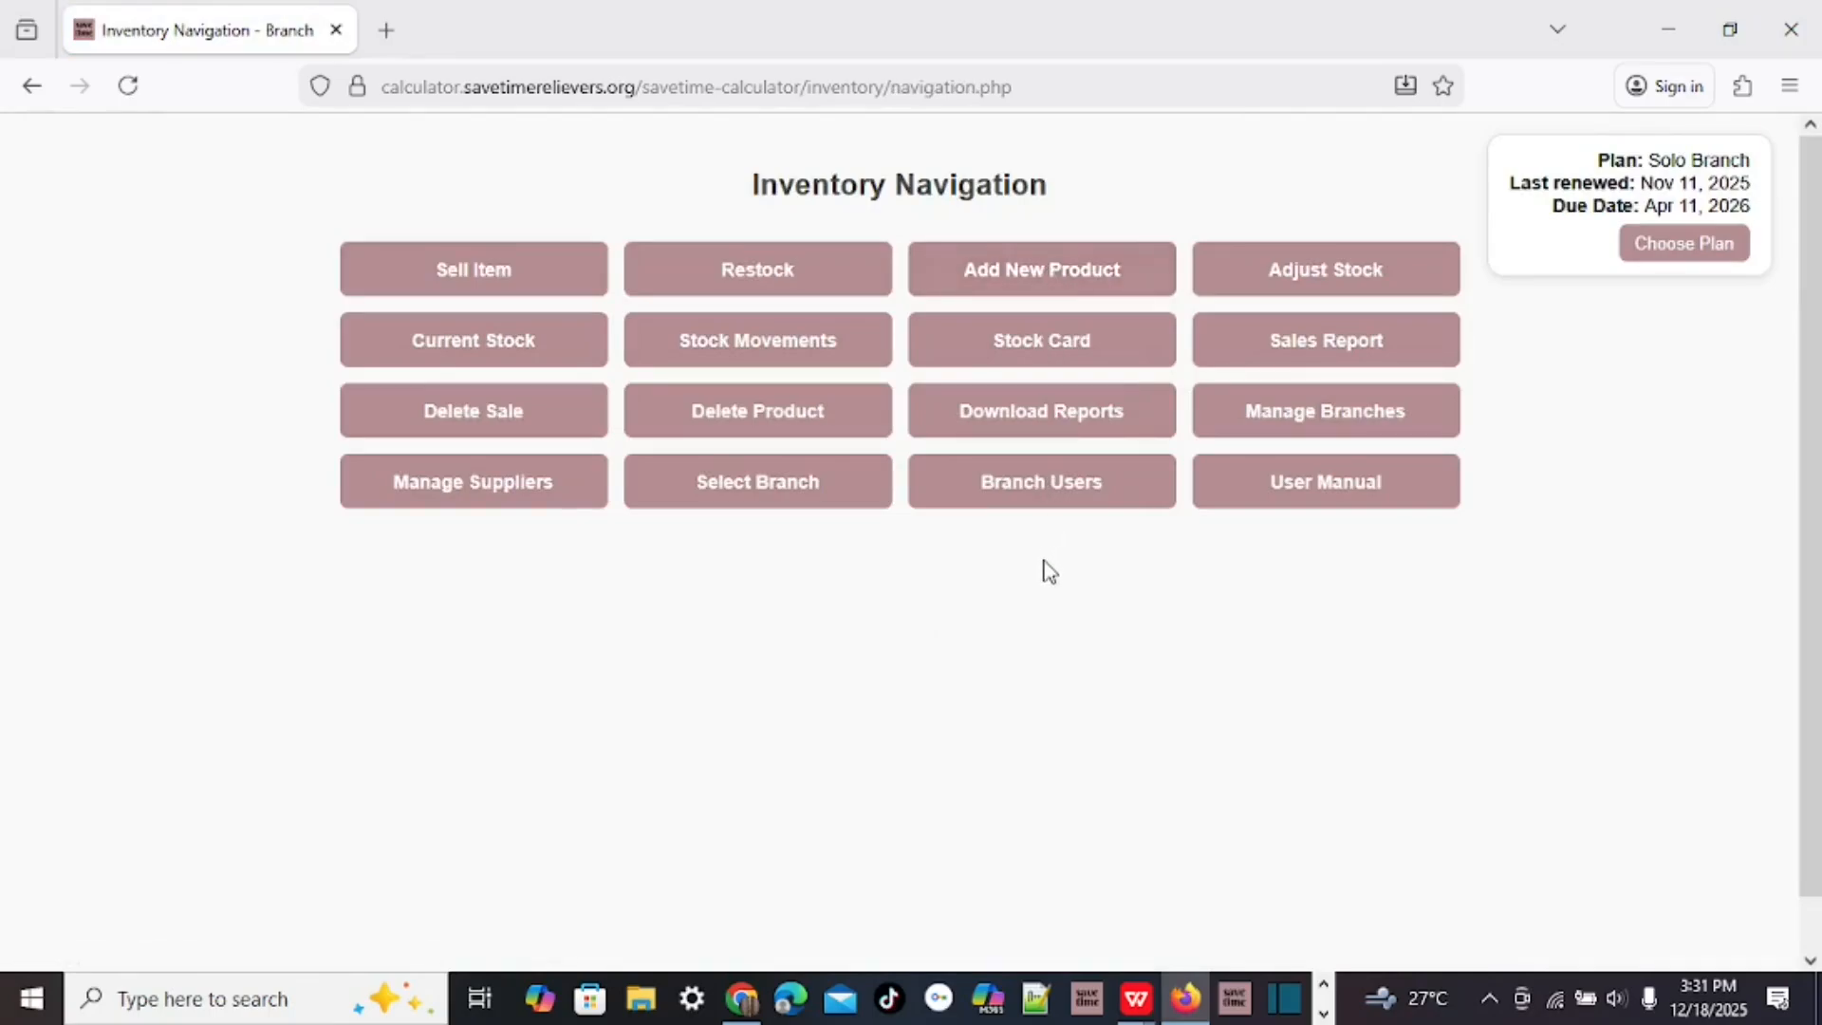
Adjust Paint (1 litre) stock by -4 with reason 'Damaged' and apply it.
click(1324, 275)
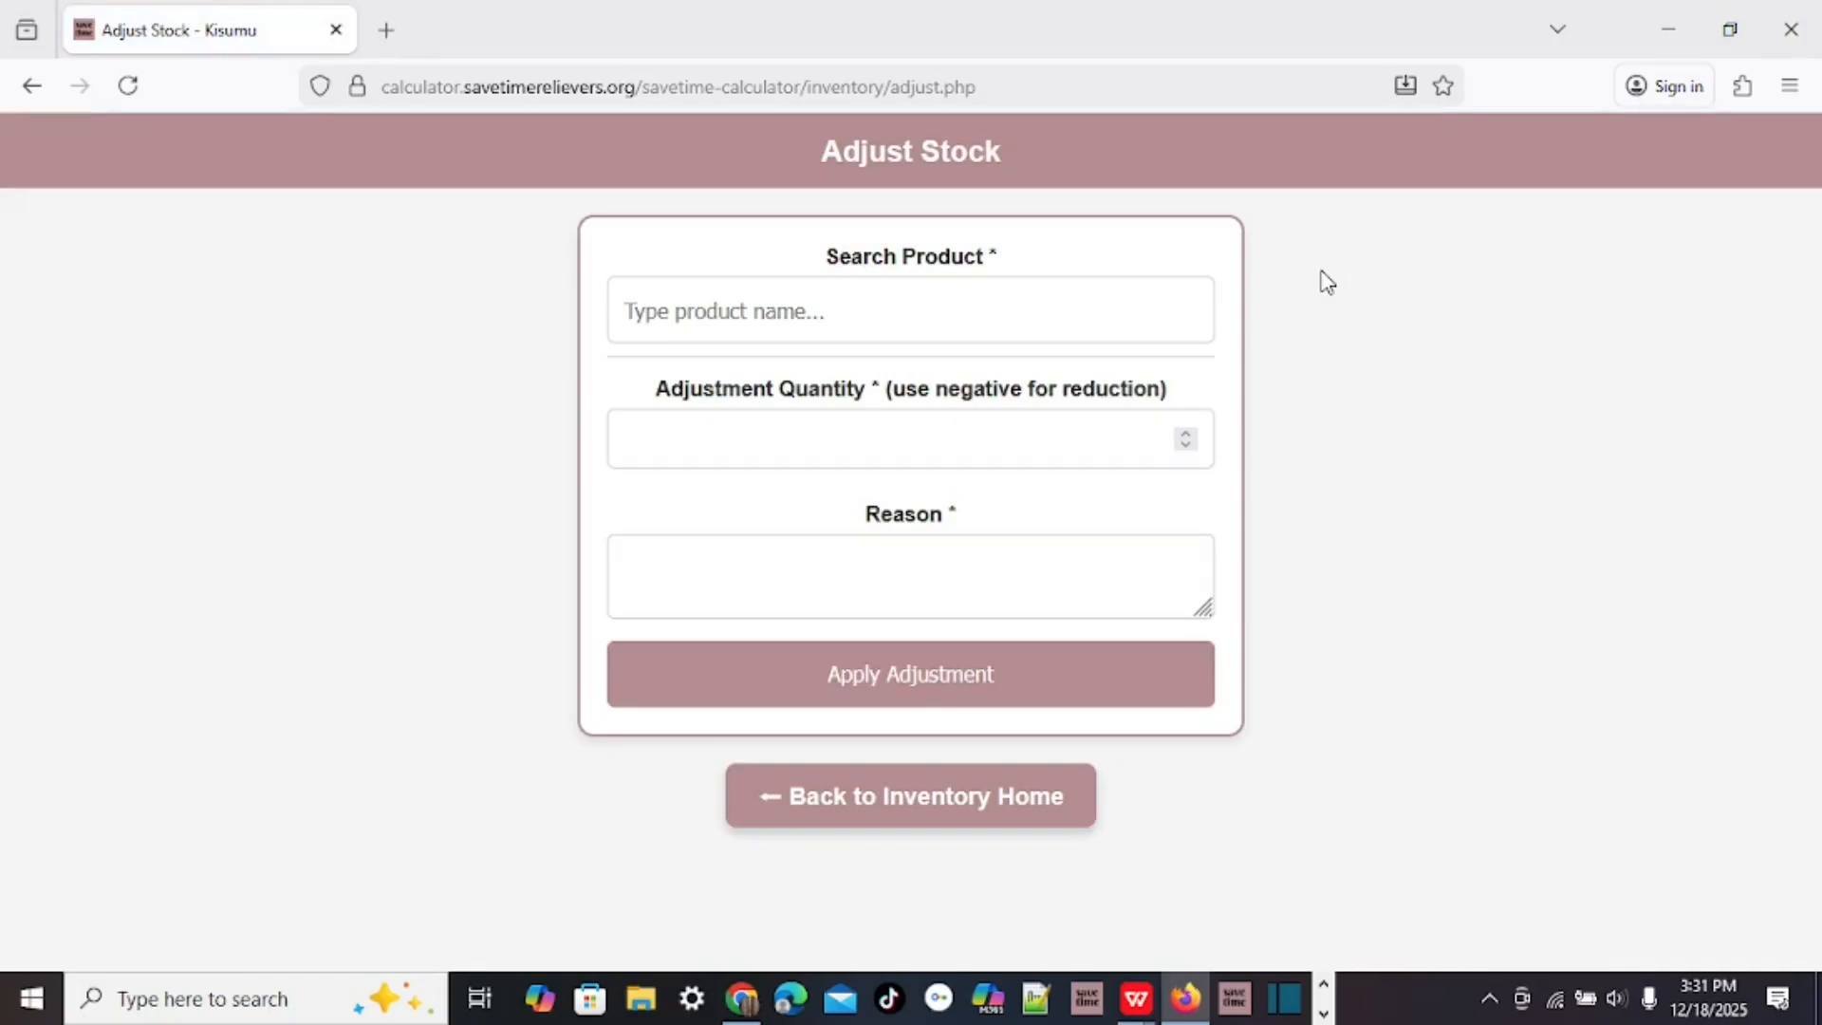
click(661, 309)
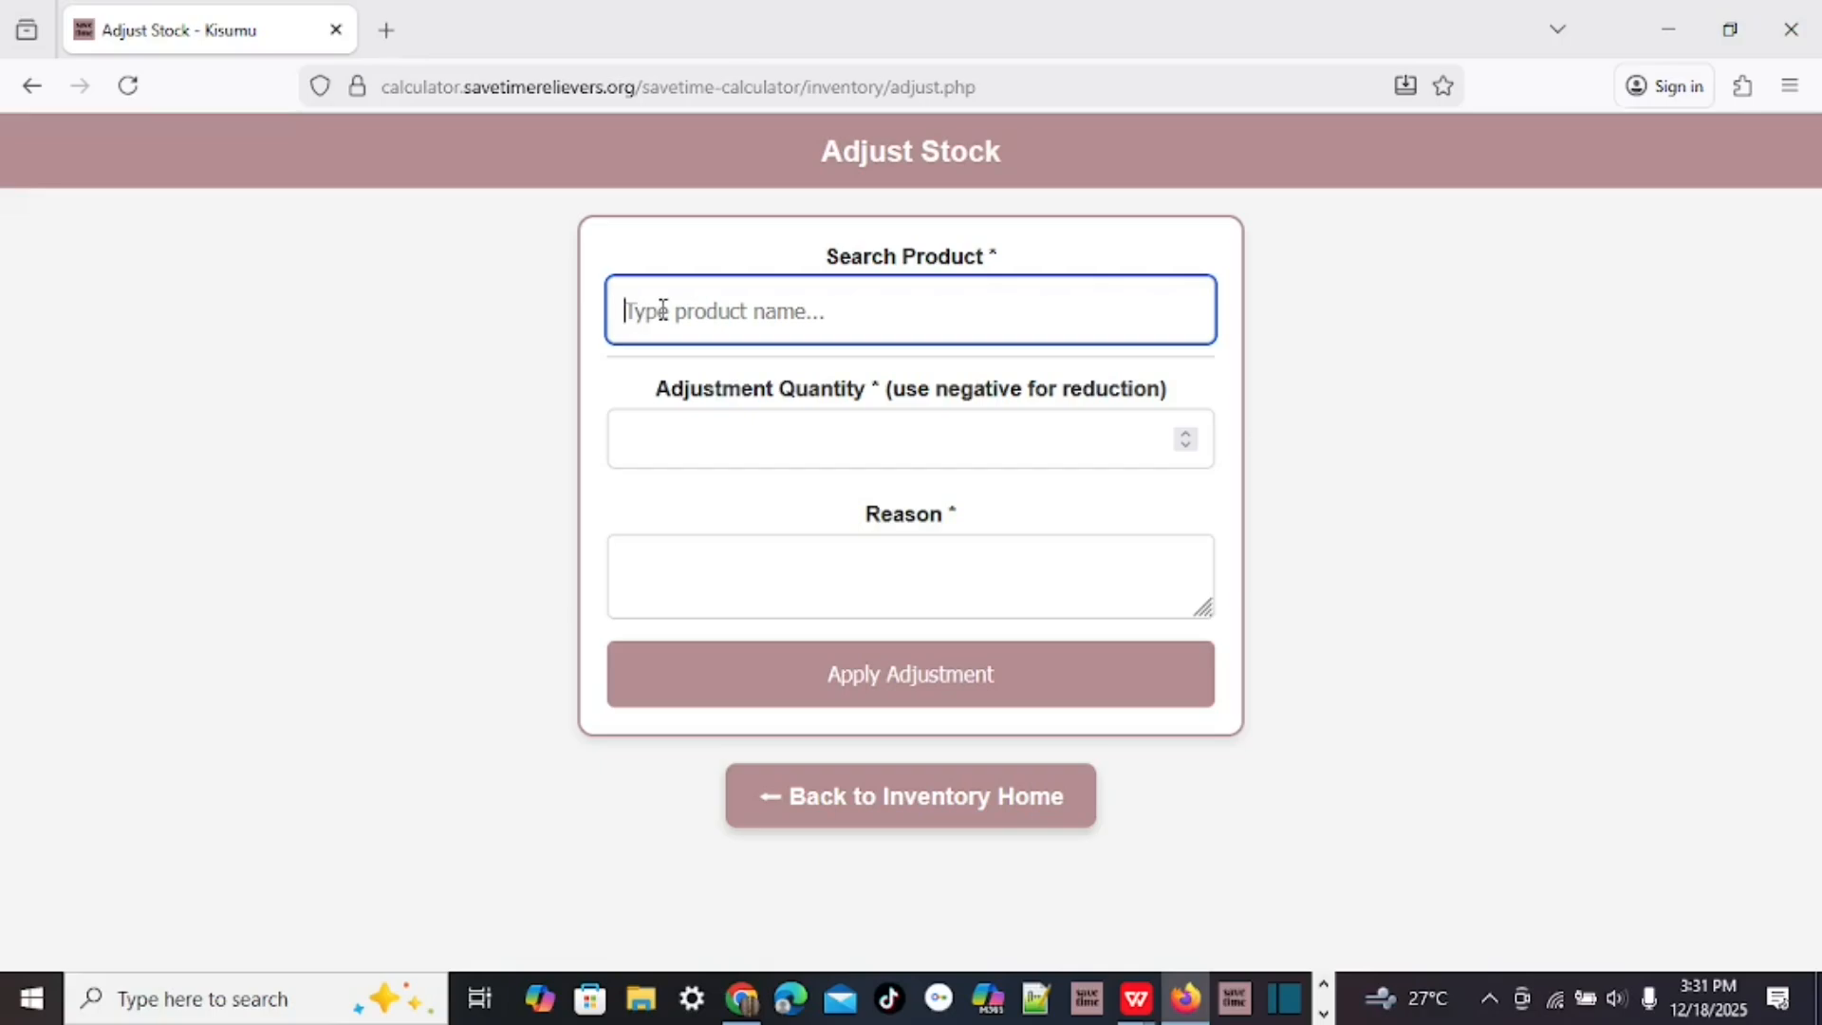
text(paint)
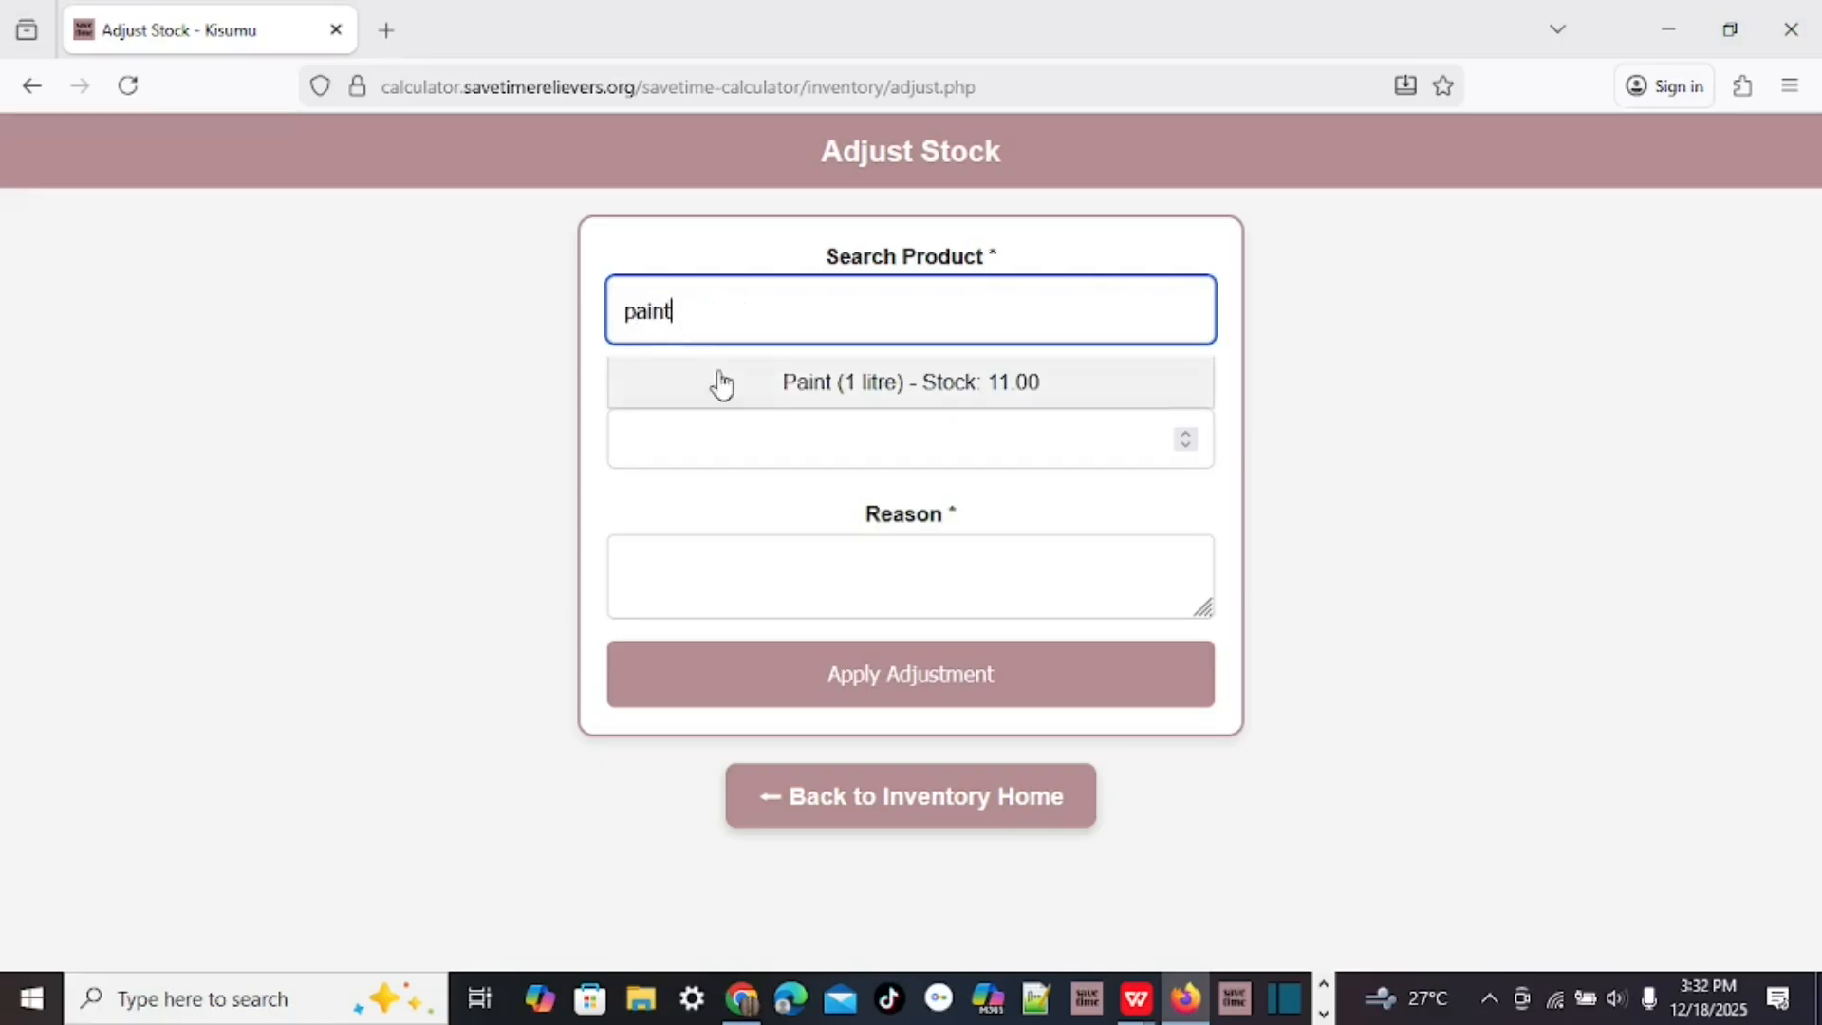
click(801, 389)
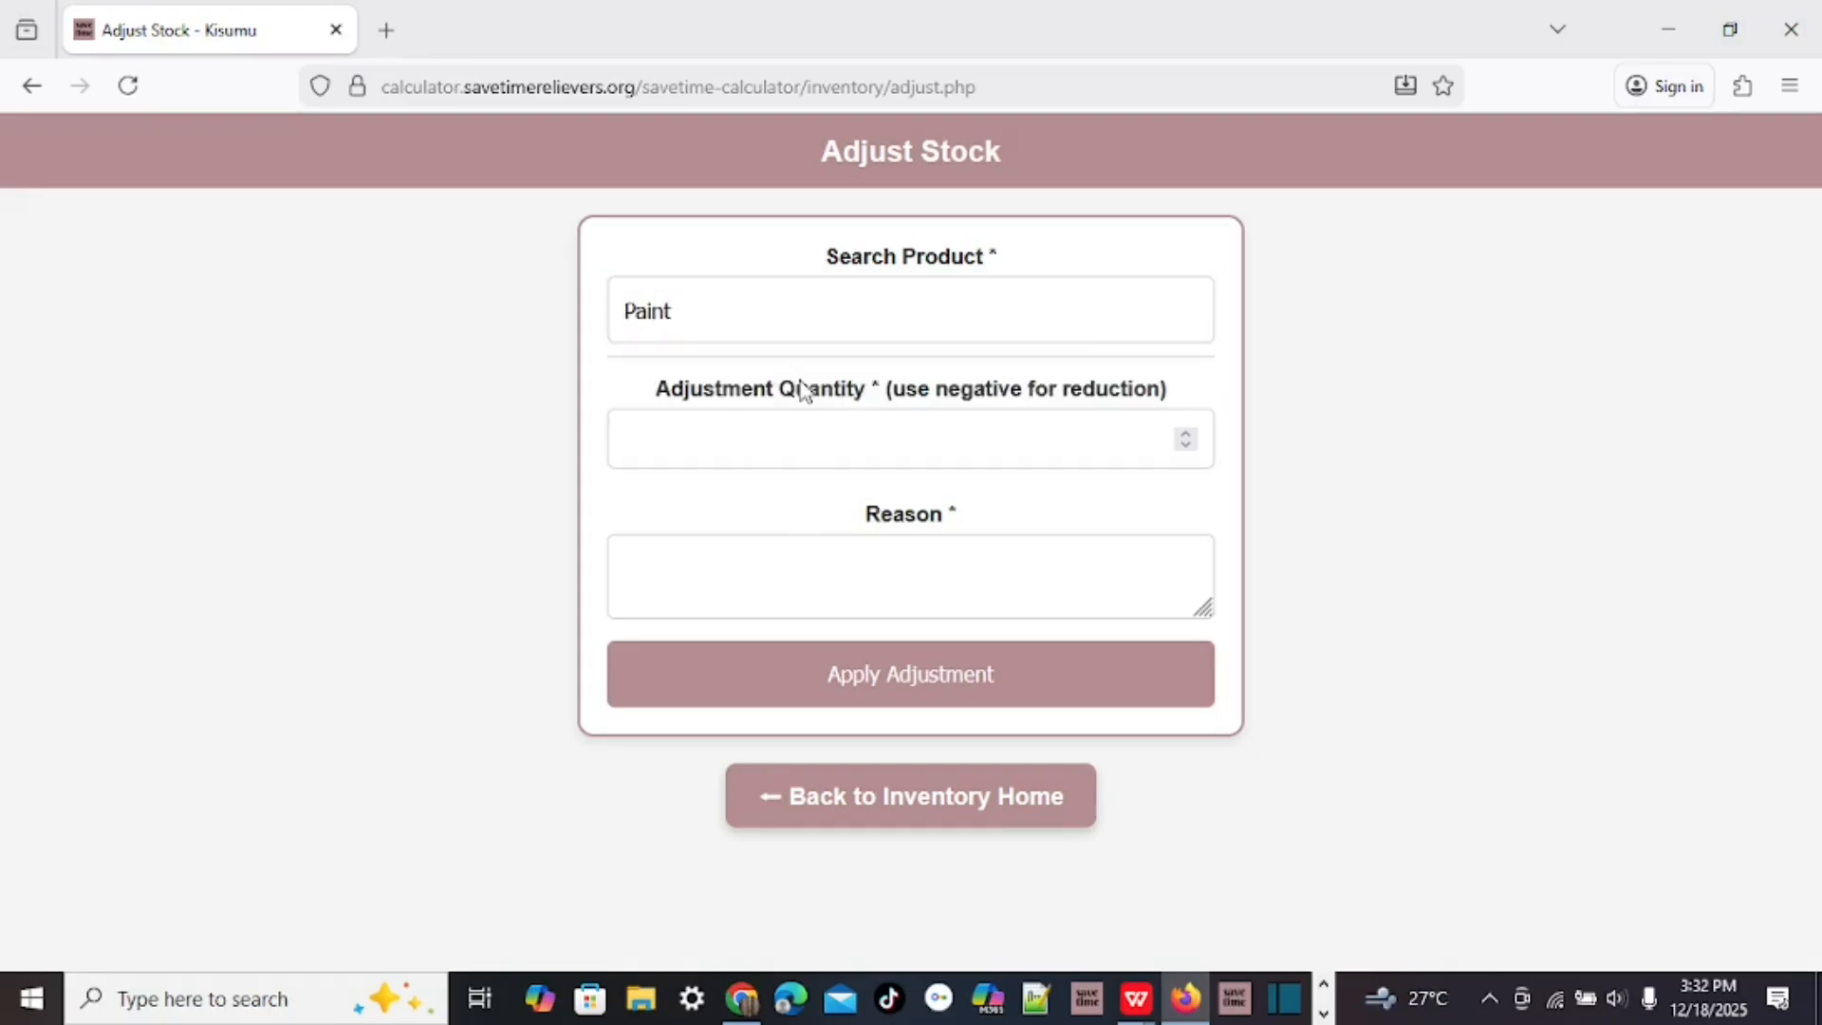
click(1187, 444)
click(711, 595)
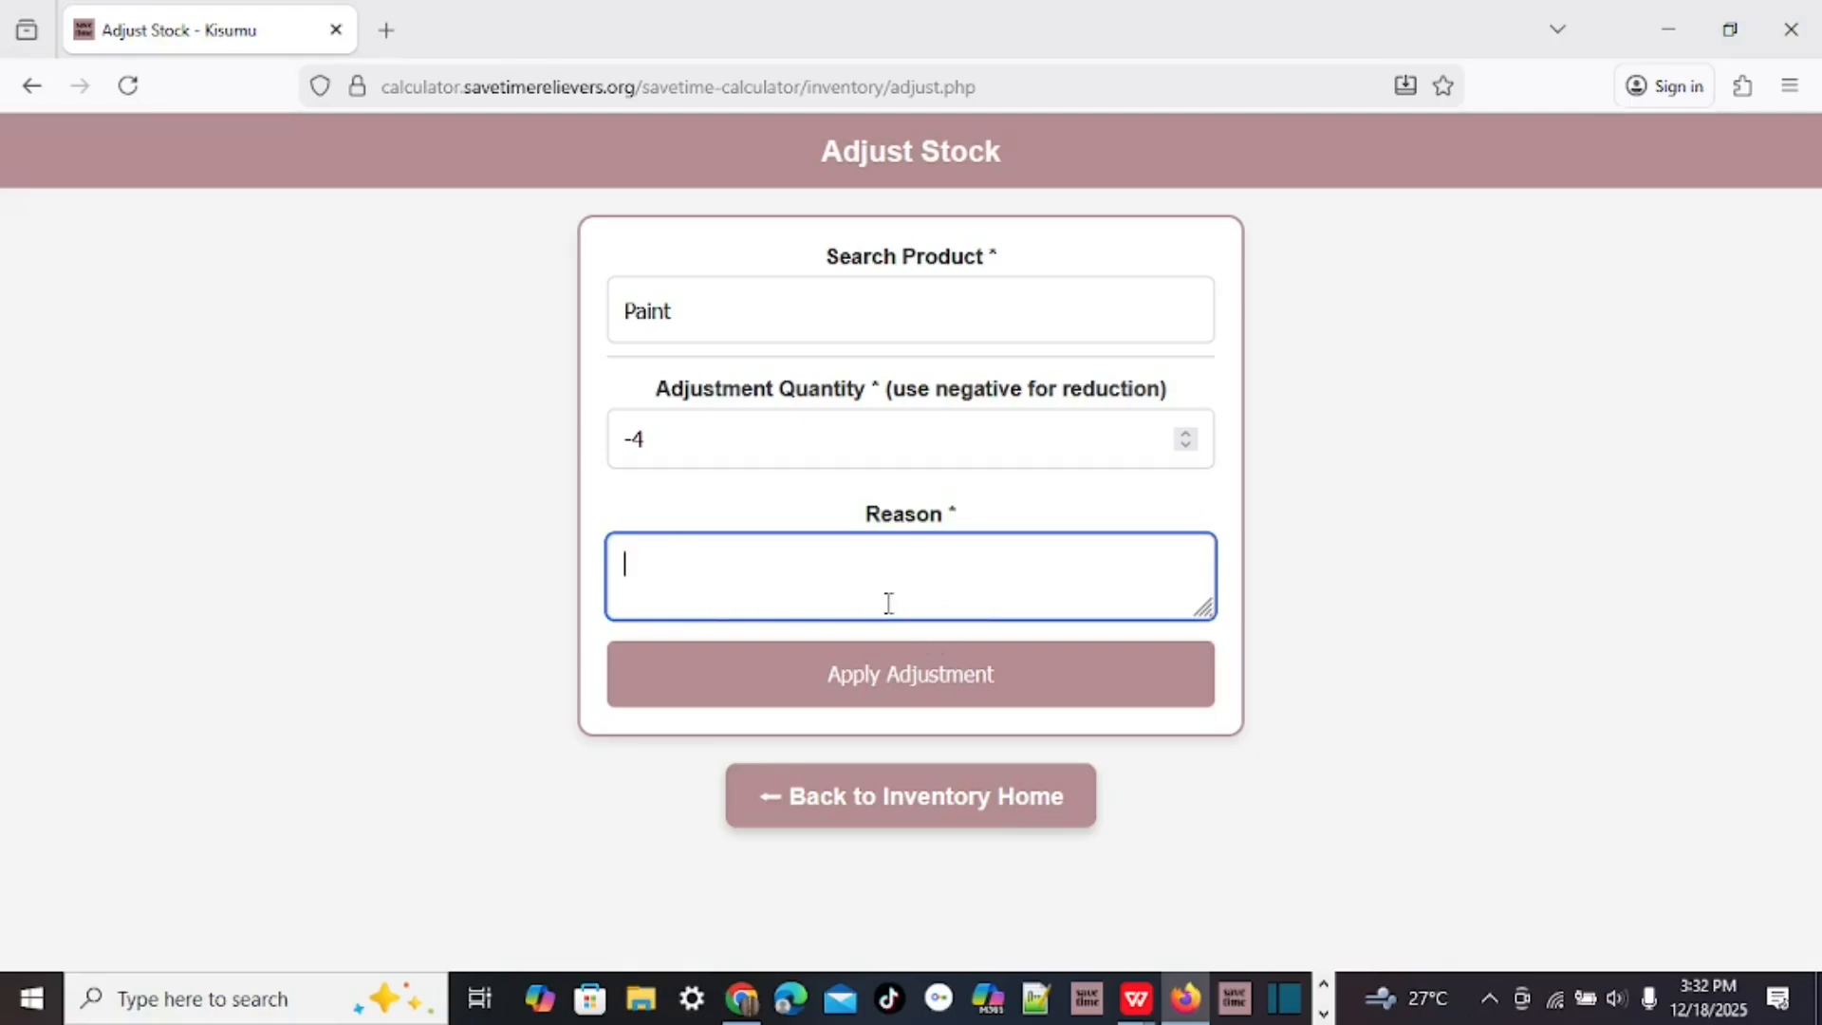
text(Damaged)
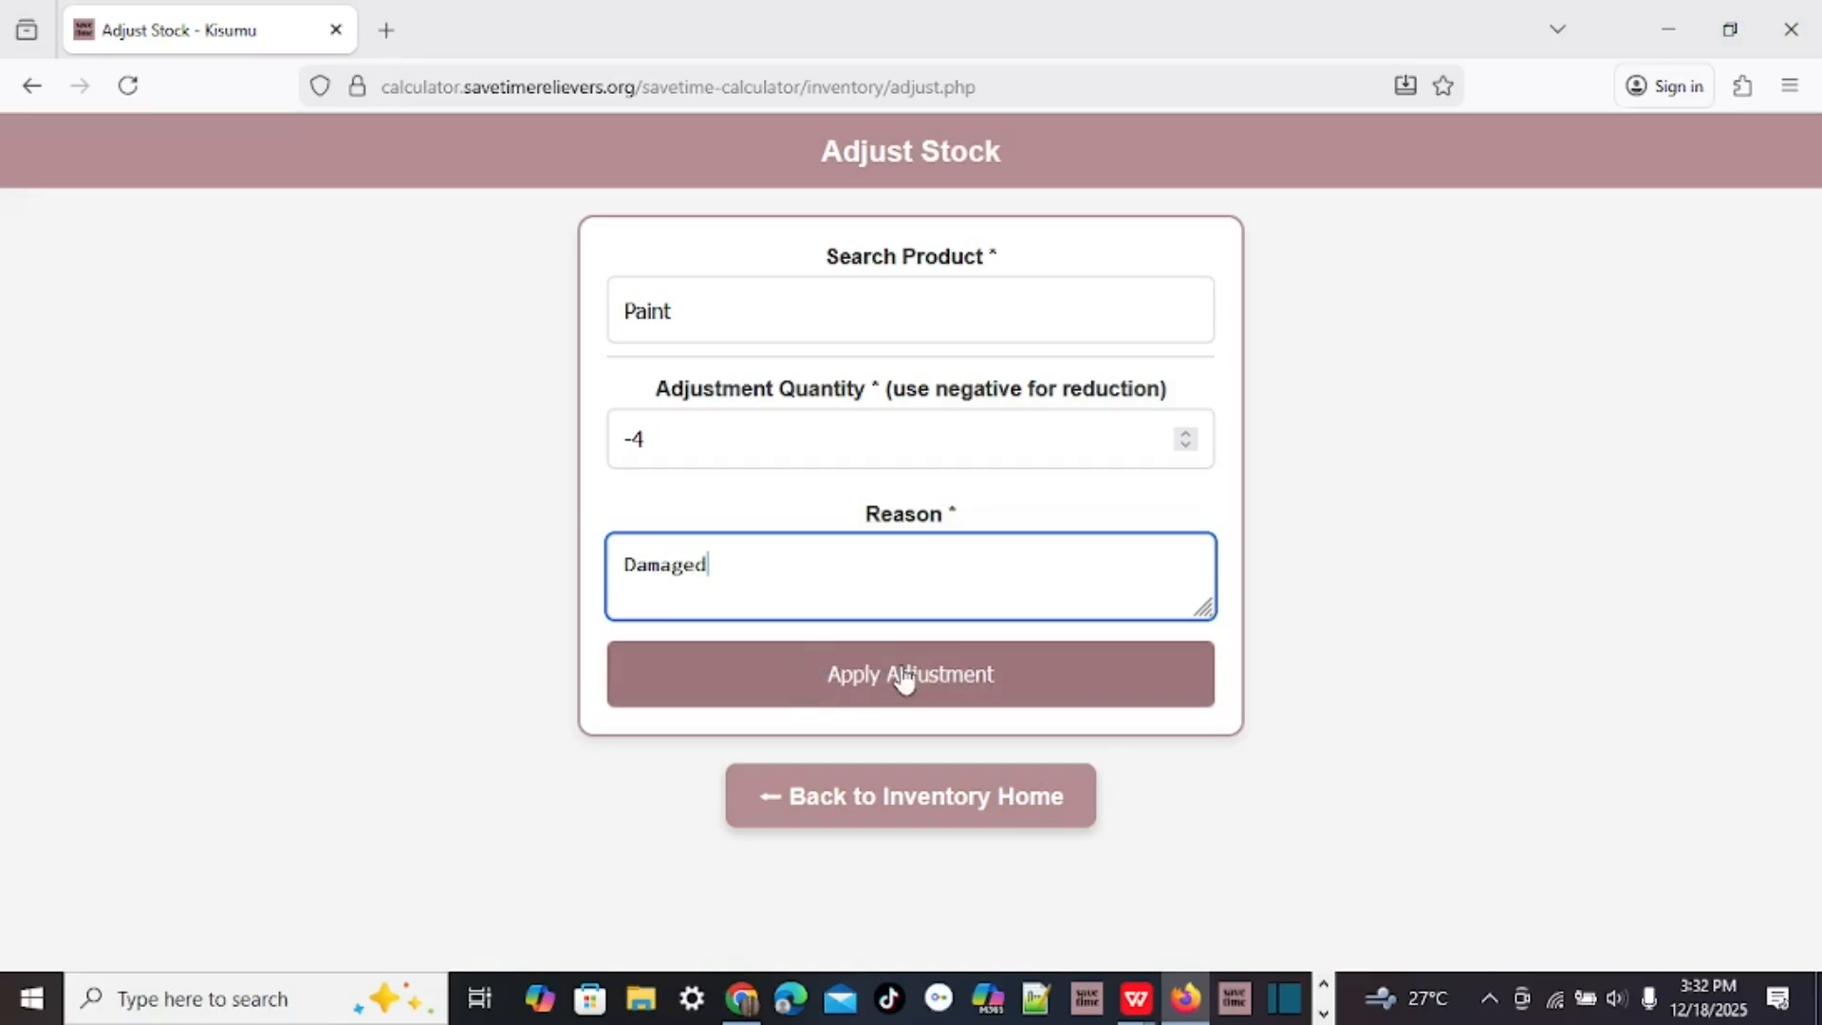
click(938, 690)
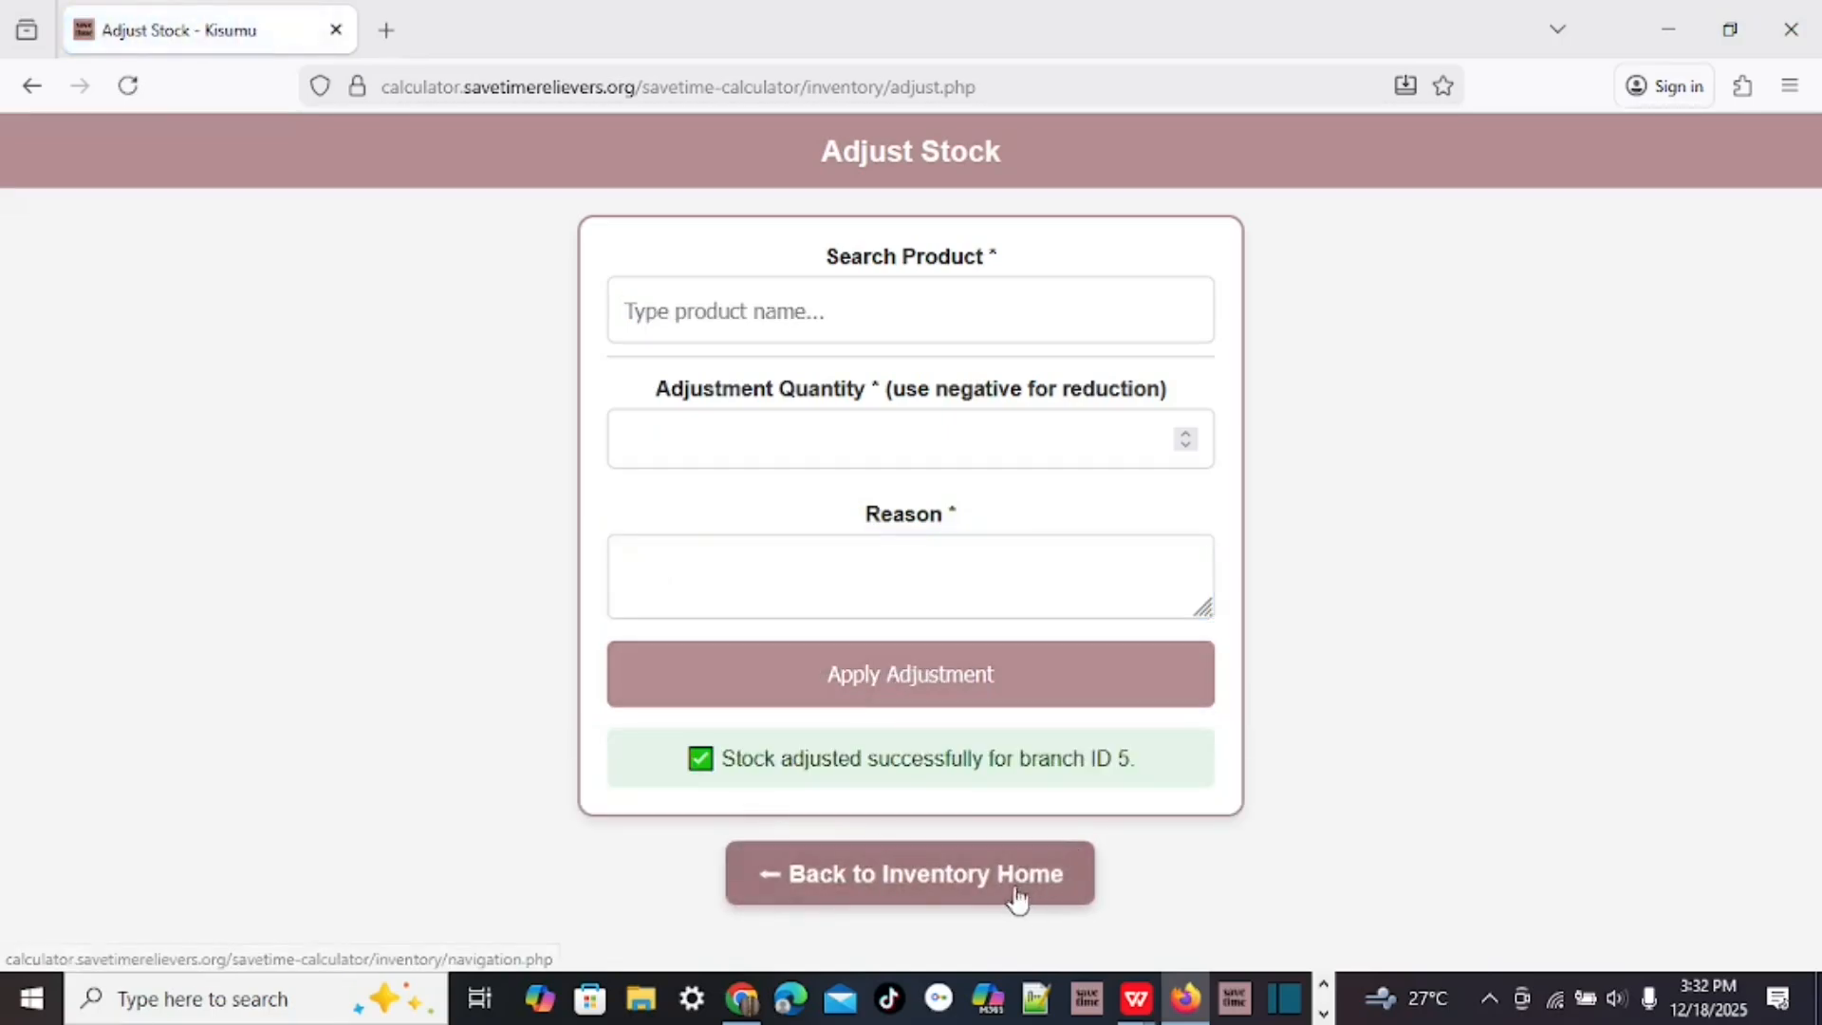
click(1017, 896)
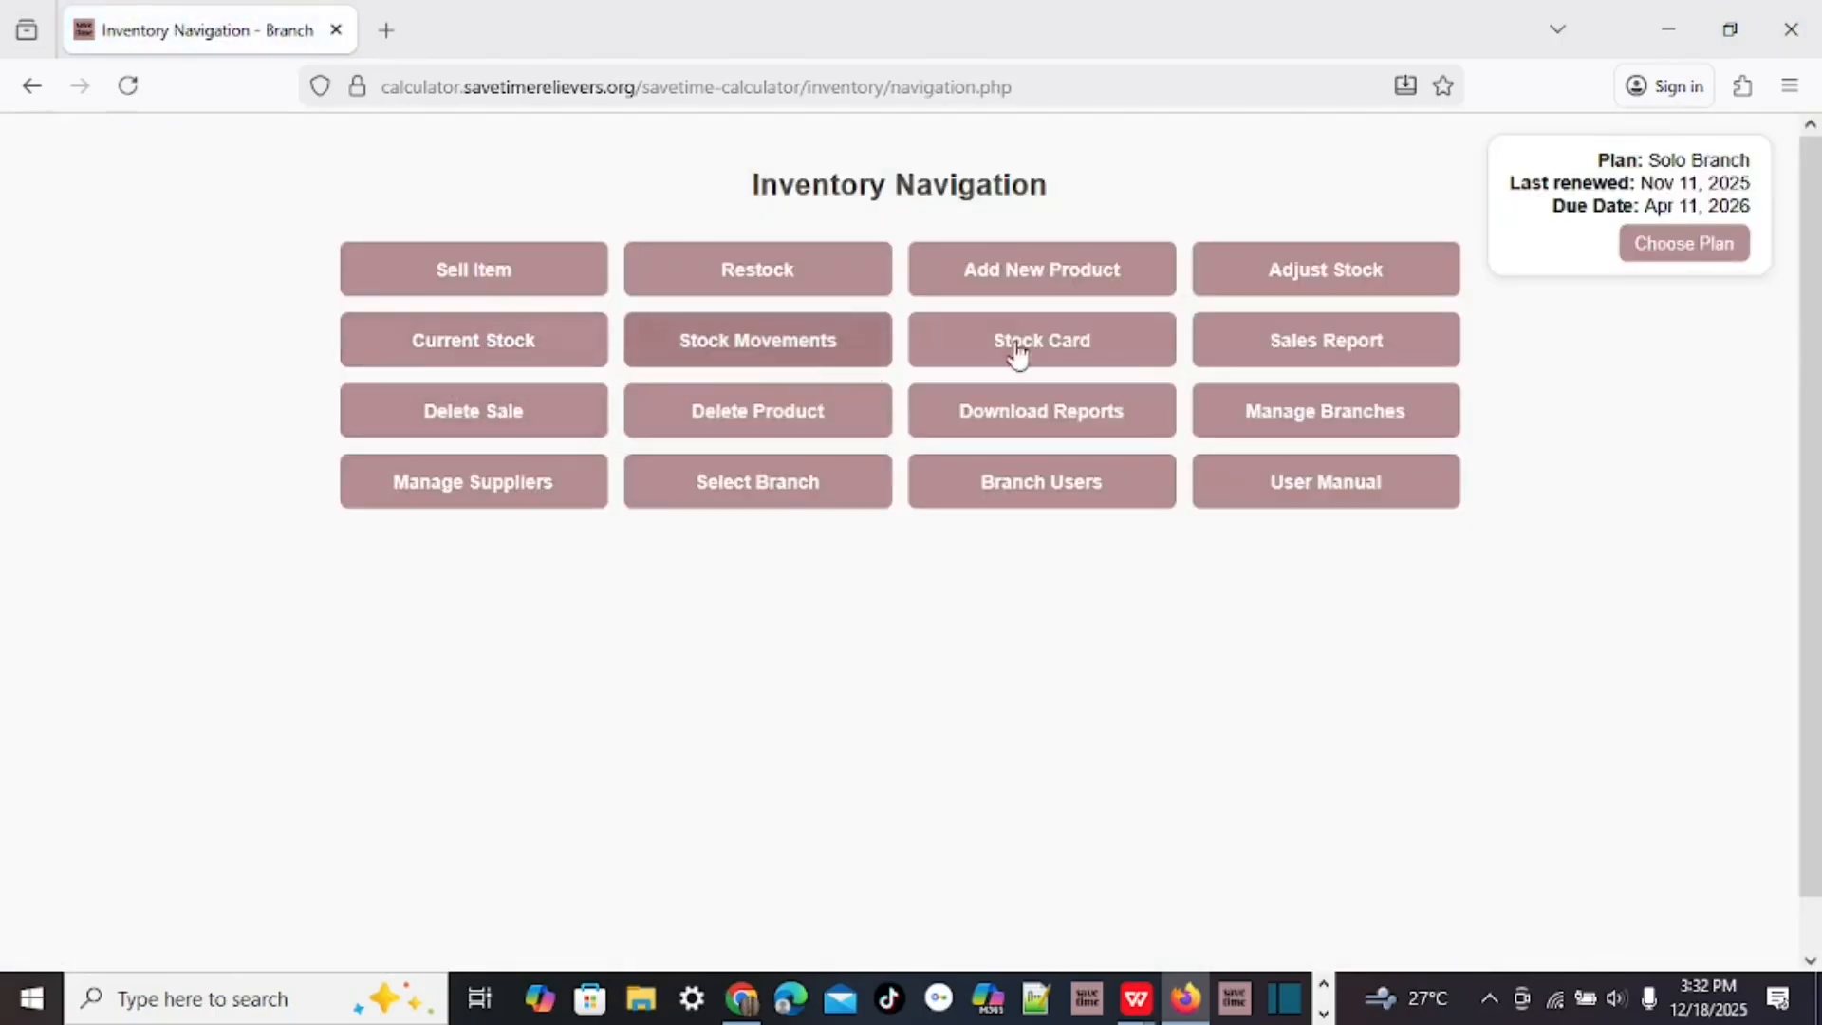
Search the Current Stock list for 'paint' to see its 7.00 quantity, then head back.
click(483, 345)
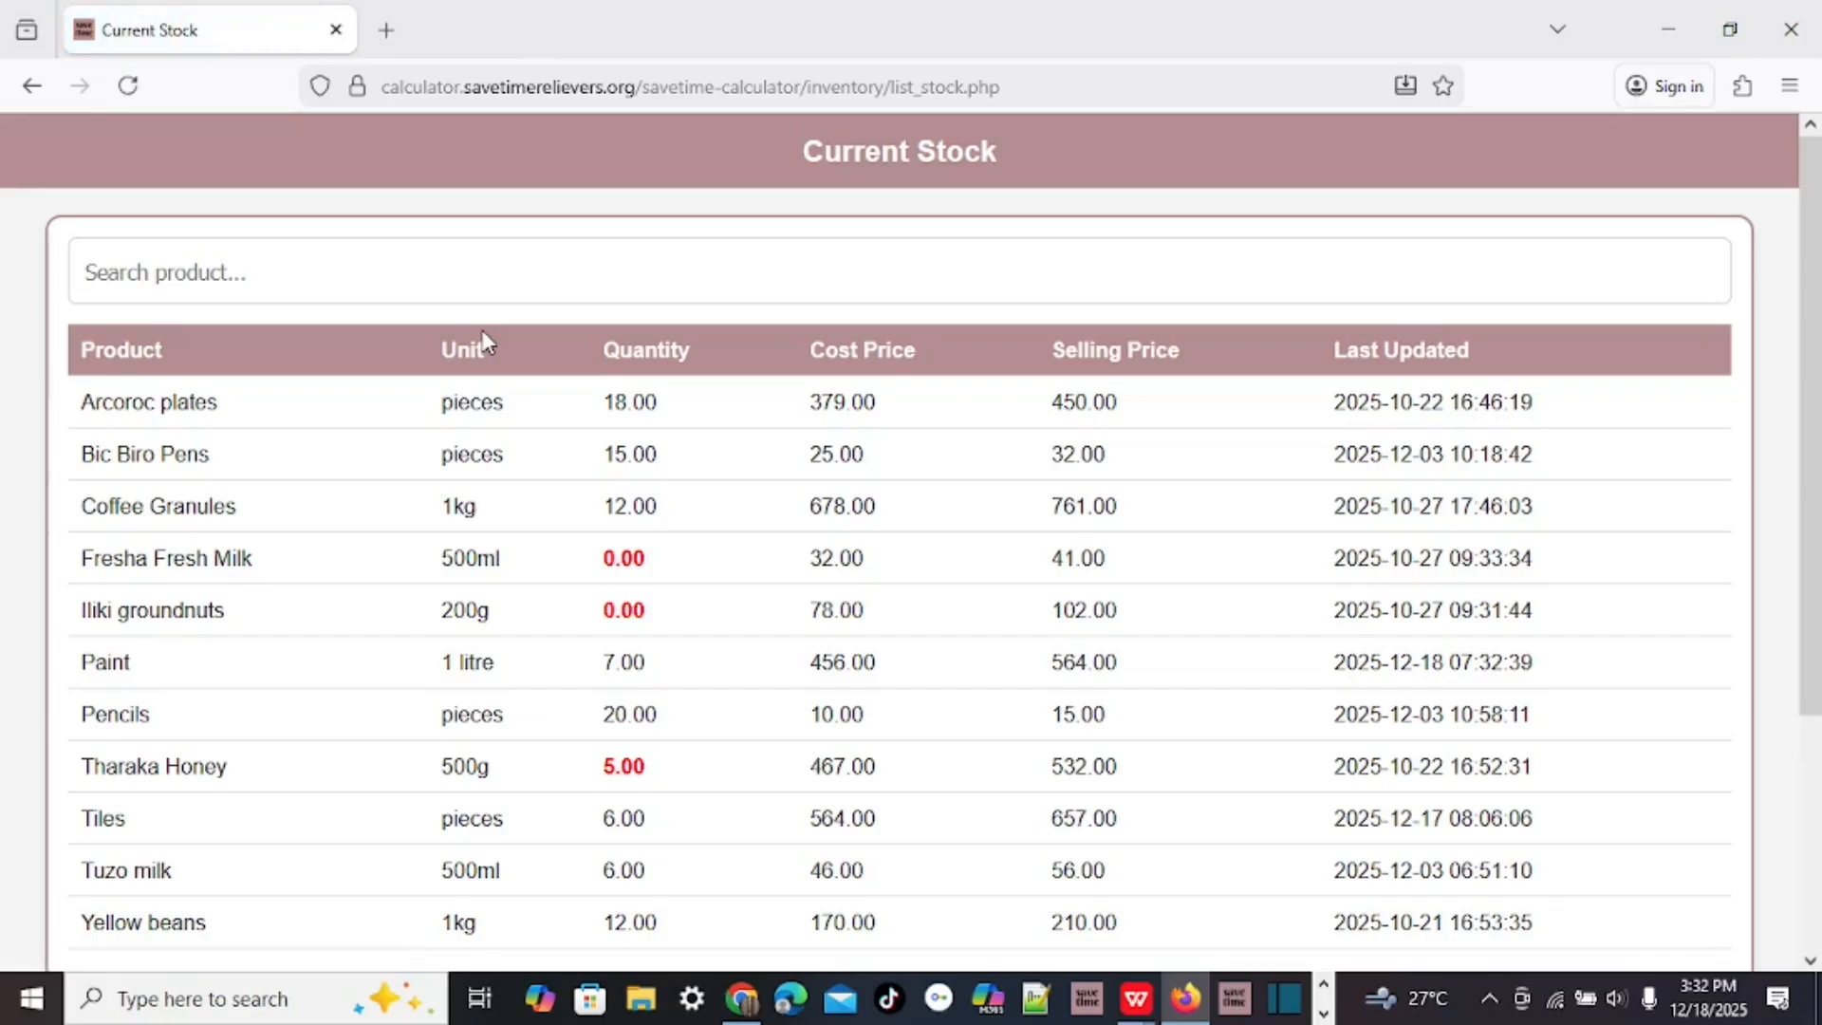
click(143, 274)
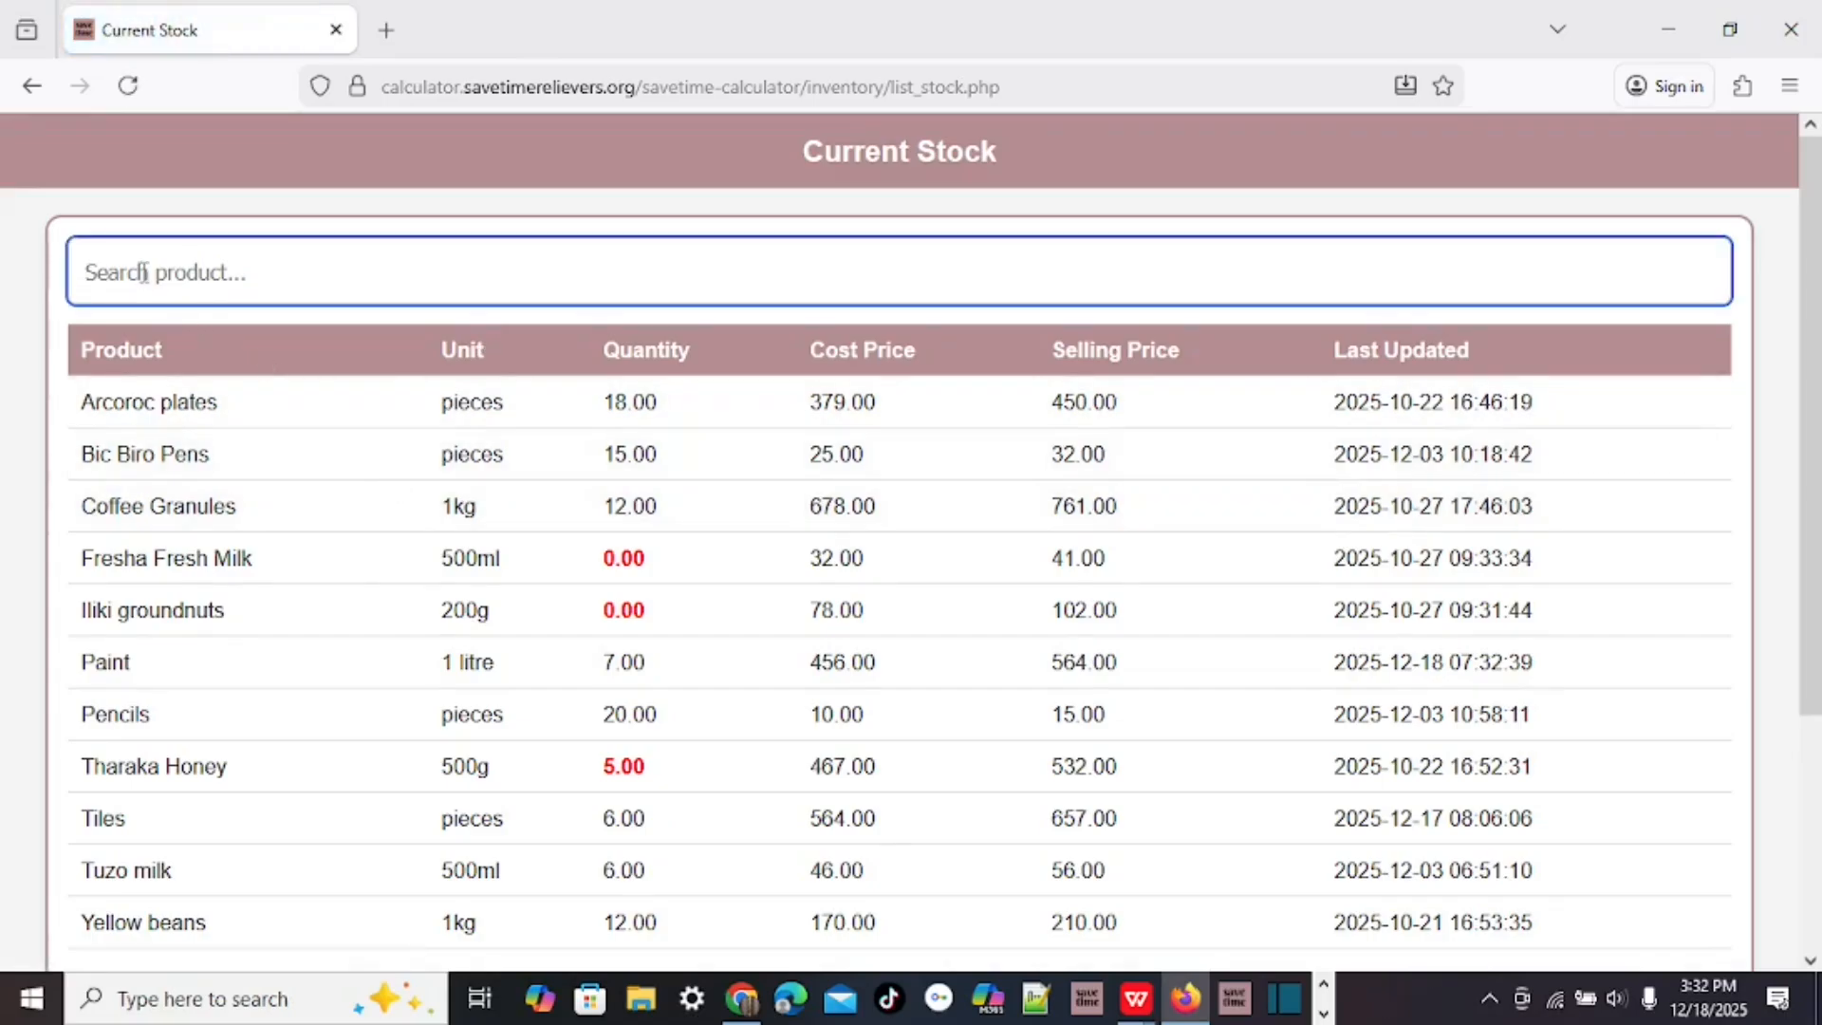
text(paint)
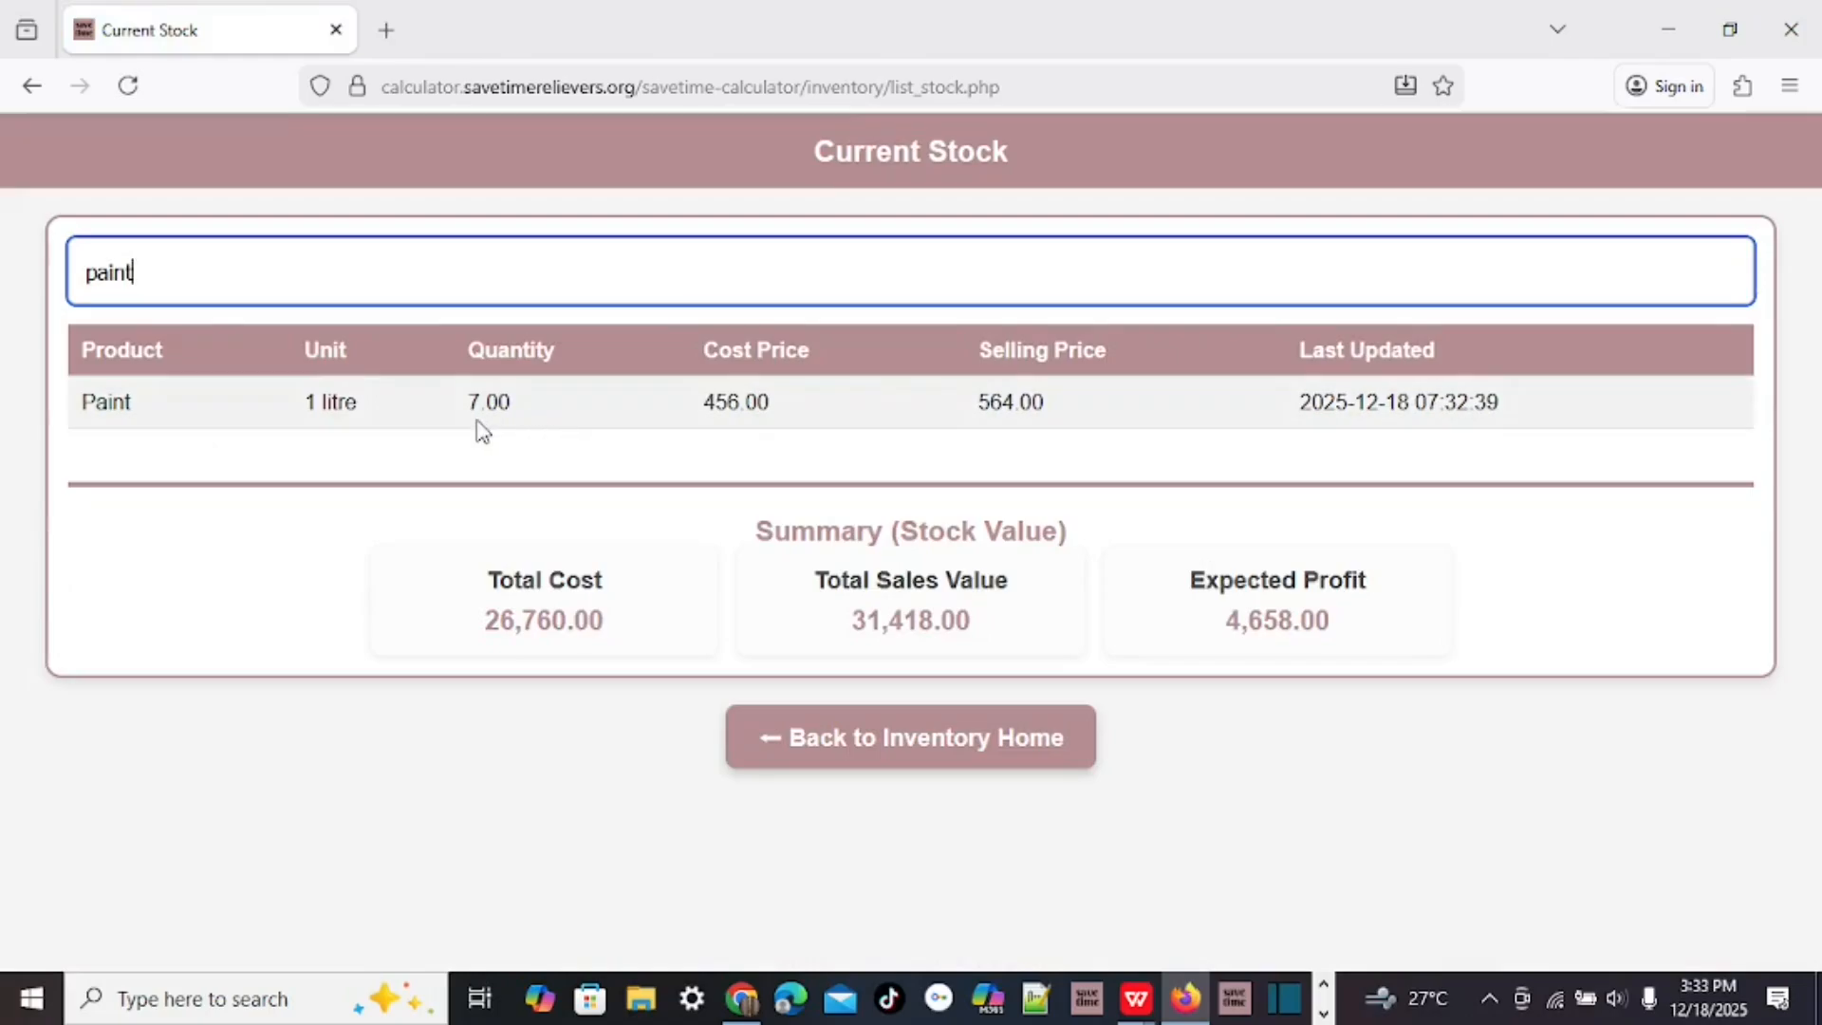
click(935, 743)
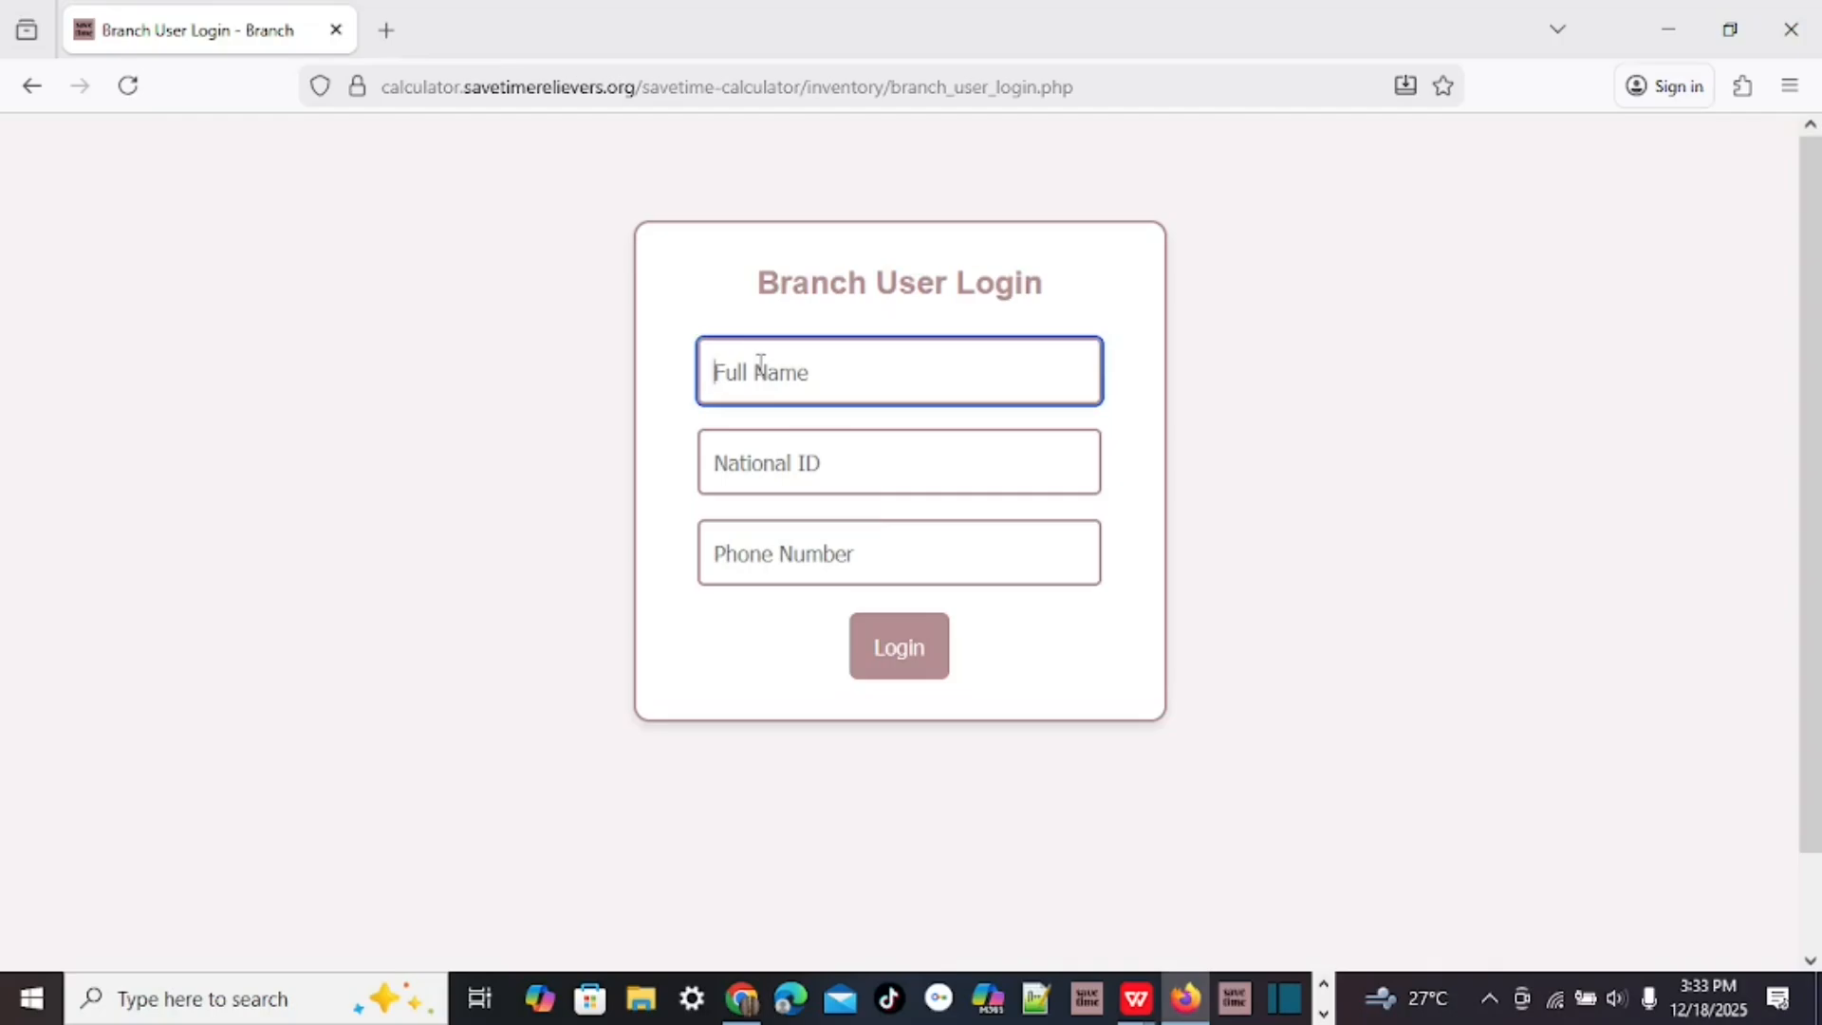
Enter the user's full name from the suggestion, their national ID, and the start of their phone number.
text(regin)
click(744, 420)
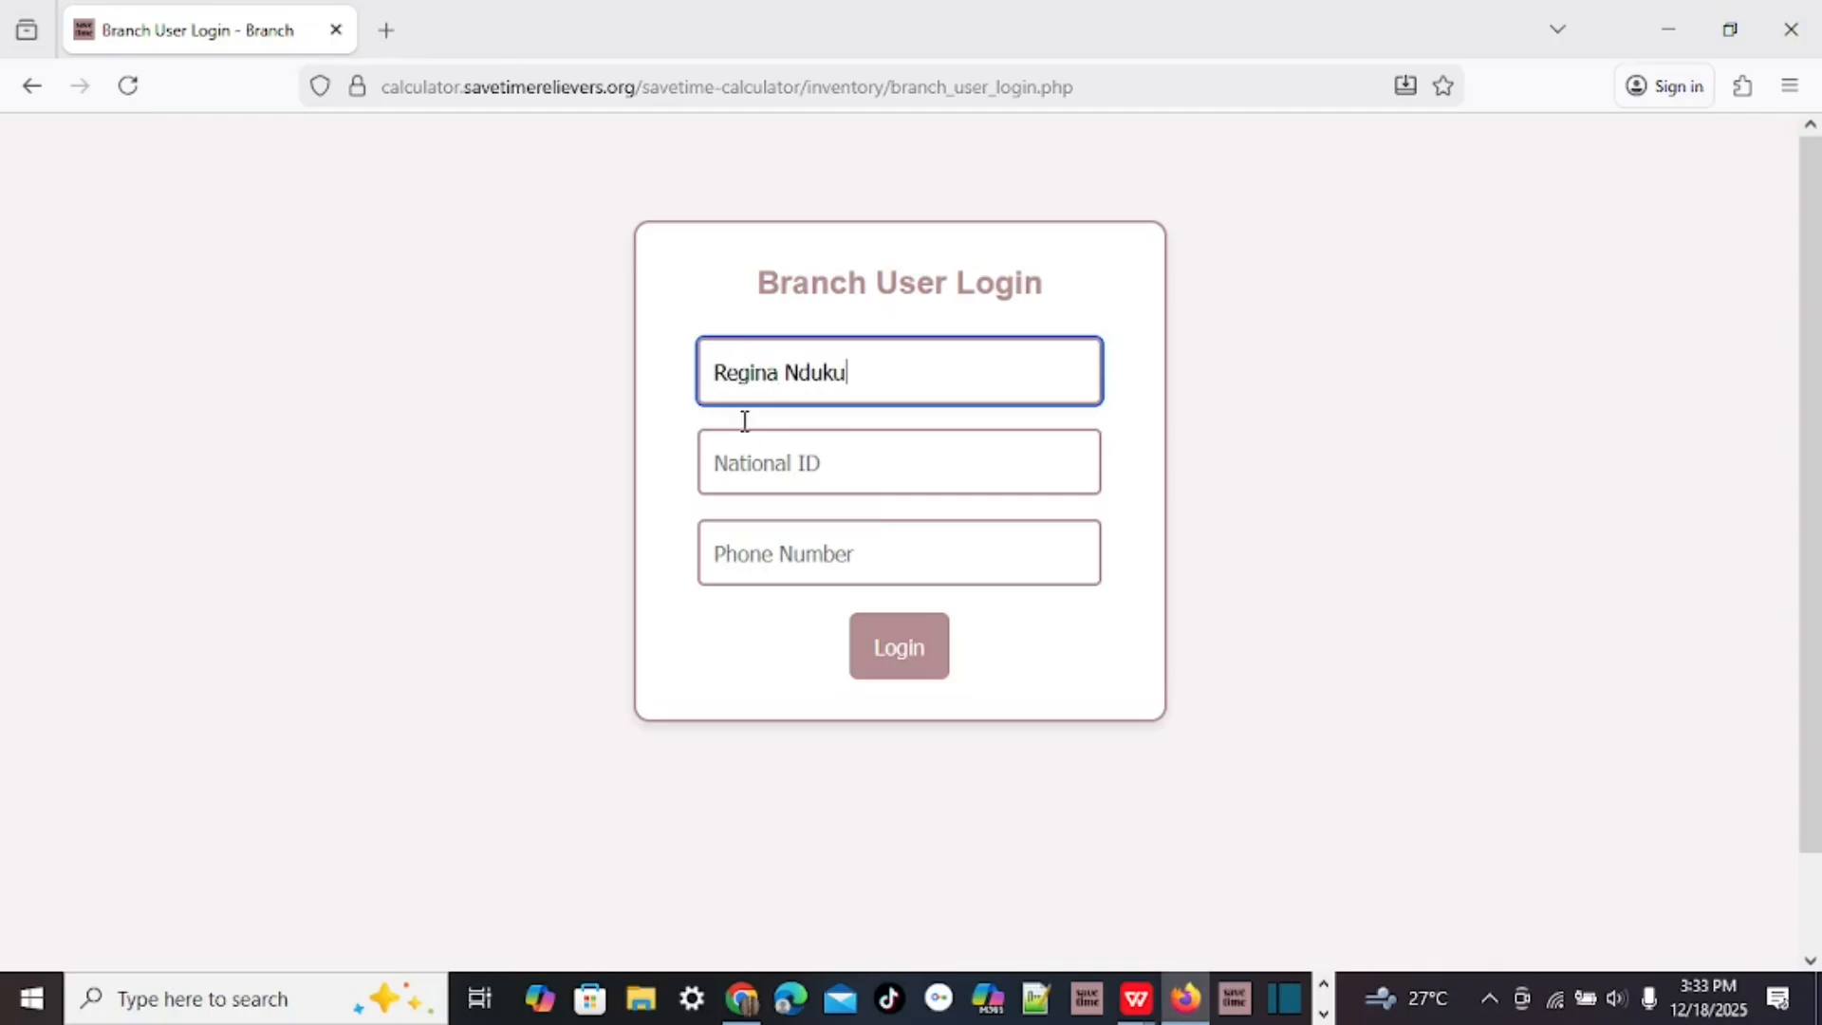
click(771, 480)
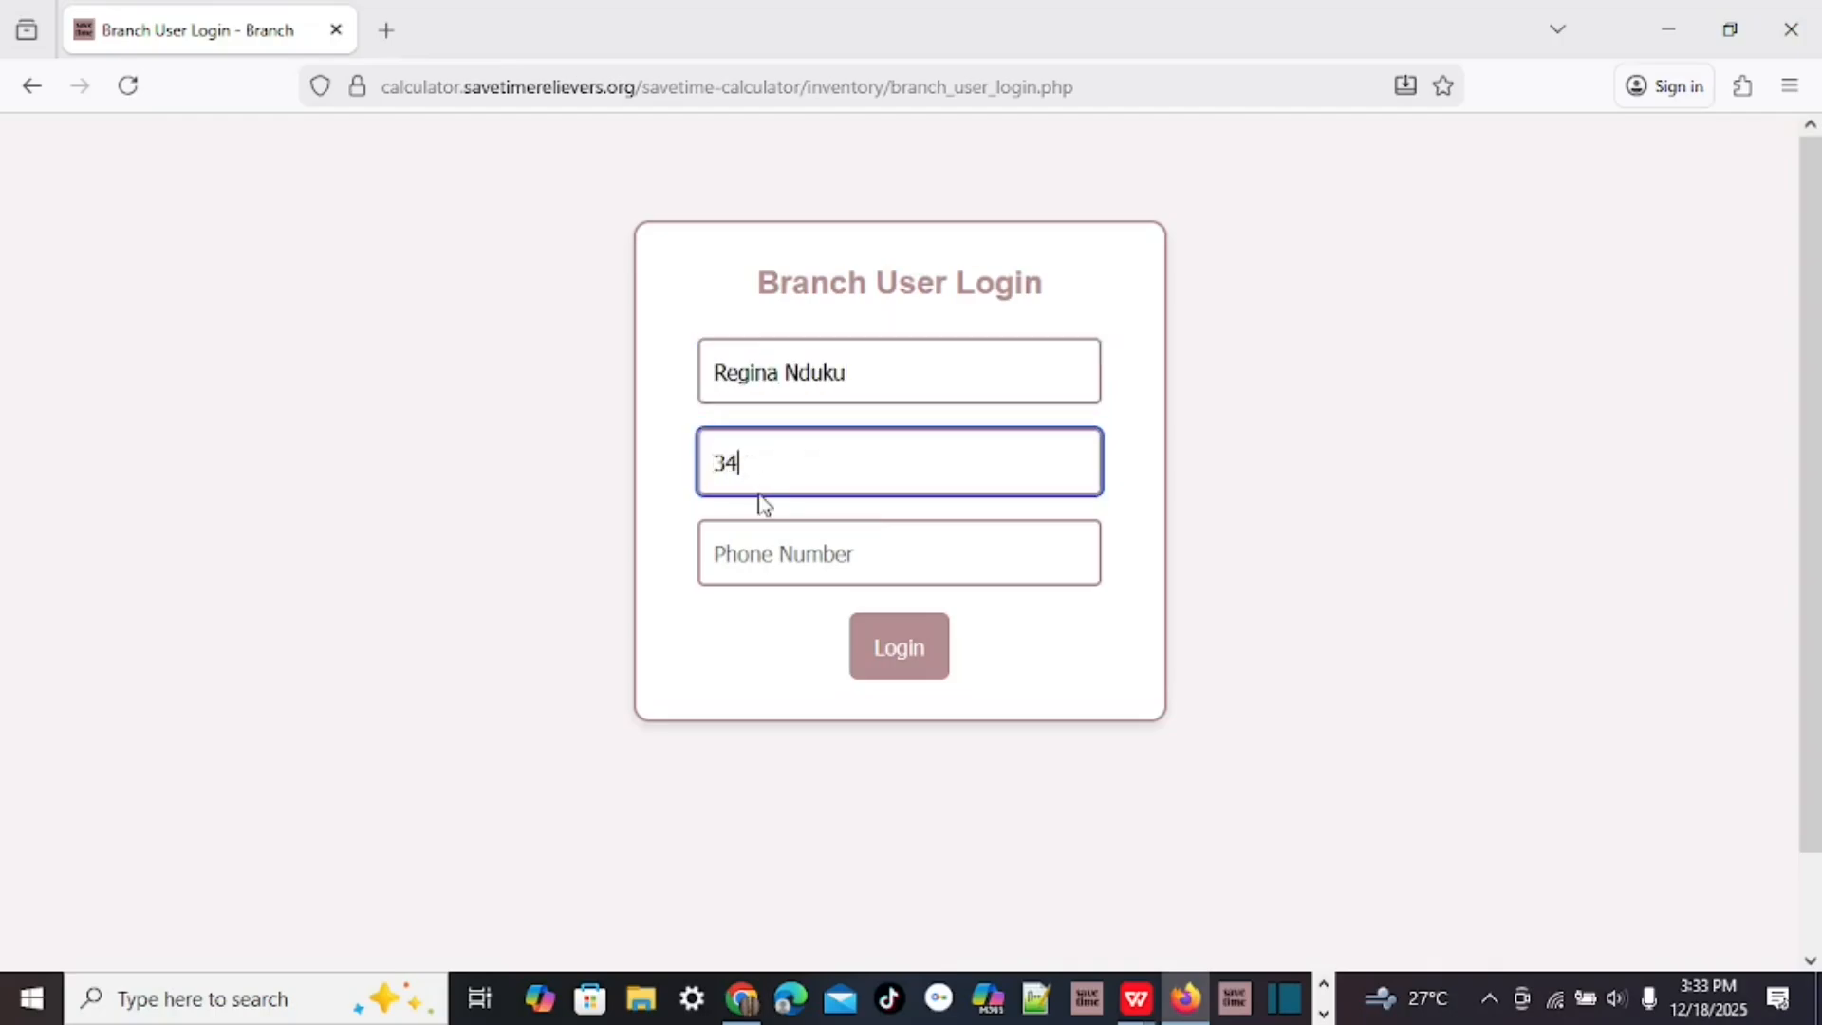
click(773, 550)
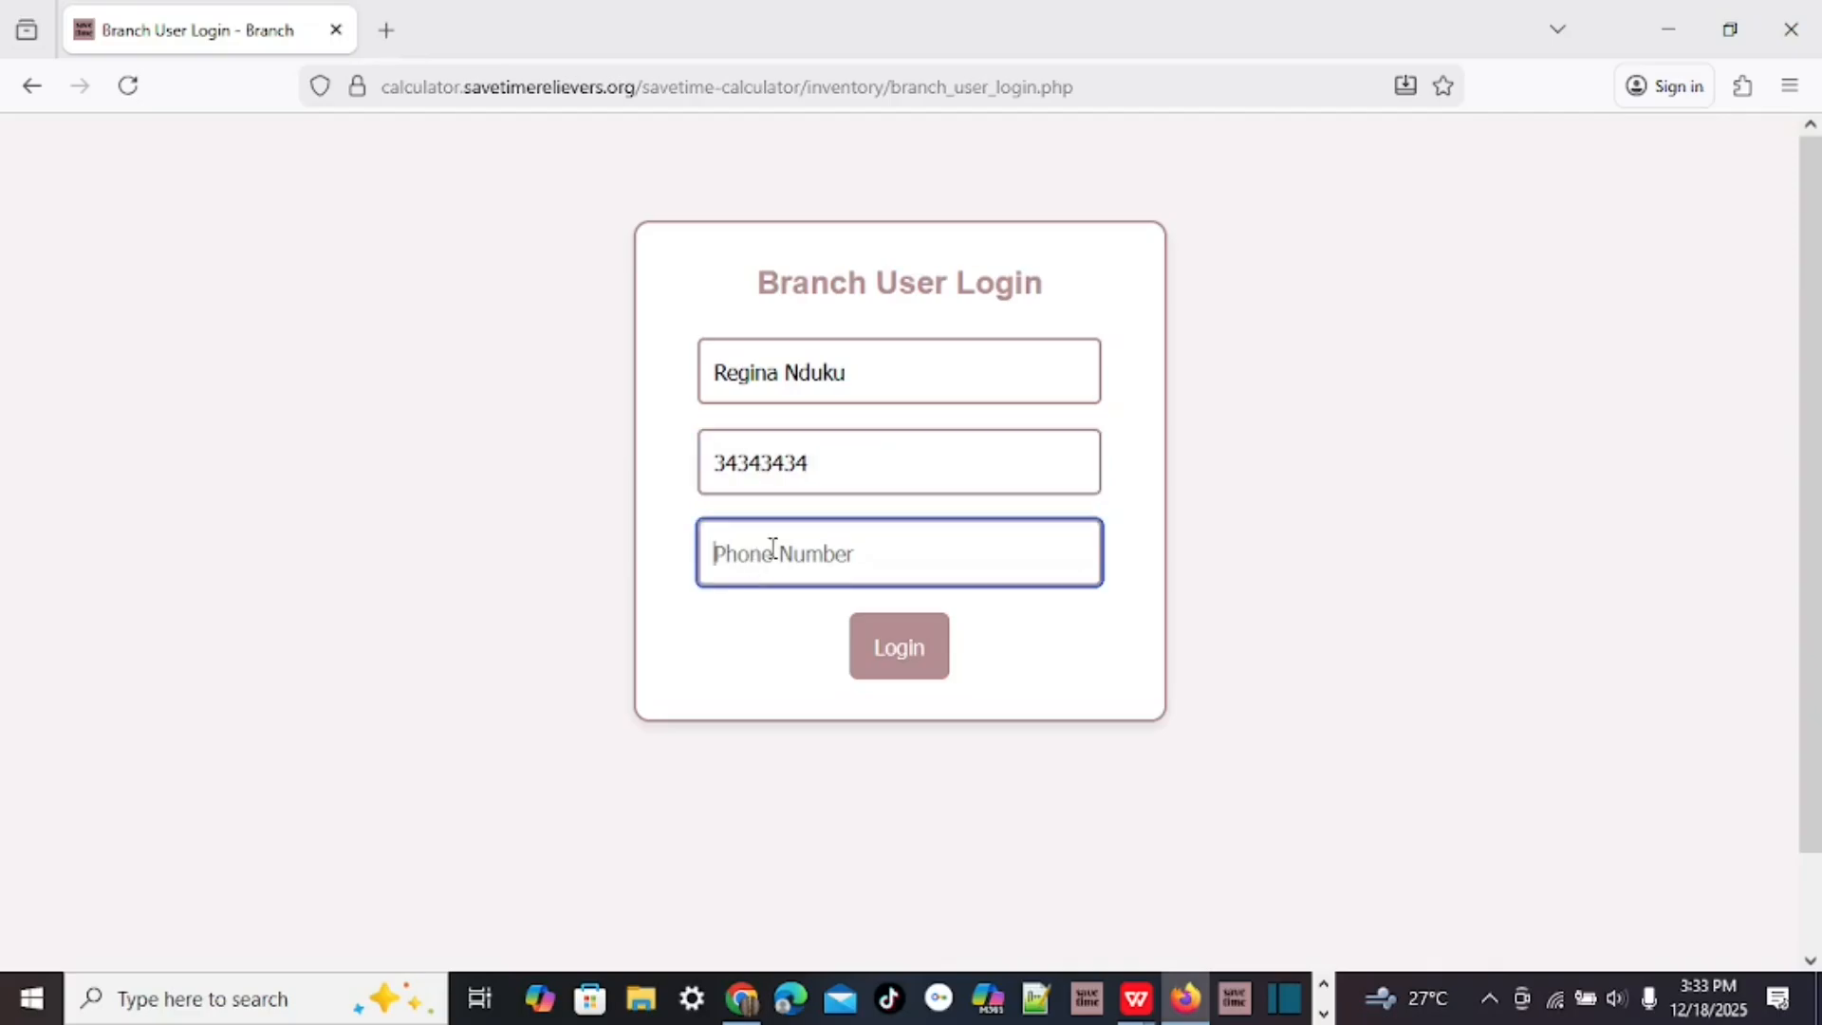
text(07)
scroll(1261, 525, down, 2)
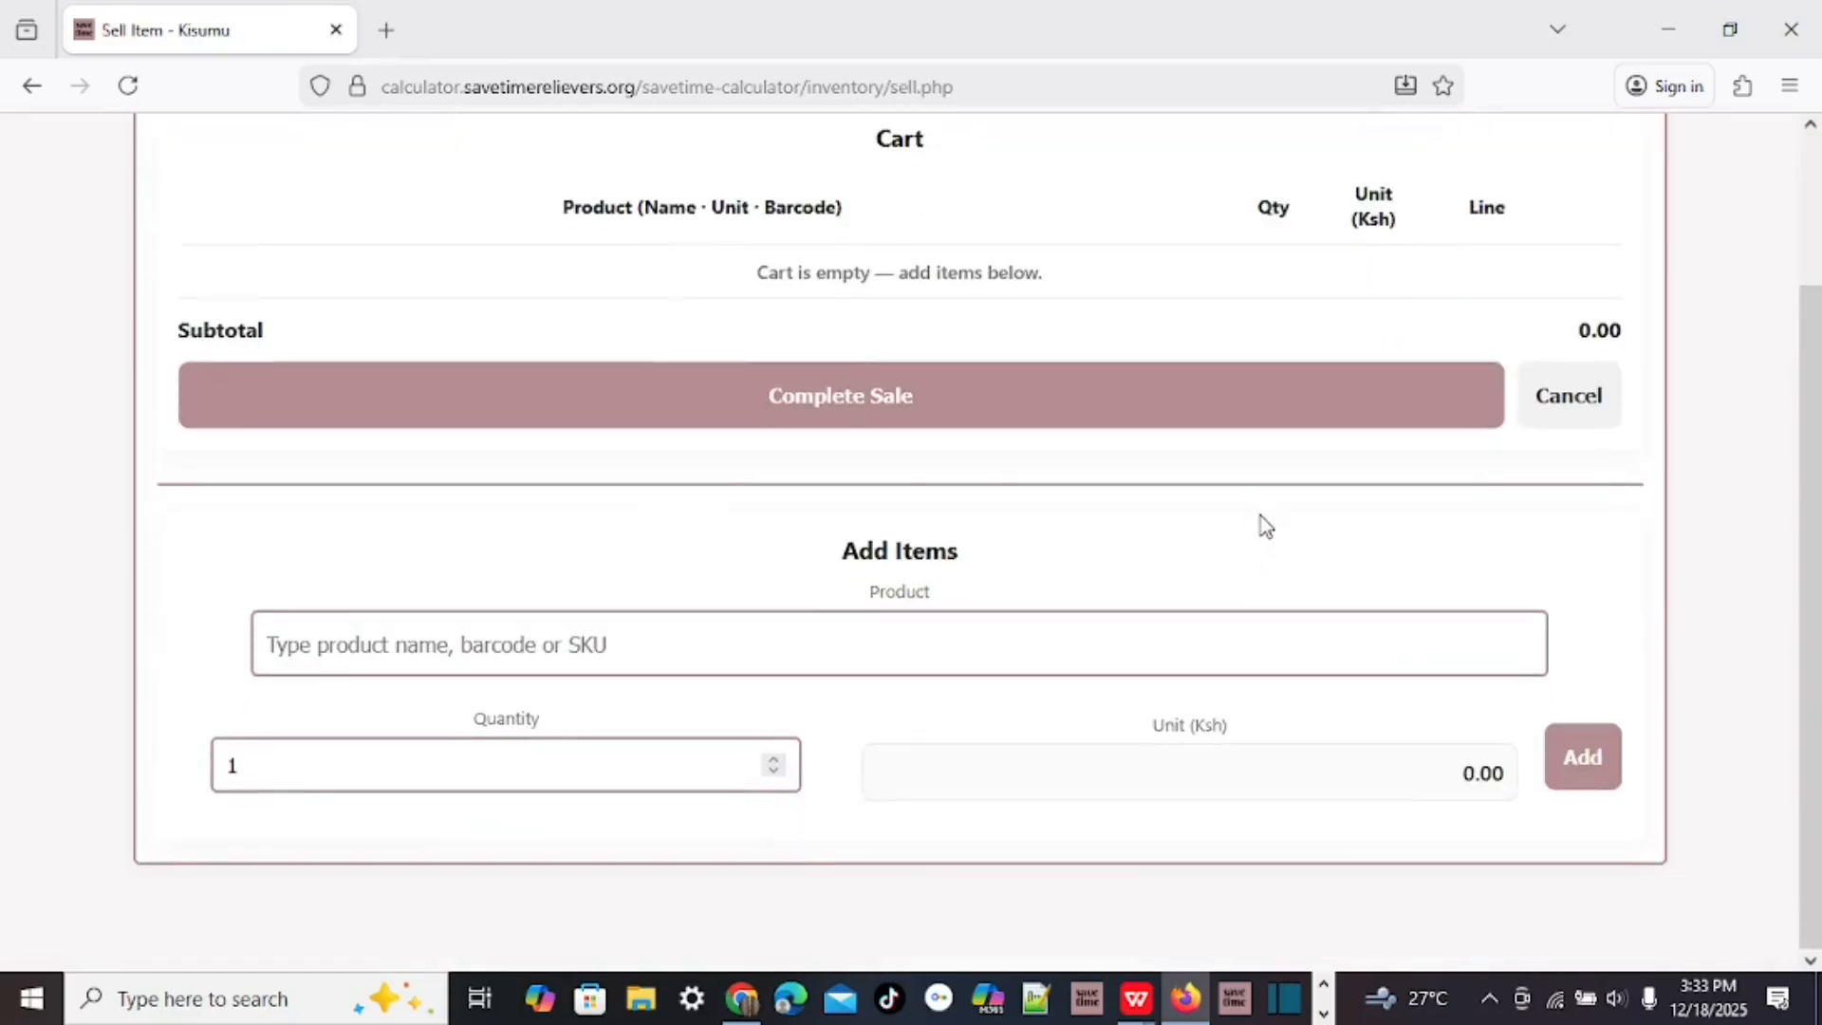
Add 5 units of Paint 1 litre at Ksh 564.00 to the cart.
scroll(1266, 526, up, 2)
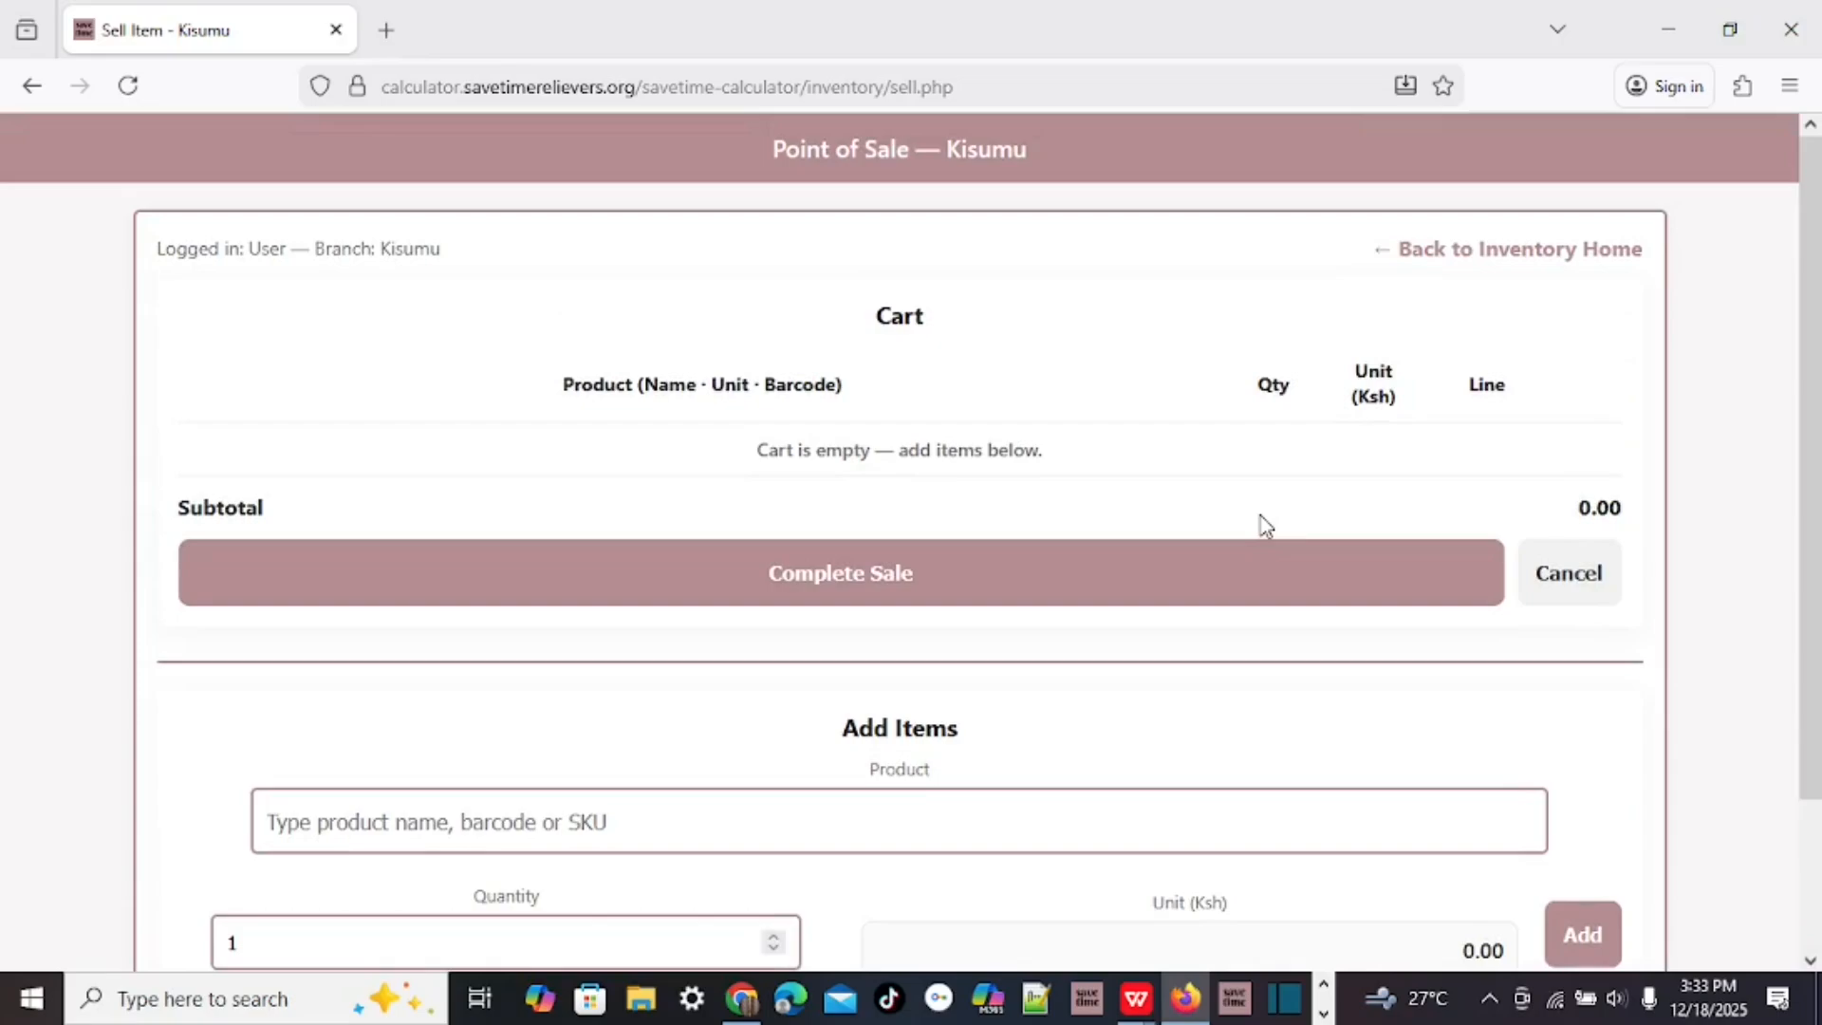
scroll(1459, 302, down, 2)
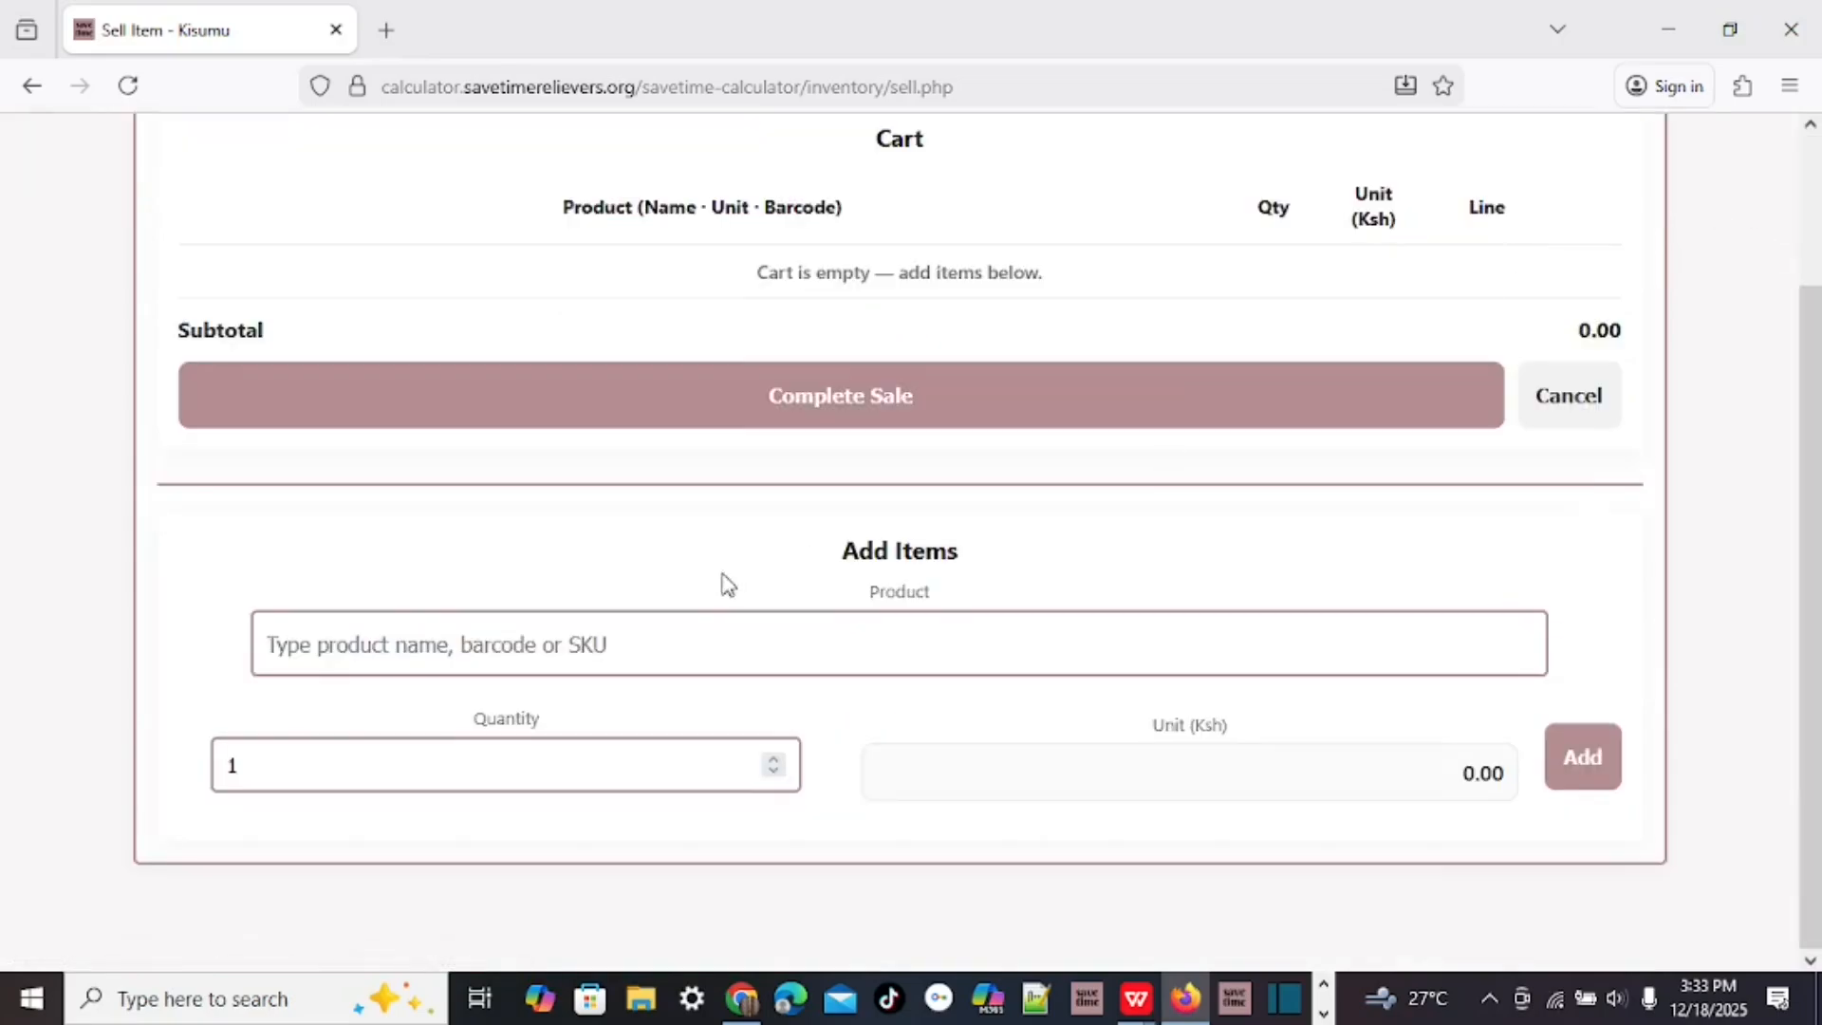
click(303, 660)
text(paint)
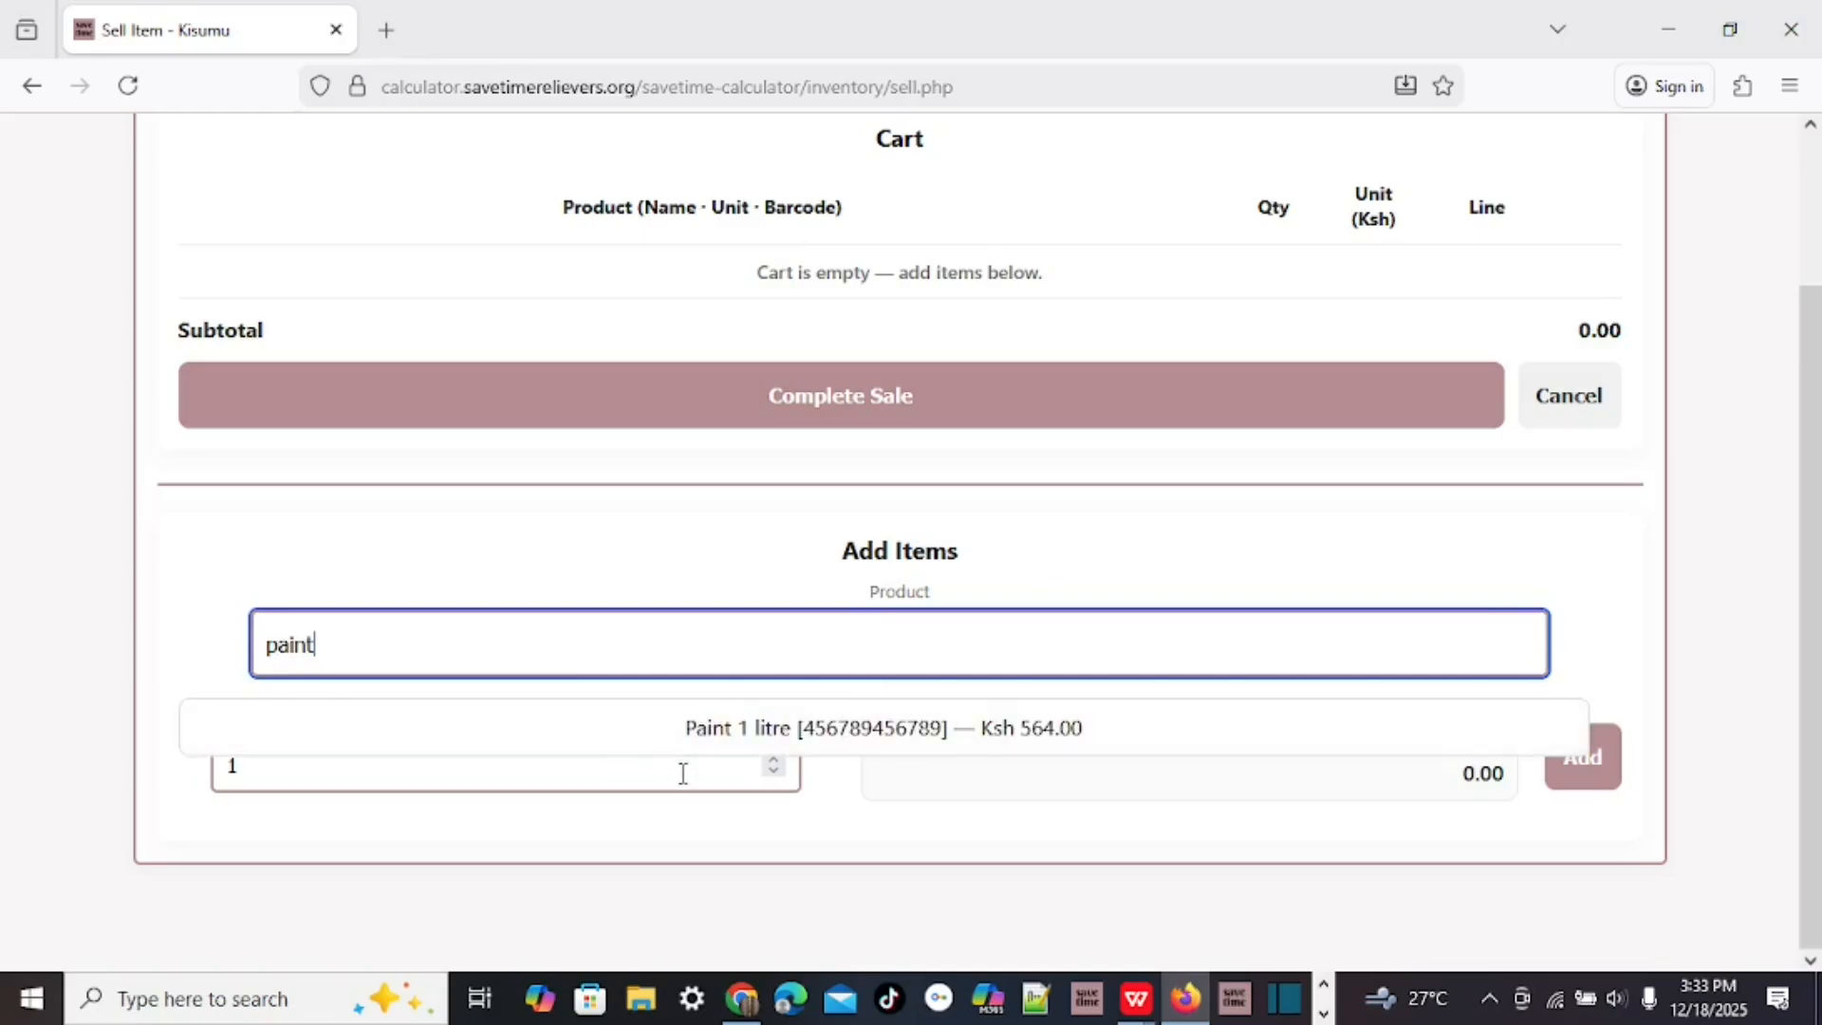
click(896, 742)
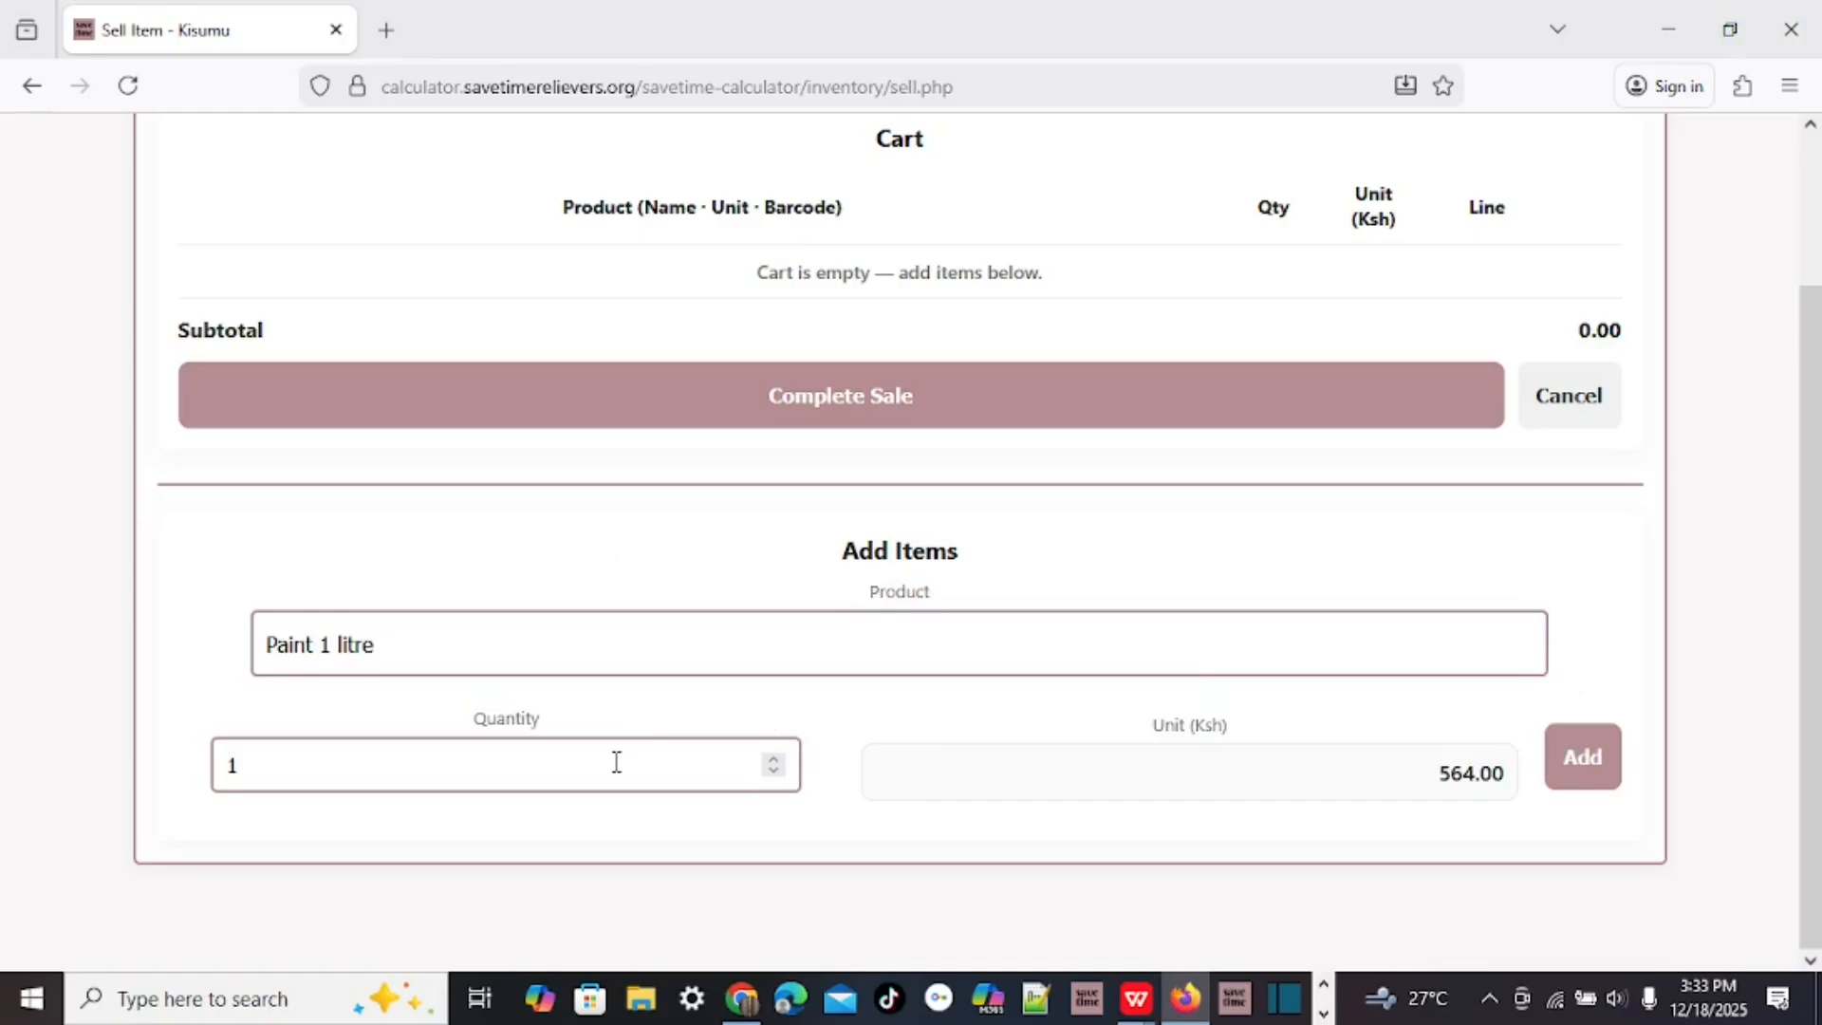
drag(249, 770, 200, 775)
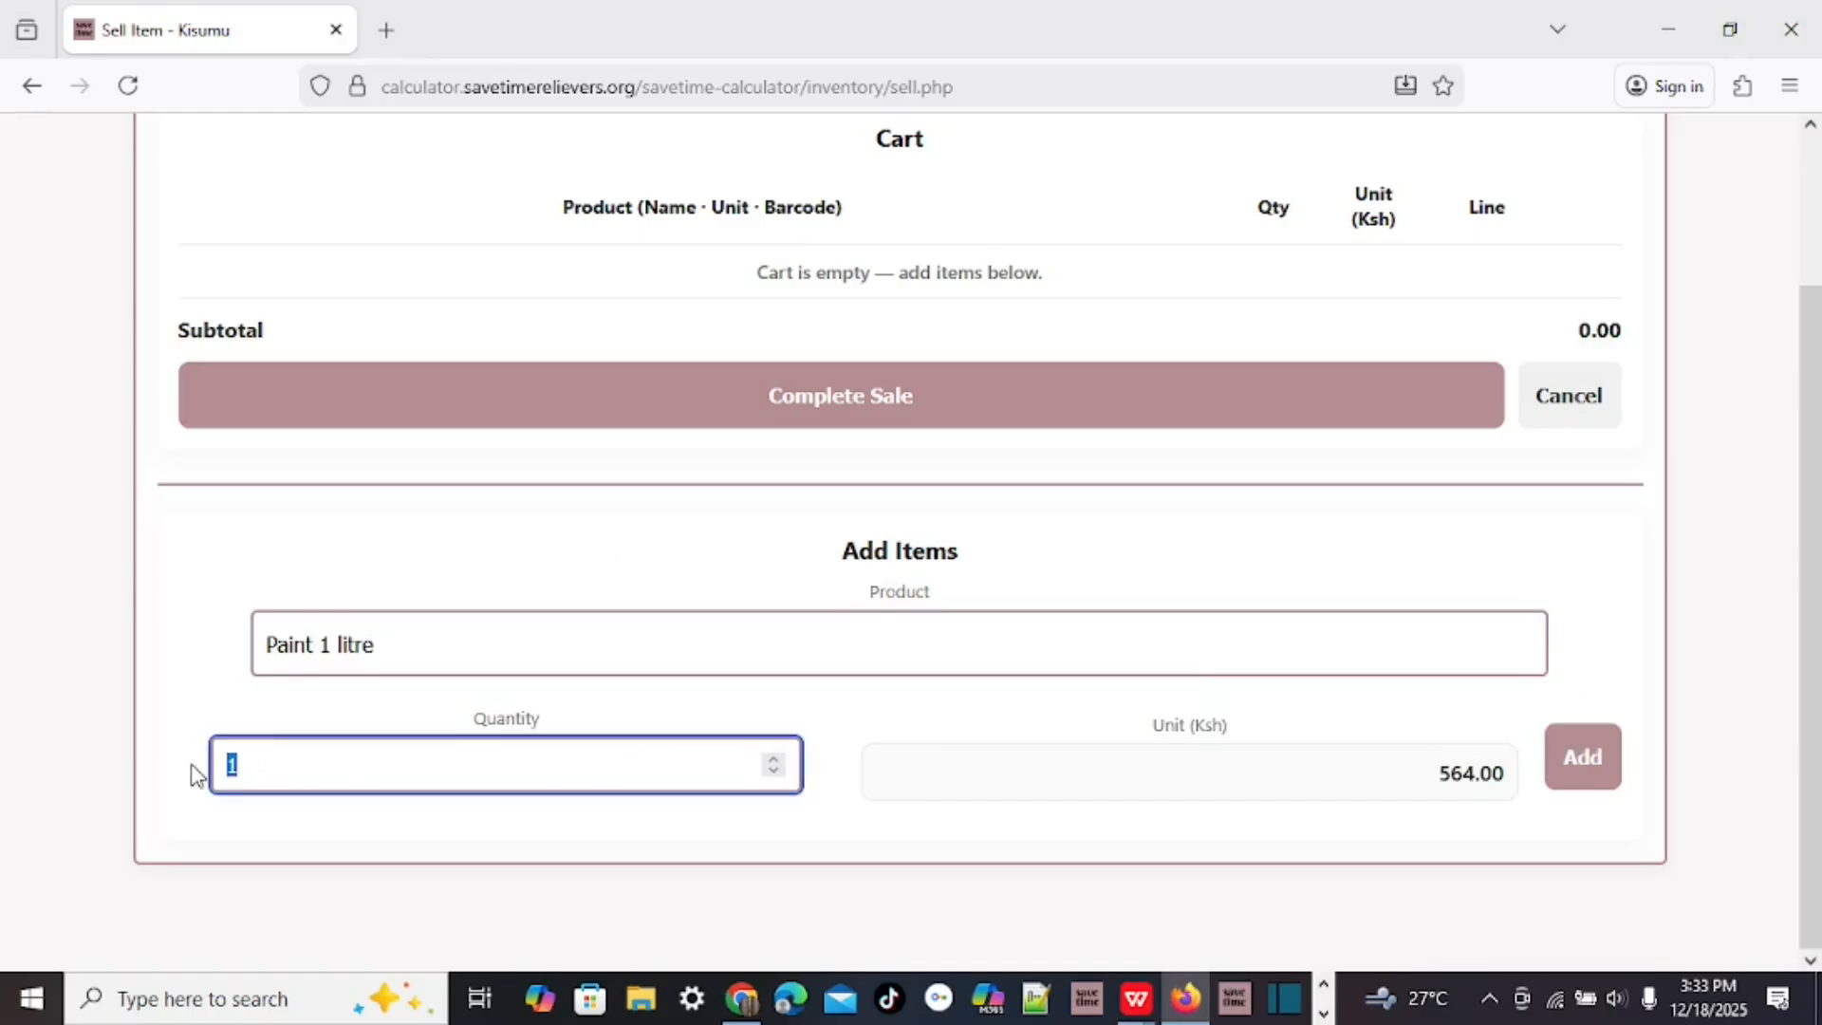
text(5)
click(1570, 766)
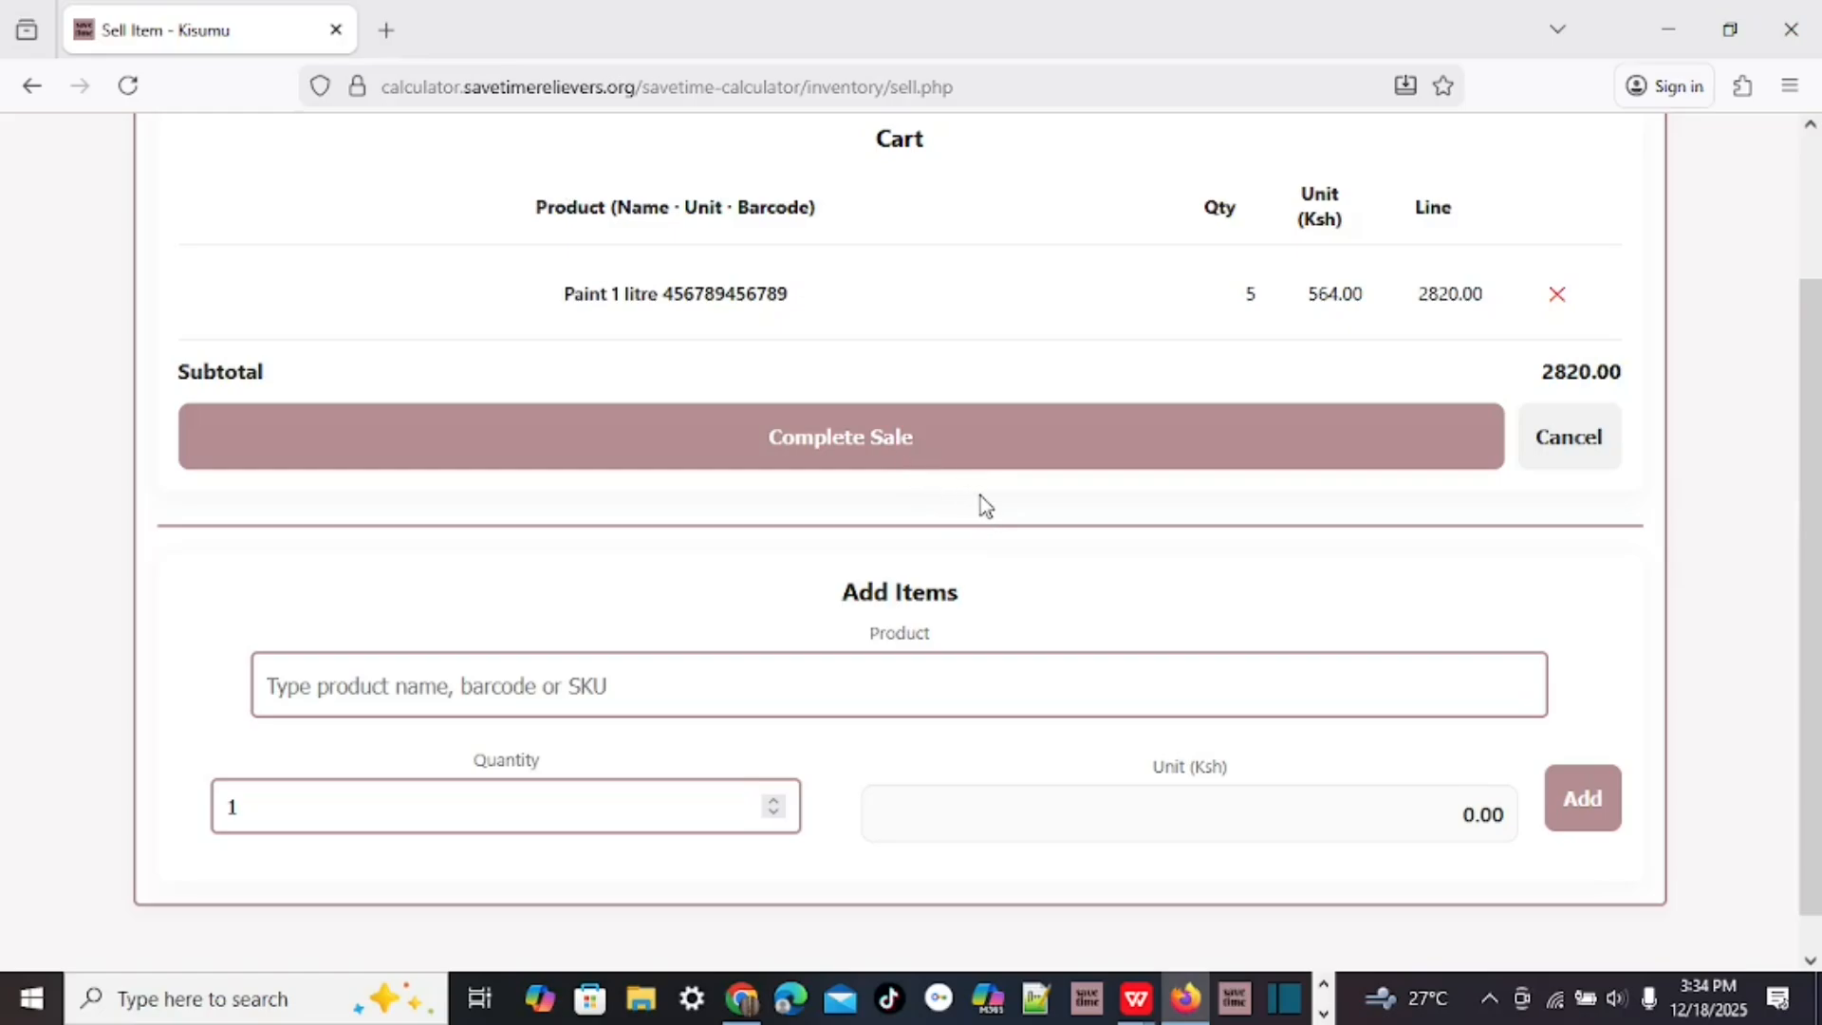
Complete and confirm the 2820.00 Ksh sale.
click(885, 439)
click(997, 585)
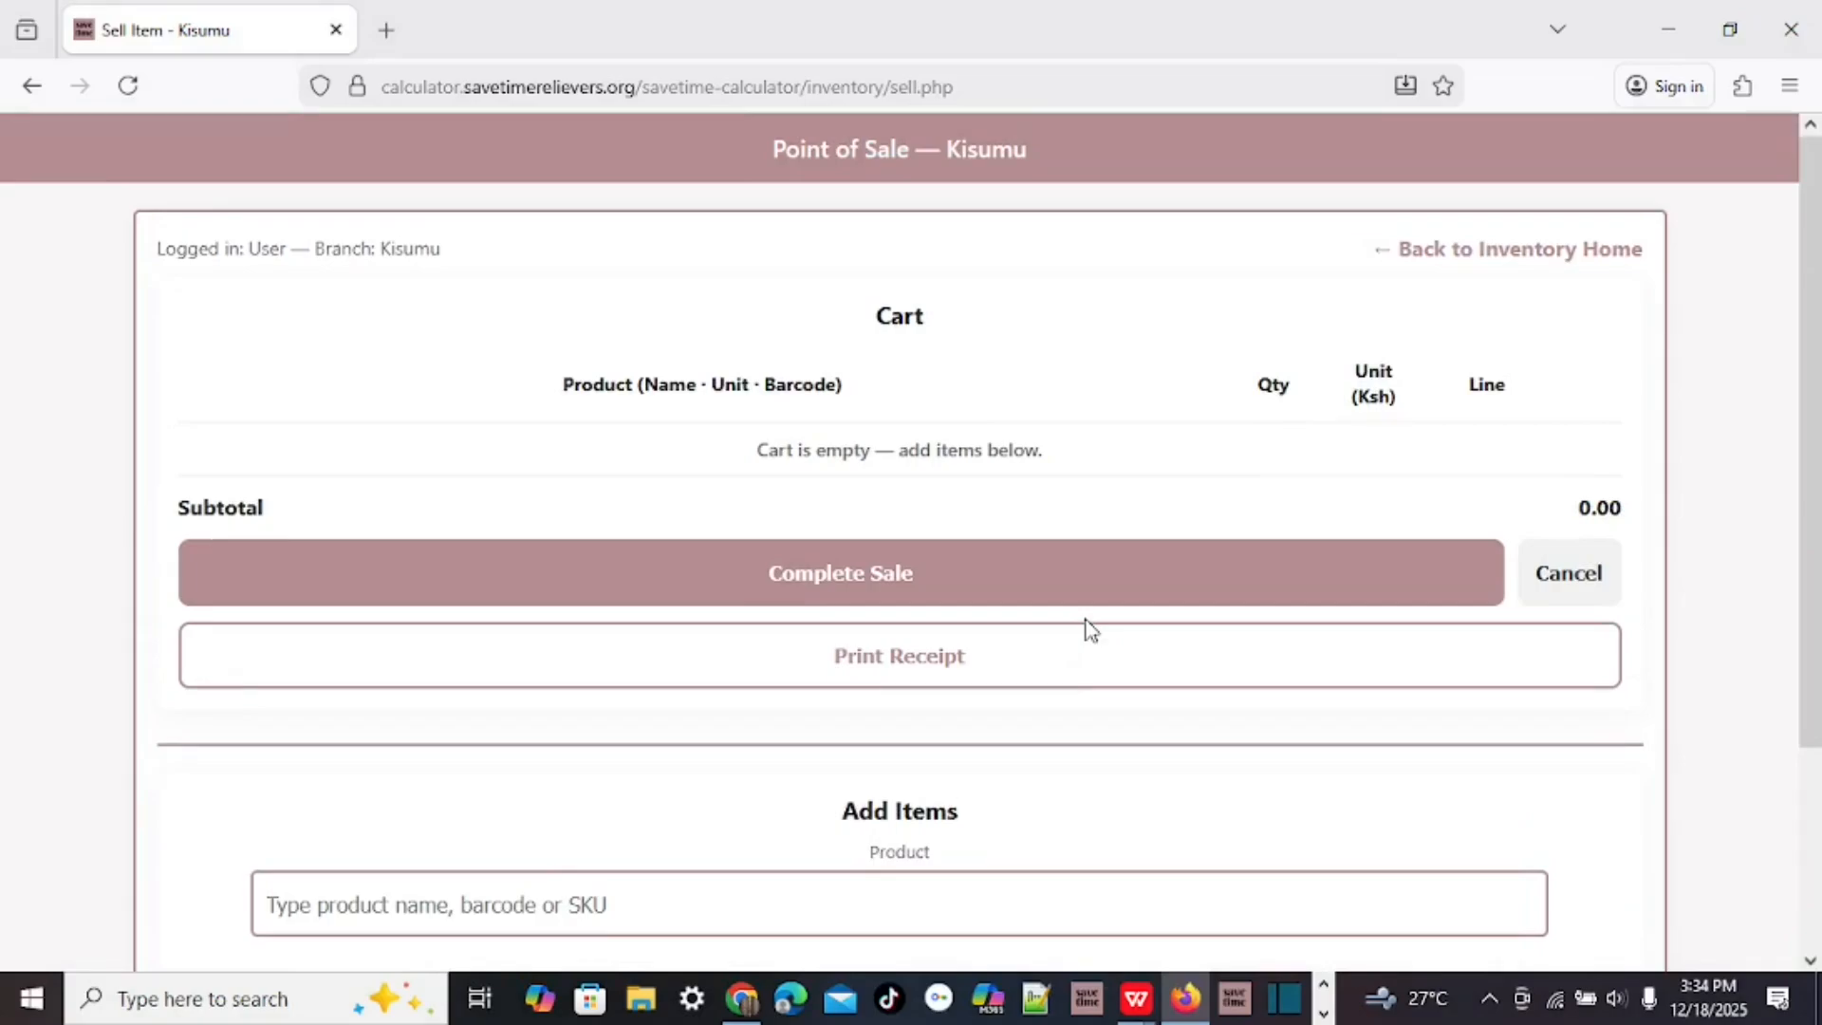
scroll(1159, 580, down, 3)
scroll(1159, 577, up, 3)
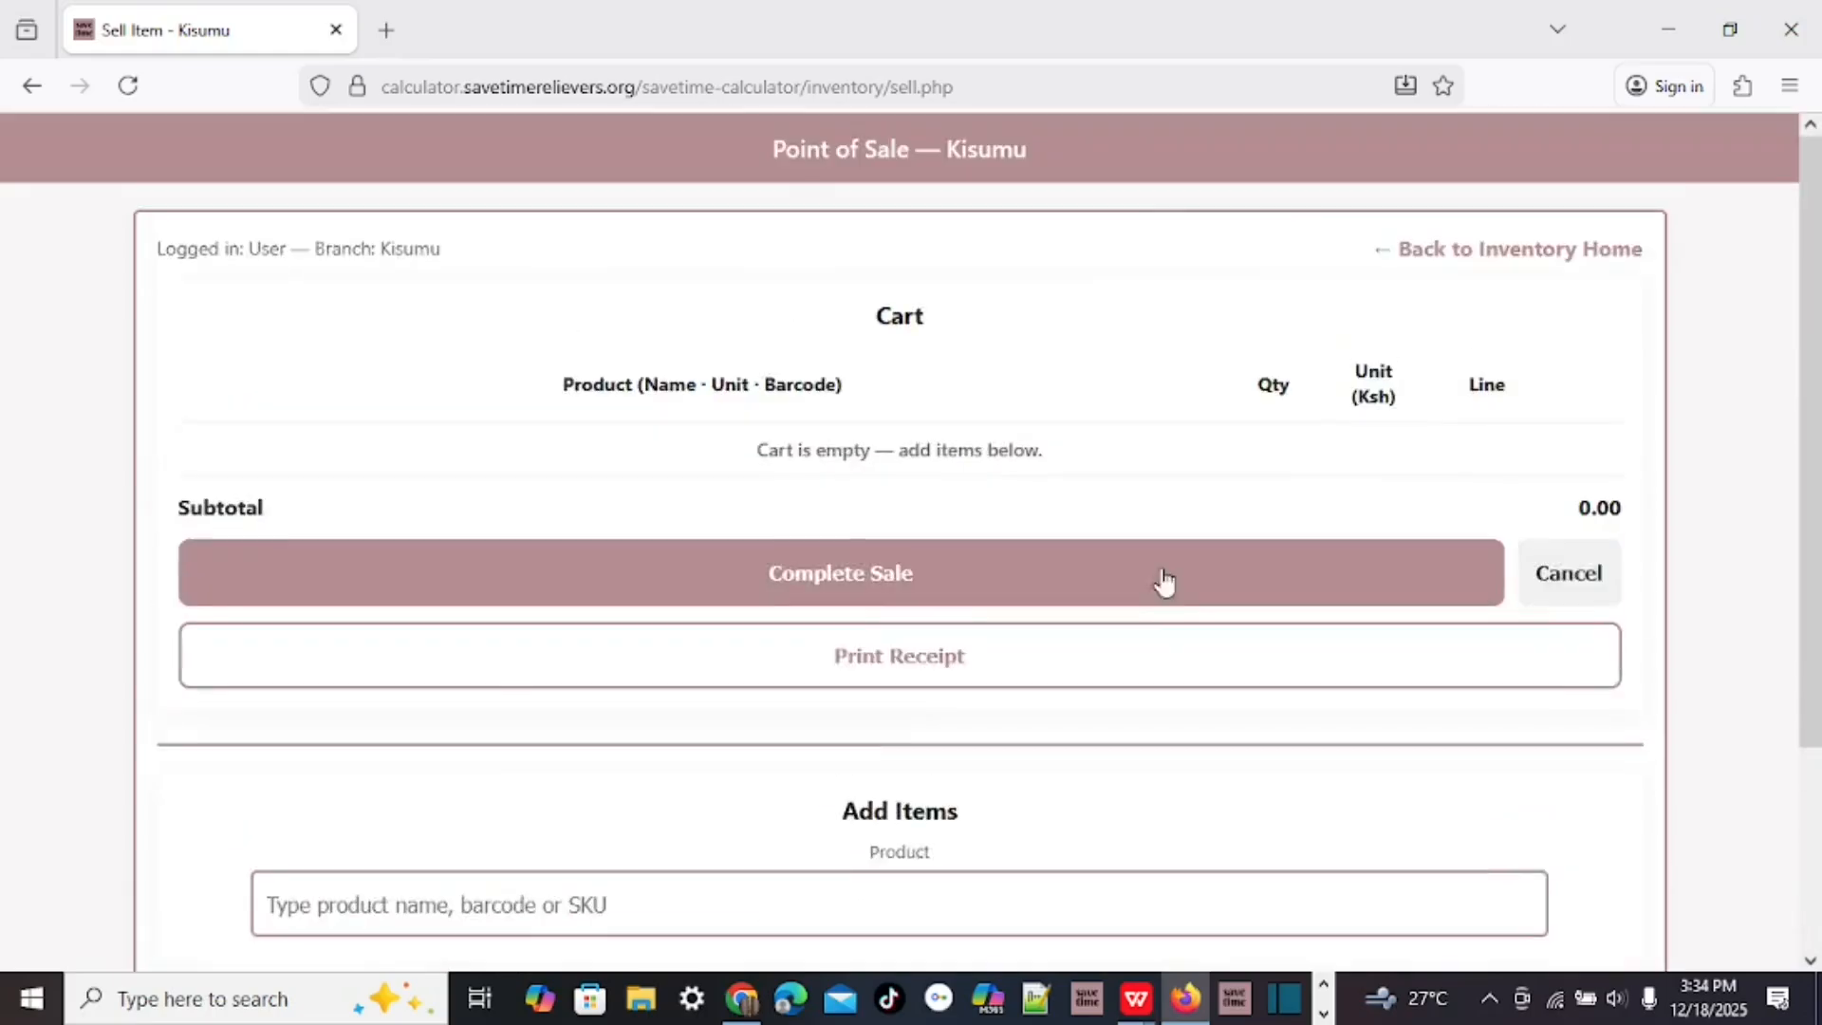
Search Current Stock for 'paint' to confirm it now shows 2.00.
click(1512, 257)
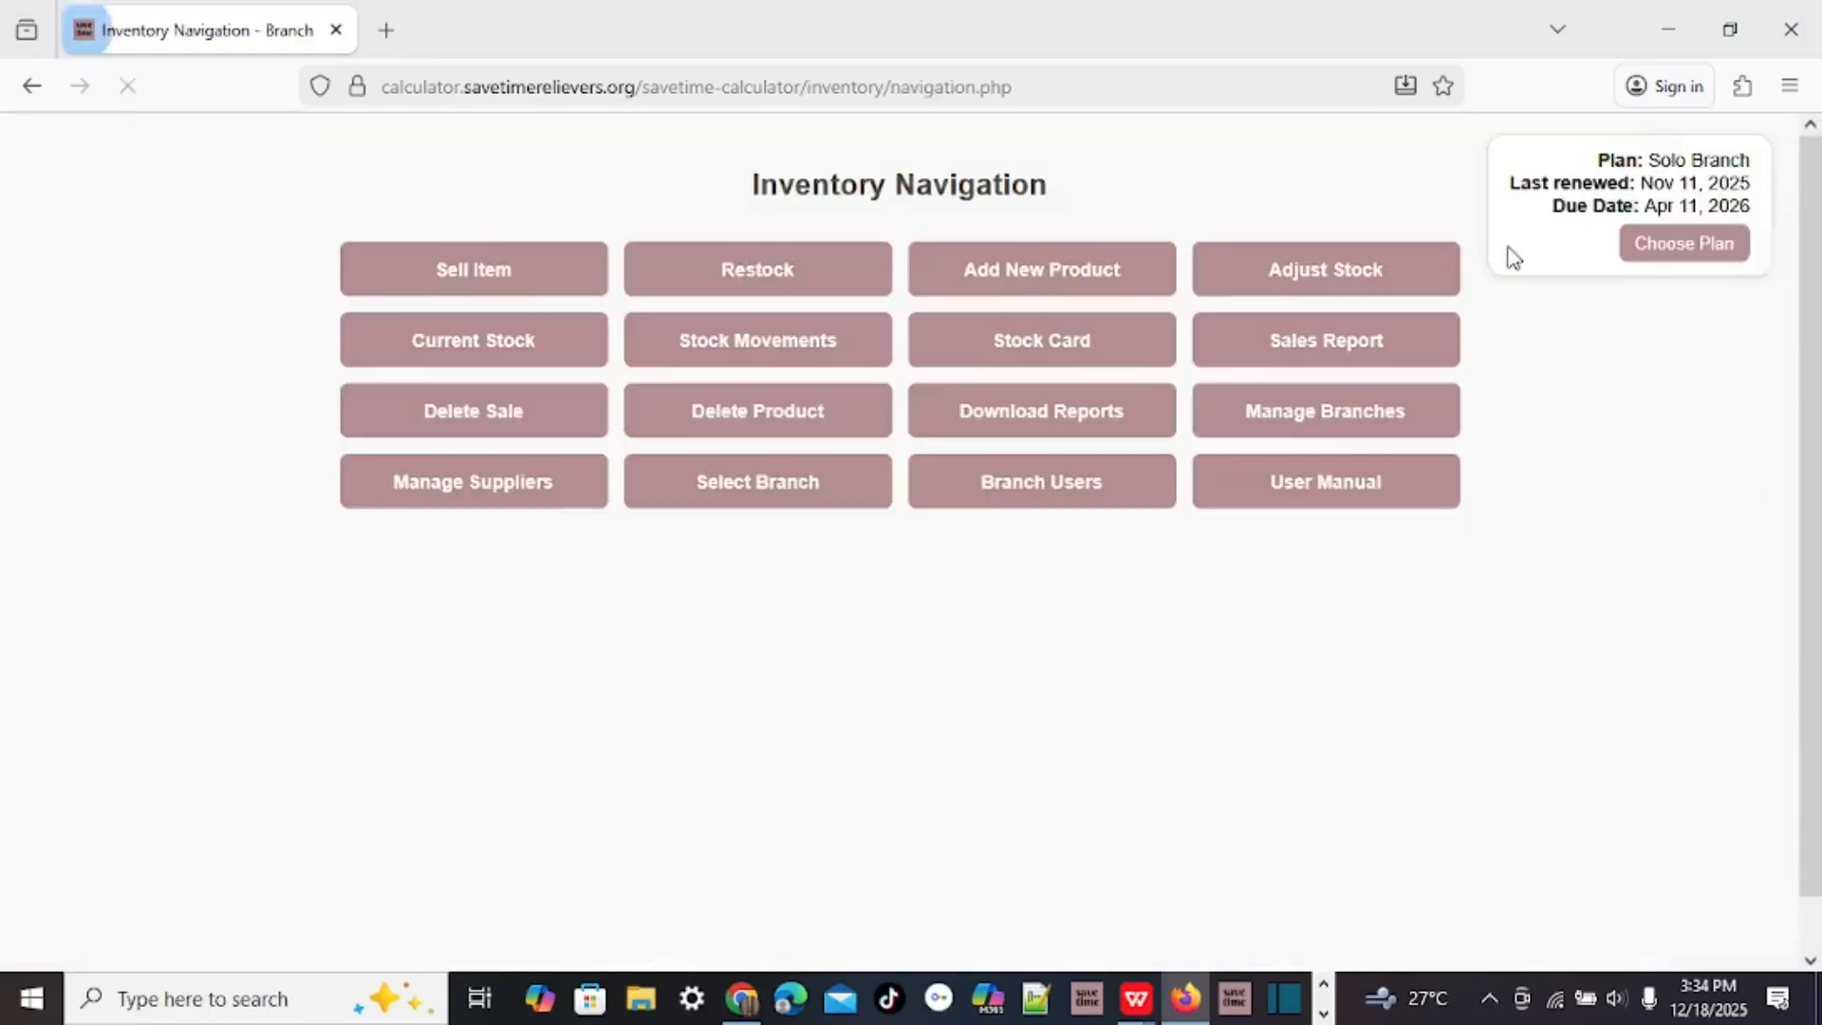
click(463, 347)
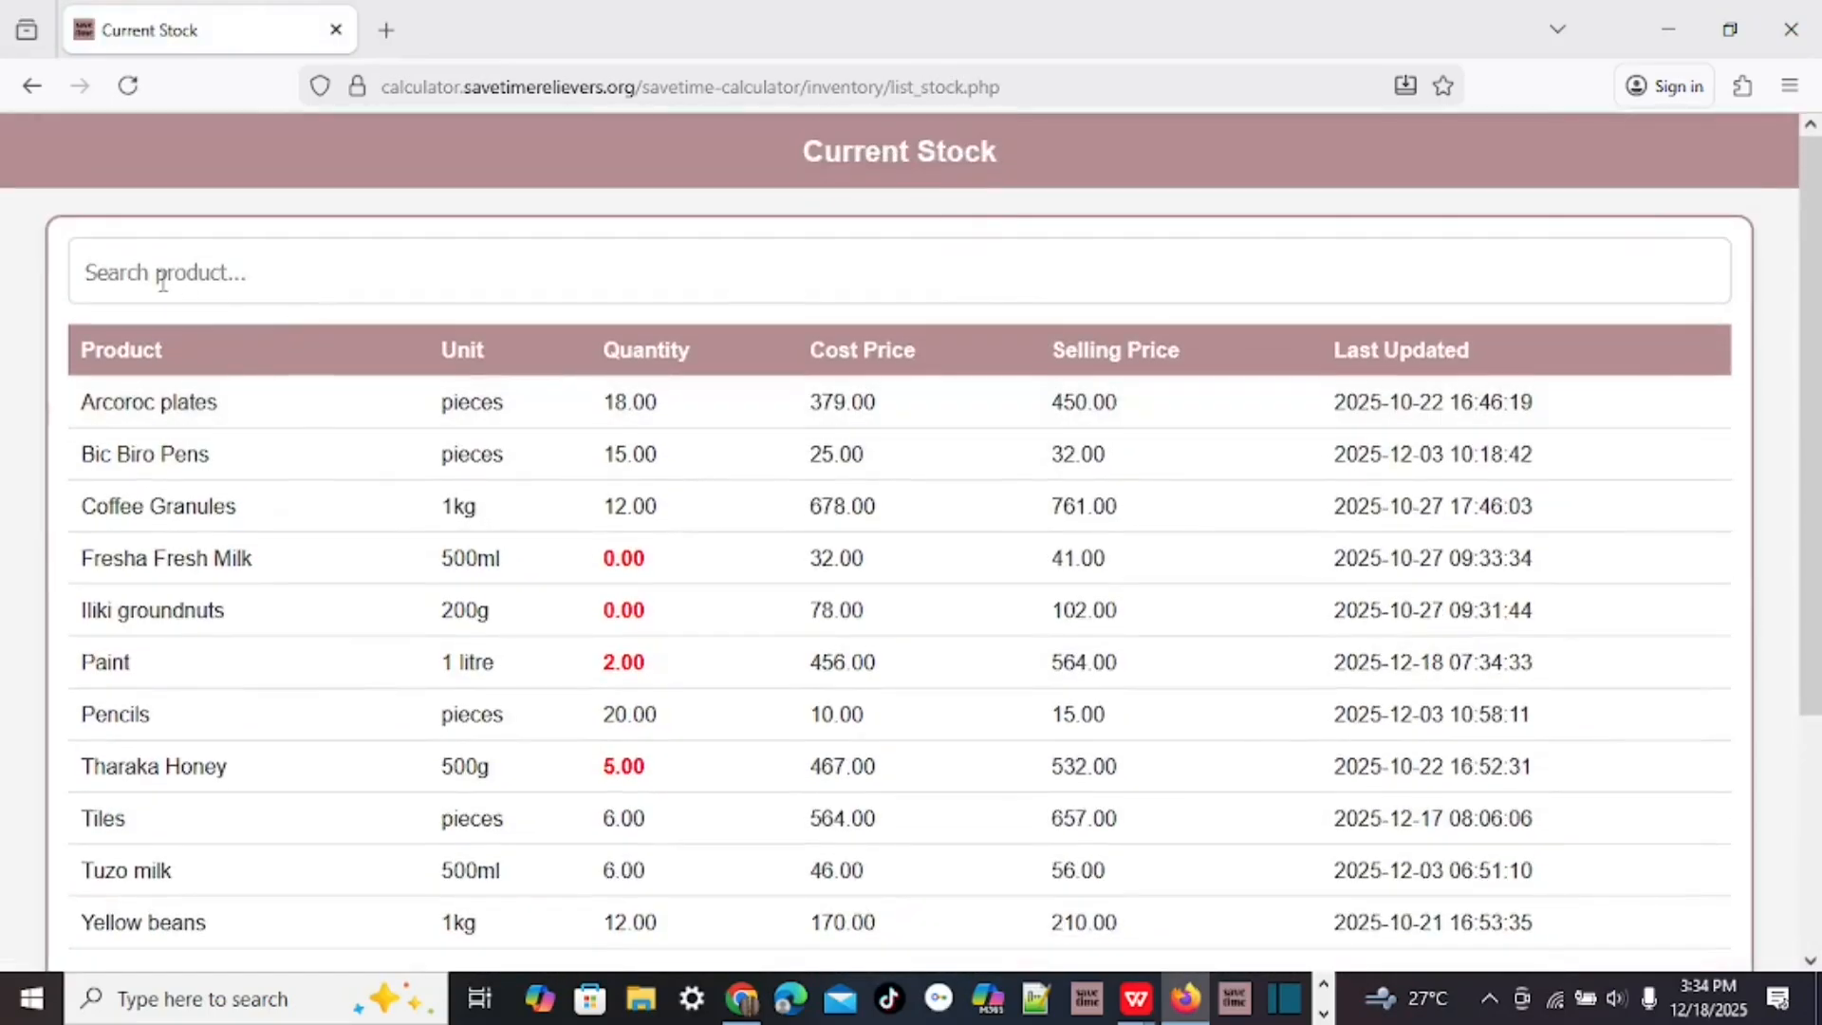
click(160, 277)
text(paint)
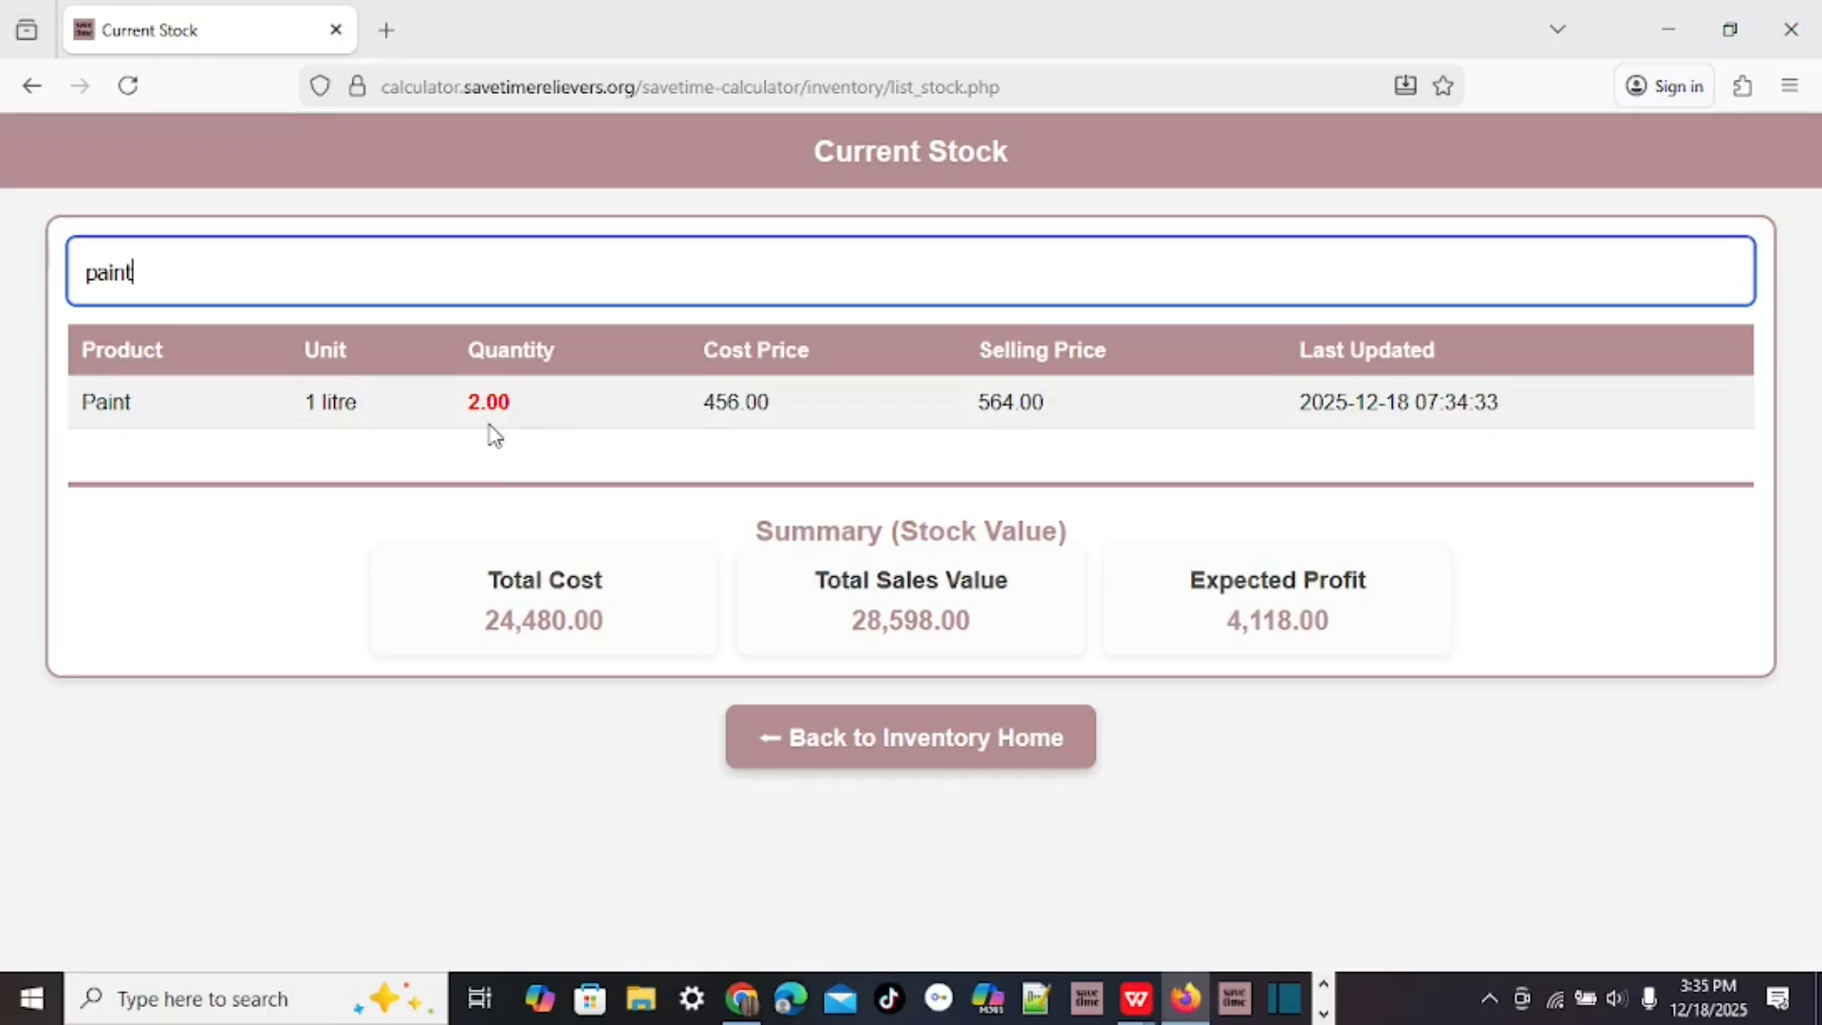
Clear the search and review totals: sales value 28,598.00 and expected profit 4,118.00.
key(BackSpace)
key(BackSpace)
key(BackSpace)
key(BackSpace)
key(BackSpace)
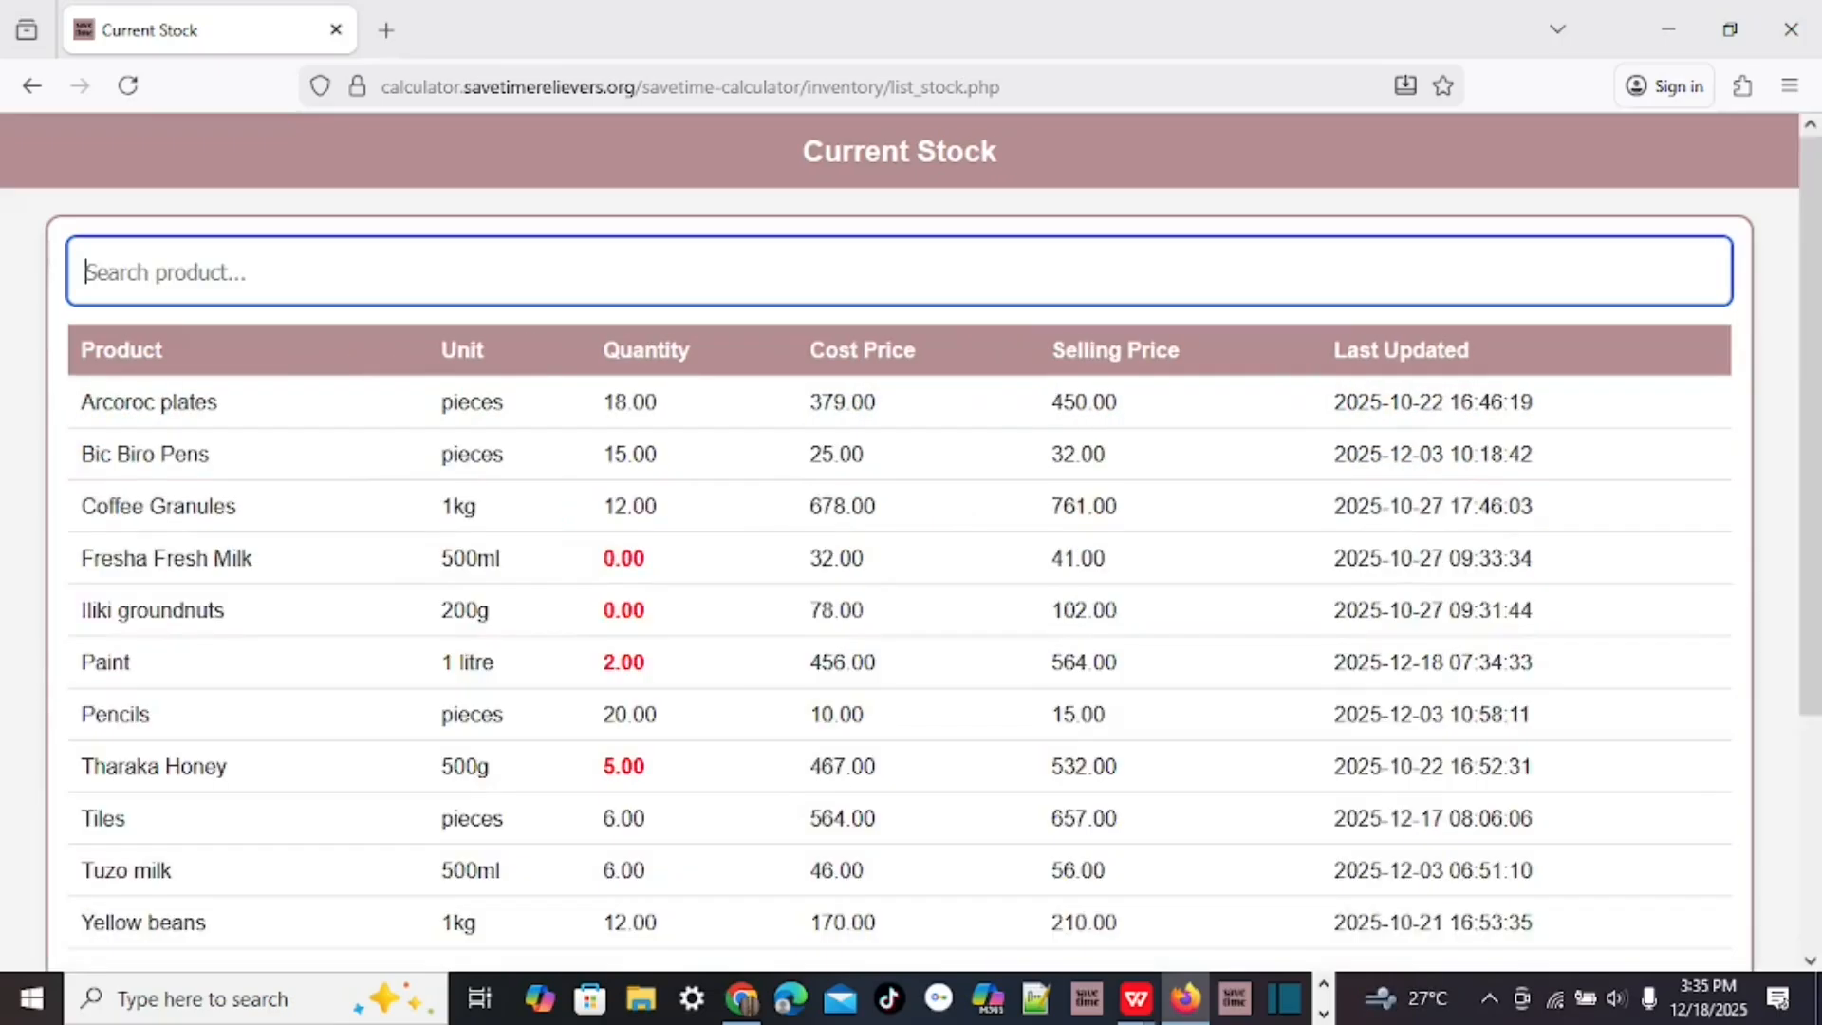
scroll(800, 427, down, 3)
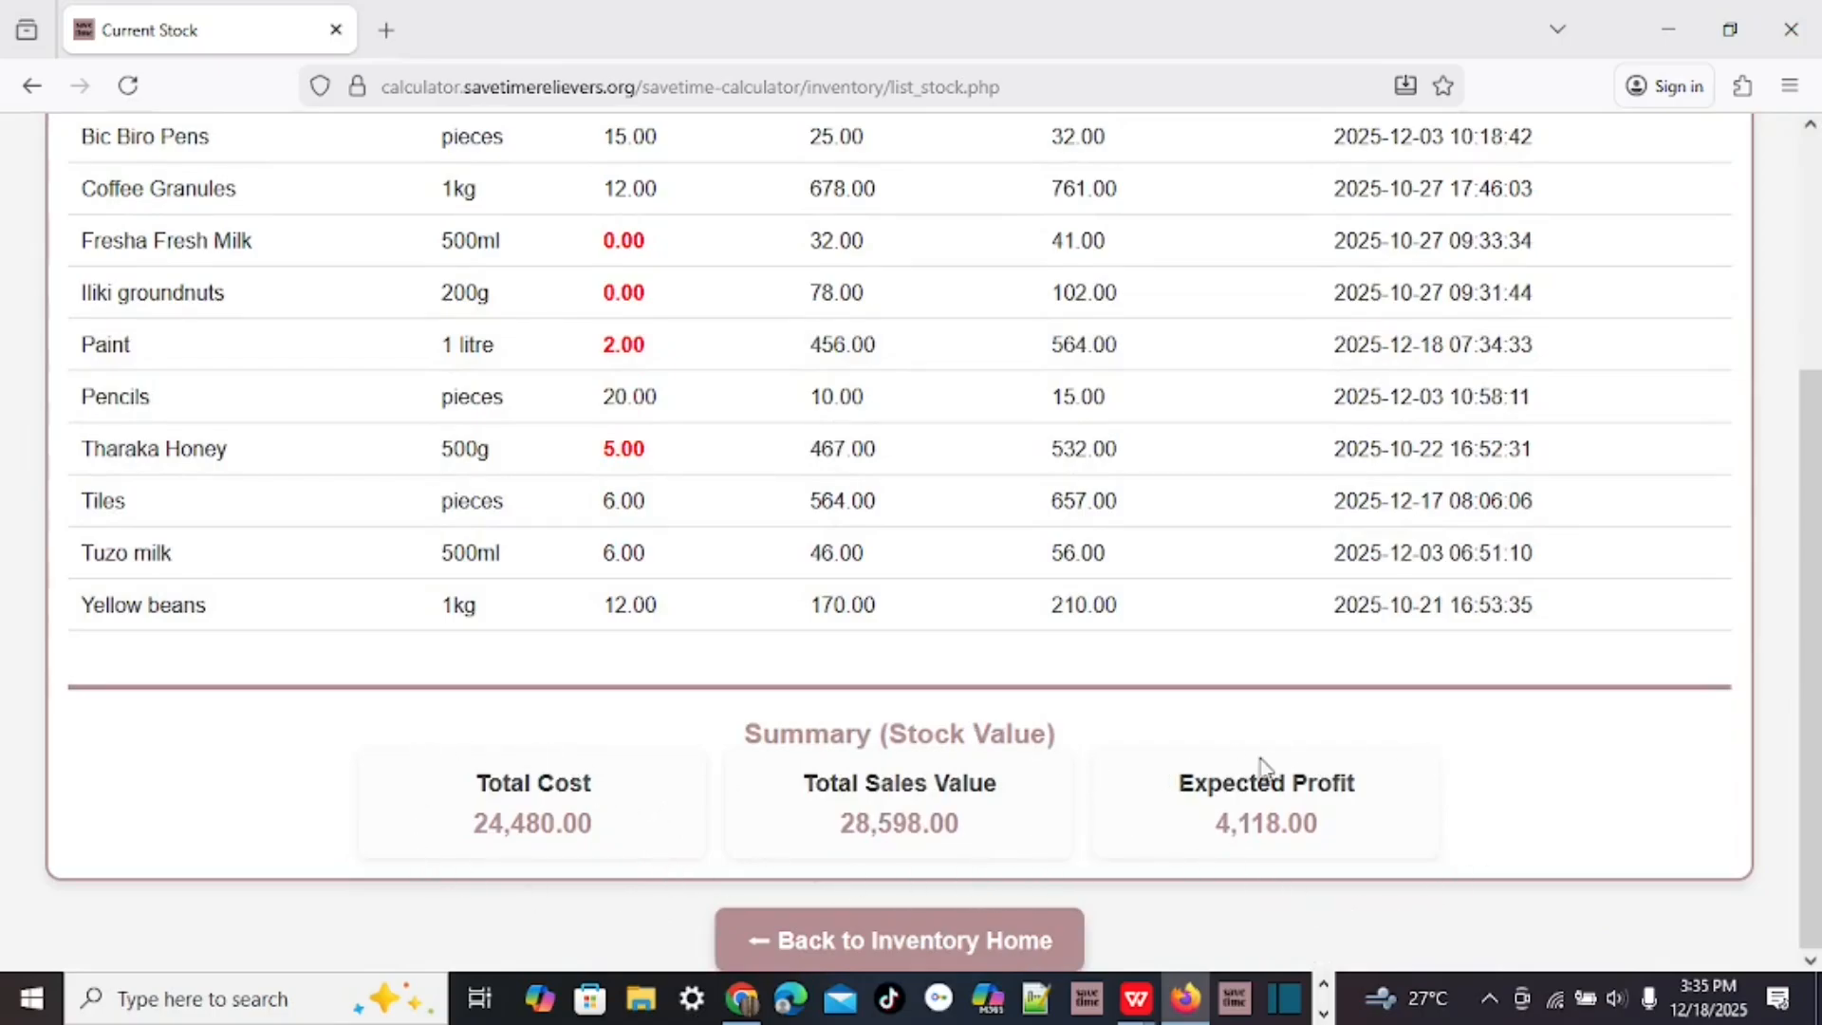
scroll(1215, 728, up, 3)
scroll(1196, 721, down, 3)
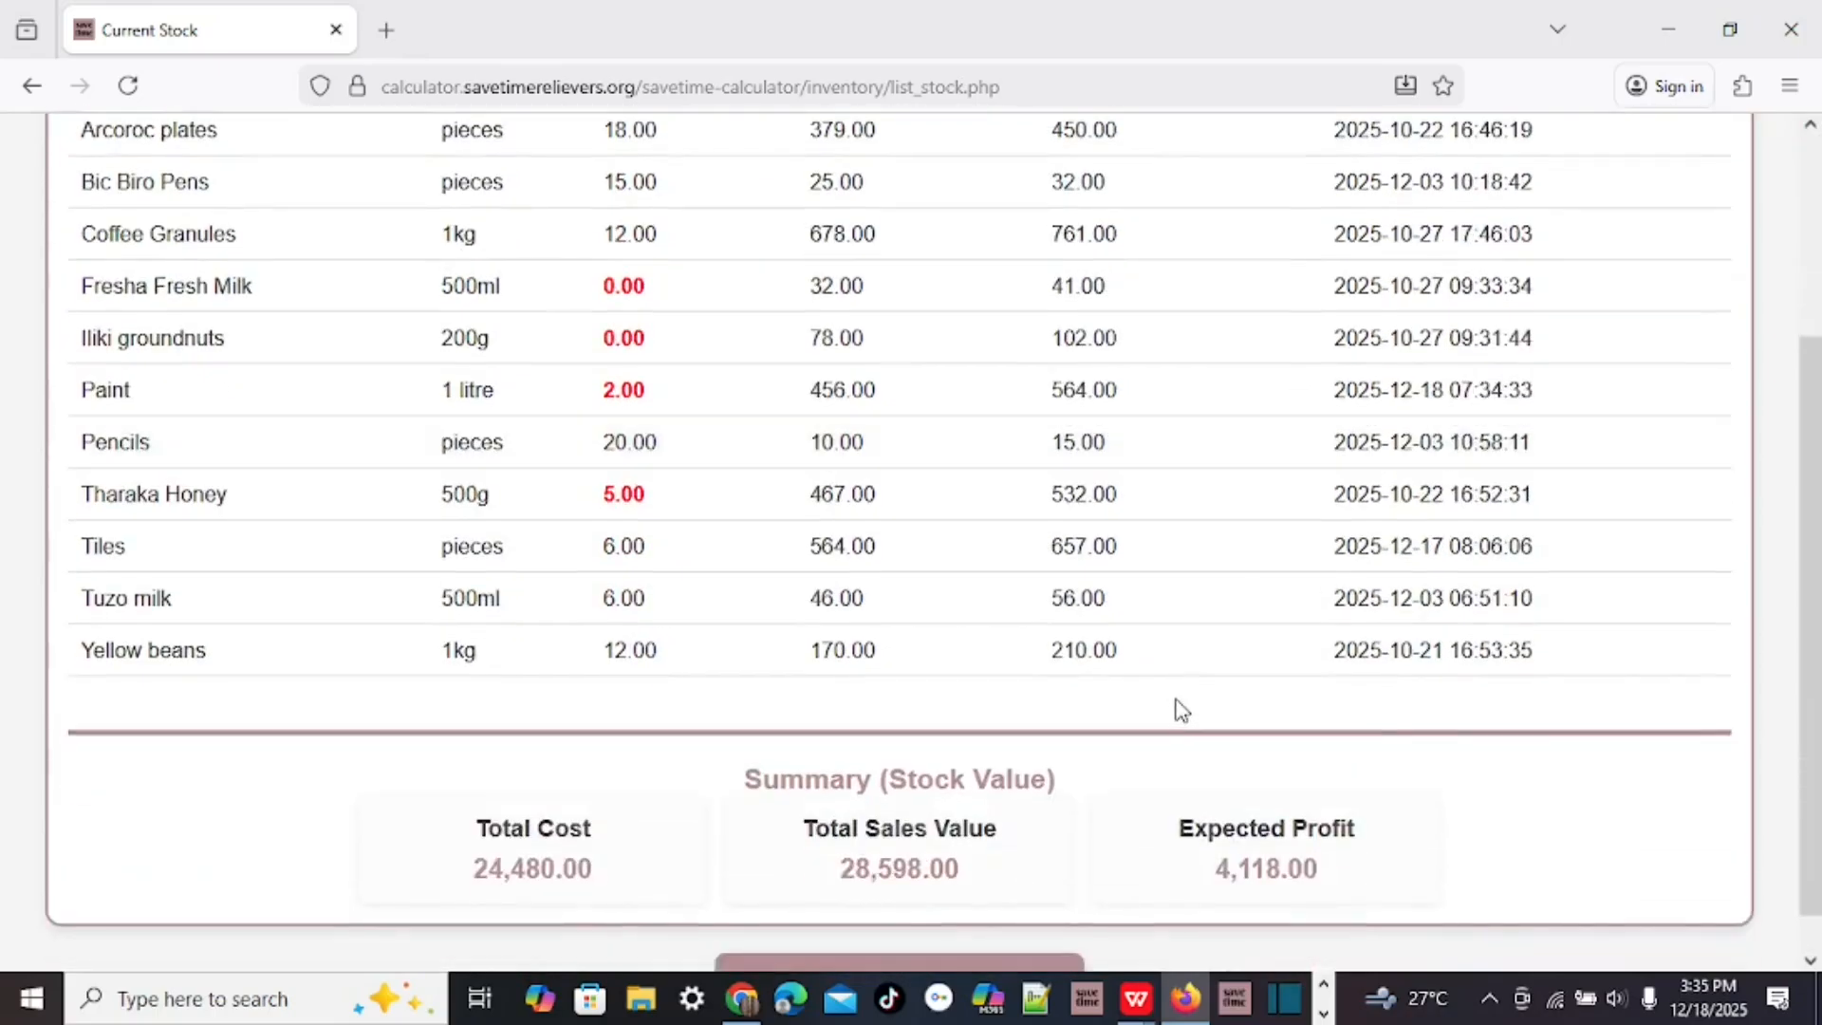
scroll(1181, 710, up, 3)
scroll(1182, 710, down, 4)
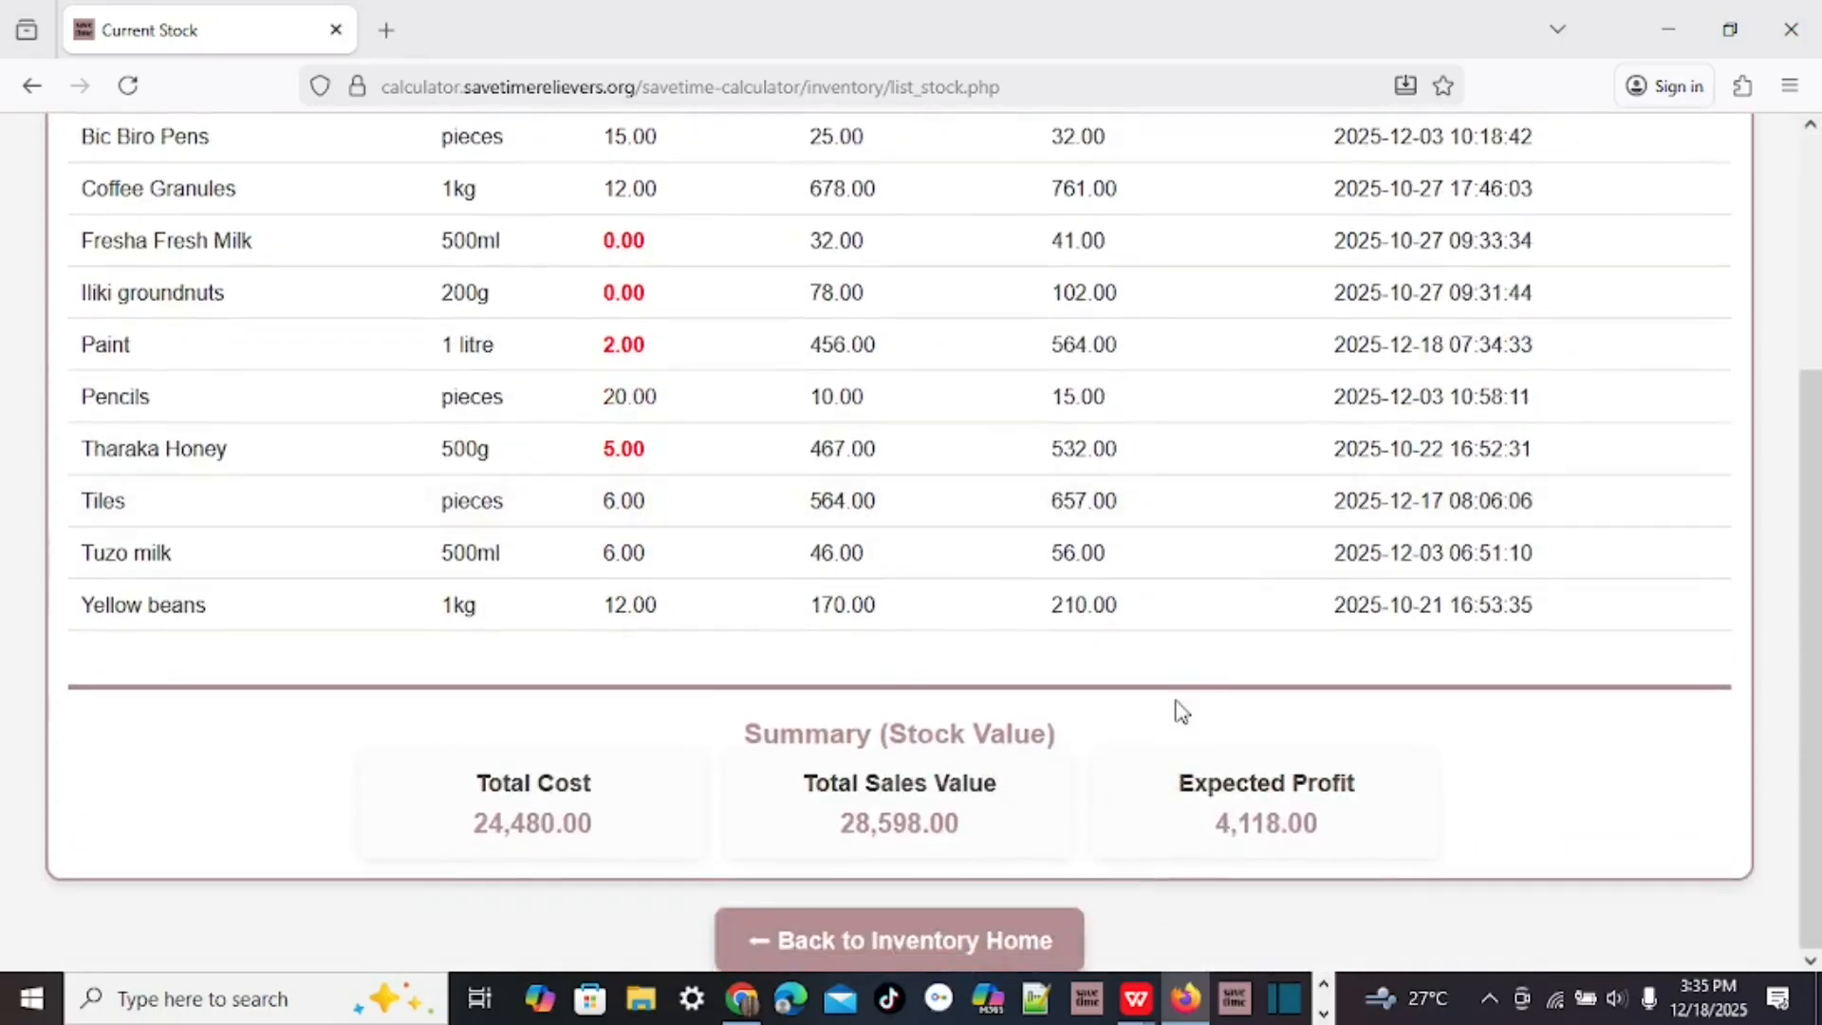
scroll(1005, 674, up, 3)
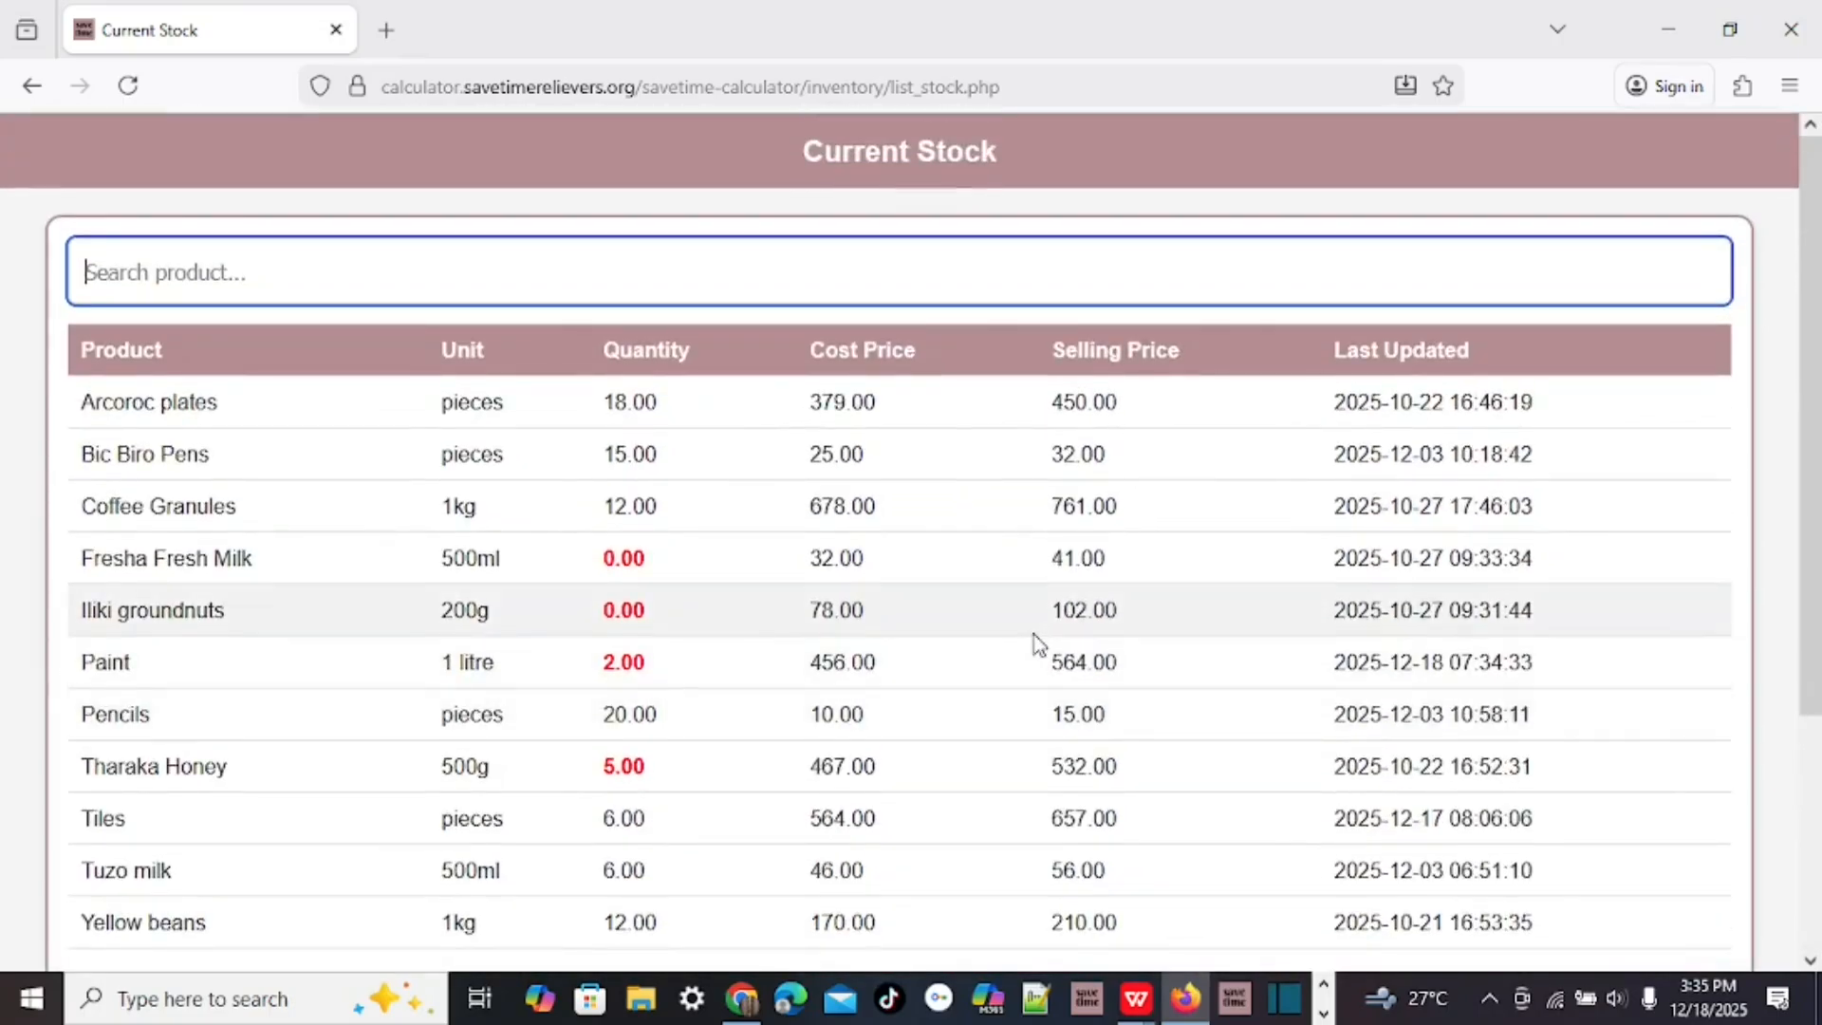
scroll(1037, 645, down, 3)
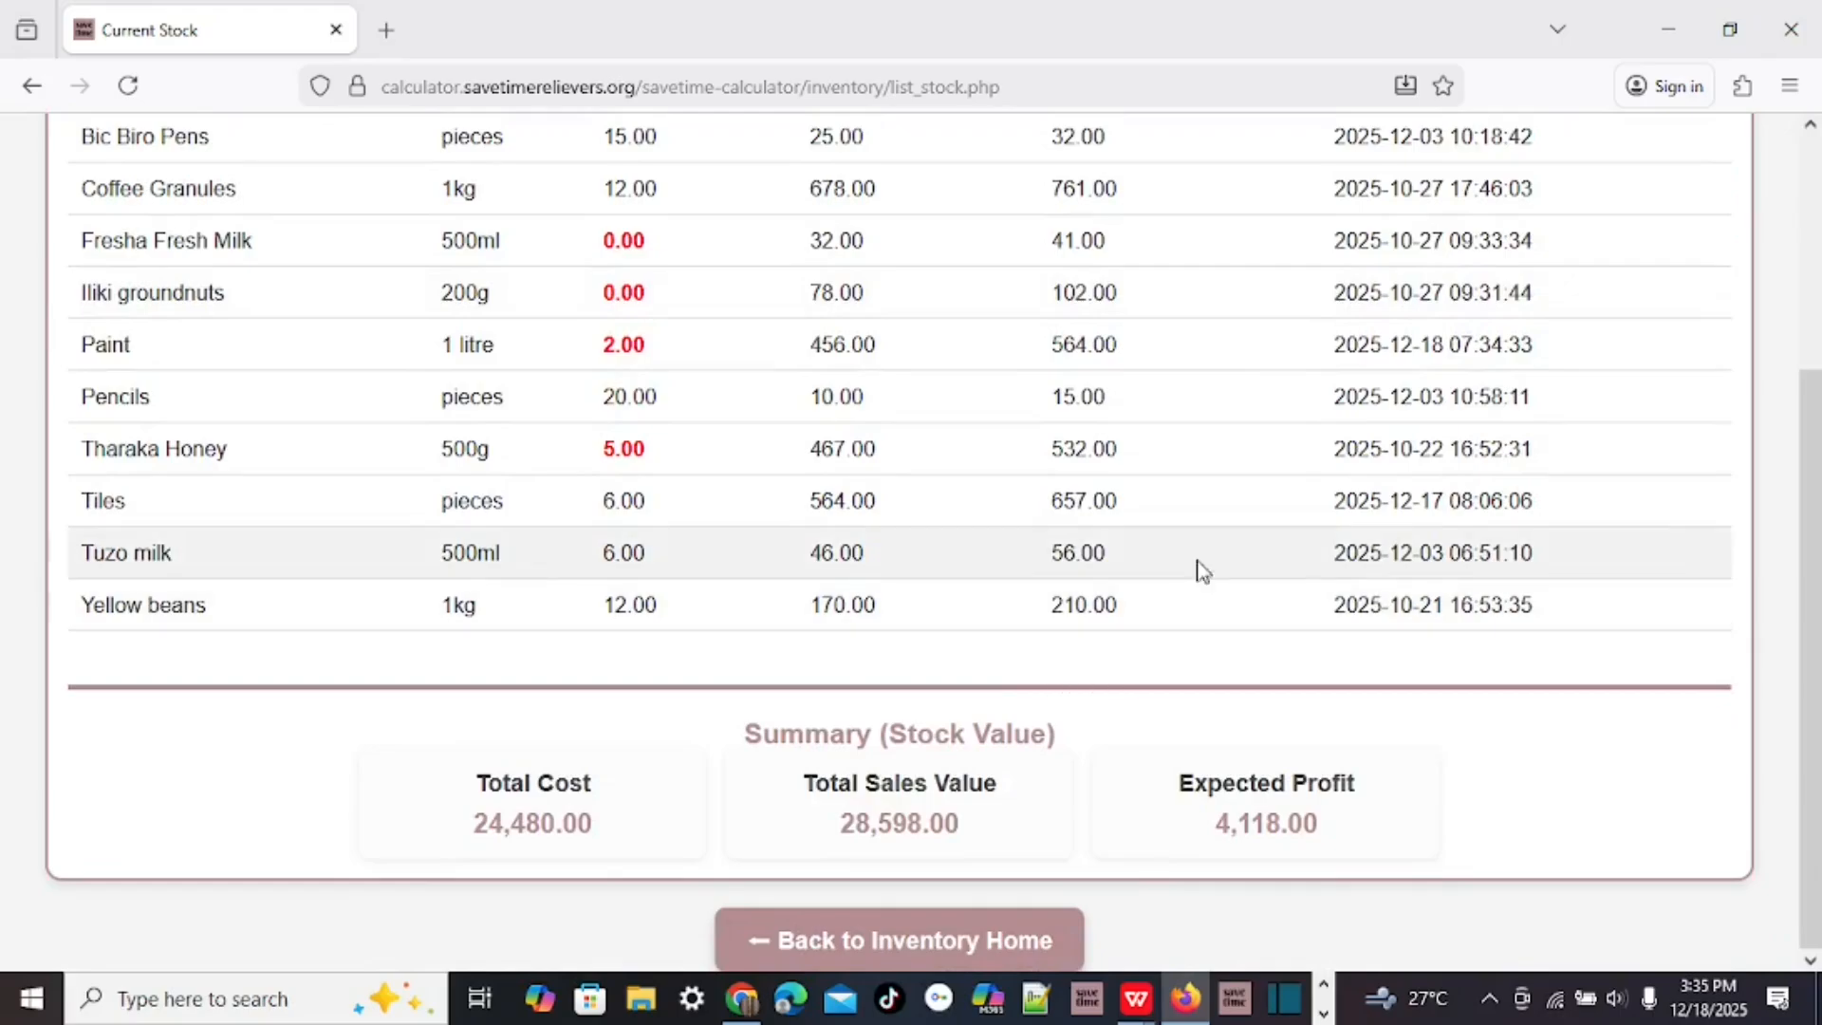
click(959, 939)
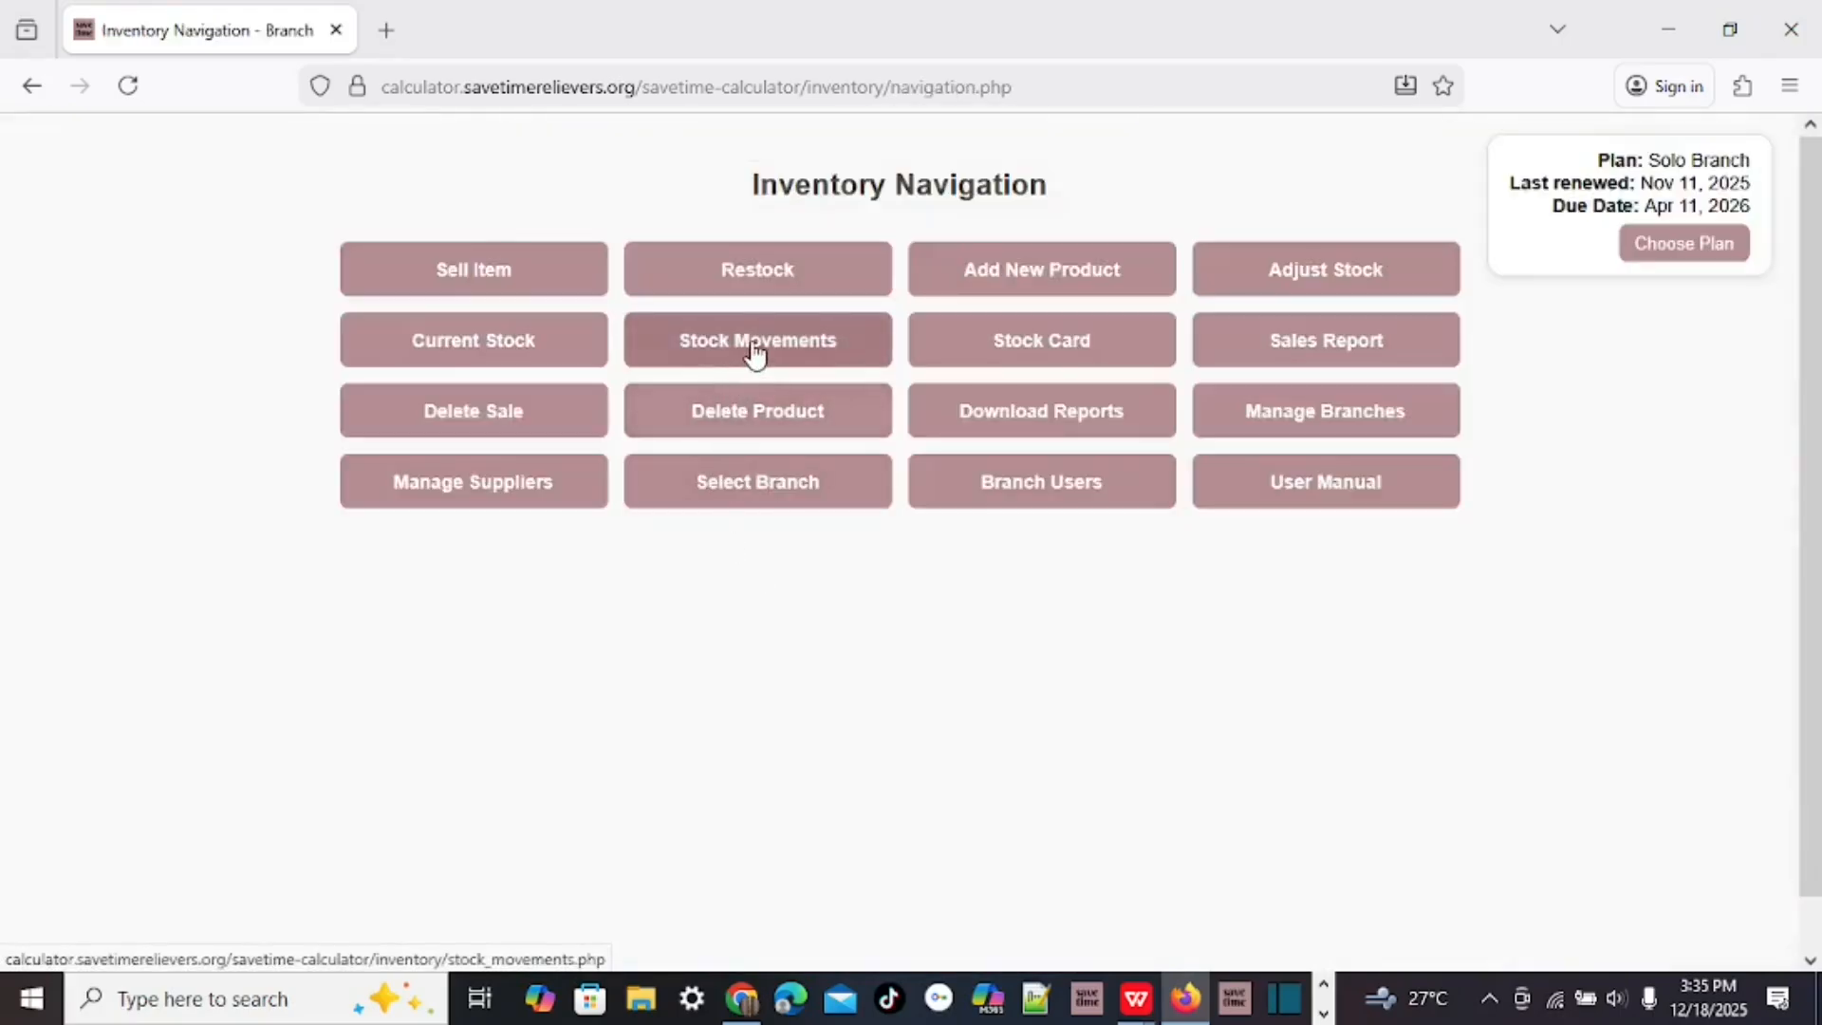
Search the December 2025 Stock Movements for 'paint' to show its five rows.
click(748, 354)
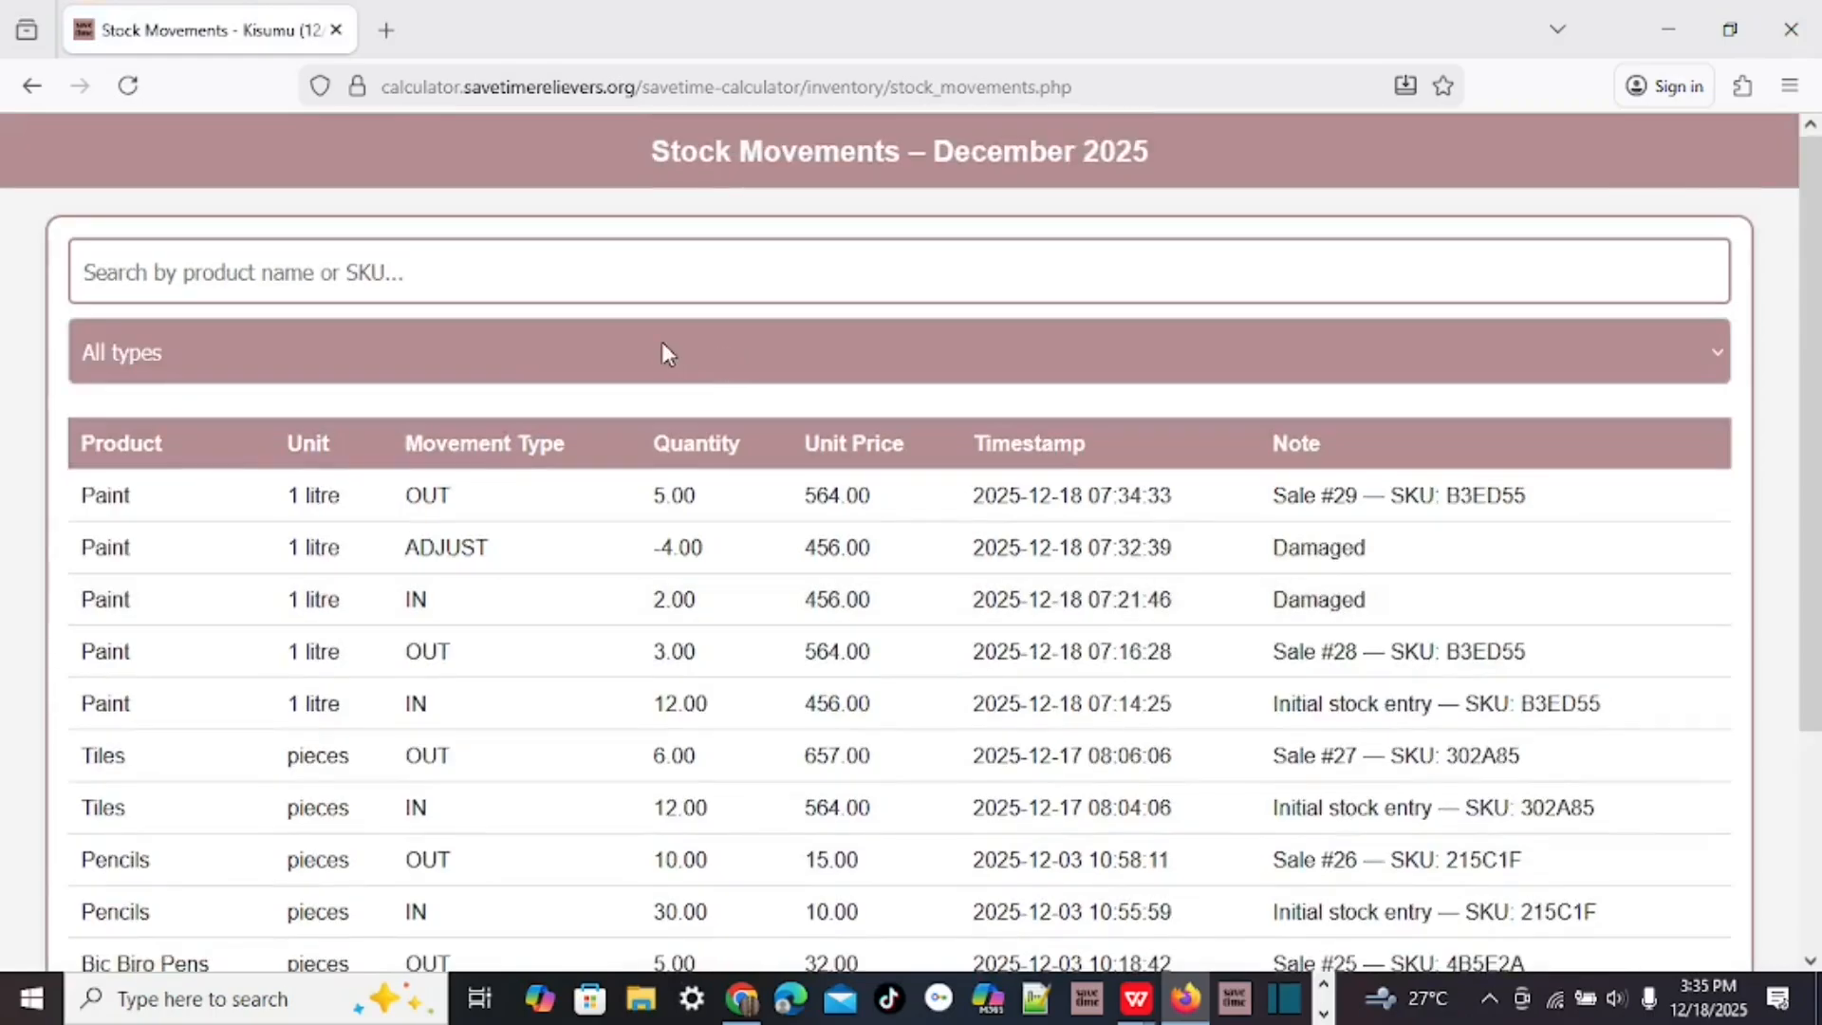
click(133, 266)
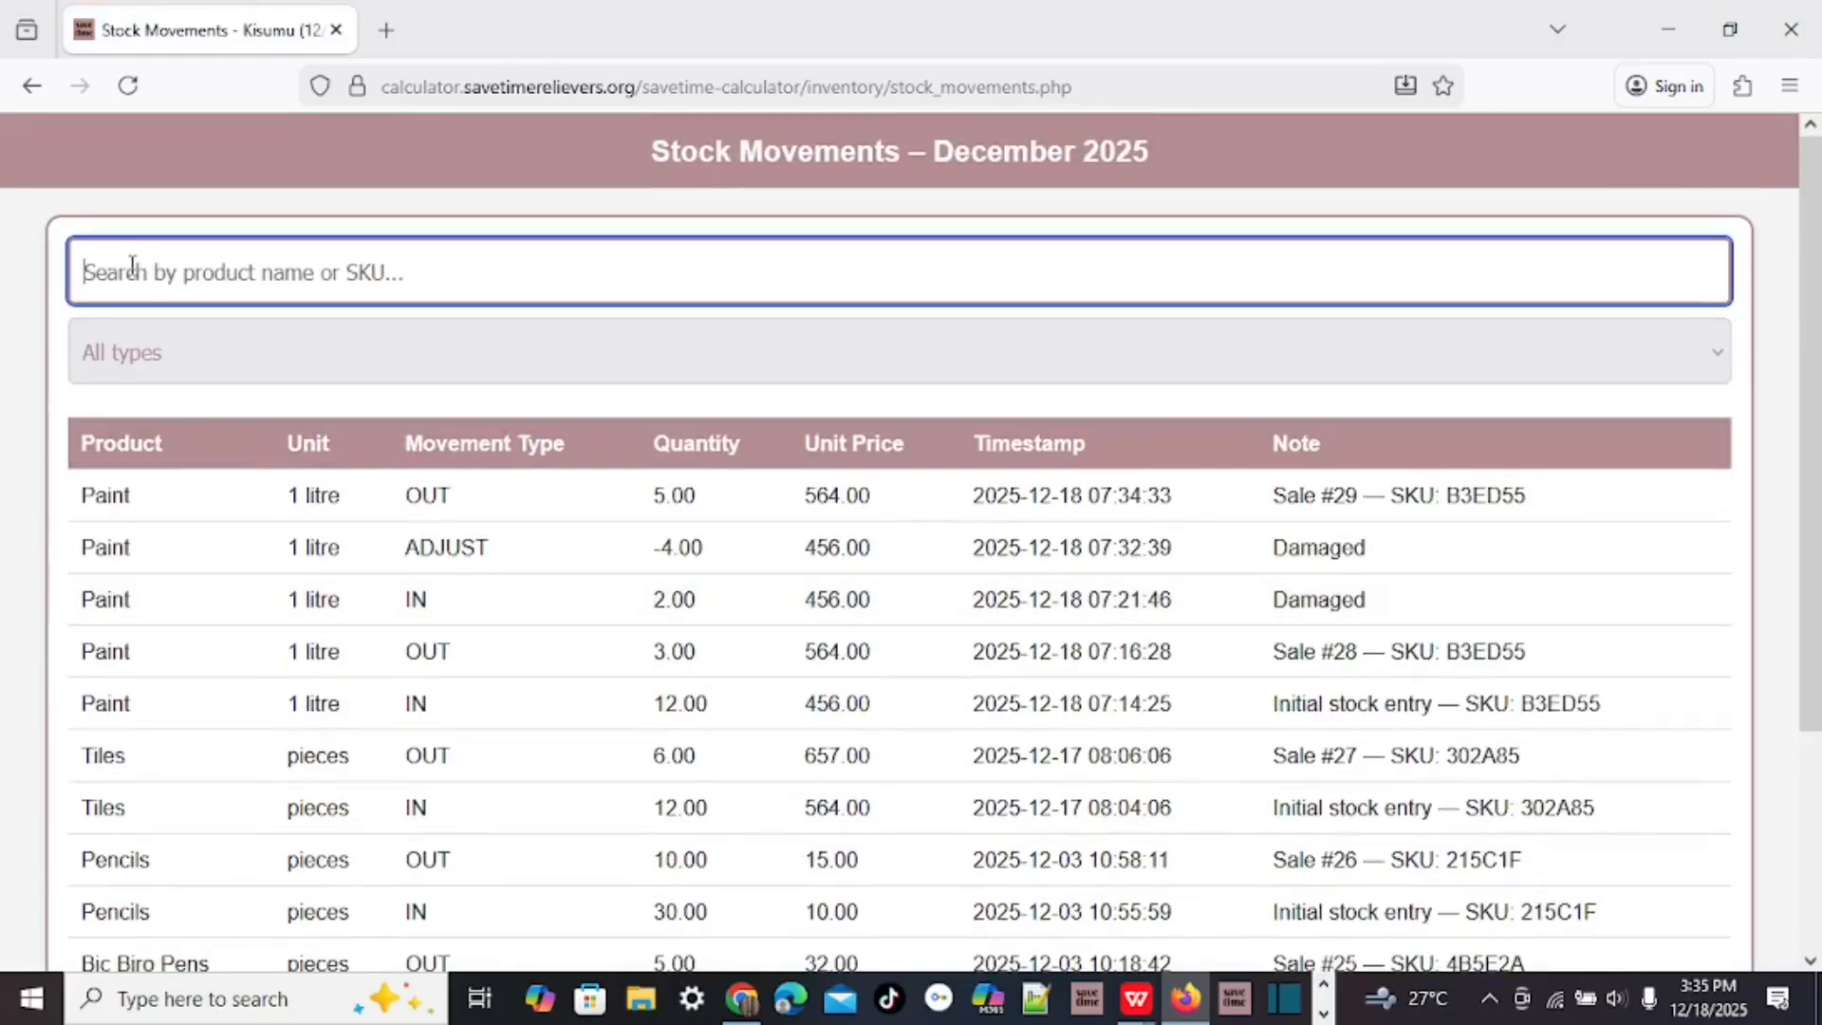
text(paint)
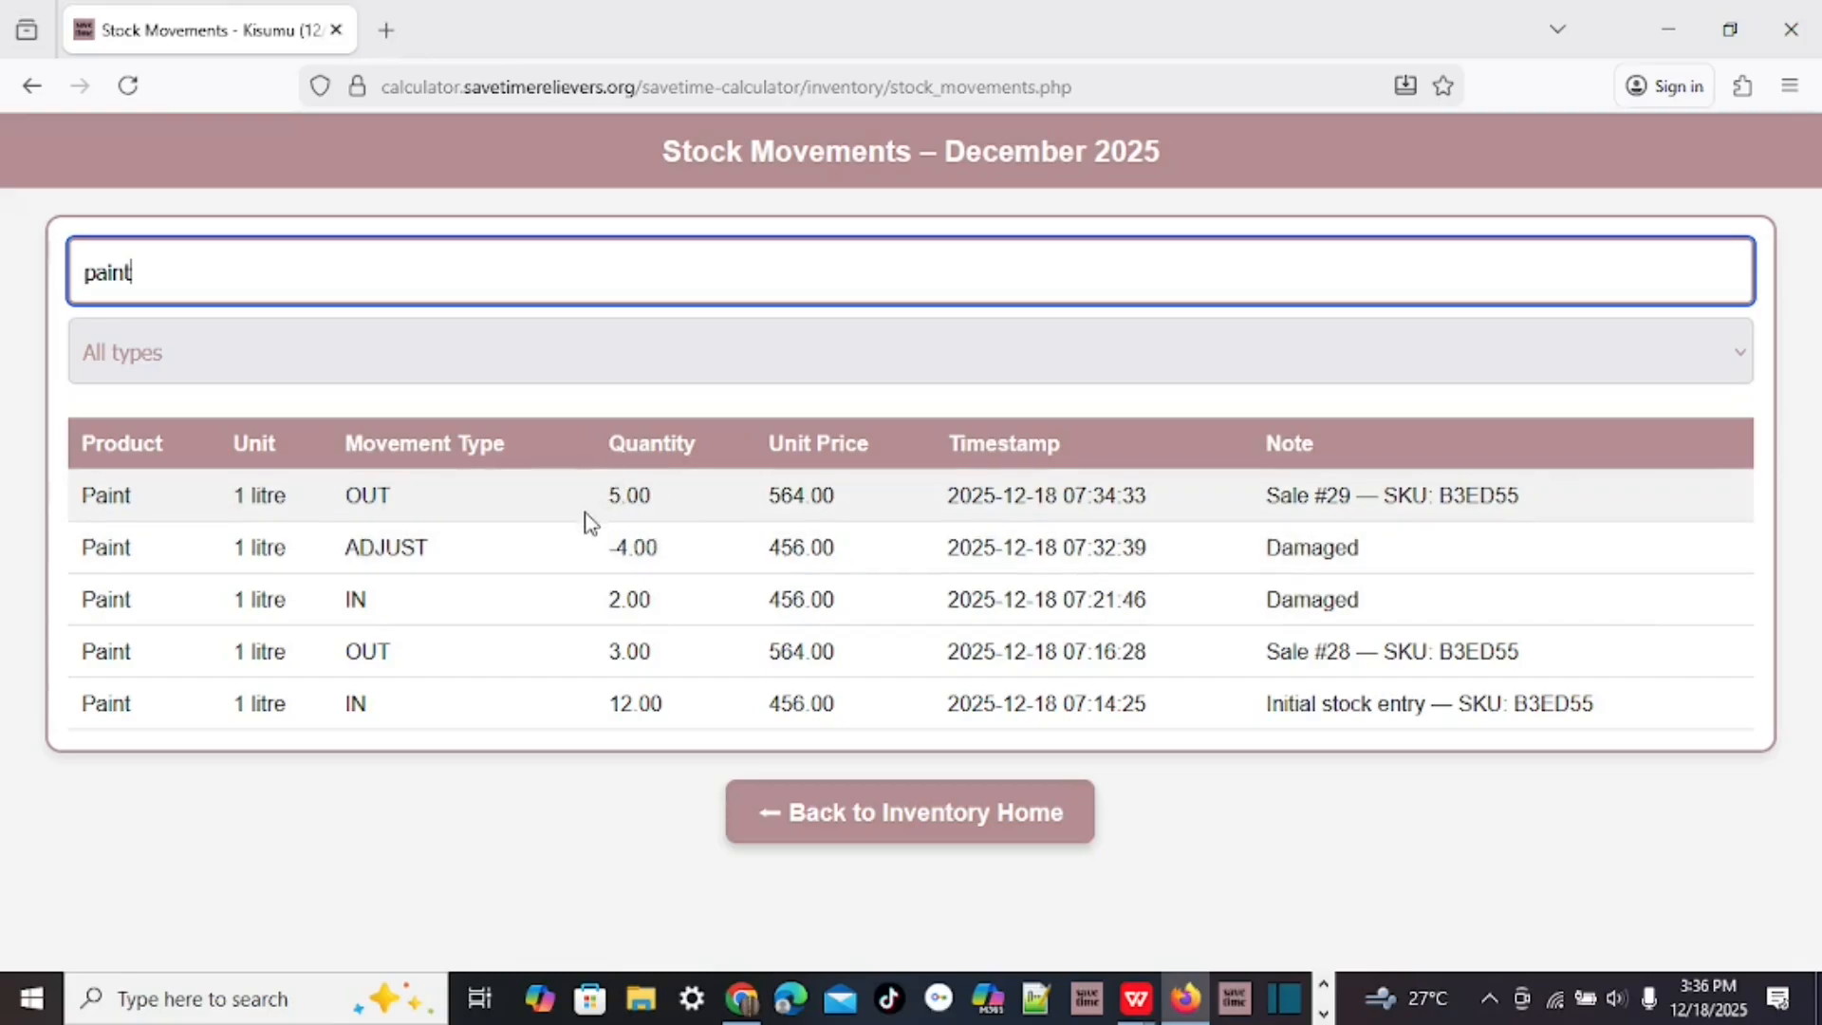
click(834, 789)
Filter the Kisumu stock card to Paint: 14.00 received, 8.00 sold, 2.00 closing.
click(1050, 354)
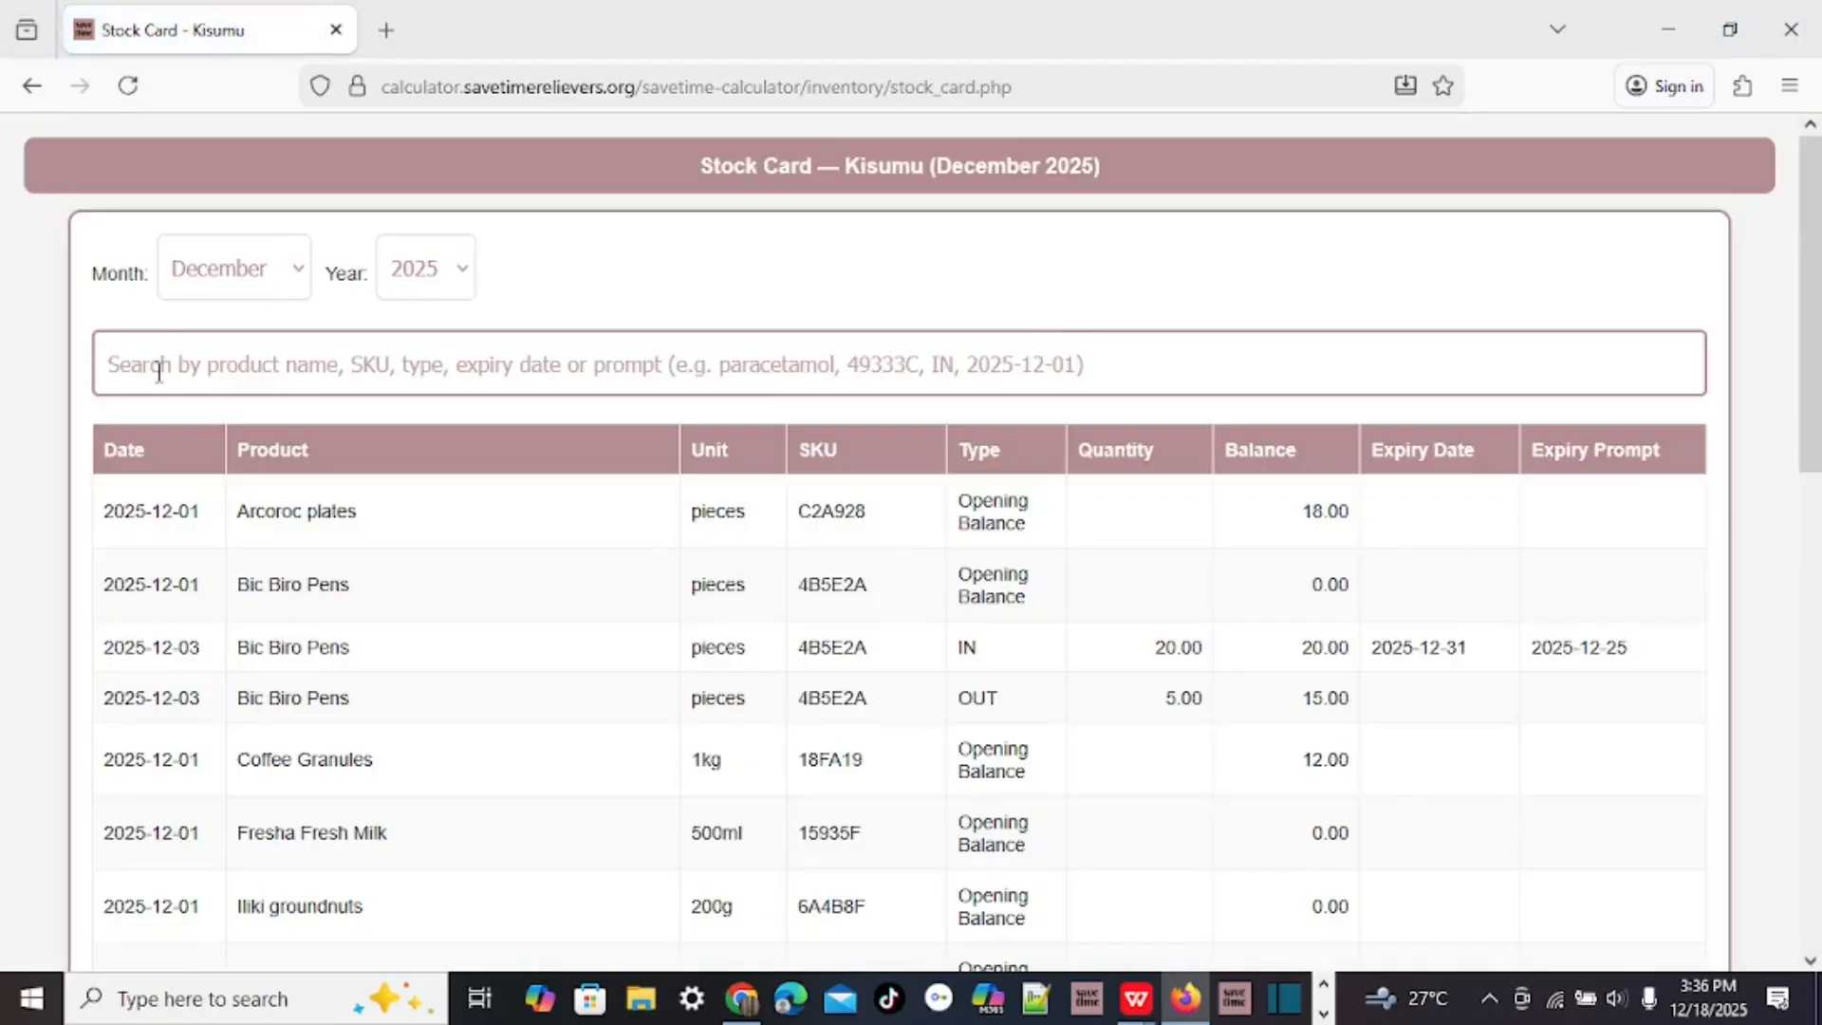
click(167, 370)
text(paint)
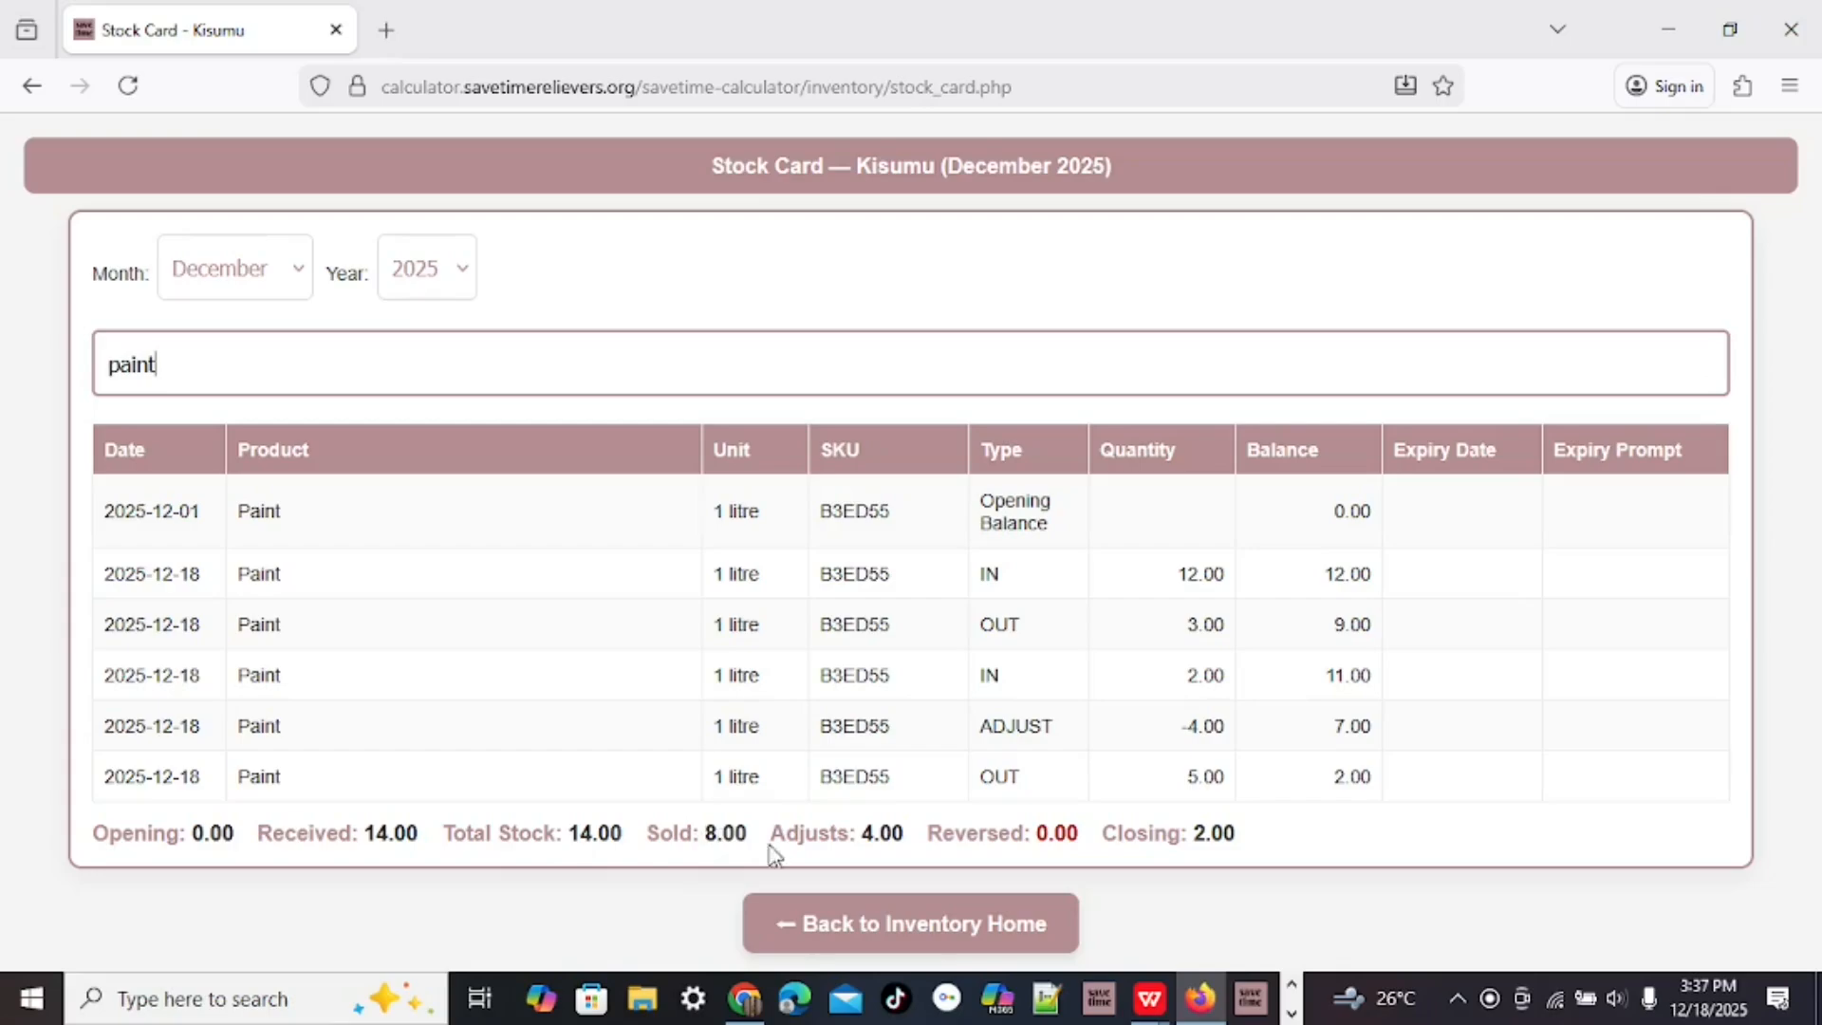
Open the December 2025 sales report and search the sales by product for 'paint'.
click(906, 935)
click(1324, 349)
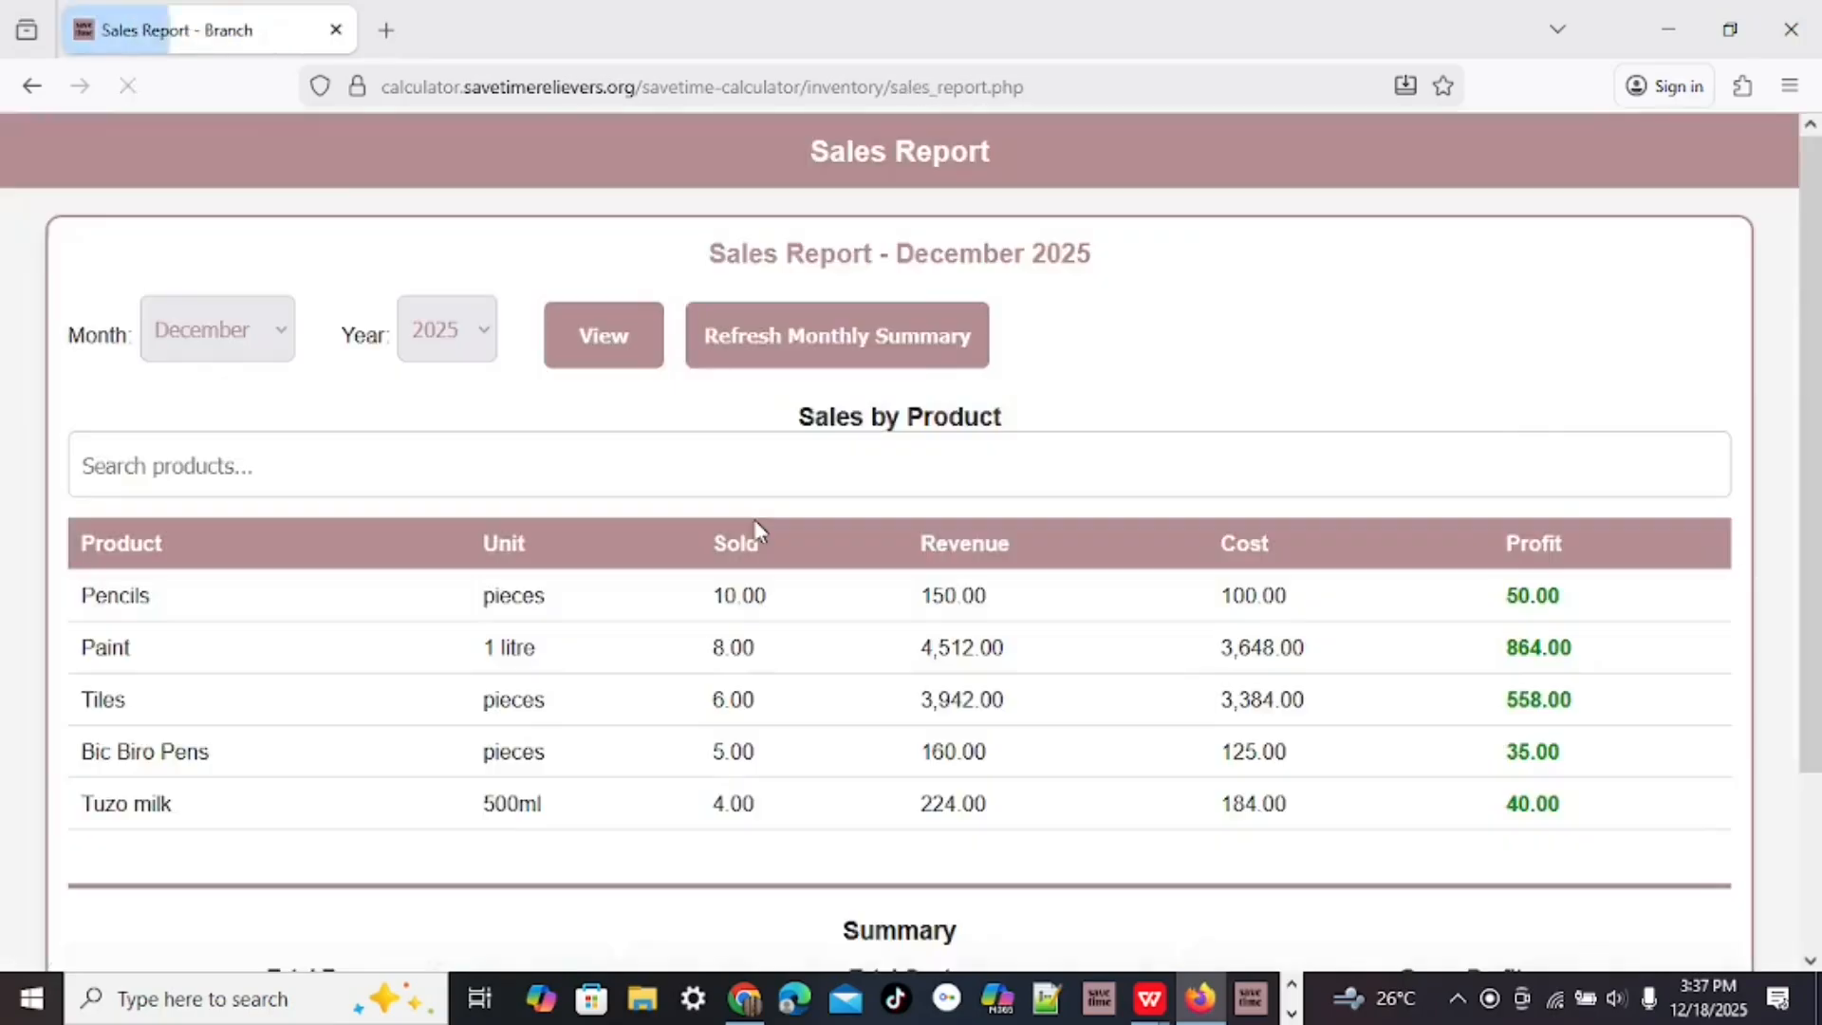
scroll(689, 598, down, 2)
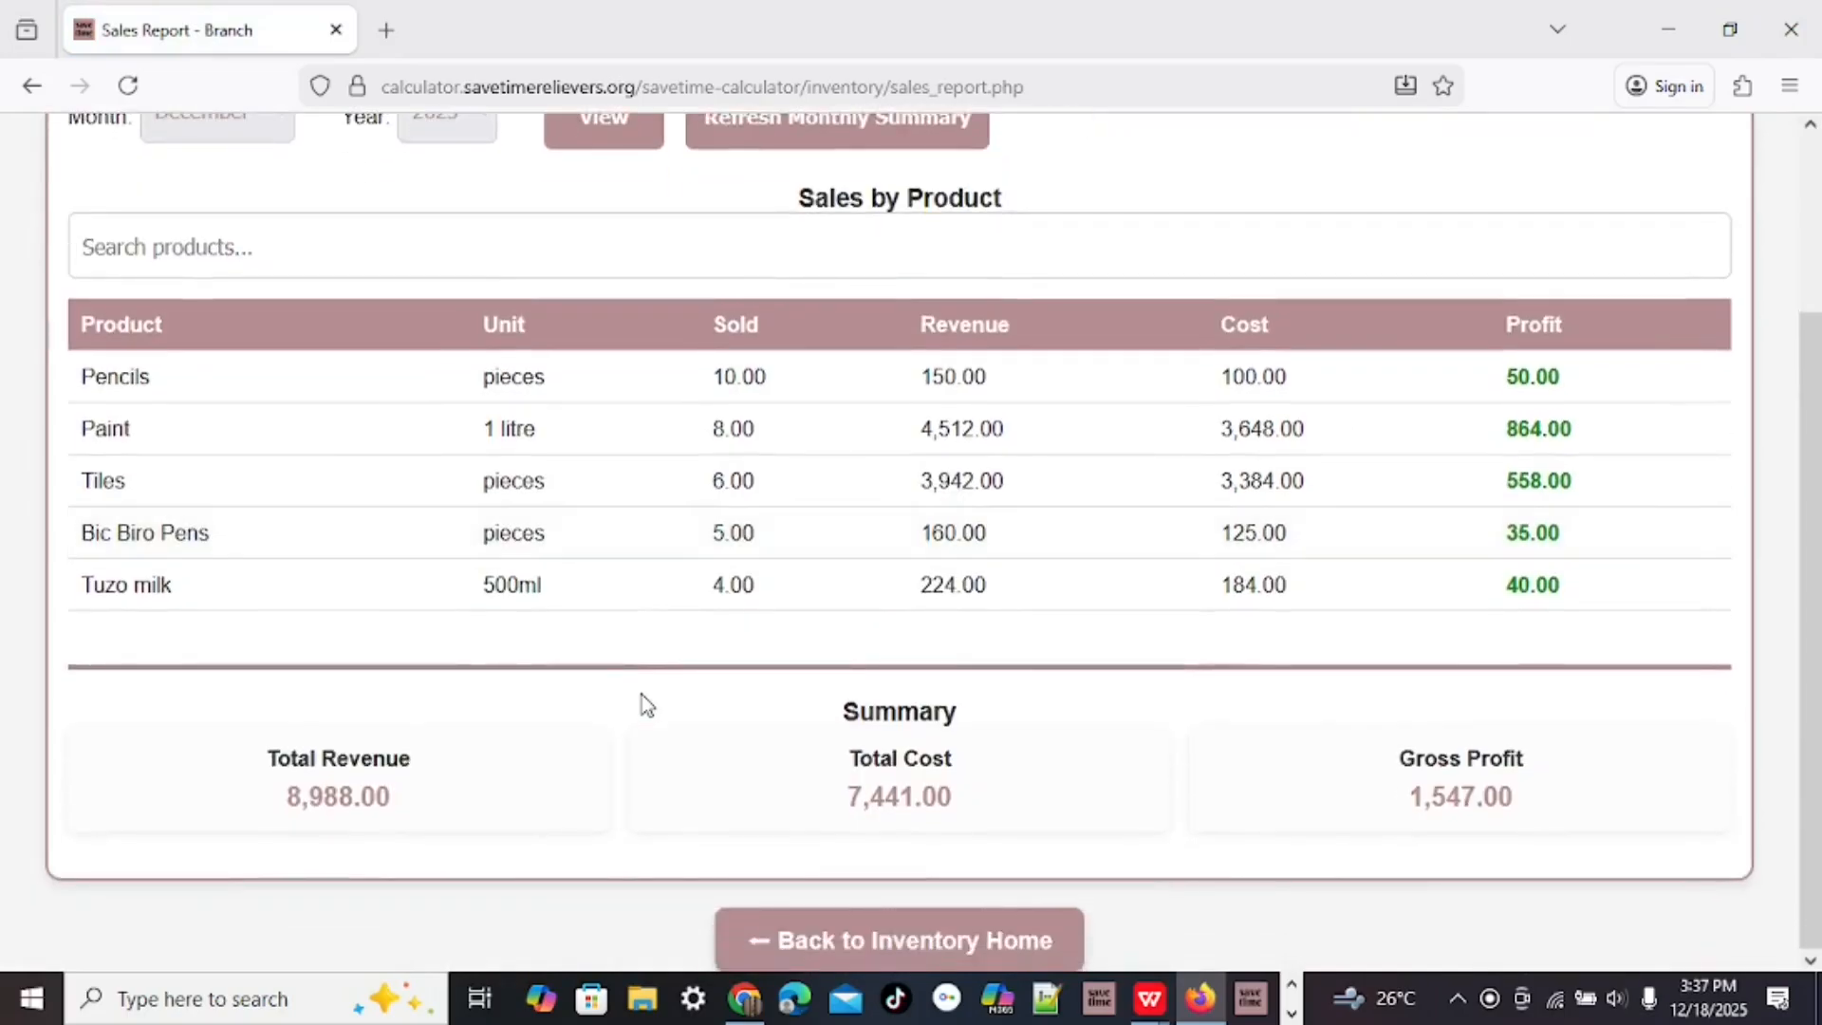
scroll(641, 702, up, 2)
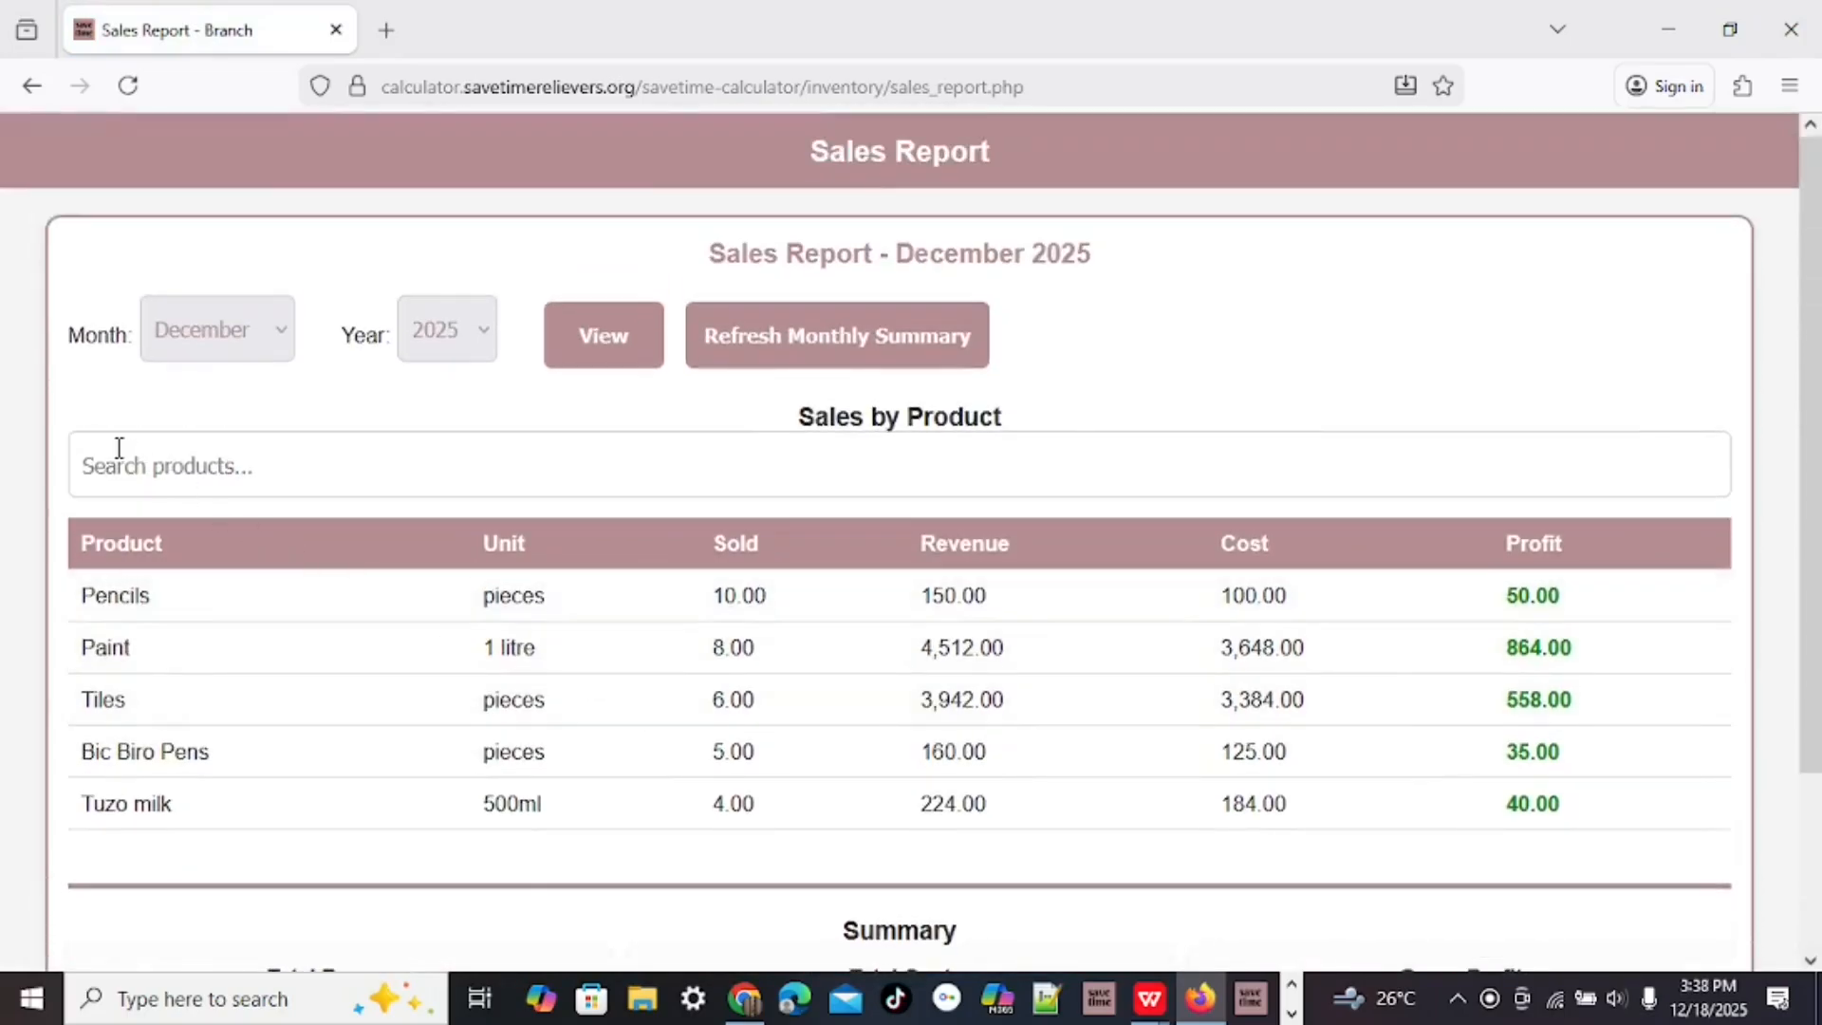
click(108, 472)
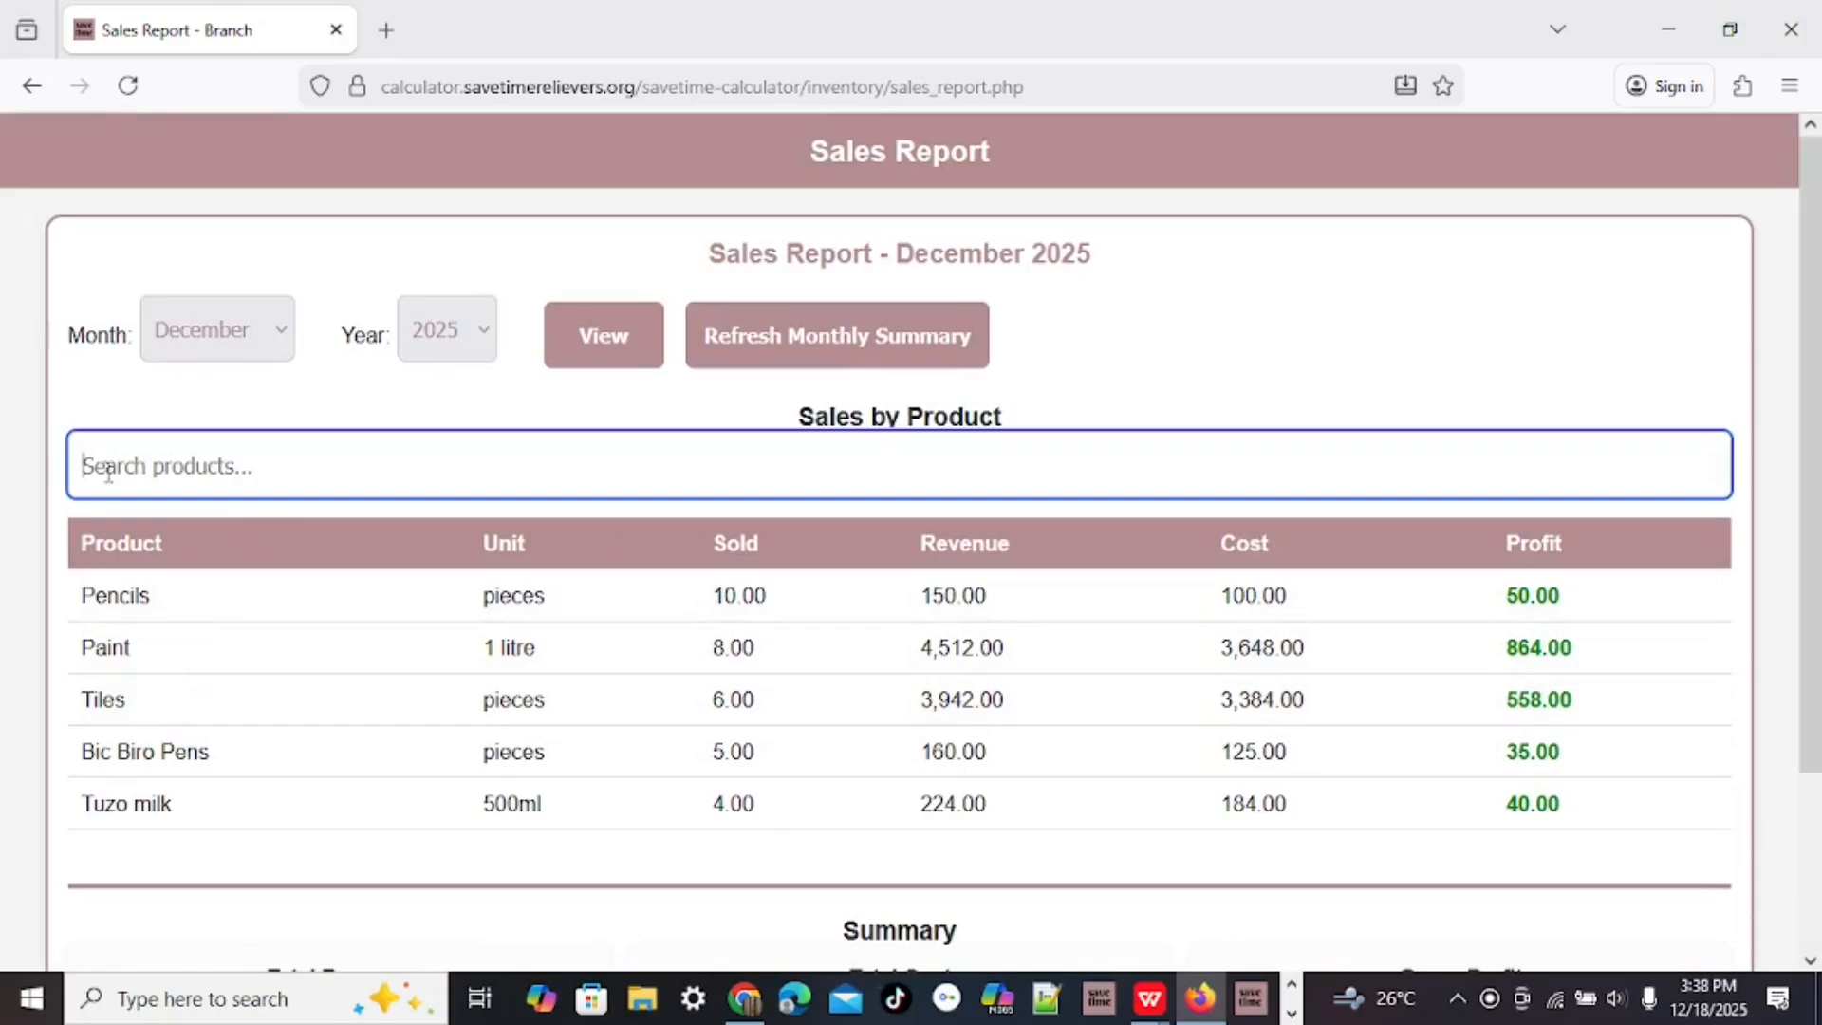
text(paint)
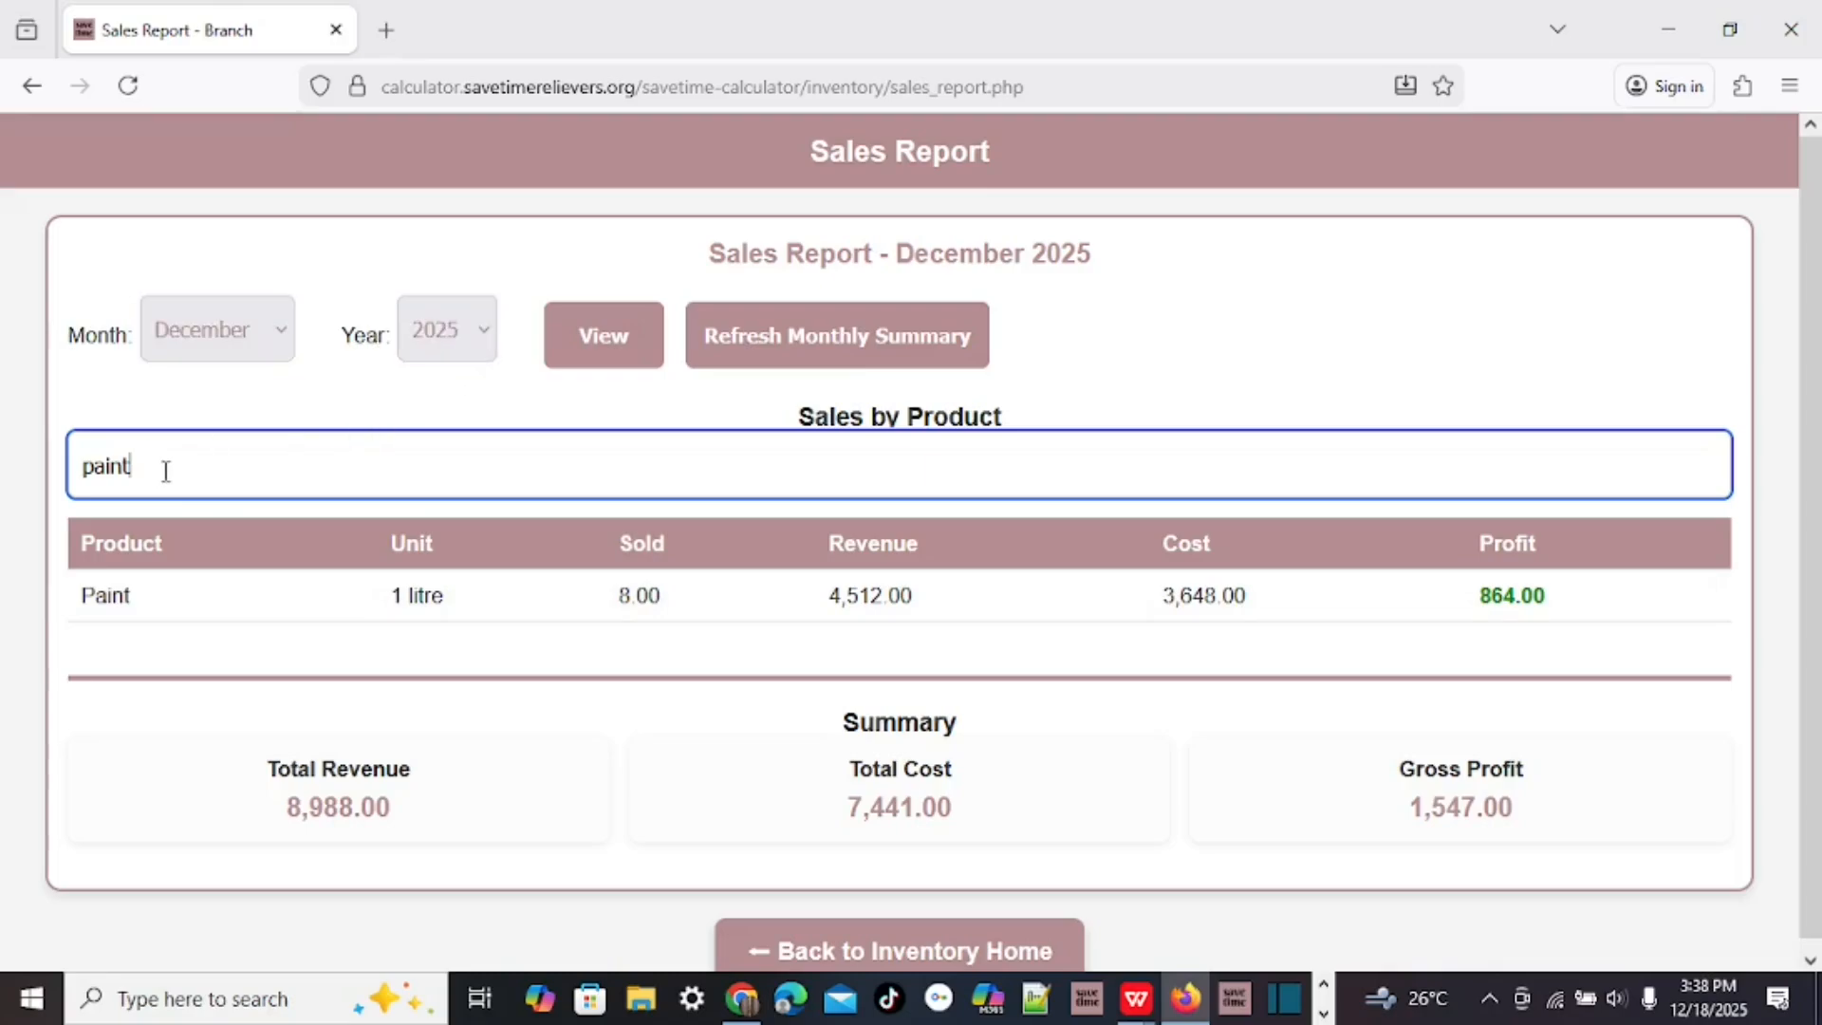
Clear the paint search, review the 8,988.00 revenue and 1,547.00 profit summary, then return home.
drag(165, 471, 3, 467)
key(BackSpace)
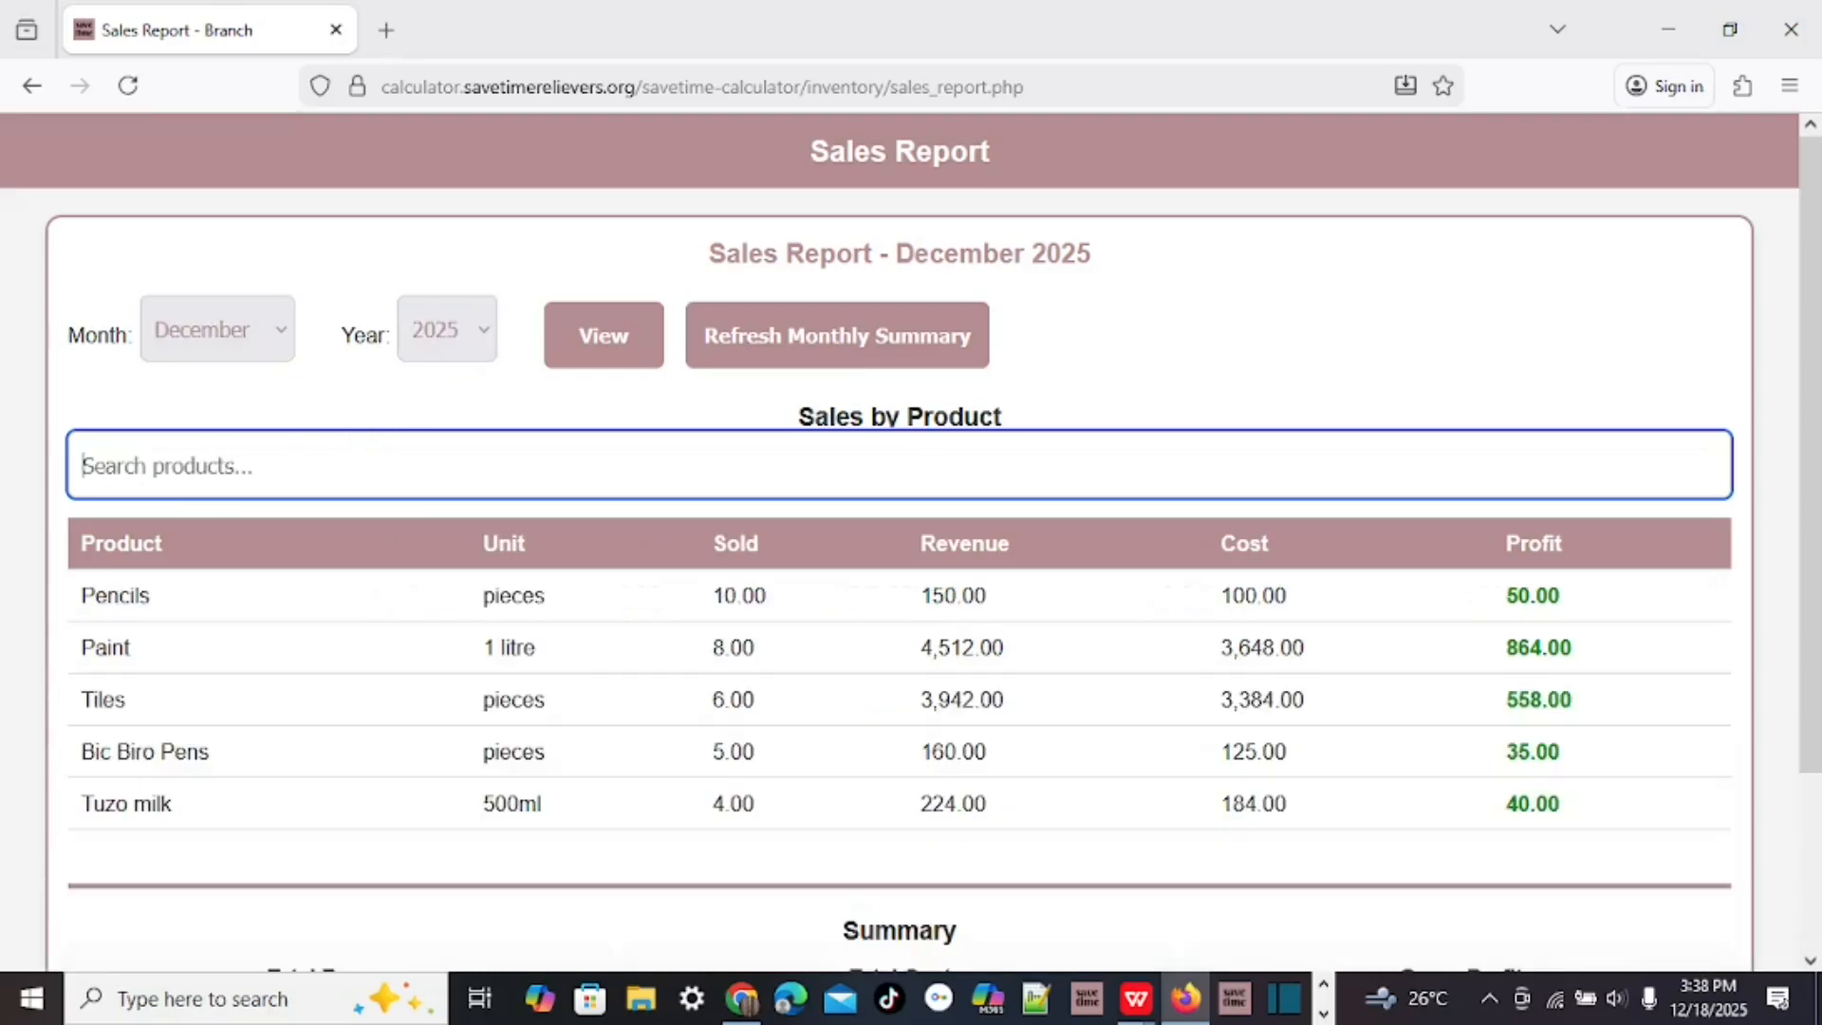
click(285, 340)
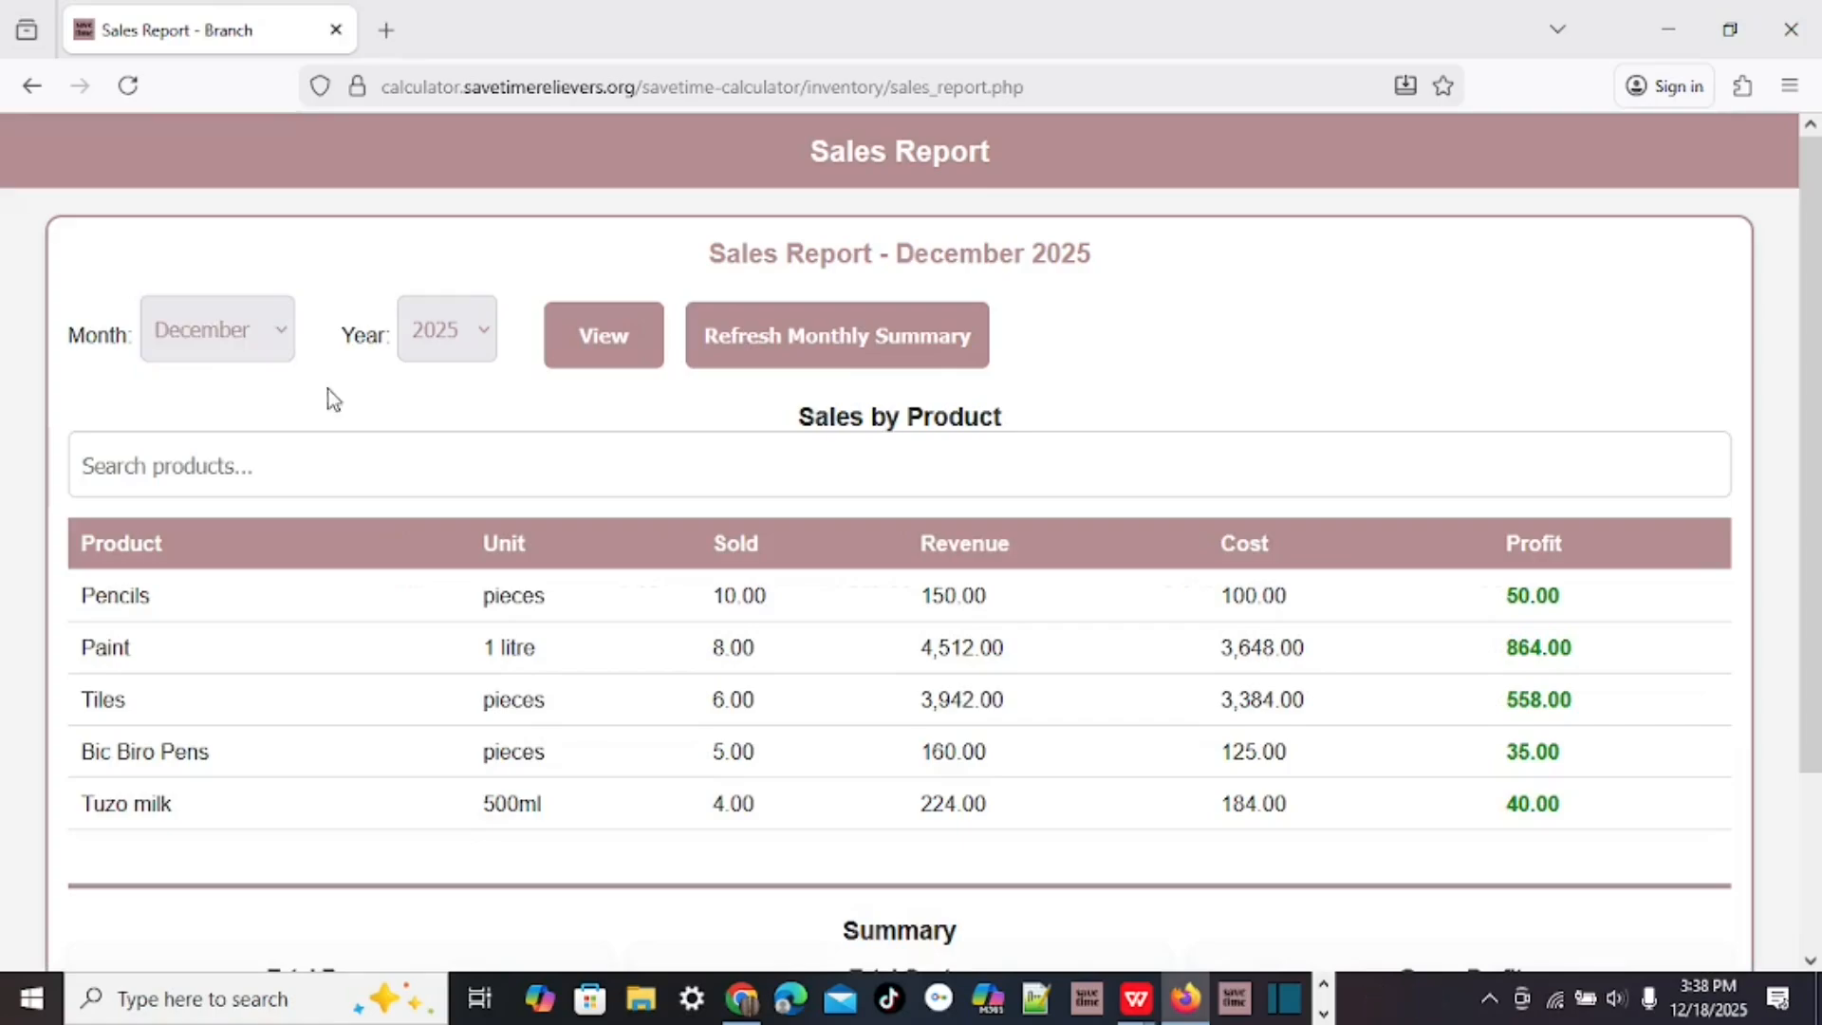
scroll(402, 418, down, 2)
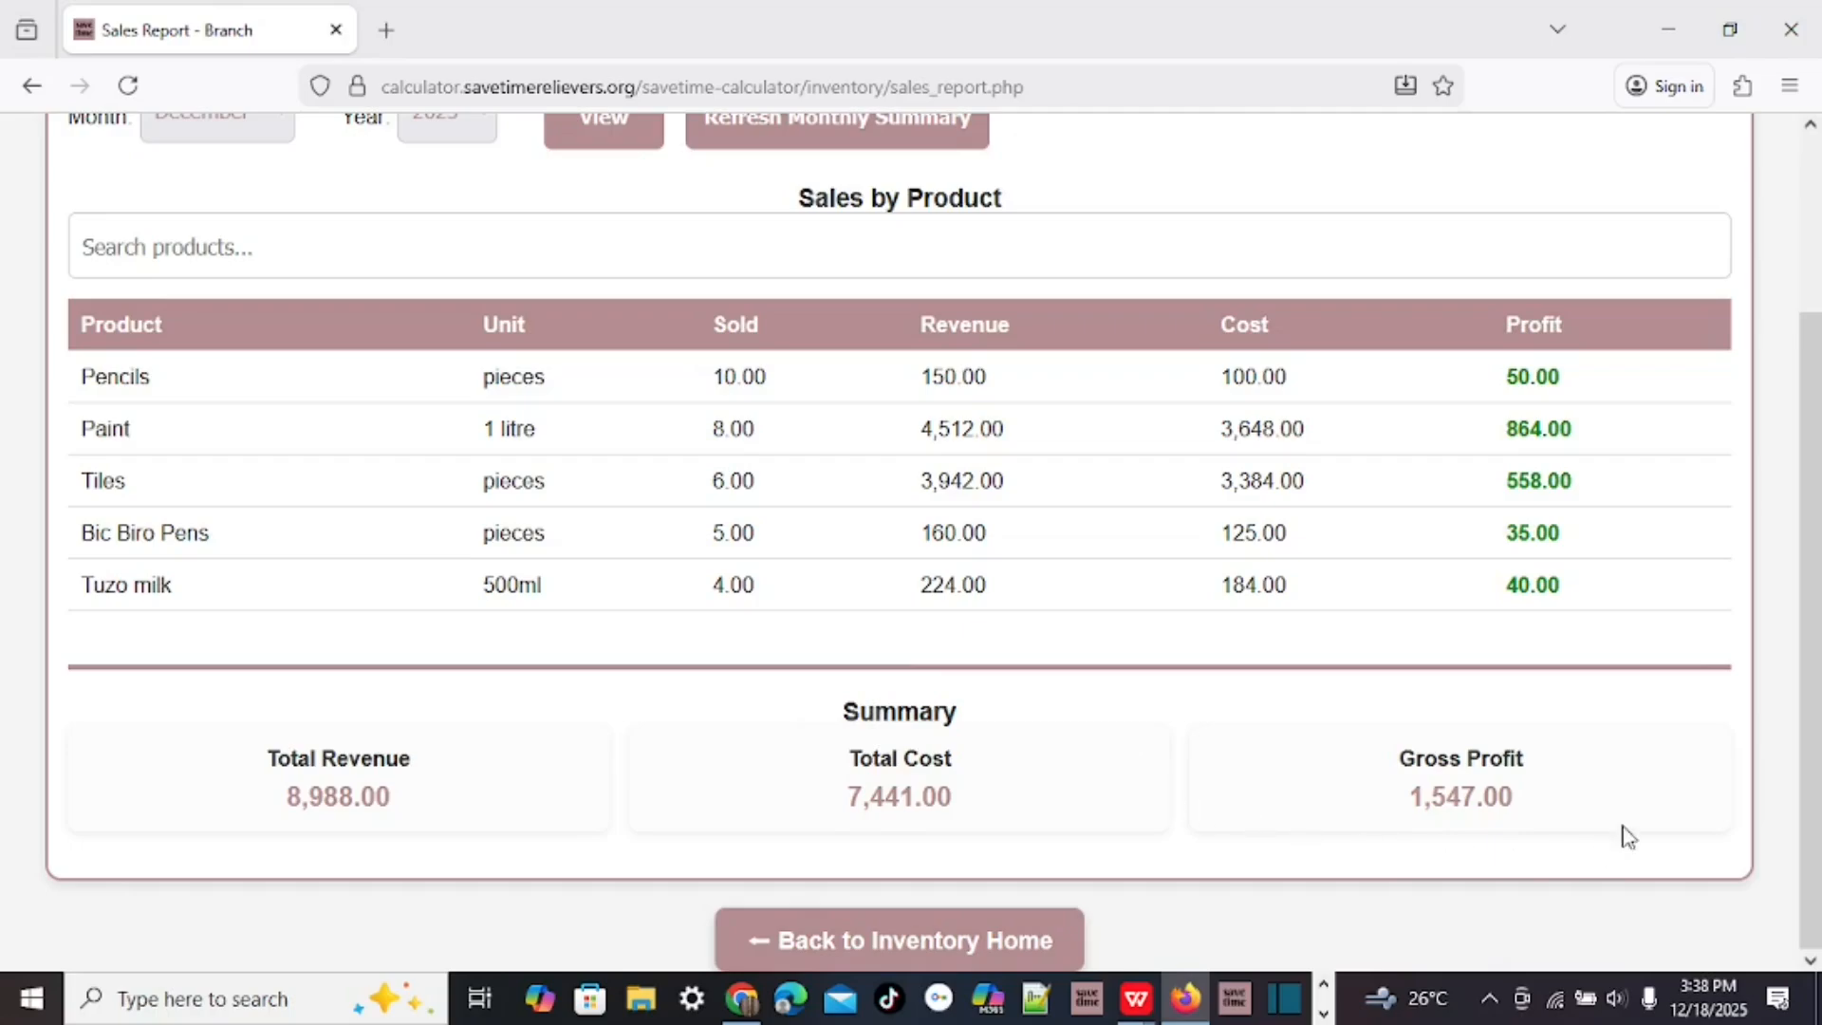
scroll(1195, 801, up, 3)
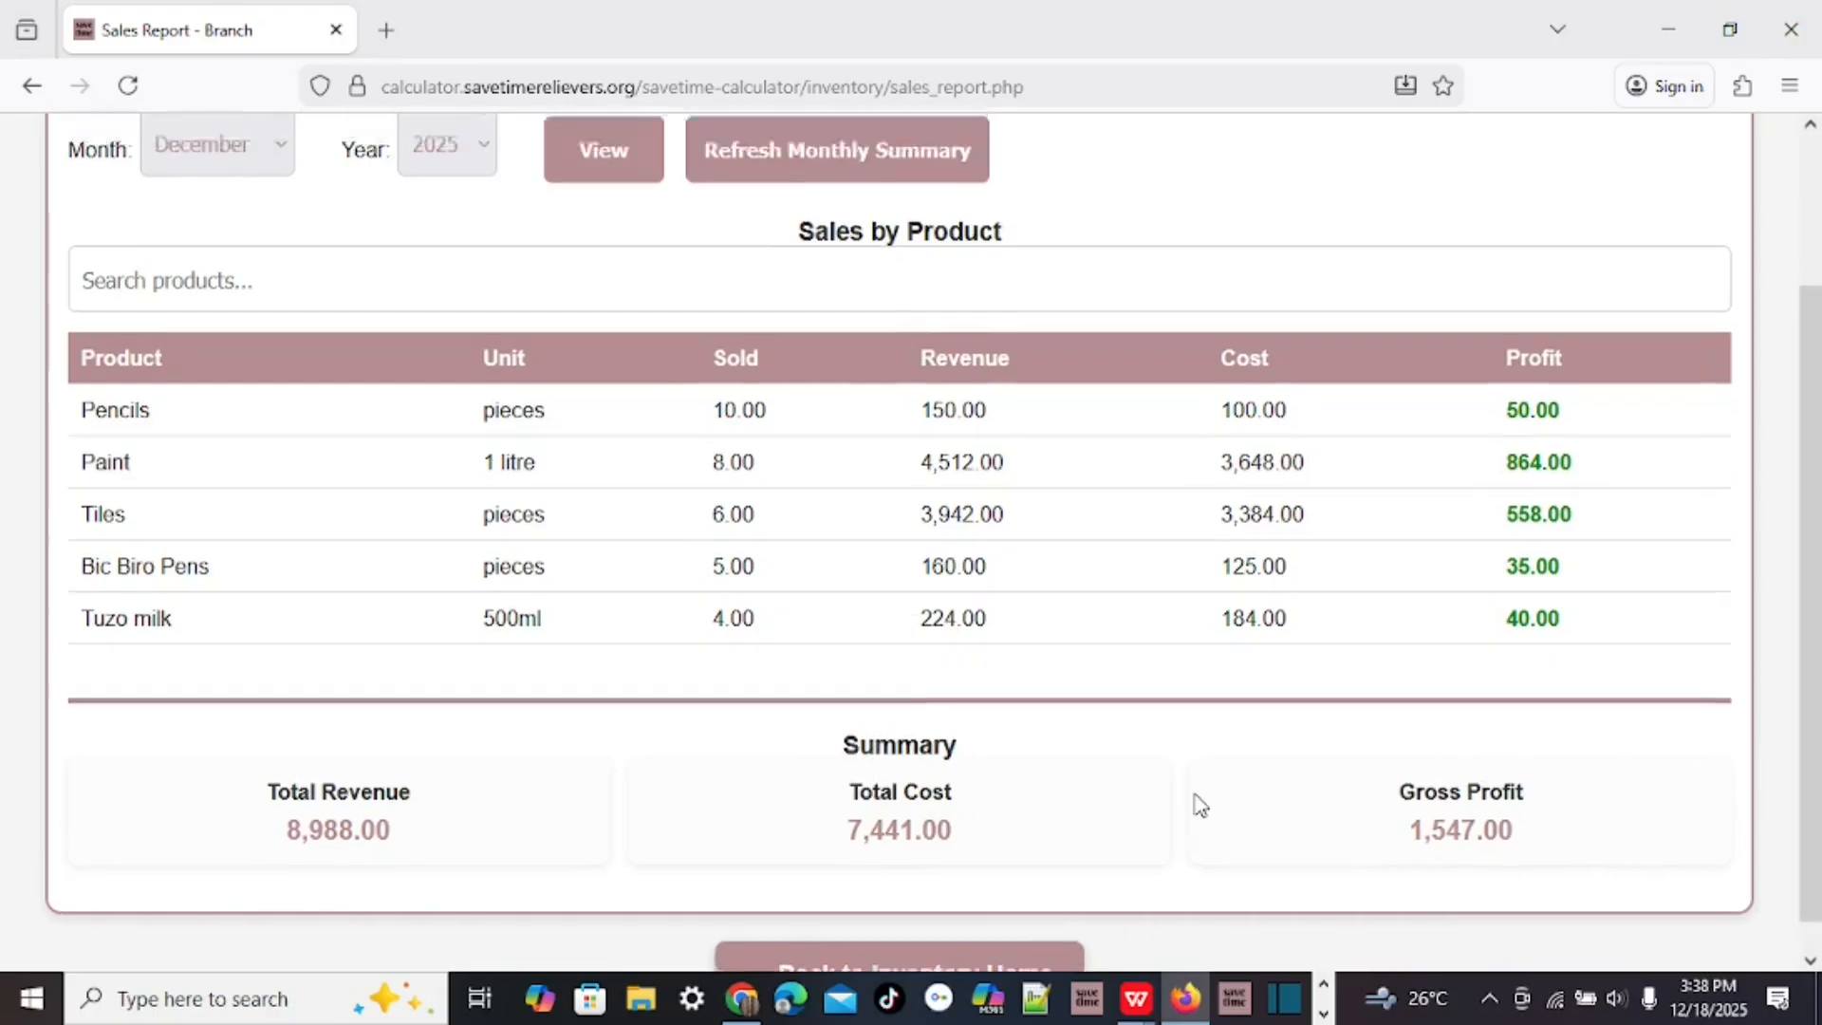
scroll(1063, 844, down, 3)
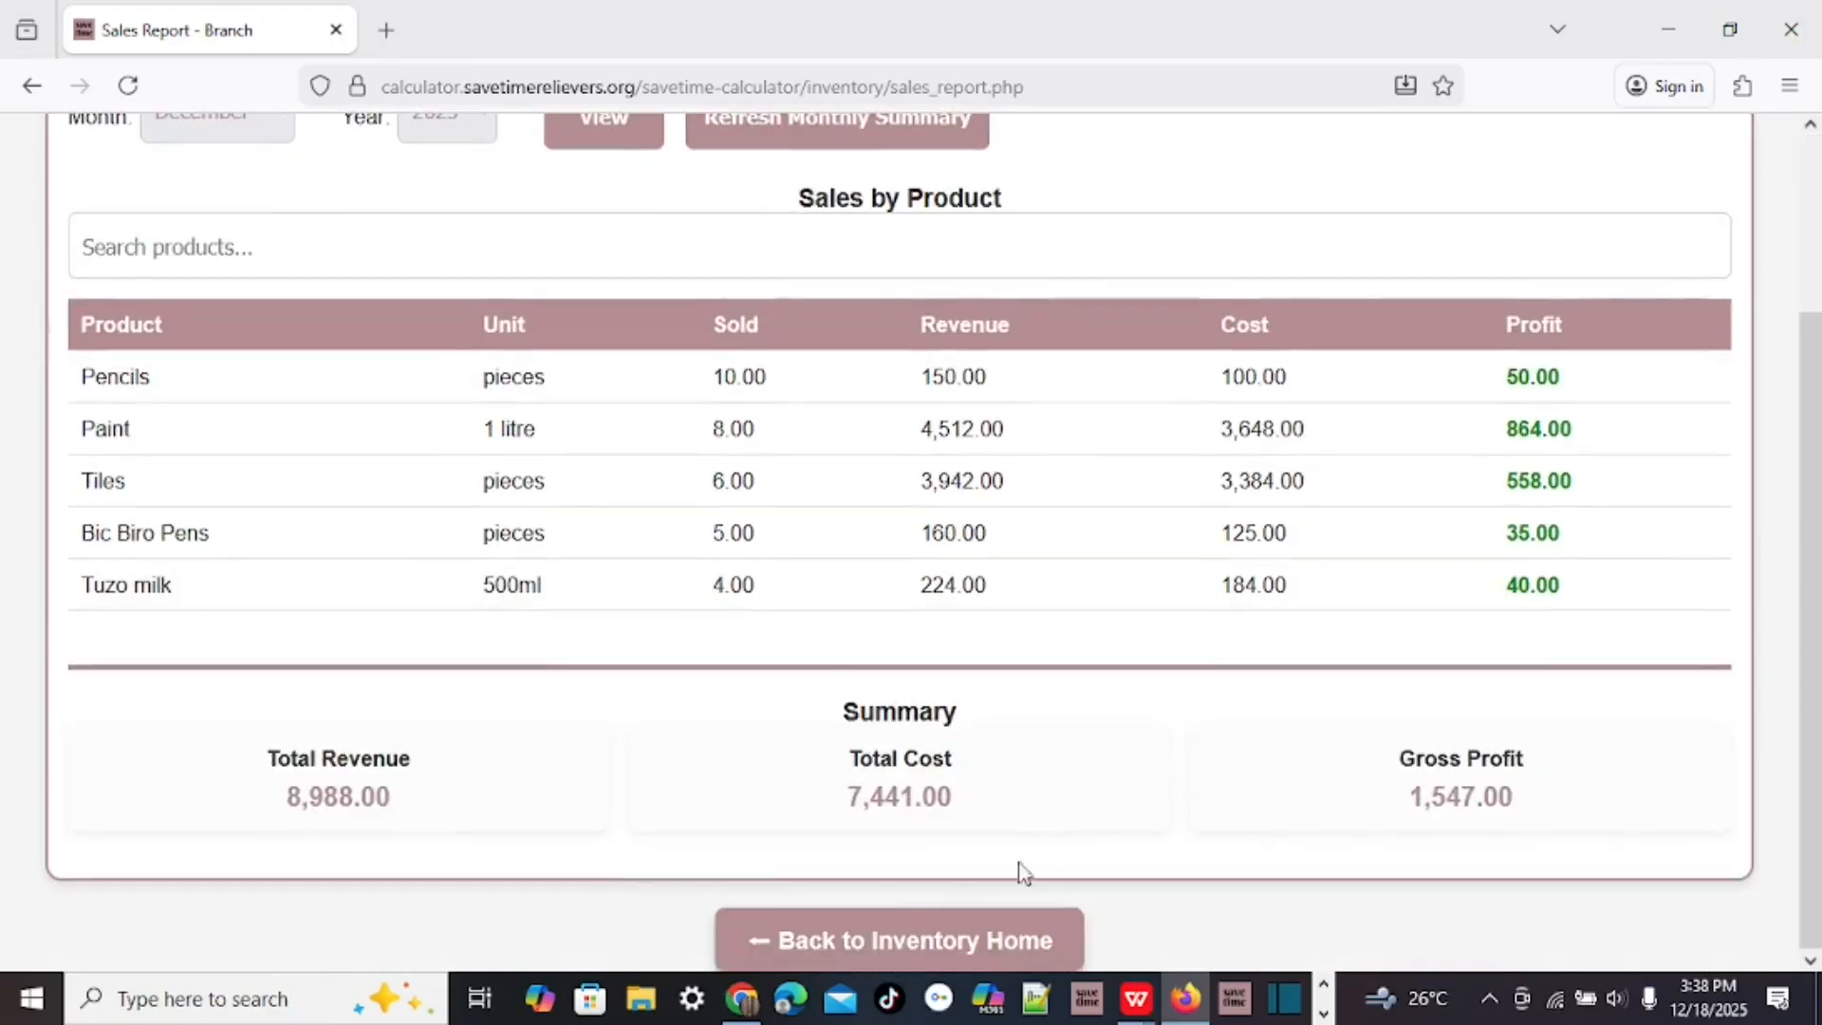
click(888, 944)
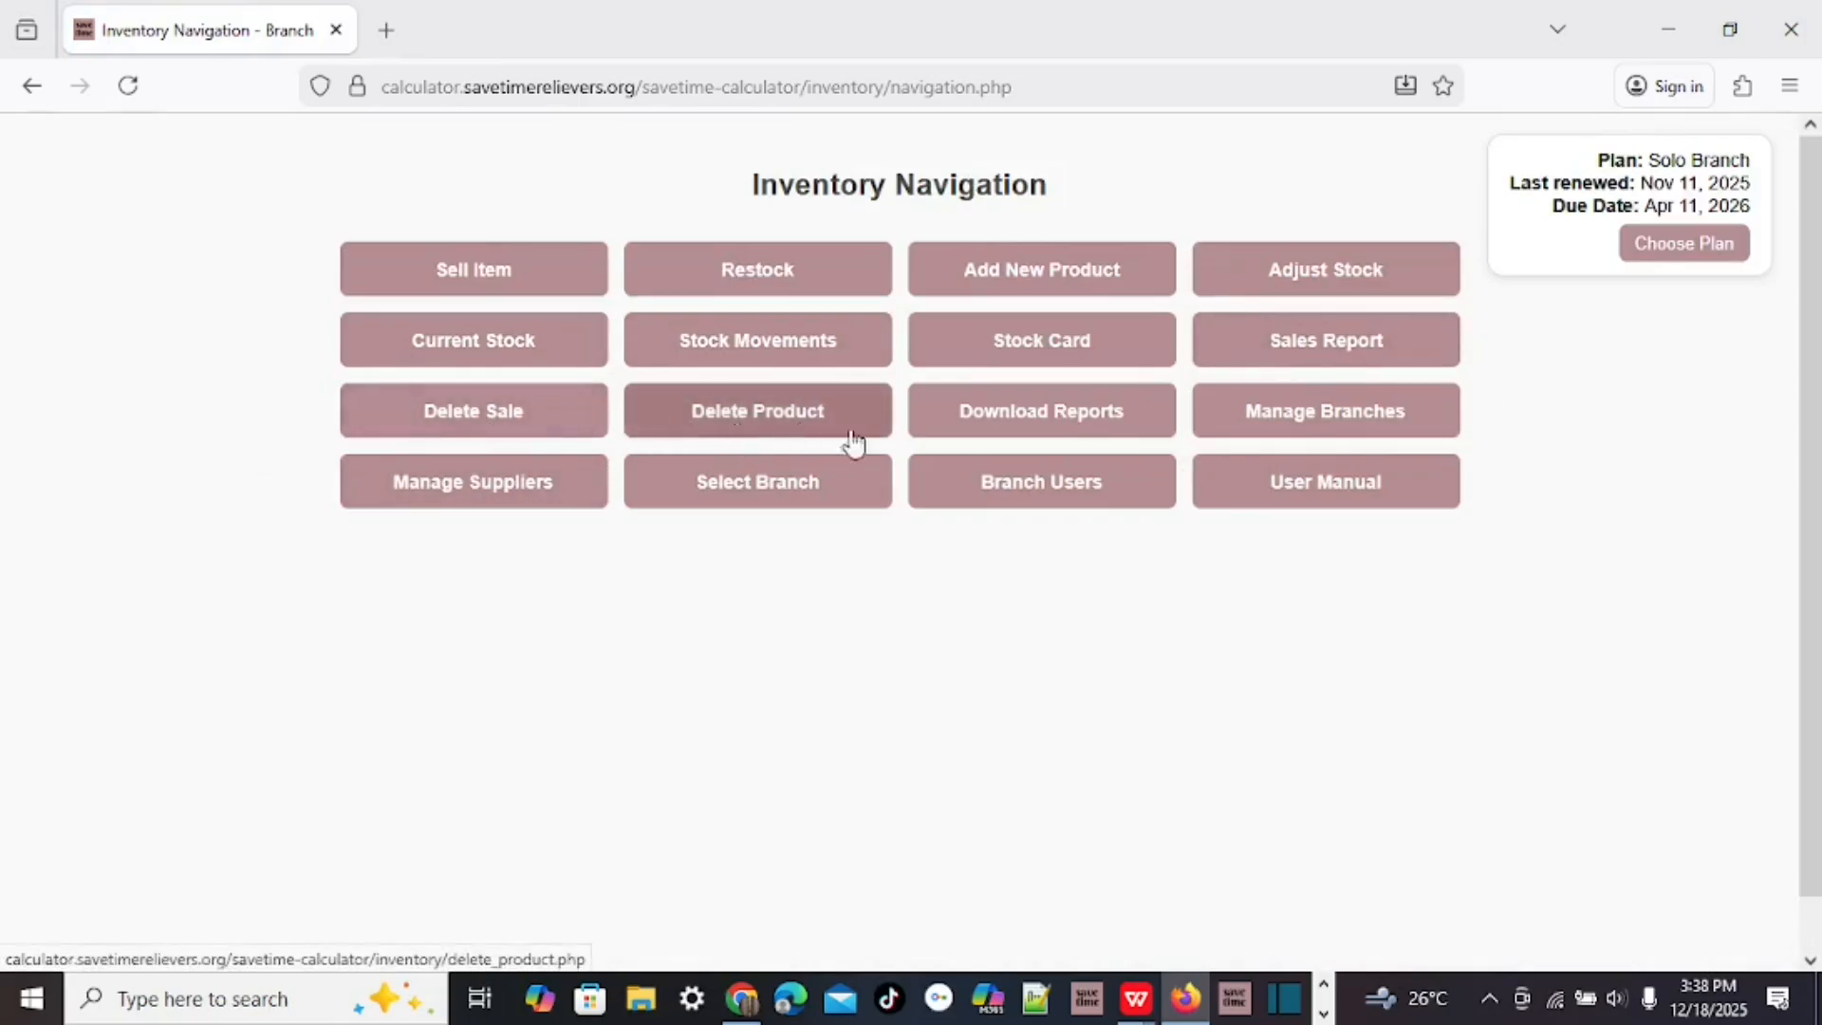
click(513, 427)
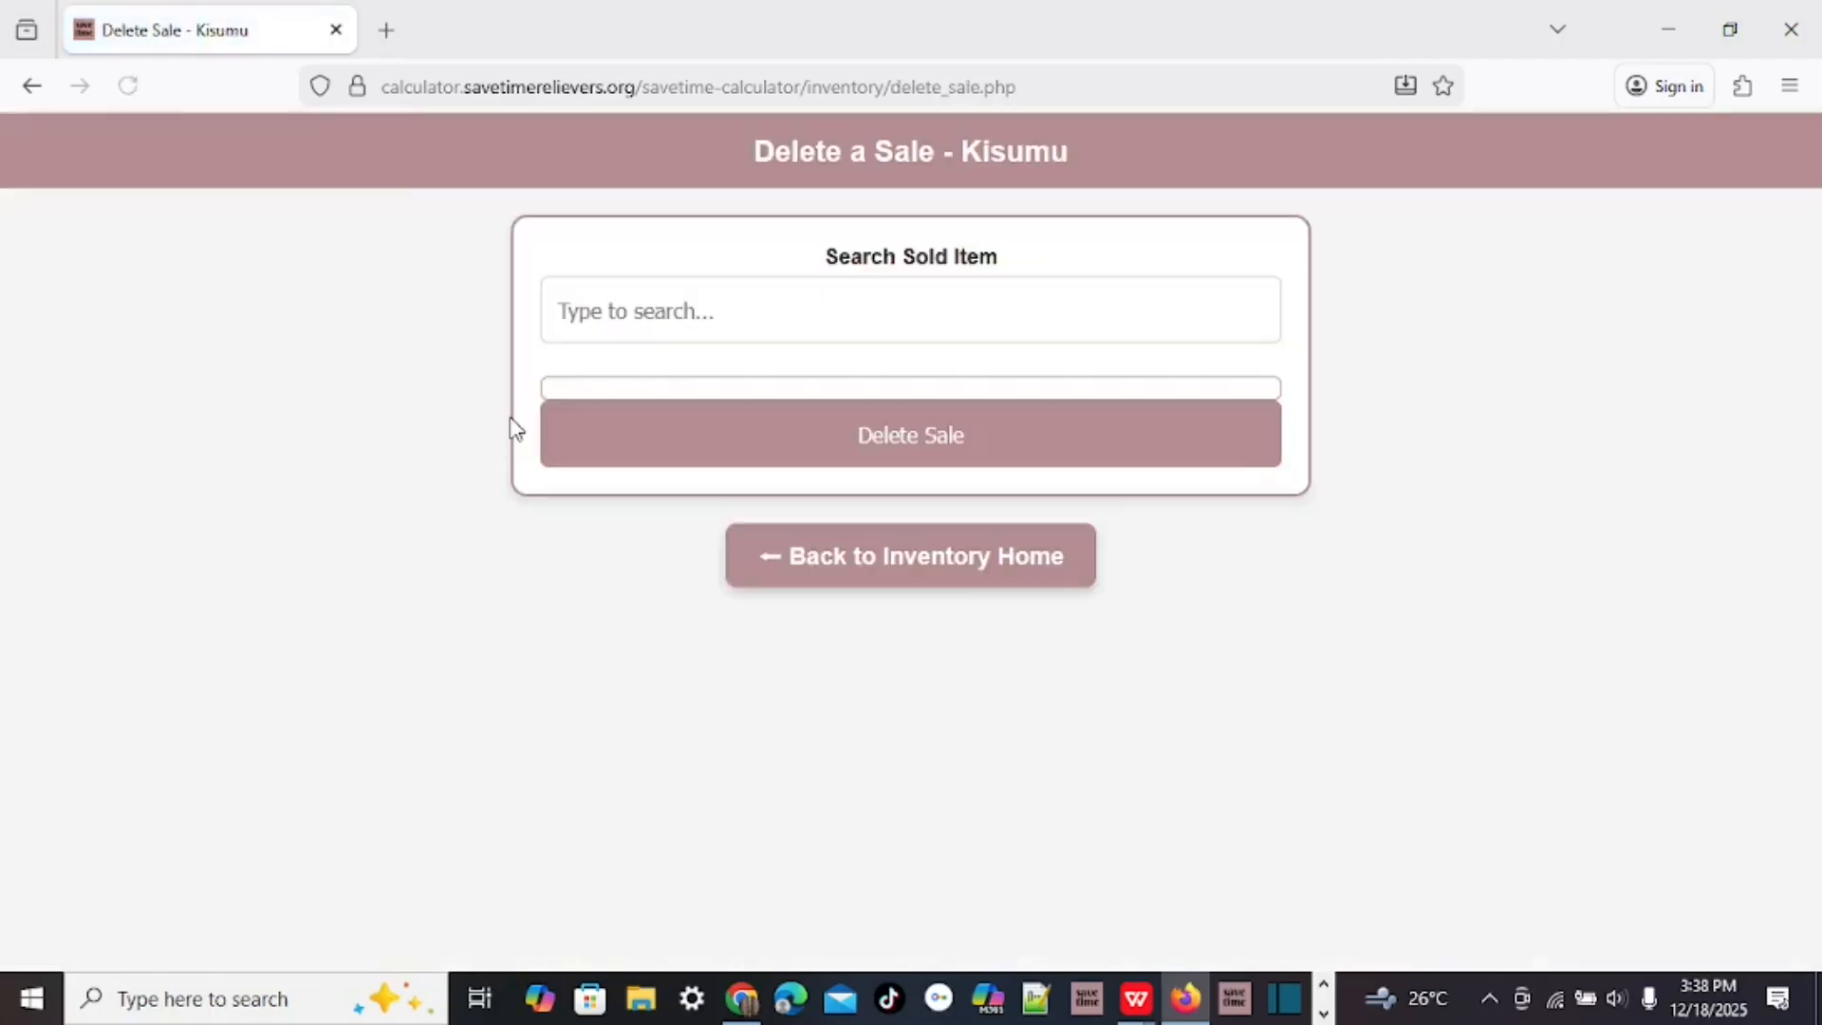
click(603, 299)
text(paint)
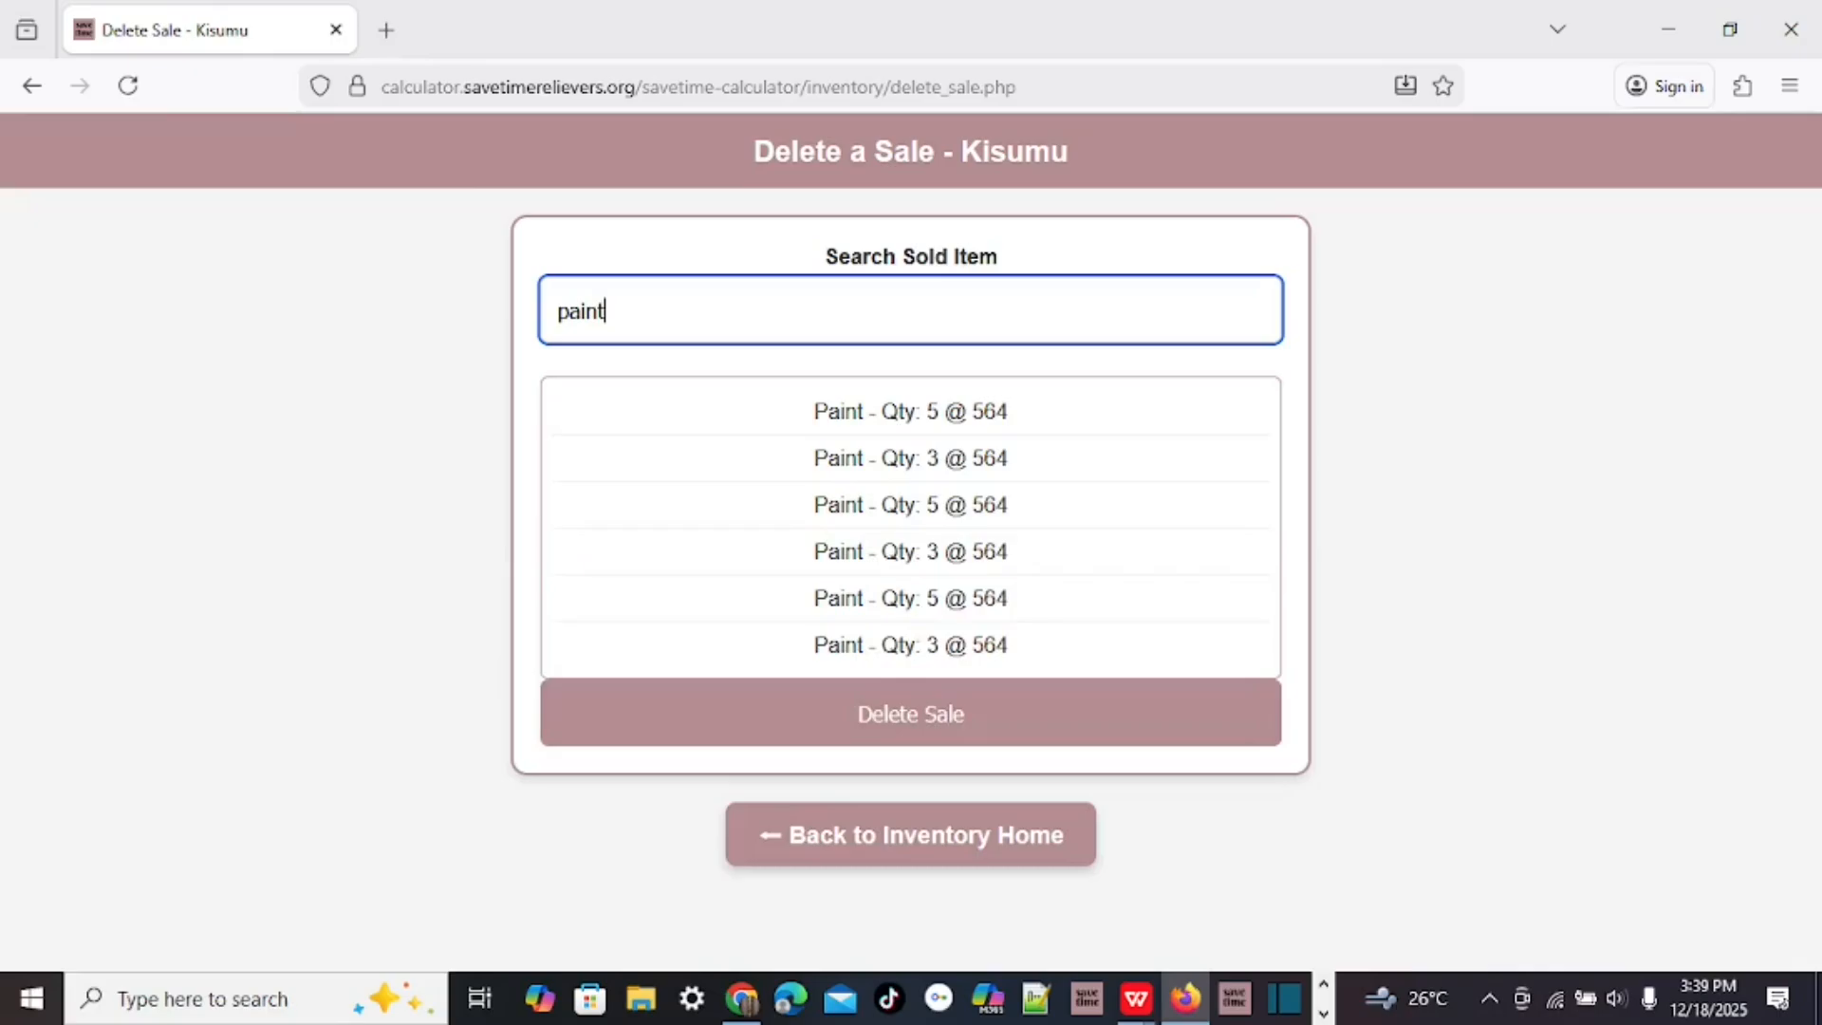
click(894, 839)
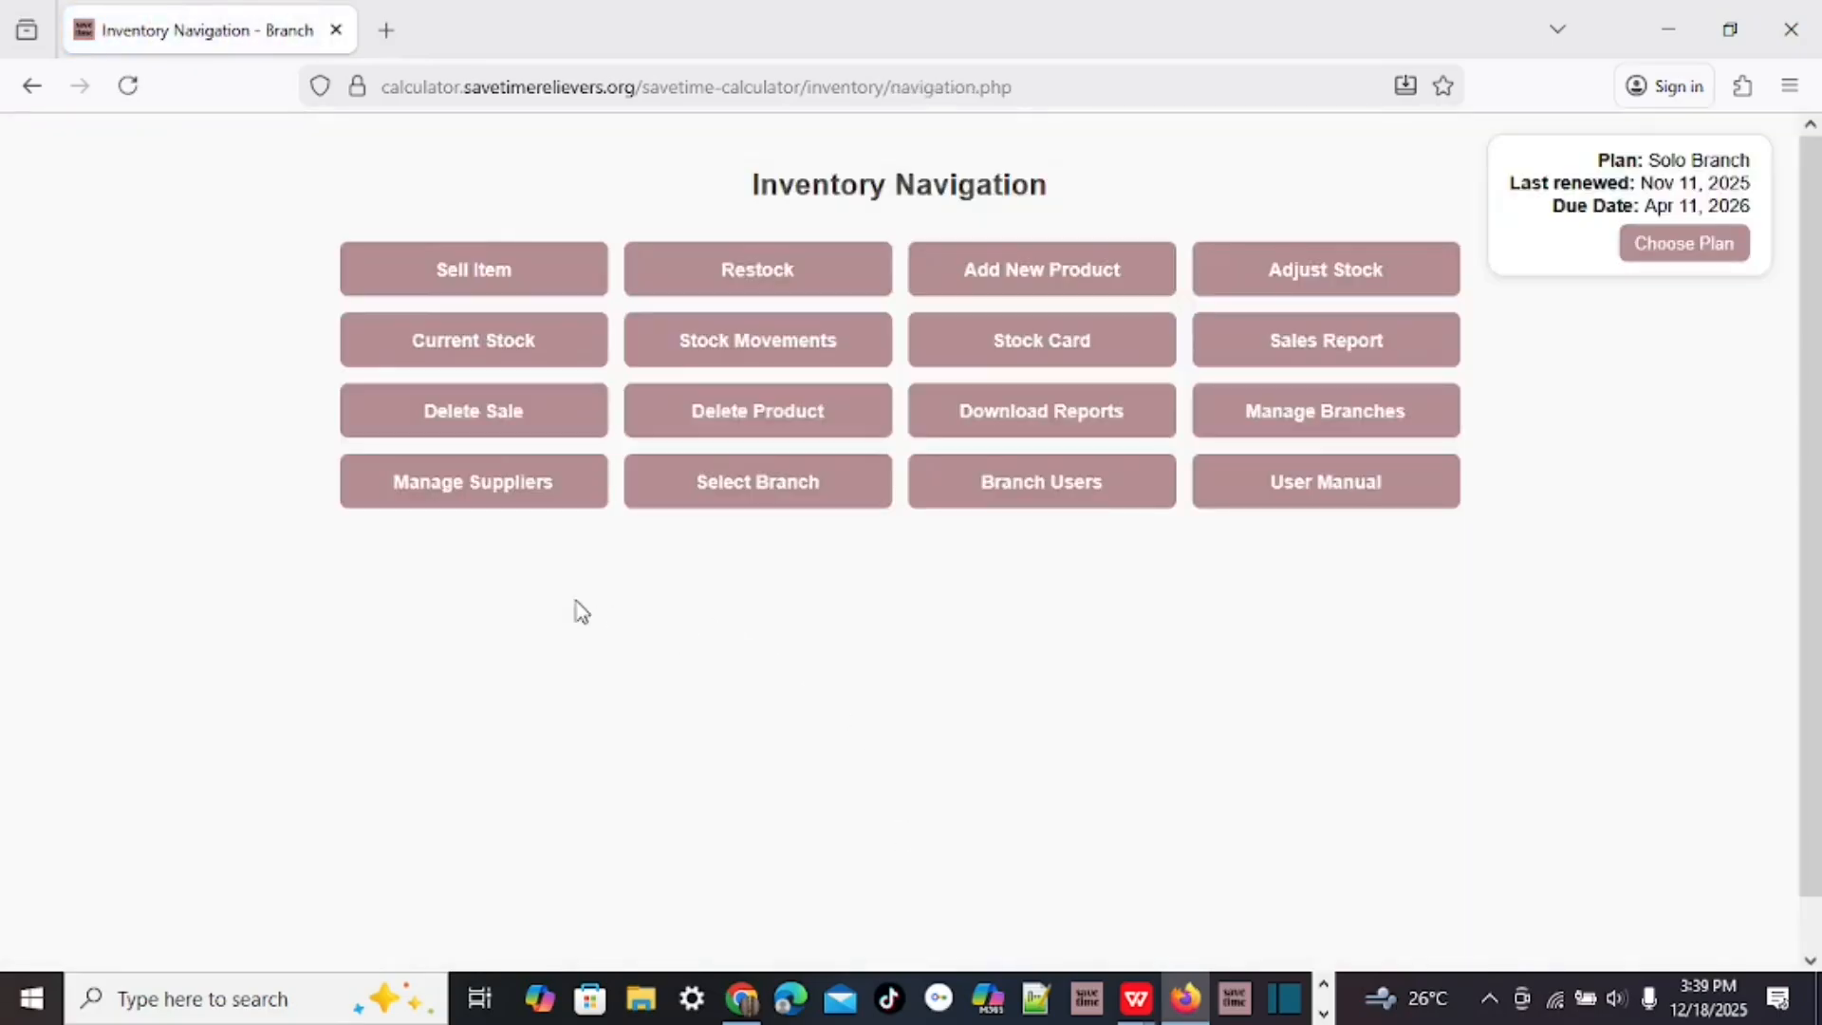
click(800, 411)
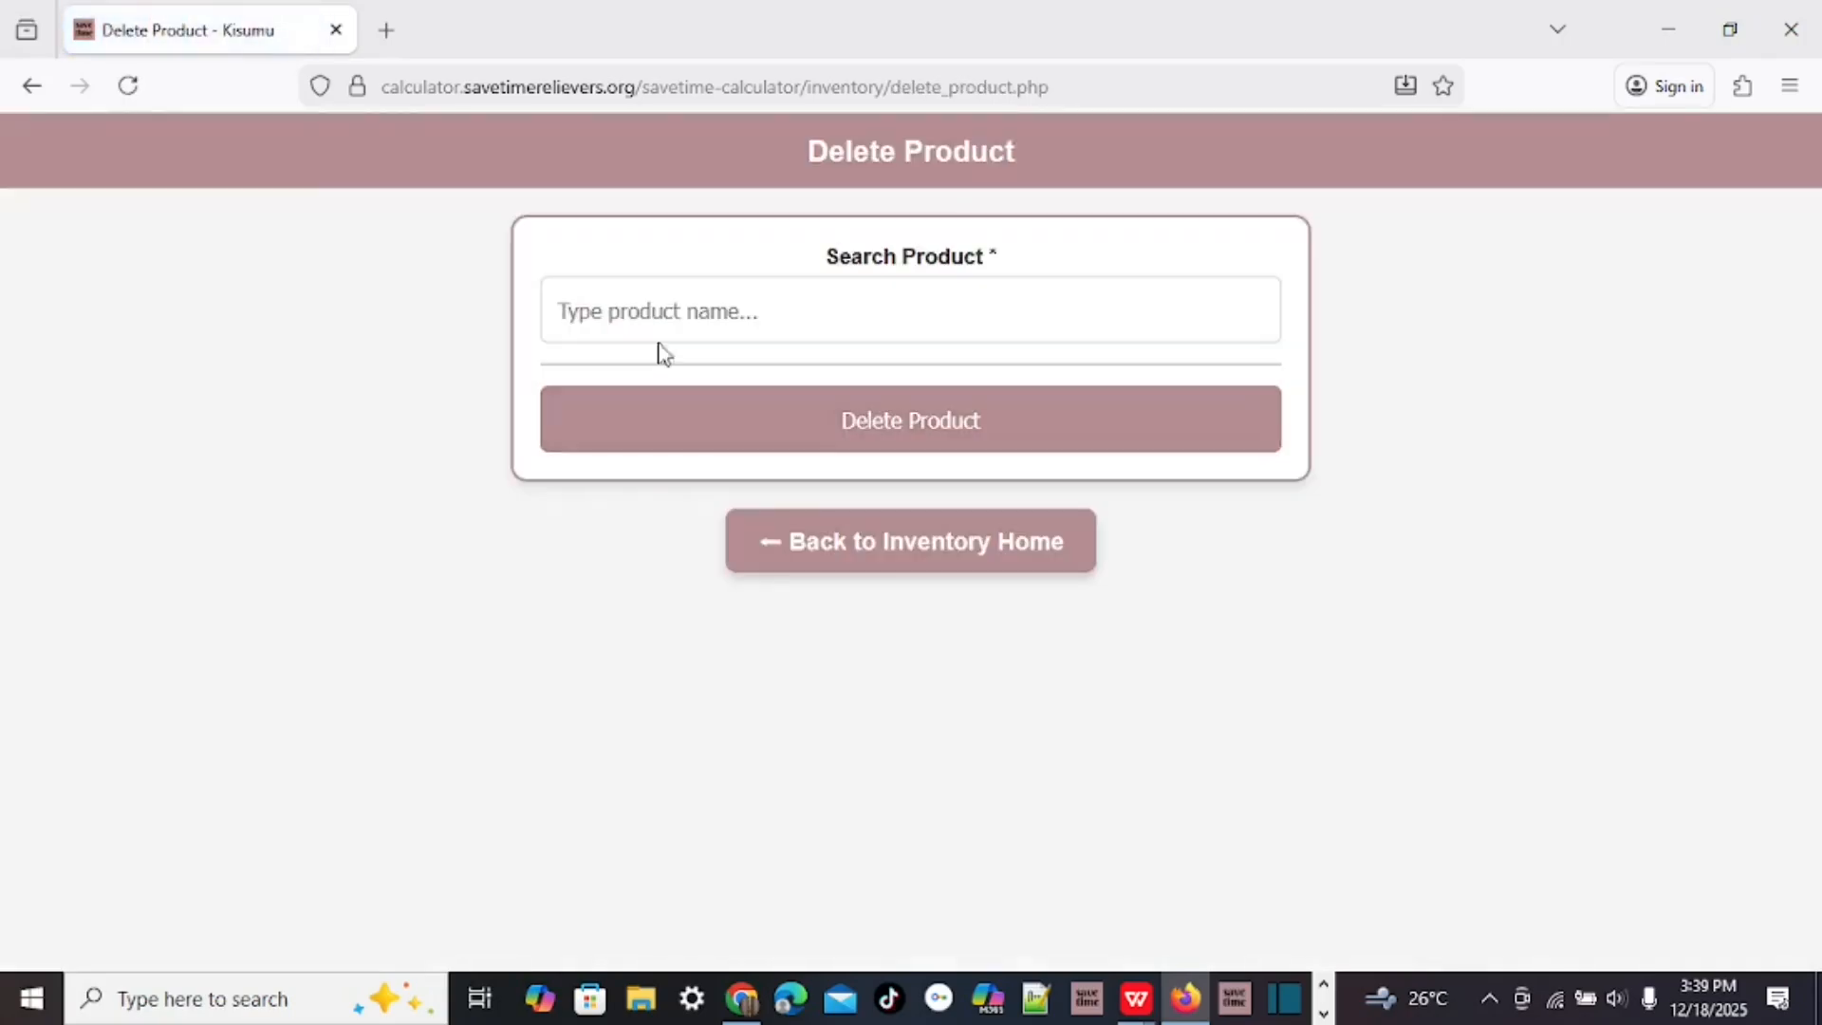
click(614, 306)
text(paint)
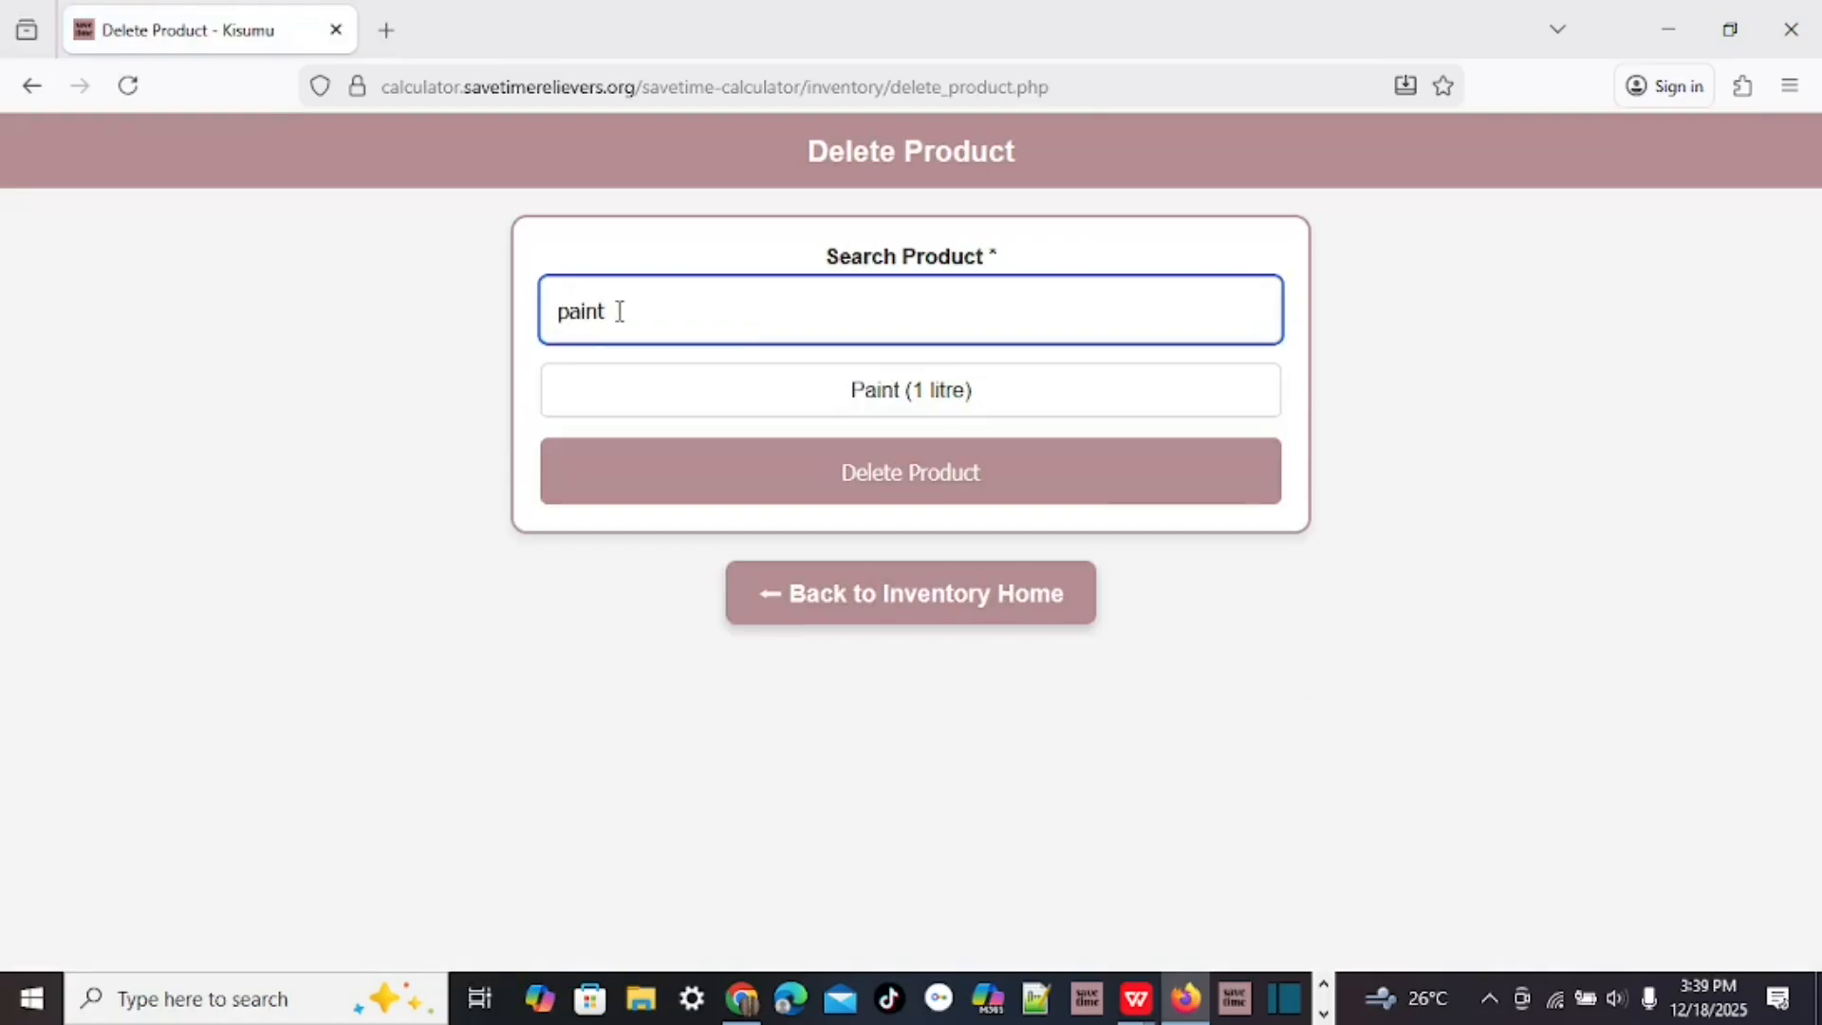
click(925, 403)
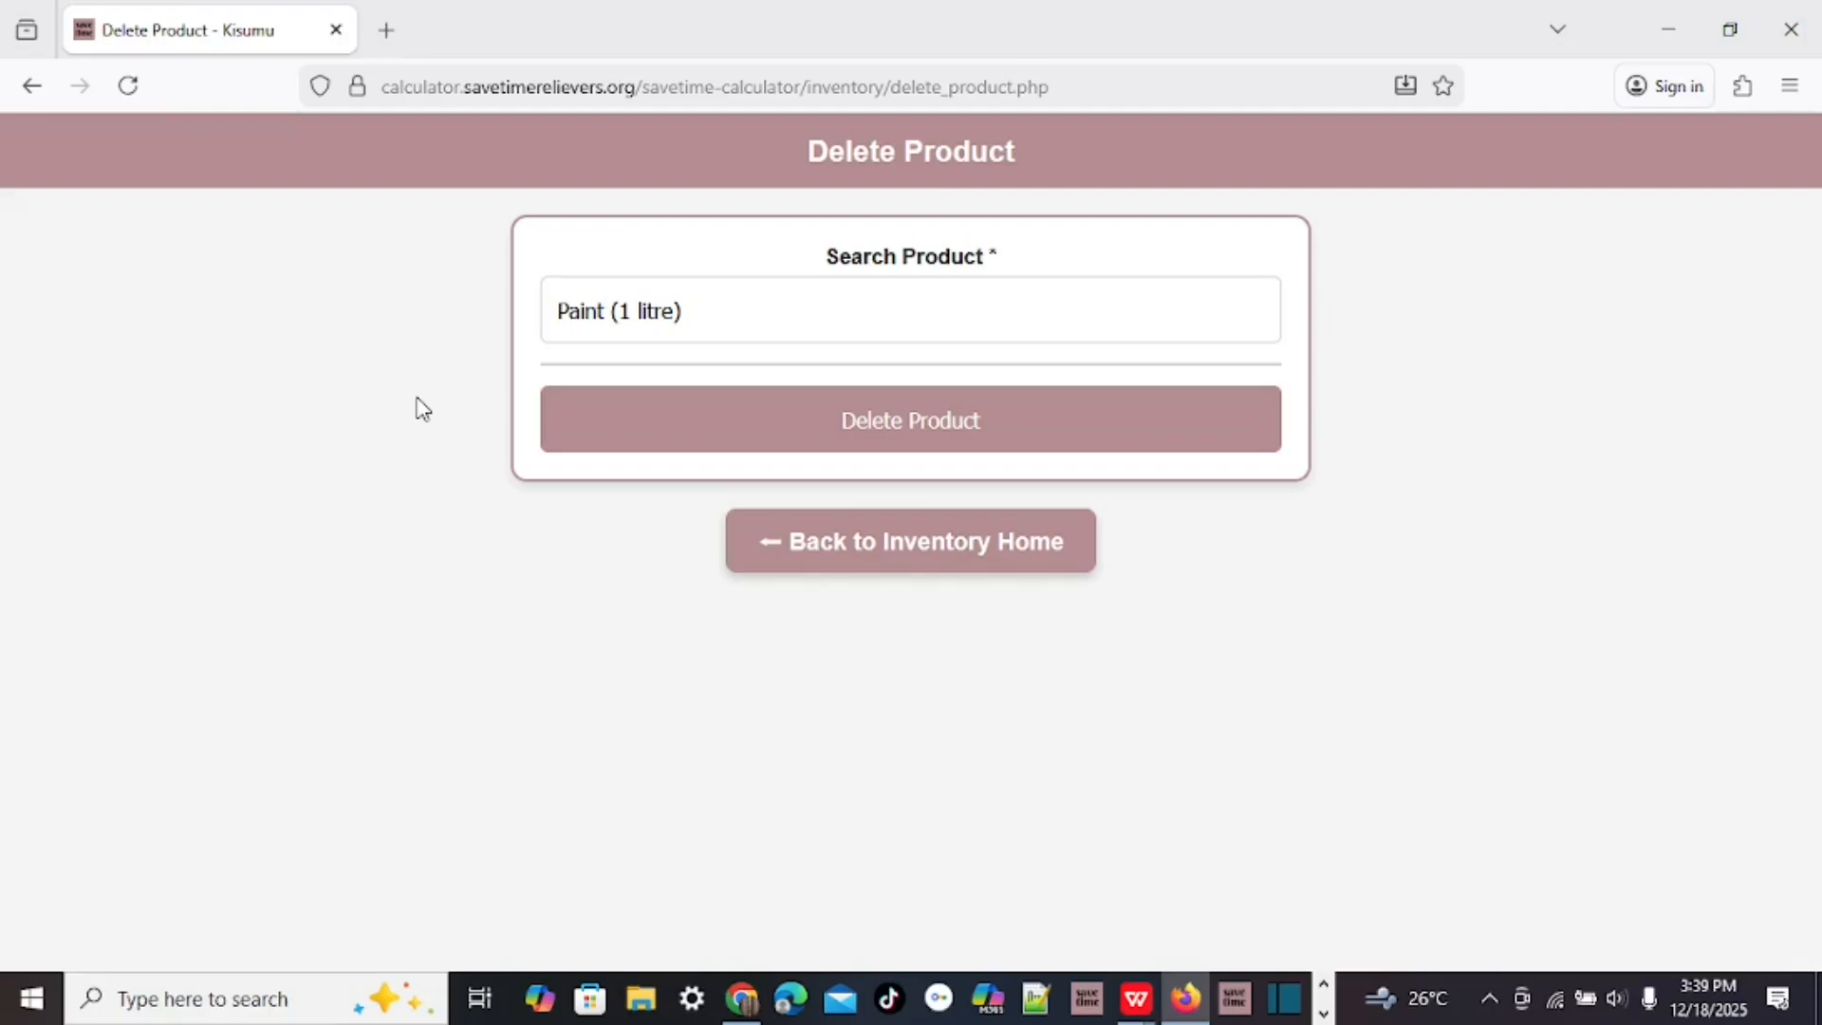
click(952, 555)
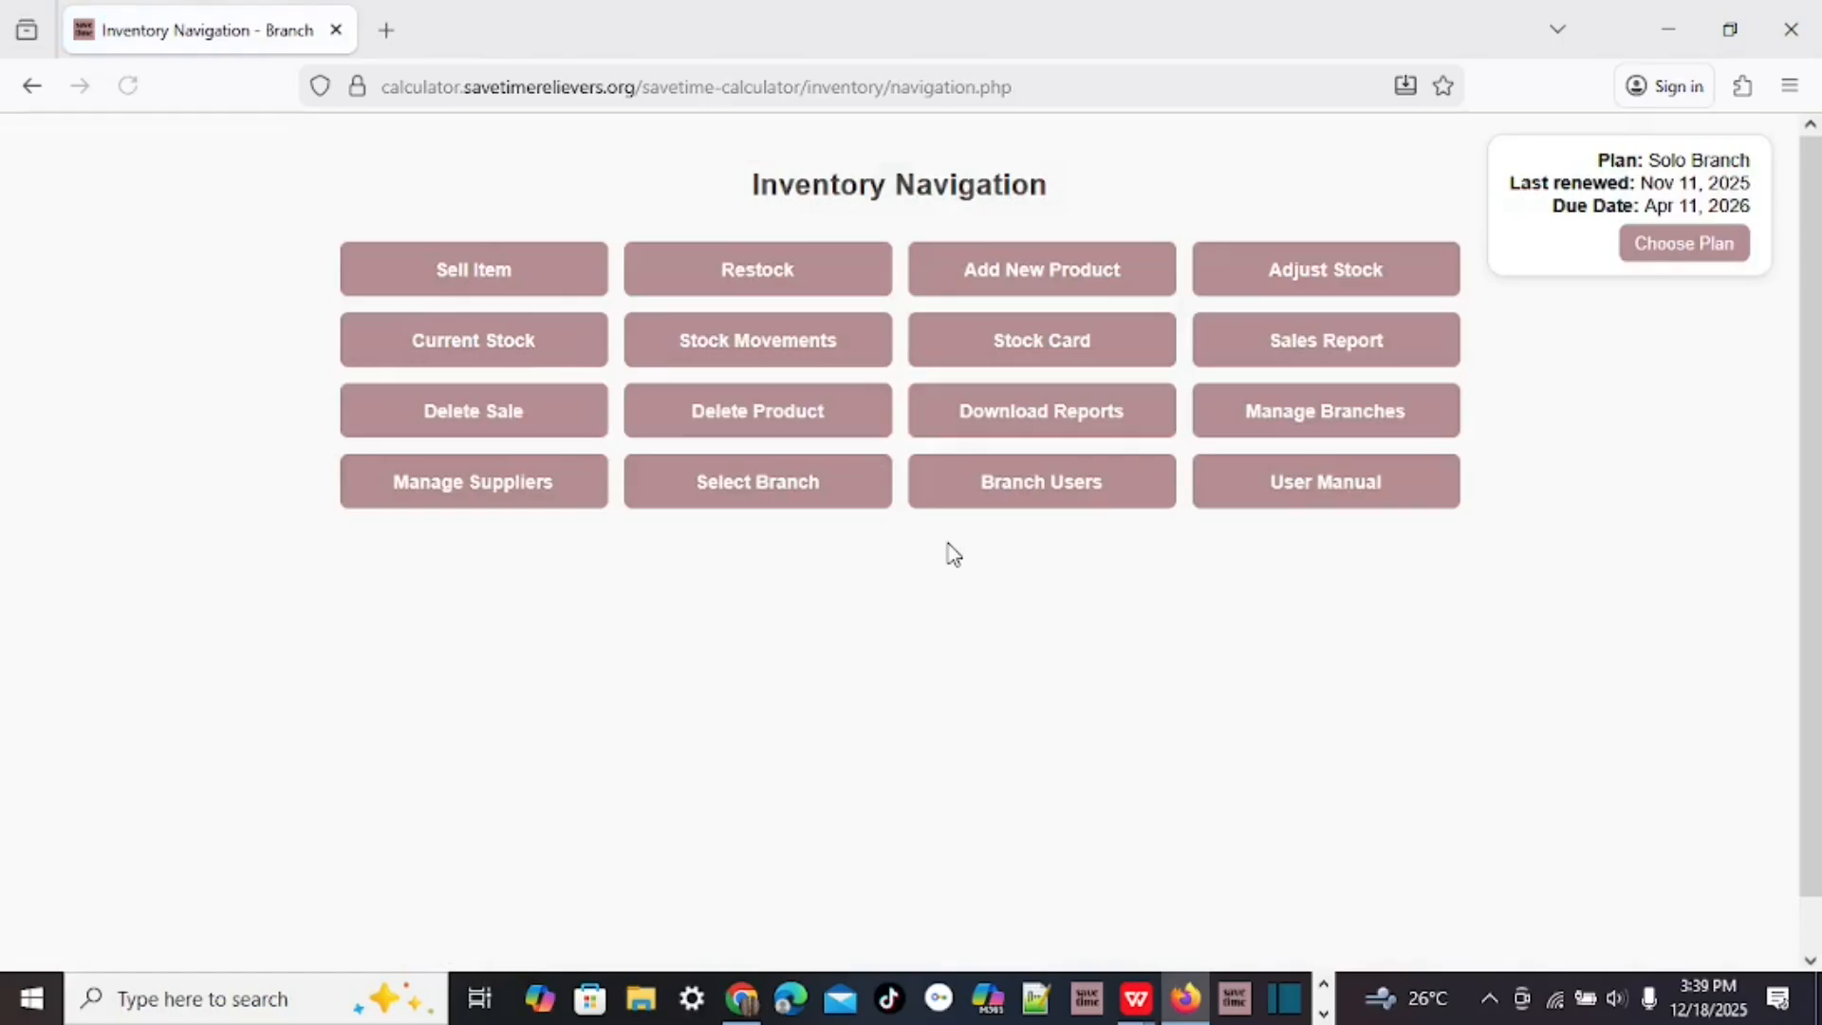
click(1058, 419)
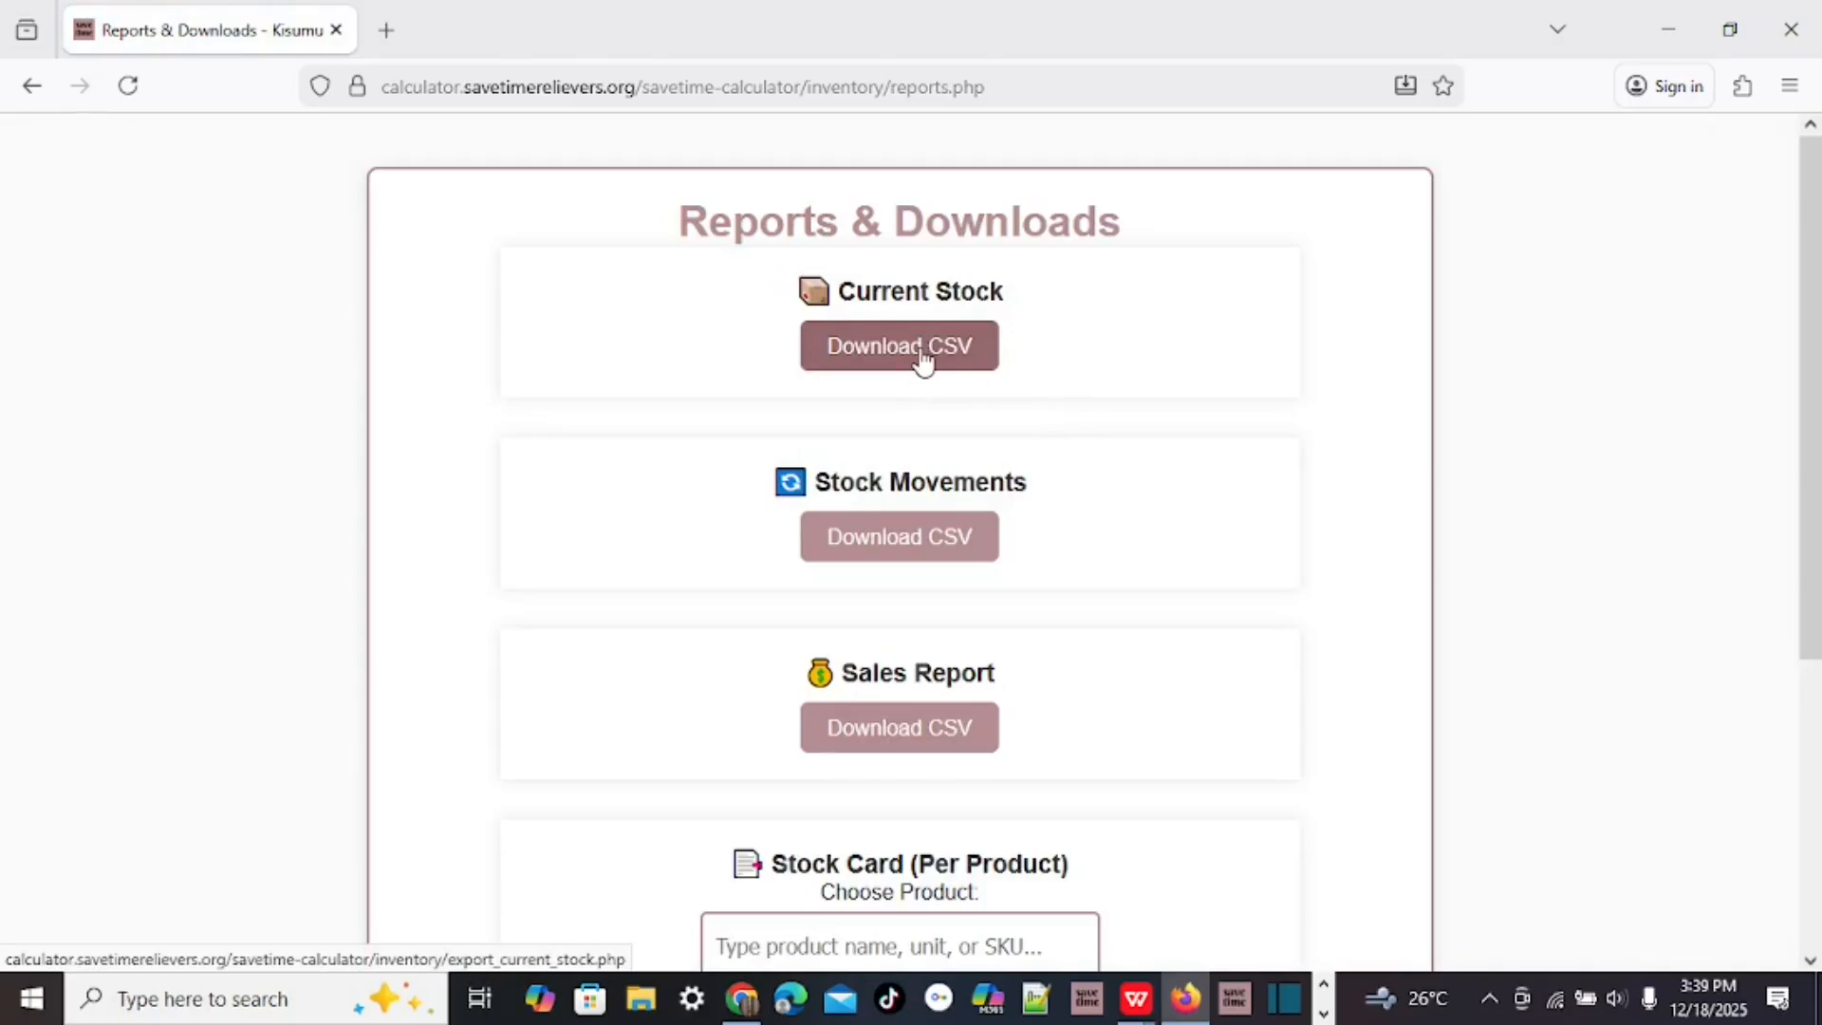
scroll(1029, 402, down, 3)
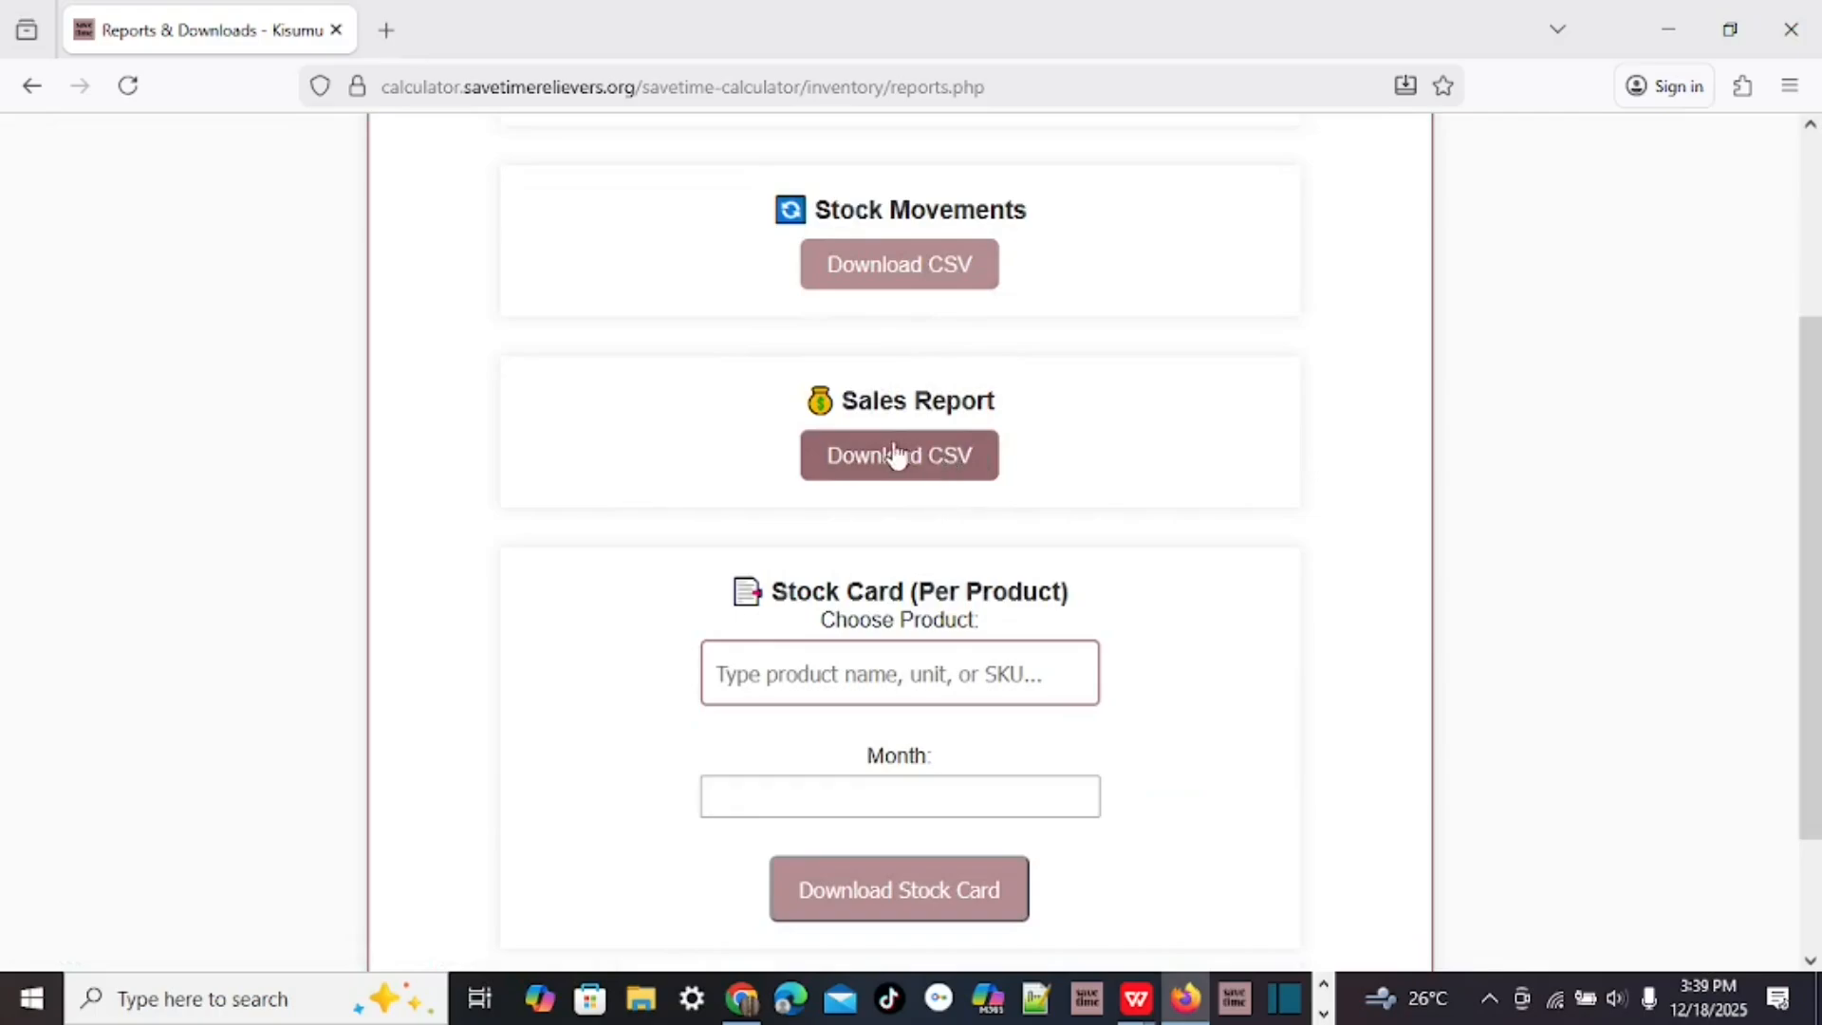
scroll(1192, 402, down, 2)
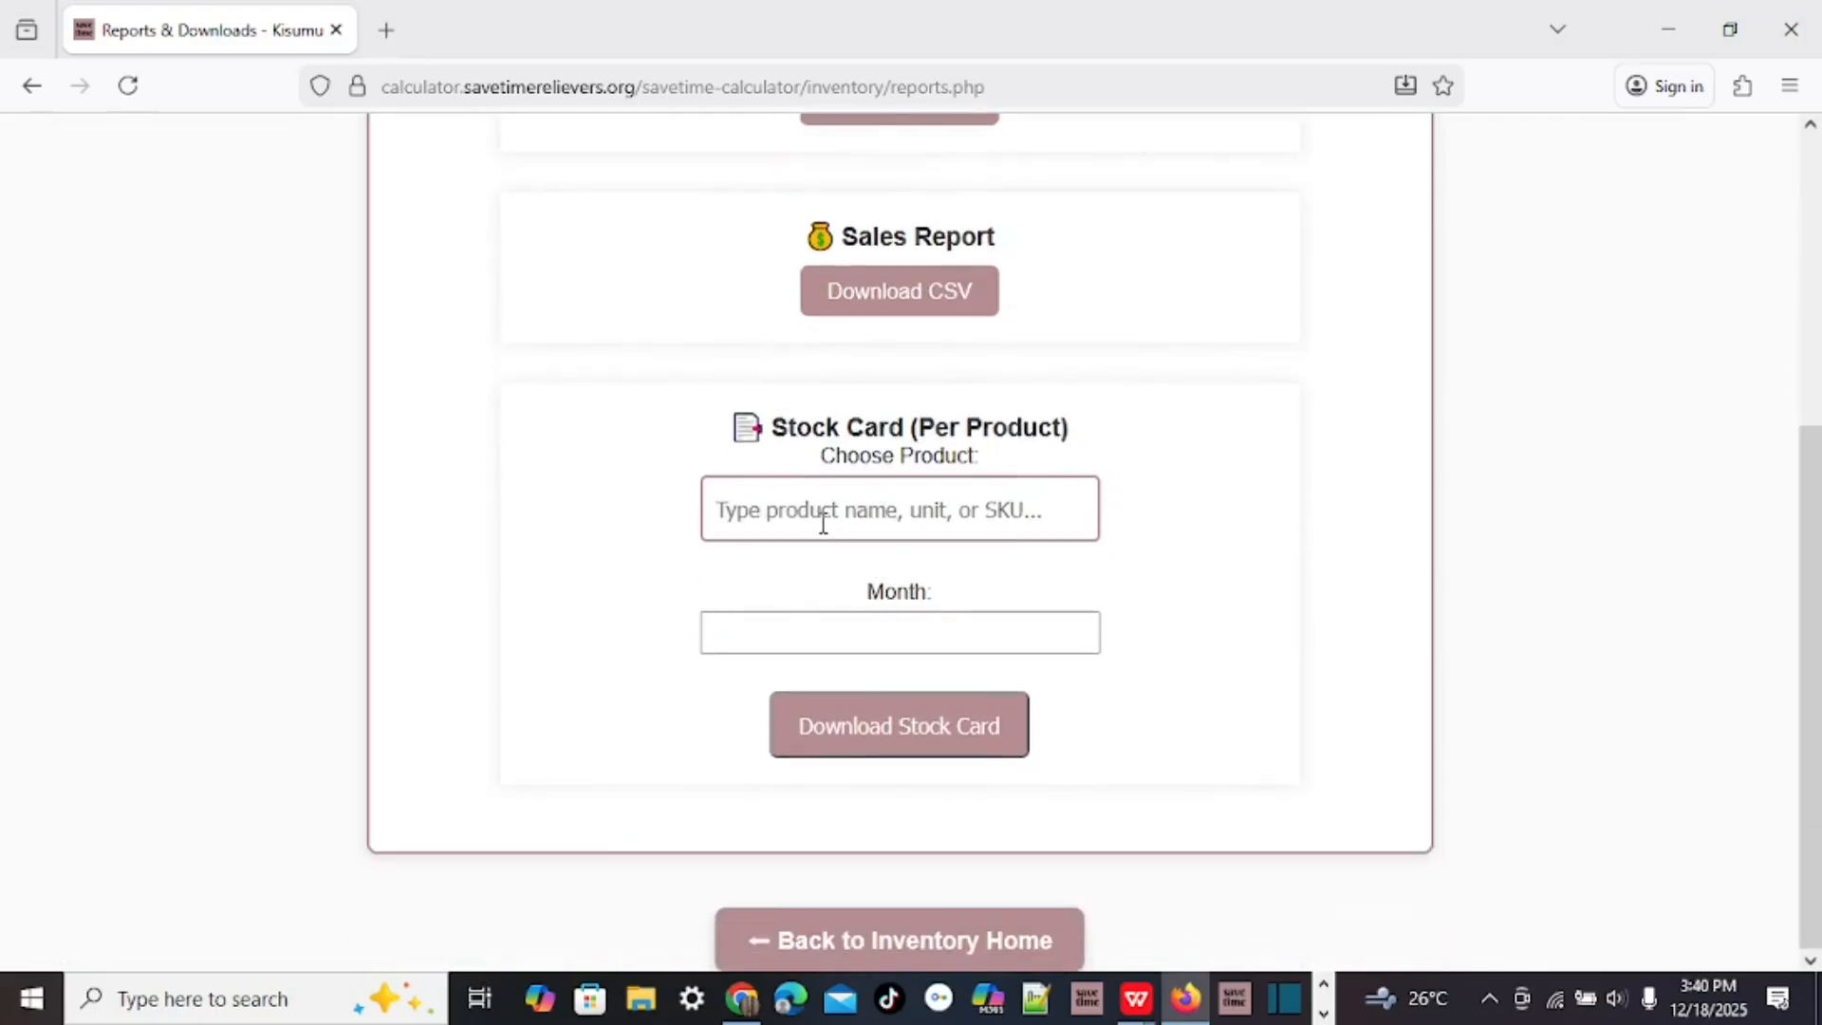
click(775, 517)
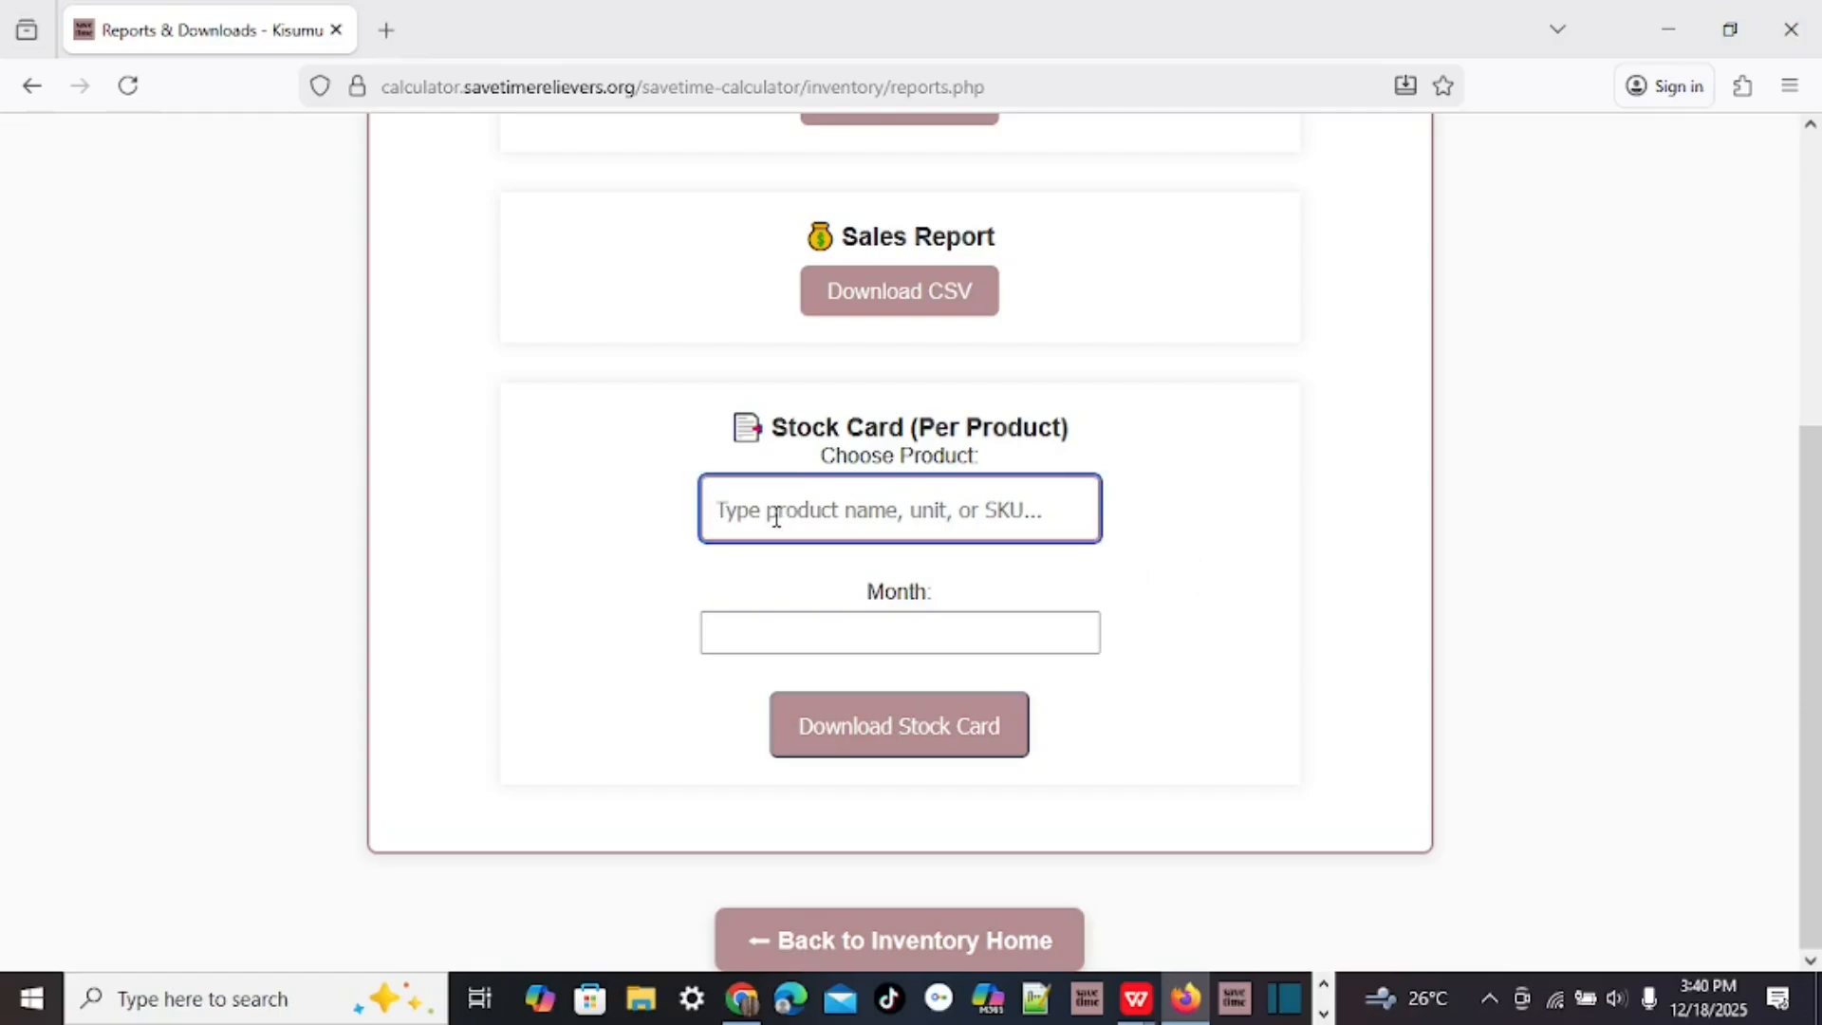
text(paint)
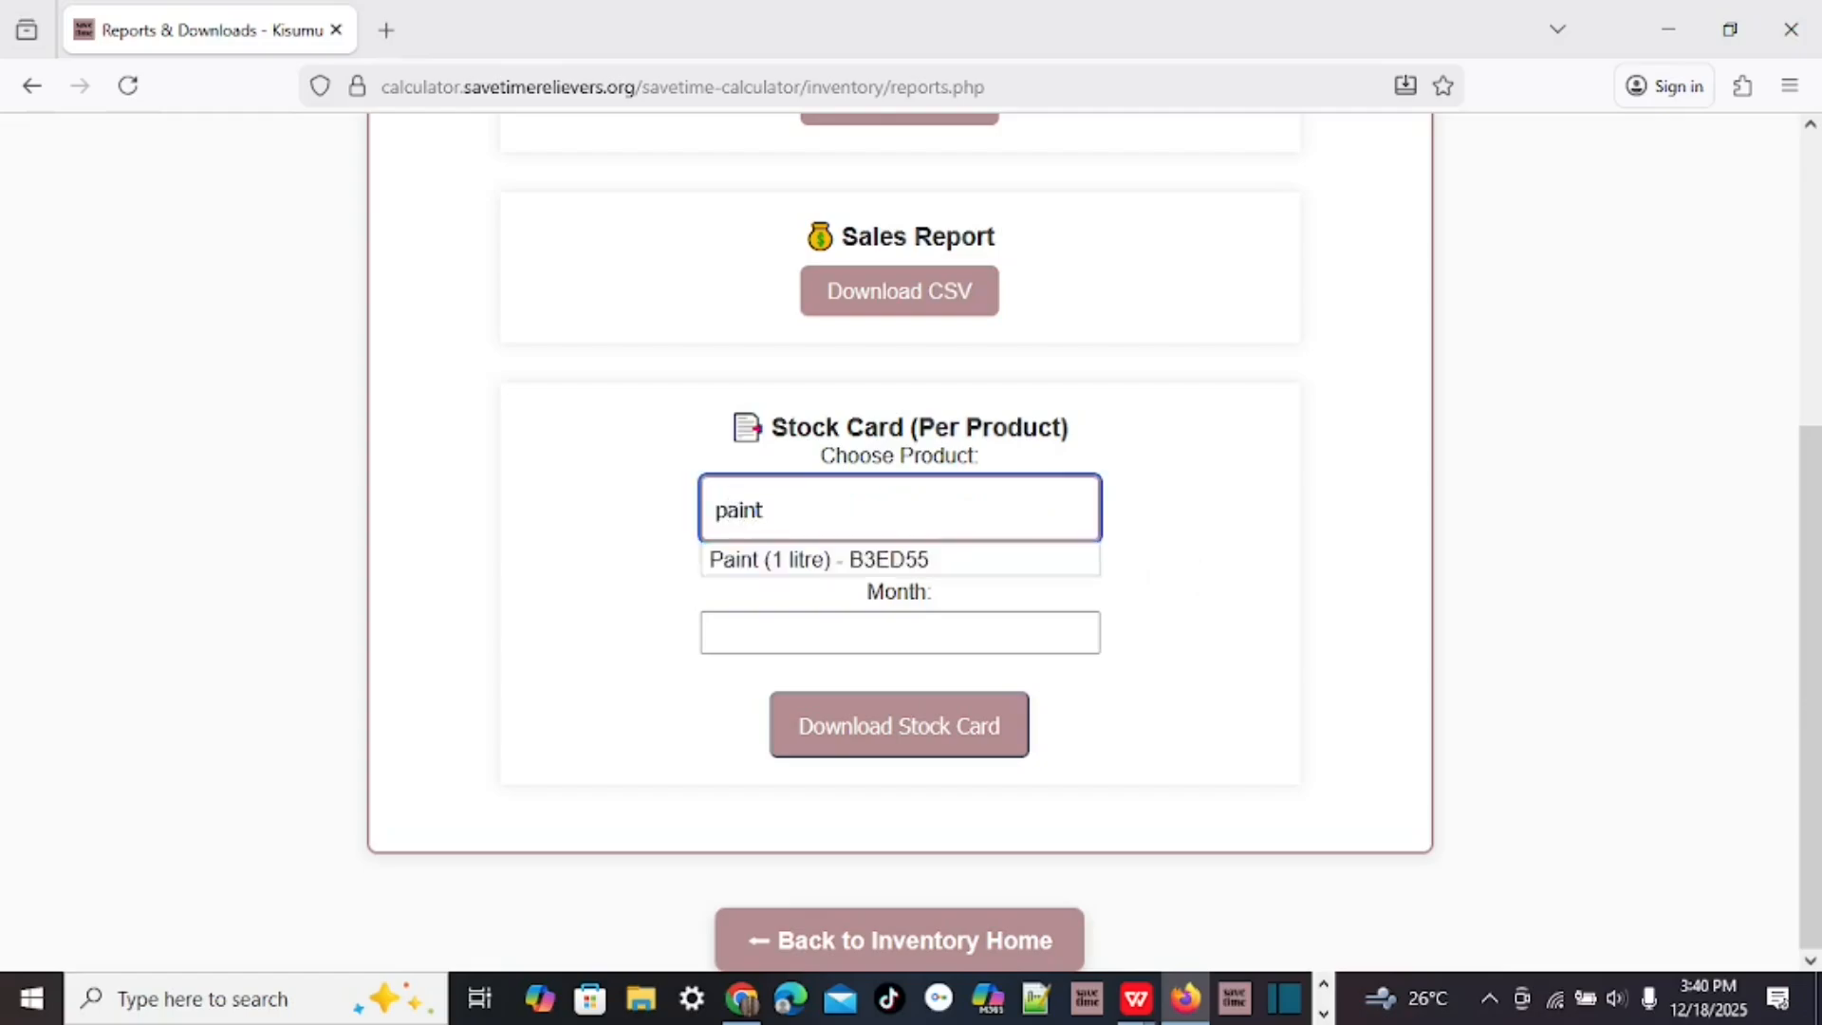
click(710, 561)
click(770, 628)
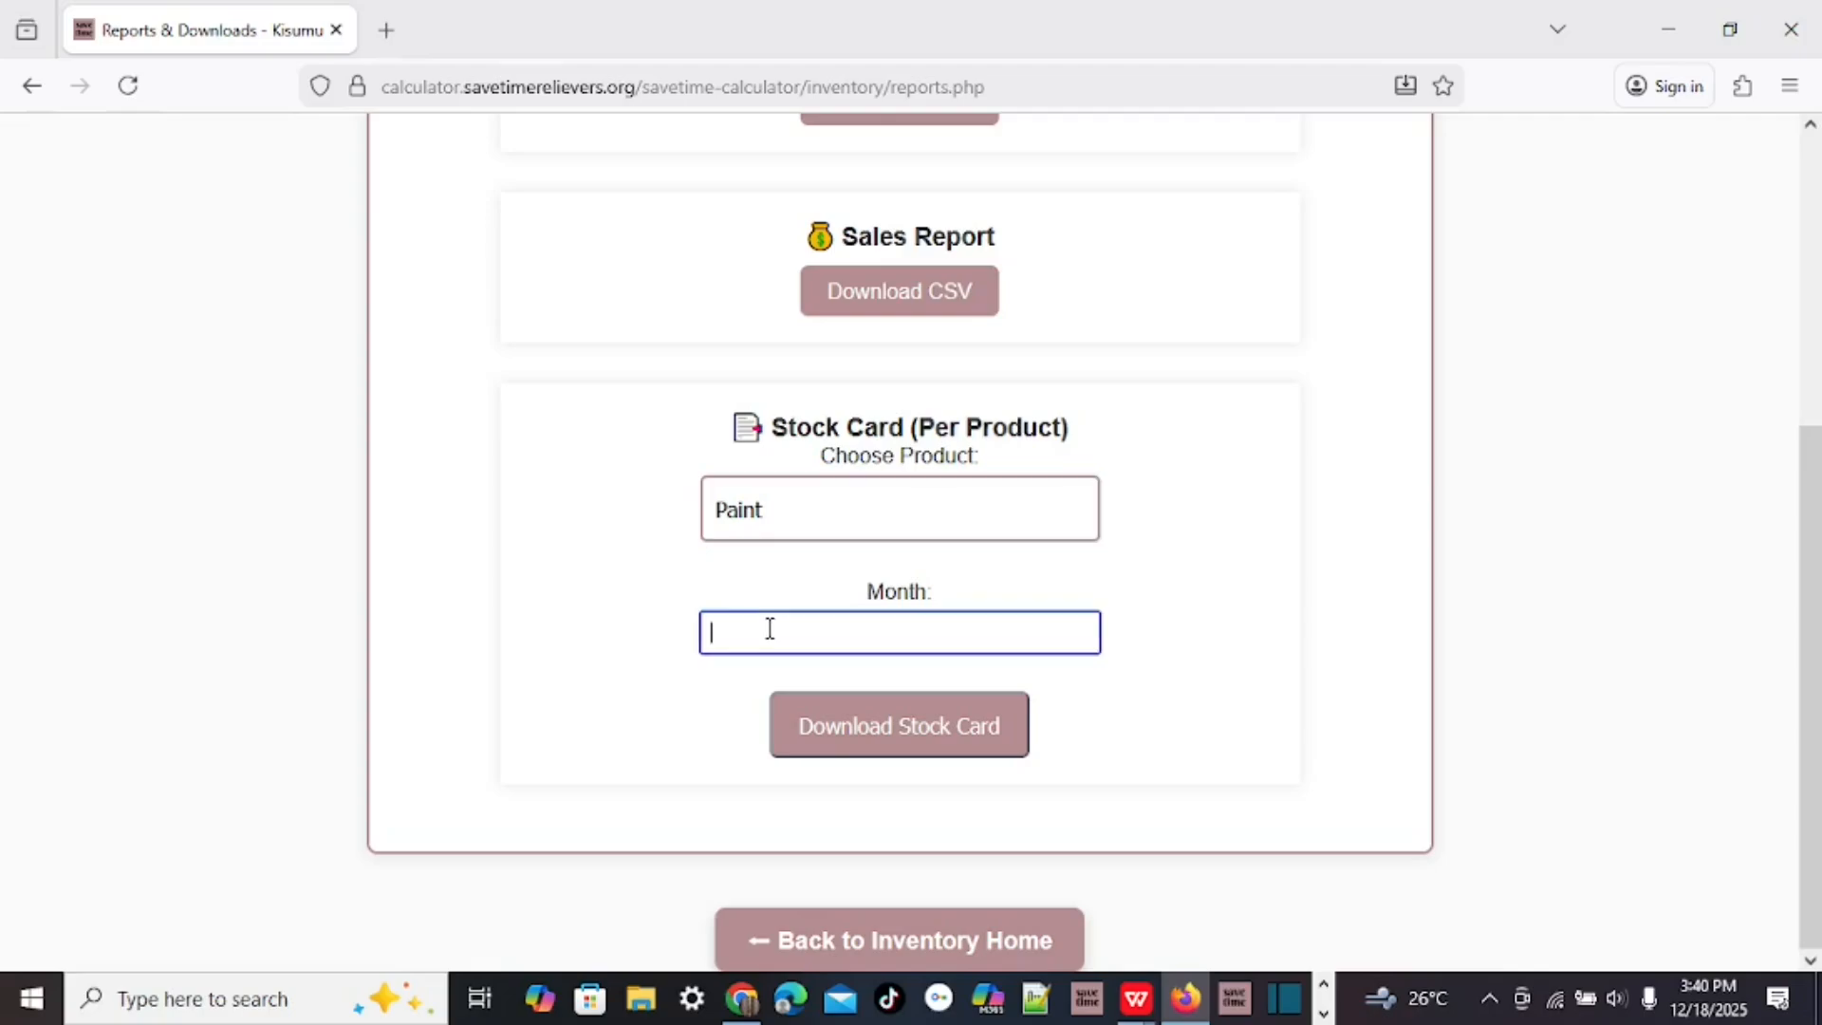
text(december 2025)
click(915, 940)
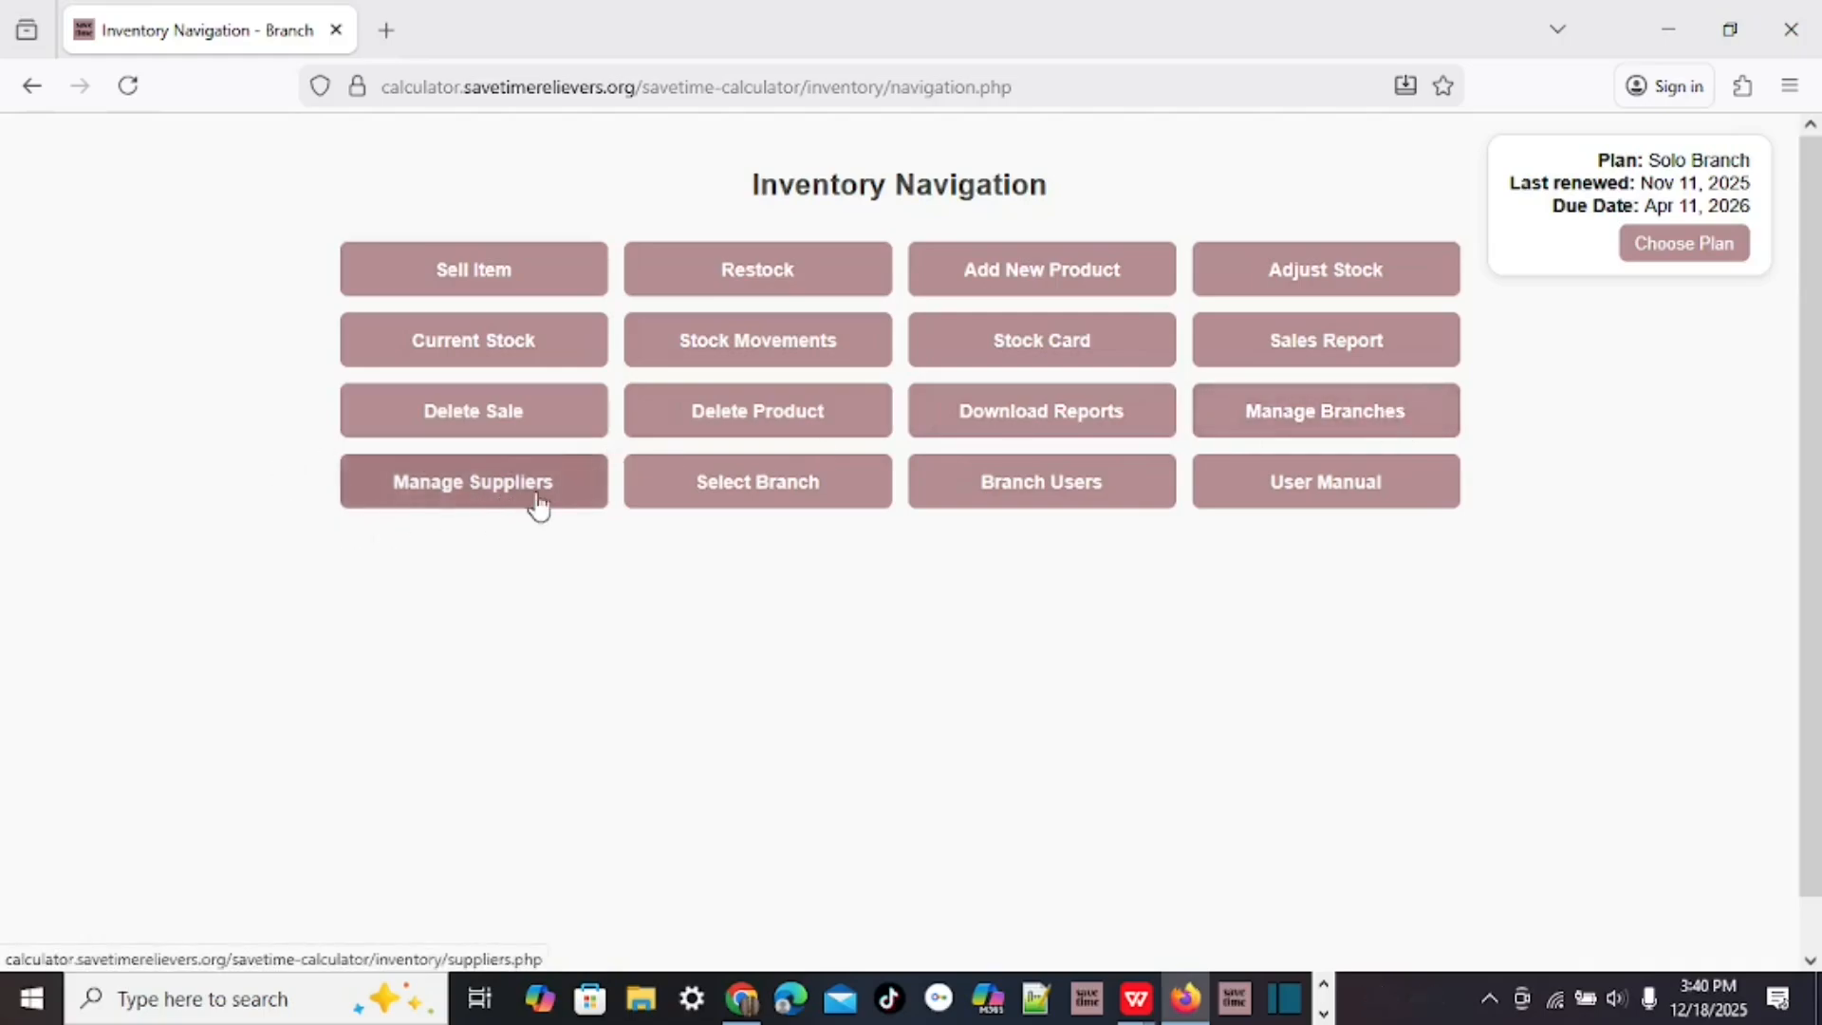
Search for 'kisu' and select Kisumu as the active branch.
click(784, 498)
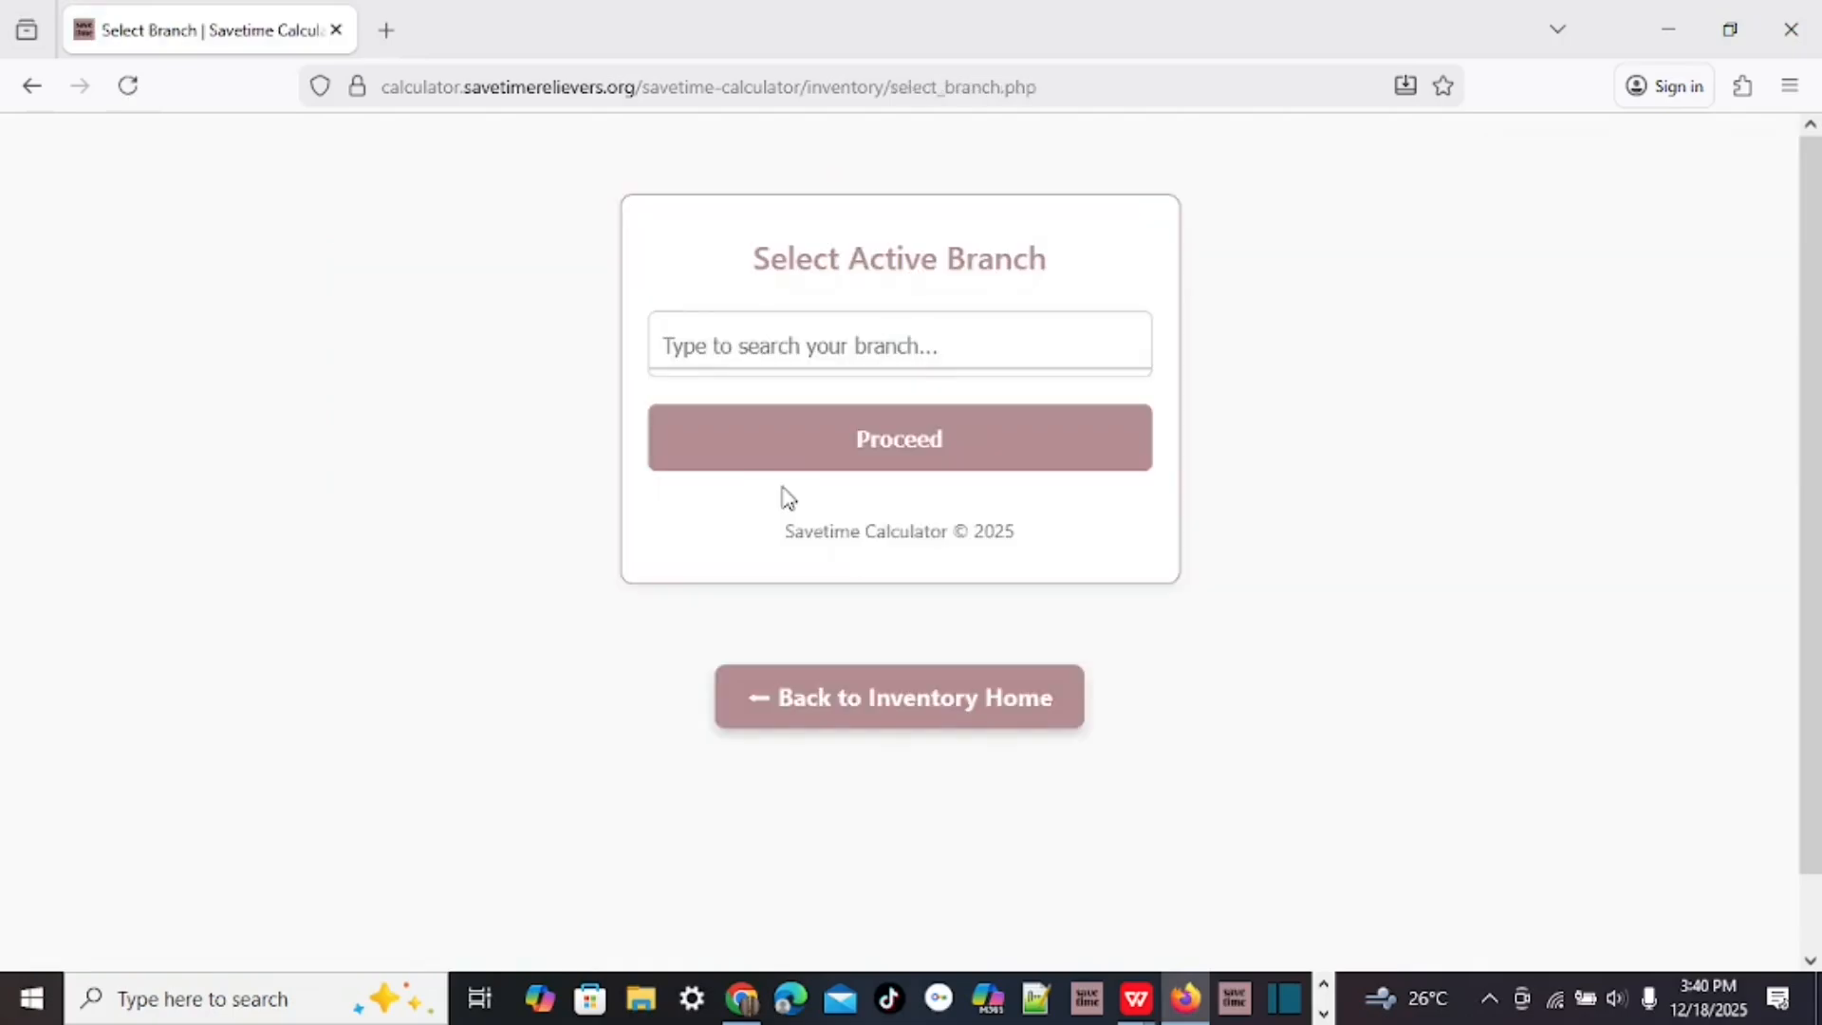
click(707, 339)
text(kisu)
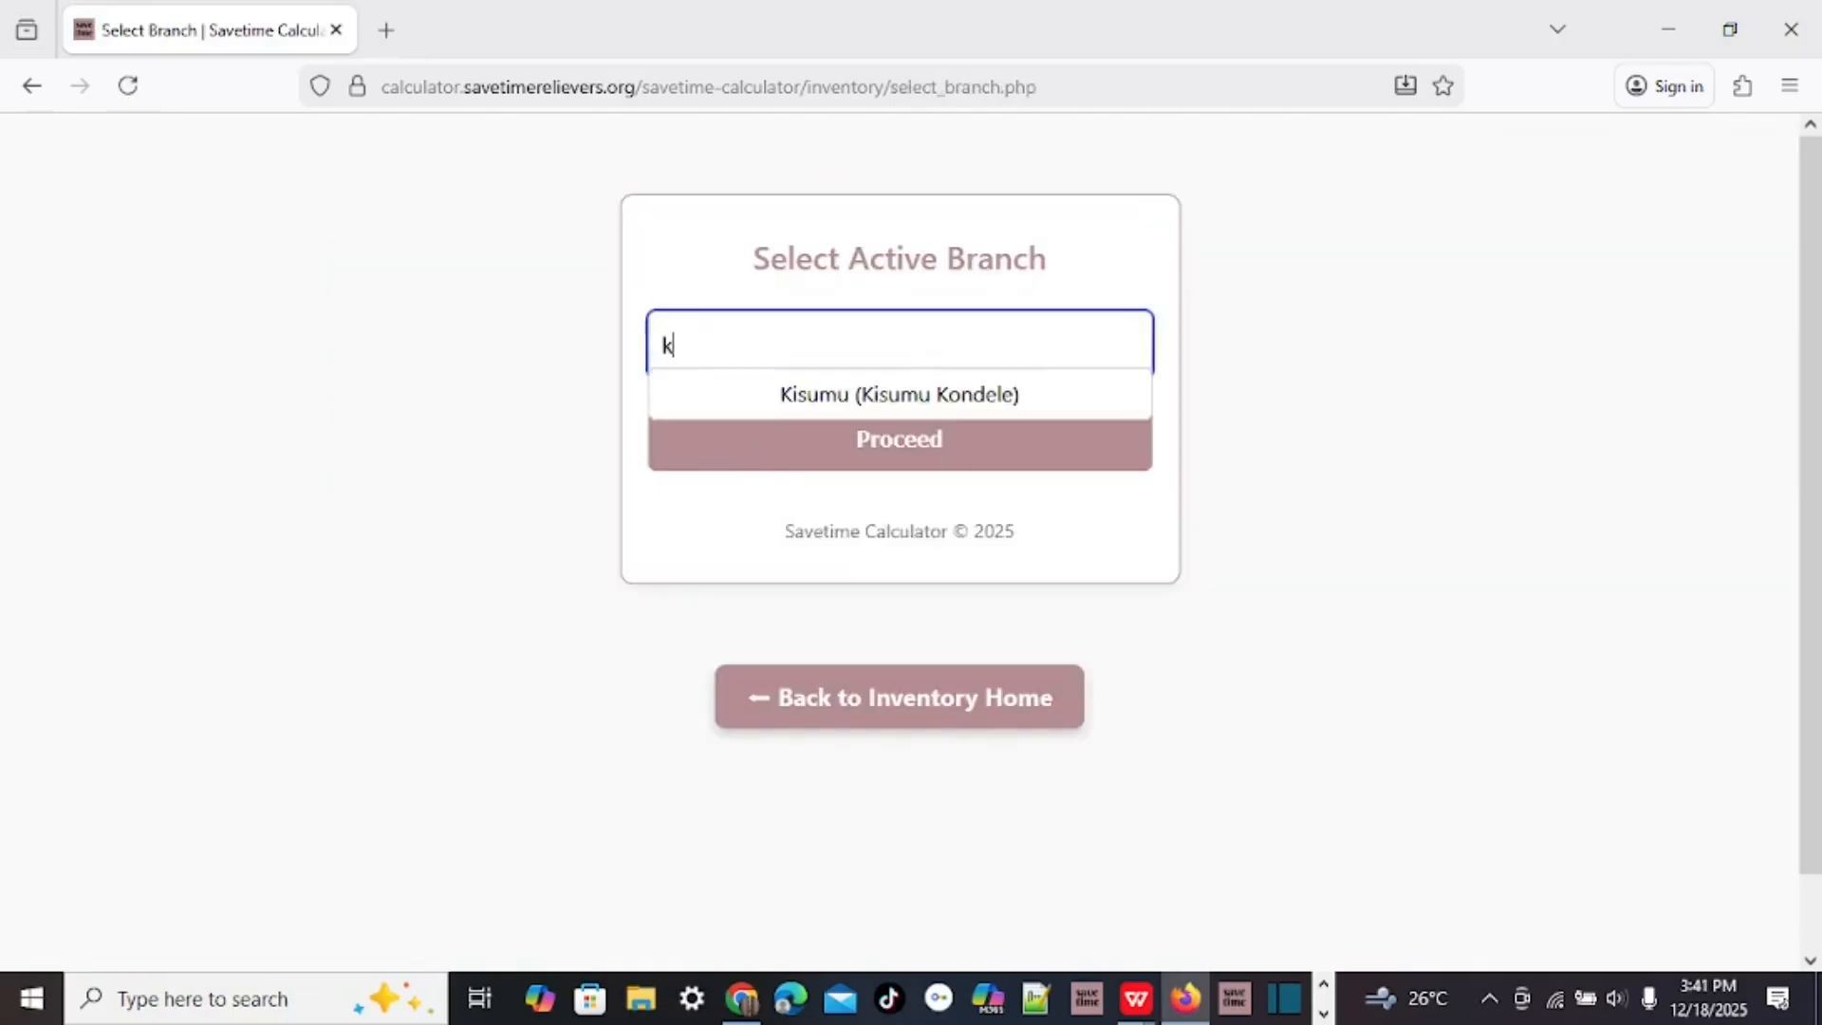
click(805, 395)
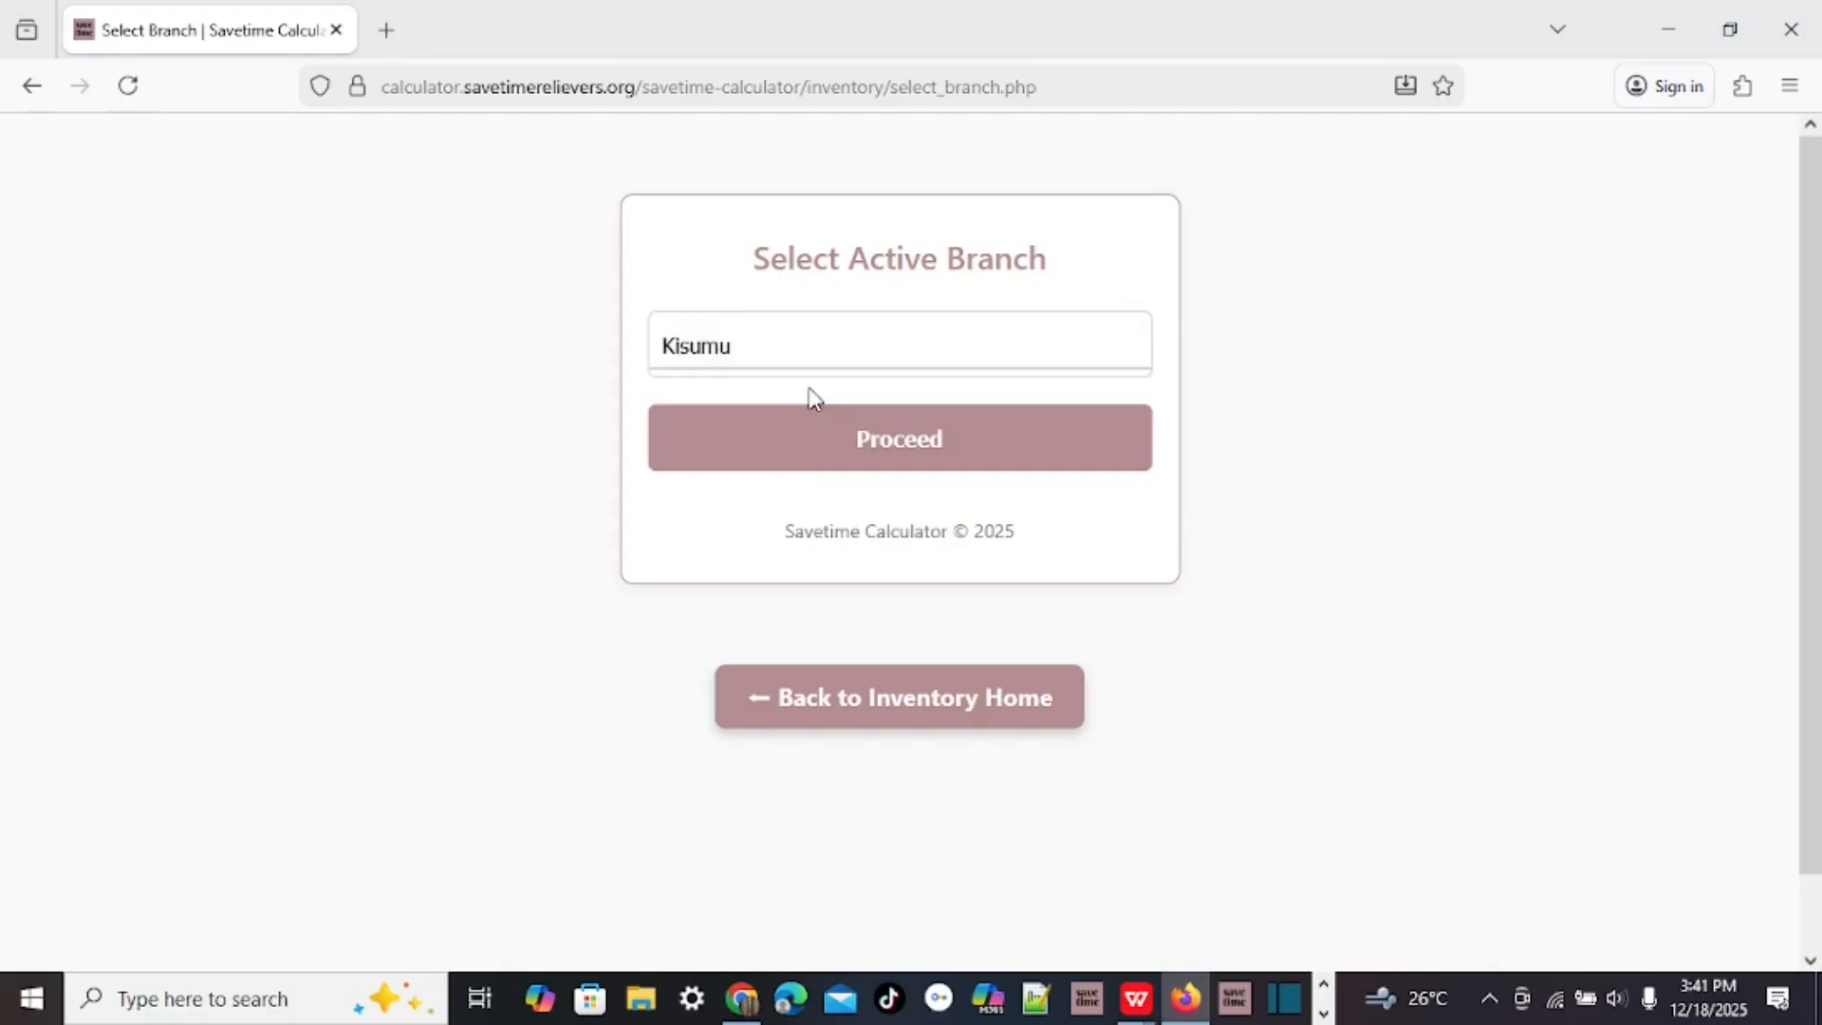
Enter Point of Sale — Kisumu, look through it, then go back to Inventory Home.
click(940, 438)
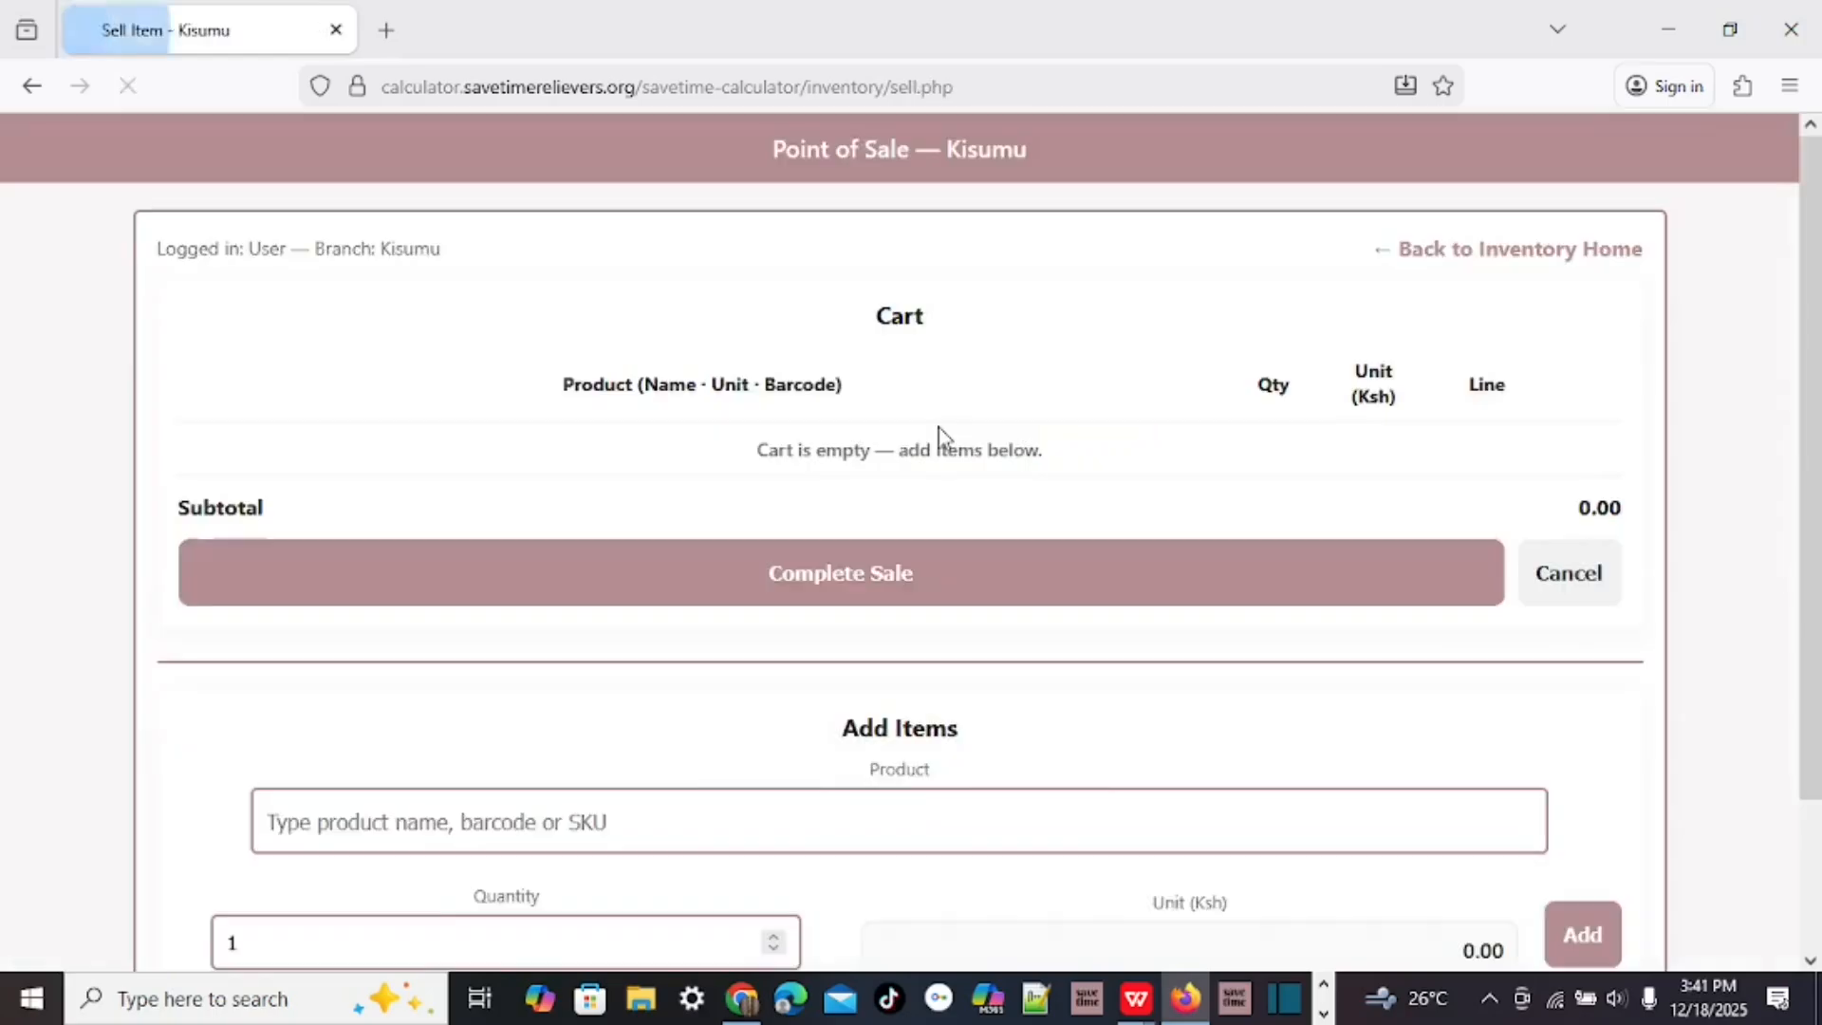
scroll(938, 427, down, 3)
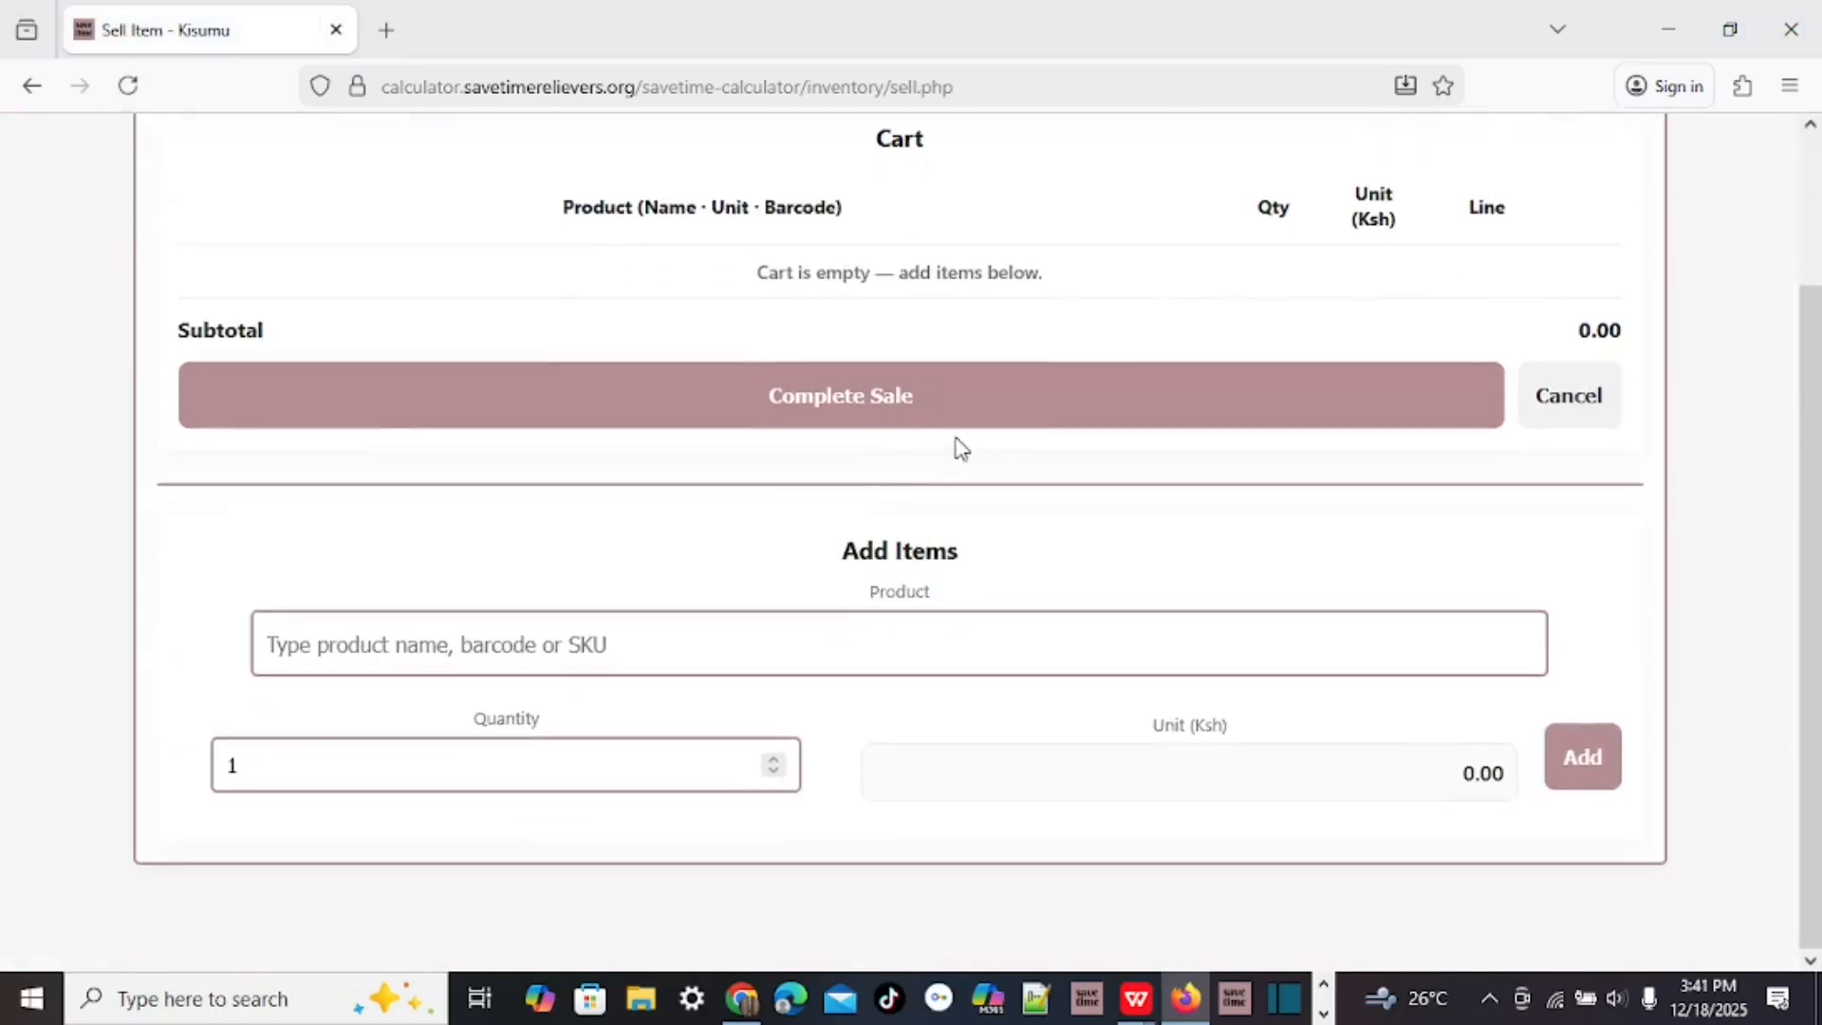
scroll(1458, 335, up, 3)
scroll(1244, 411, down, 3)
scroll(1251, 415, up, 3)
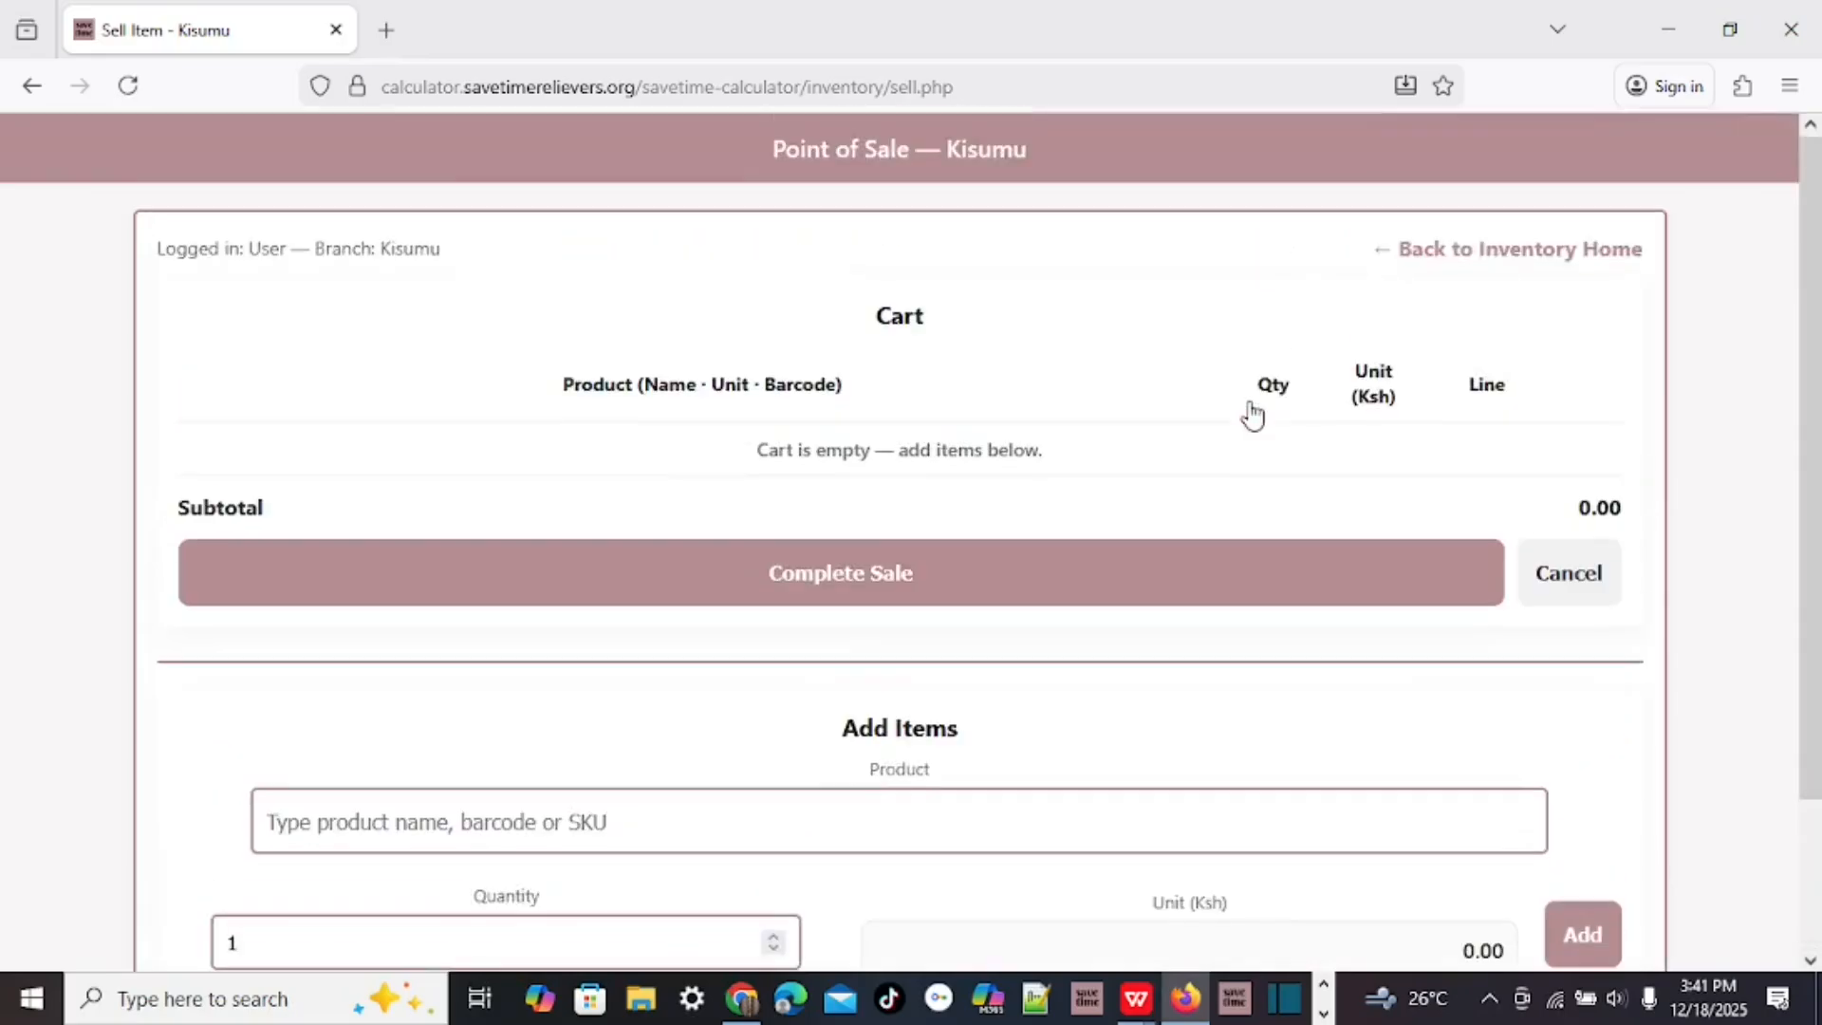
click(1474, 250)
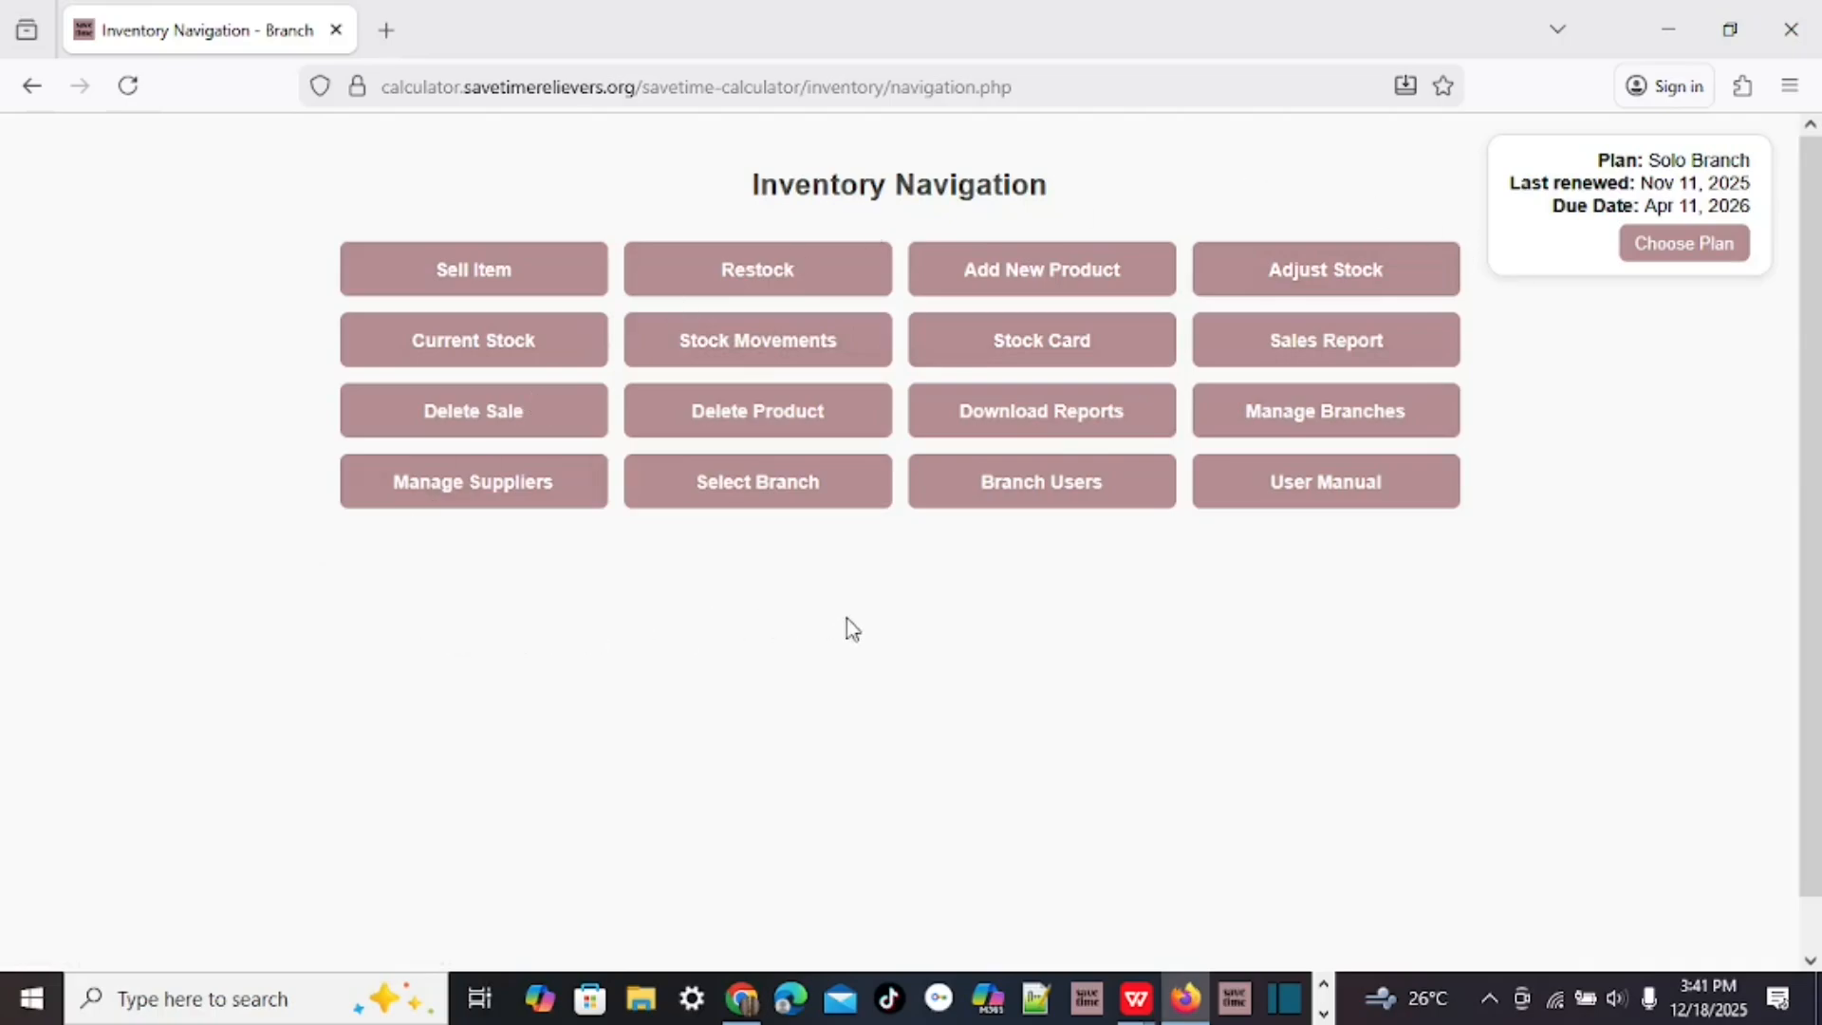
click(503, 347)
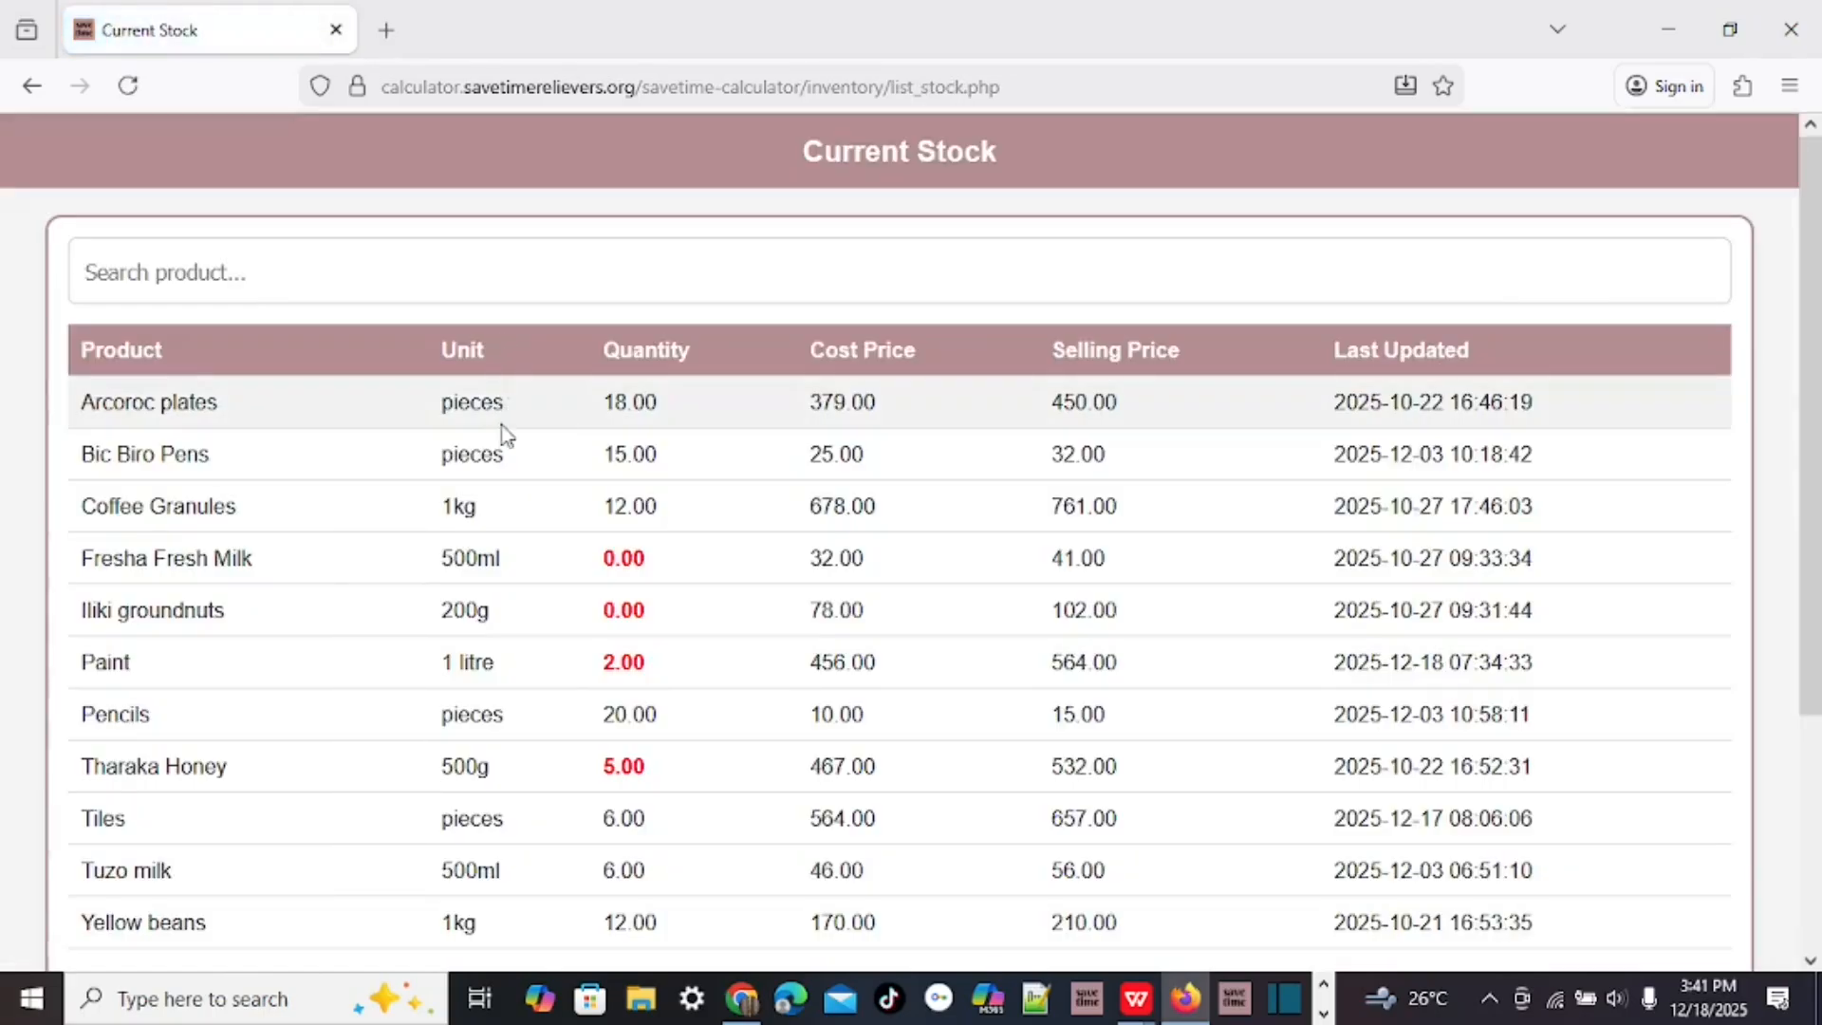
scroll(358, 406, down, 2)
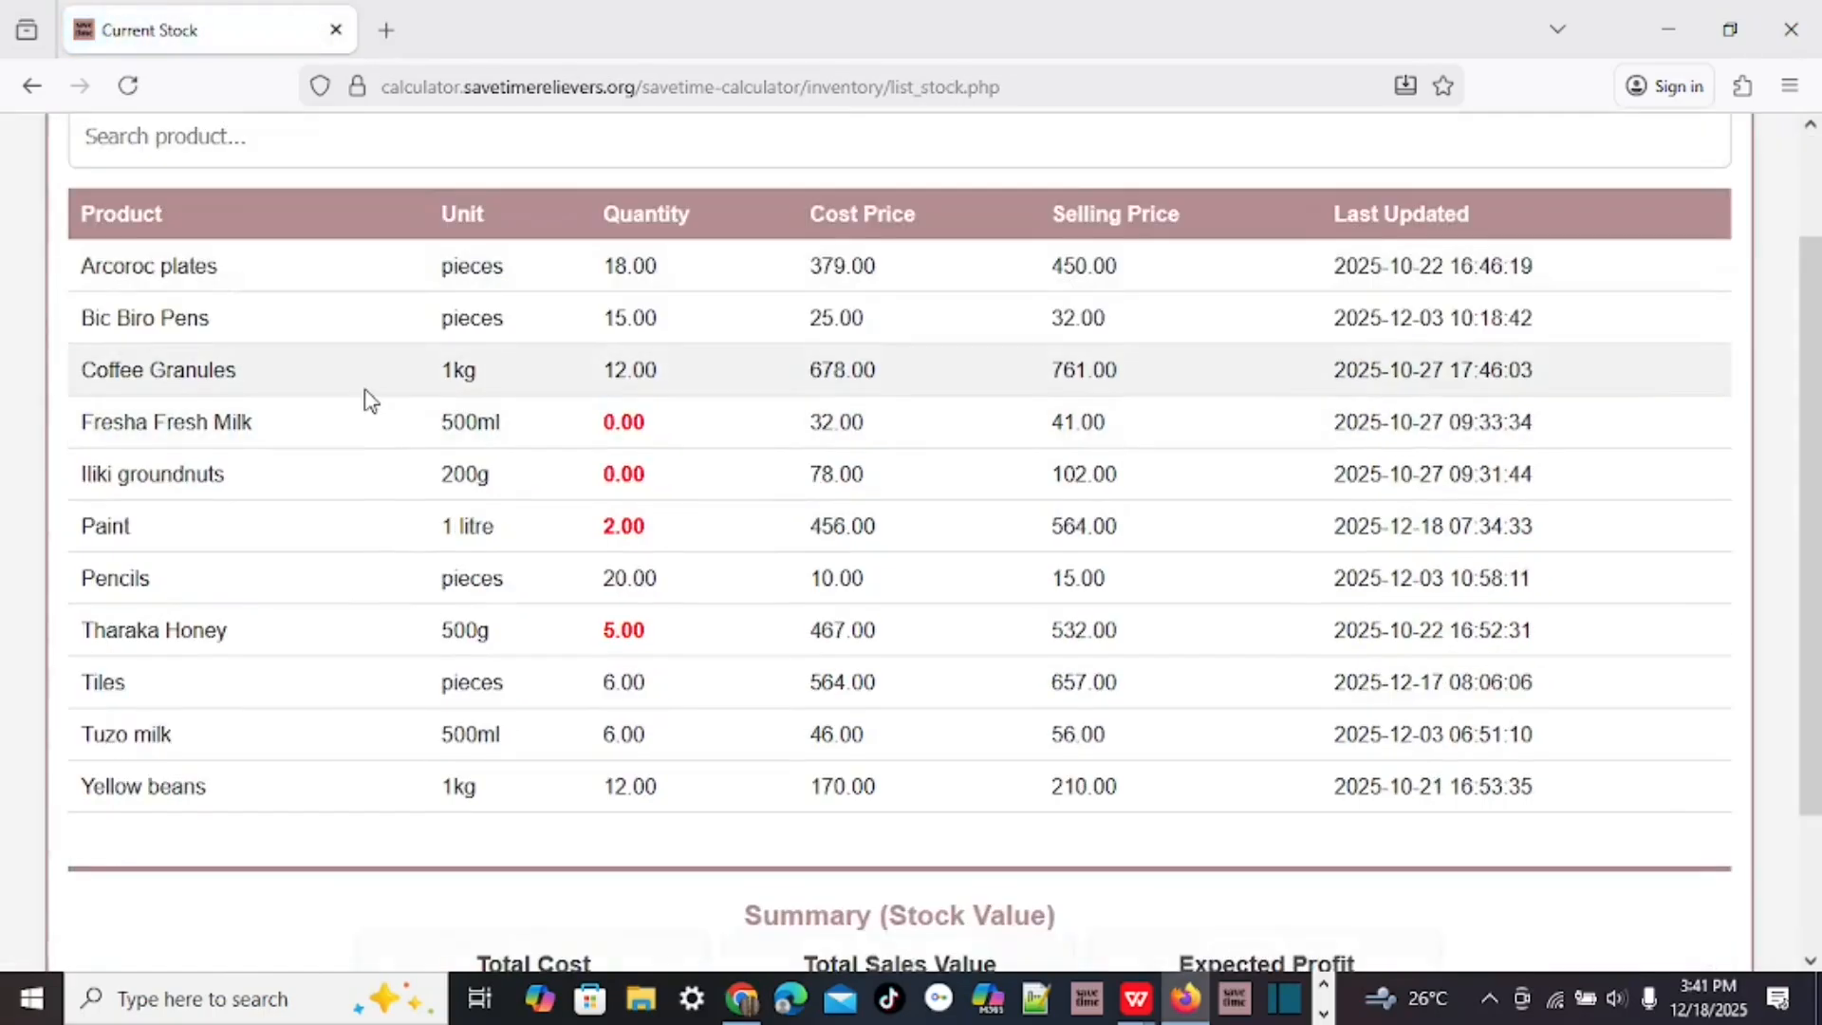
scroll(358, 406, down, 2)
click(31, 86)
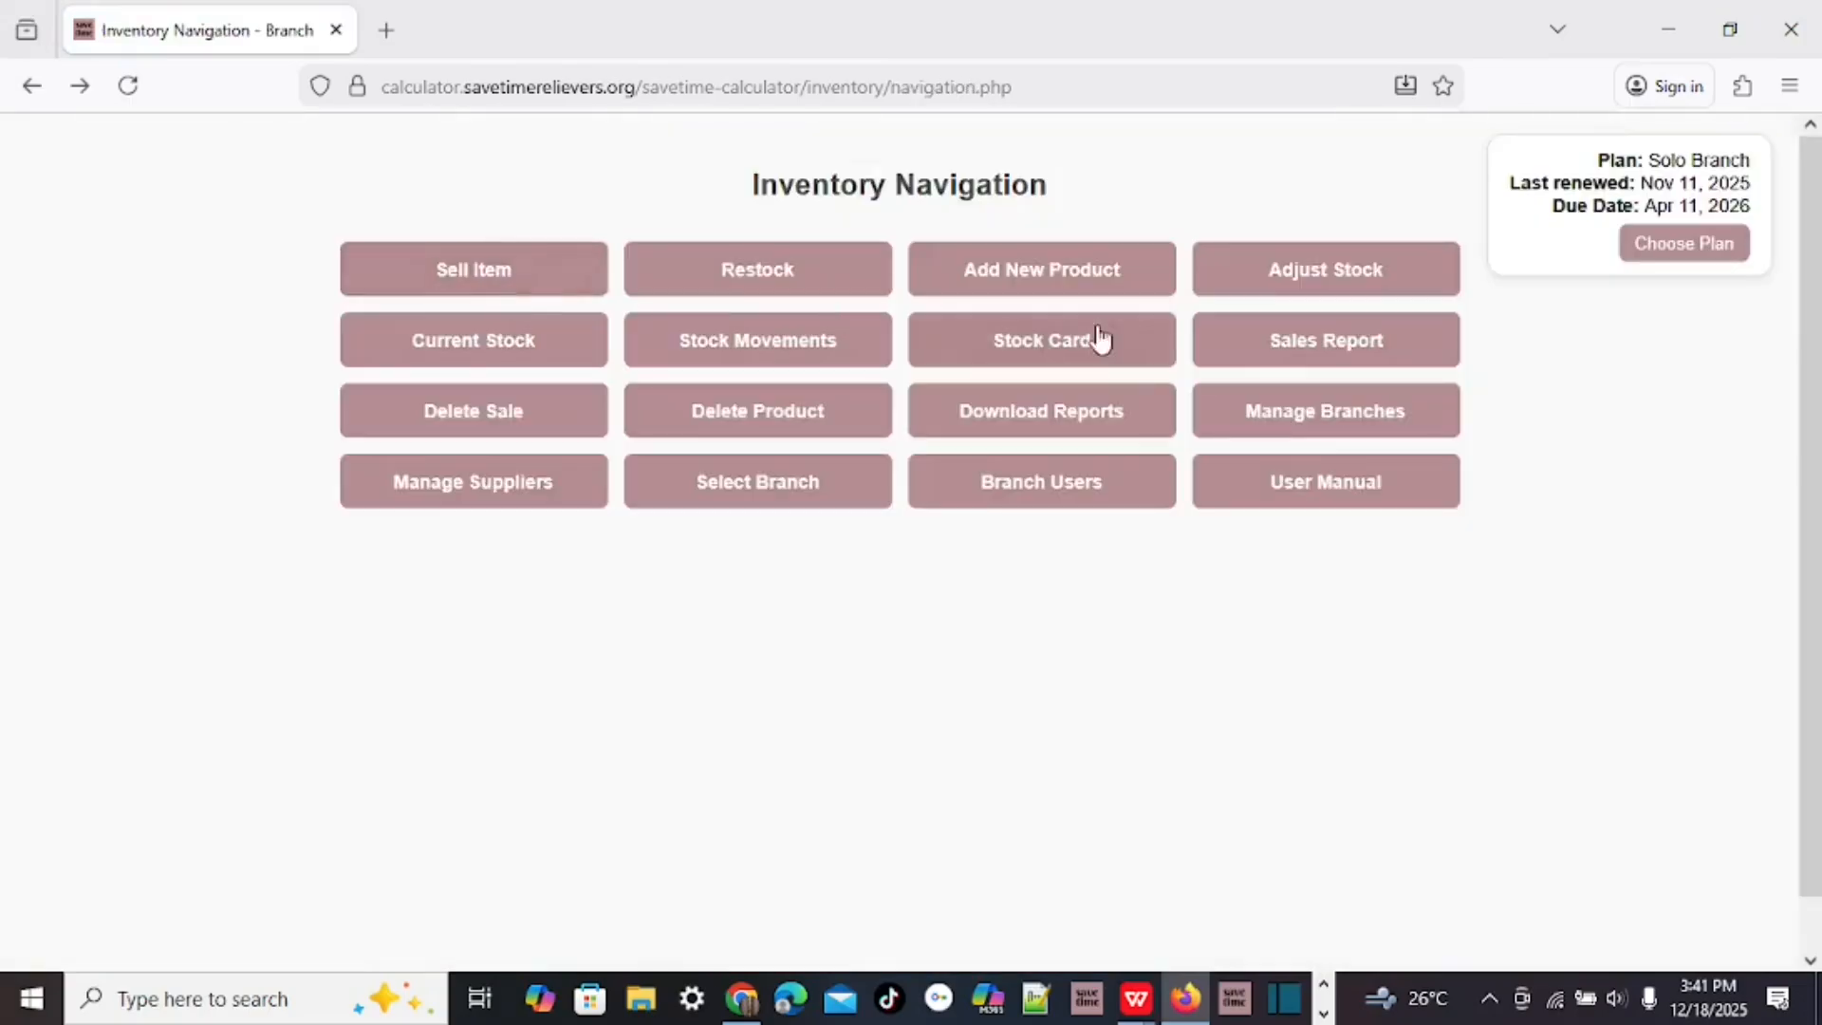
click(1349, 349)
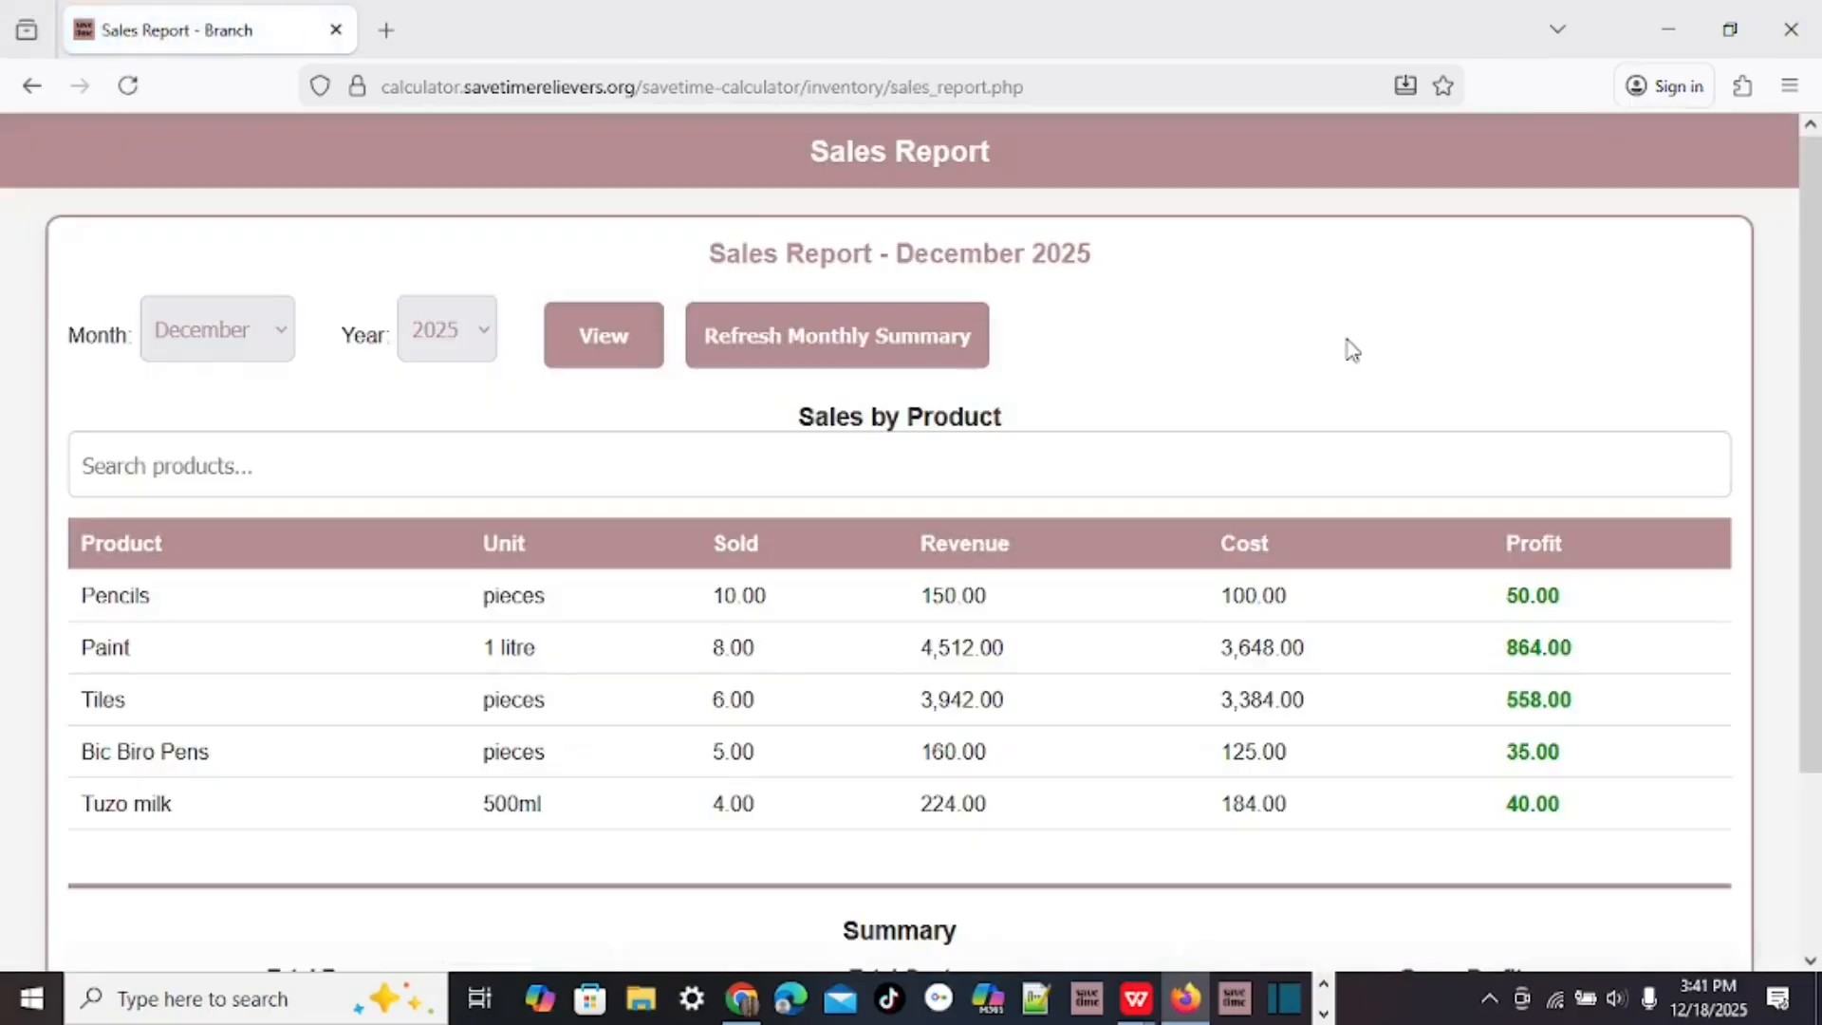
click(31, 85)
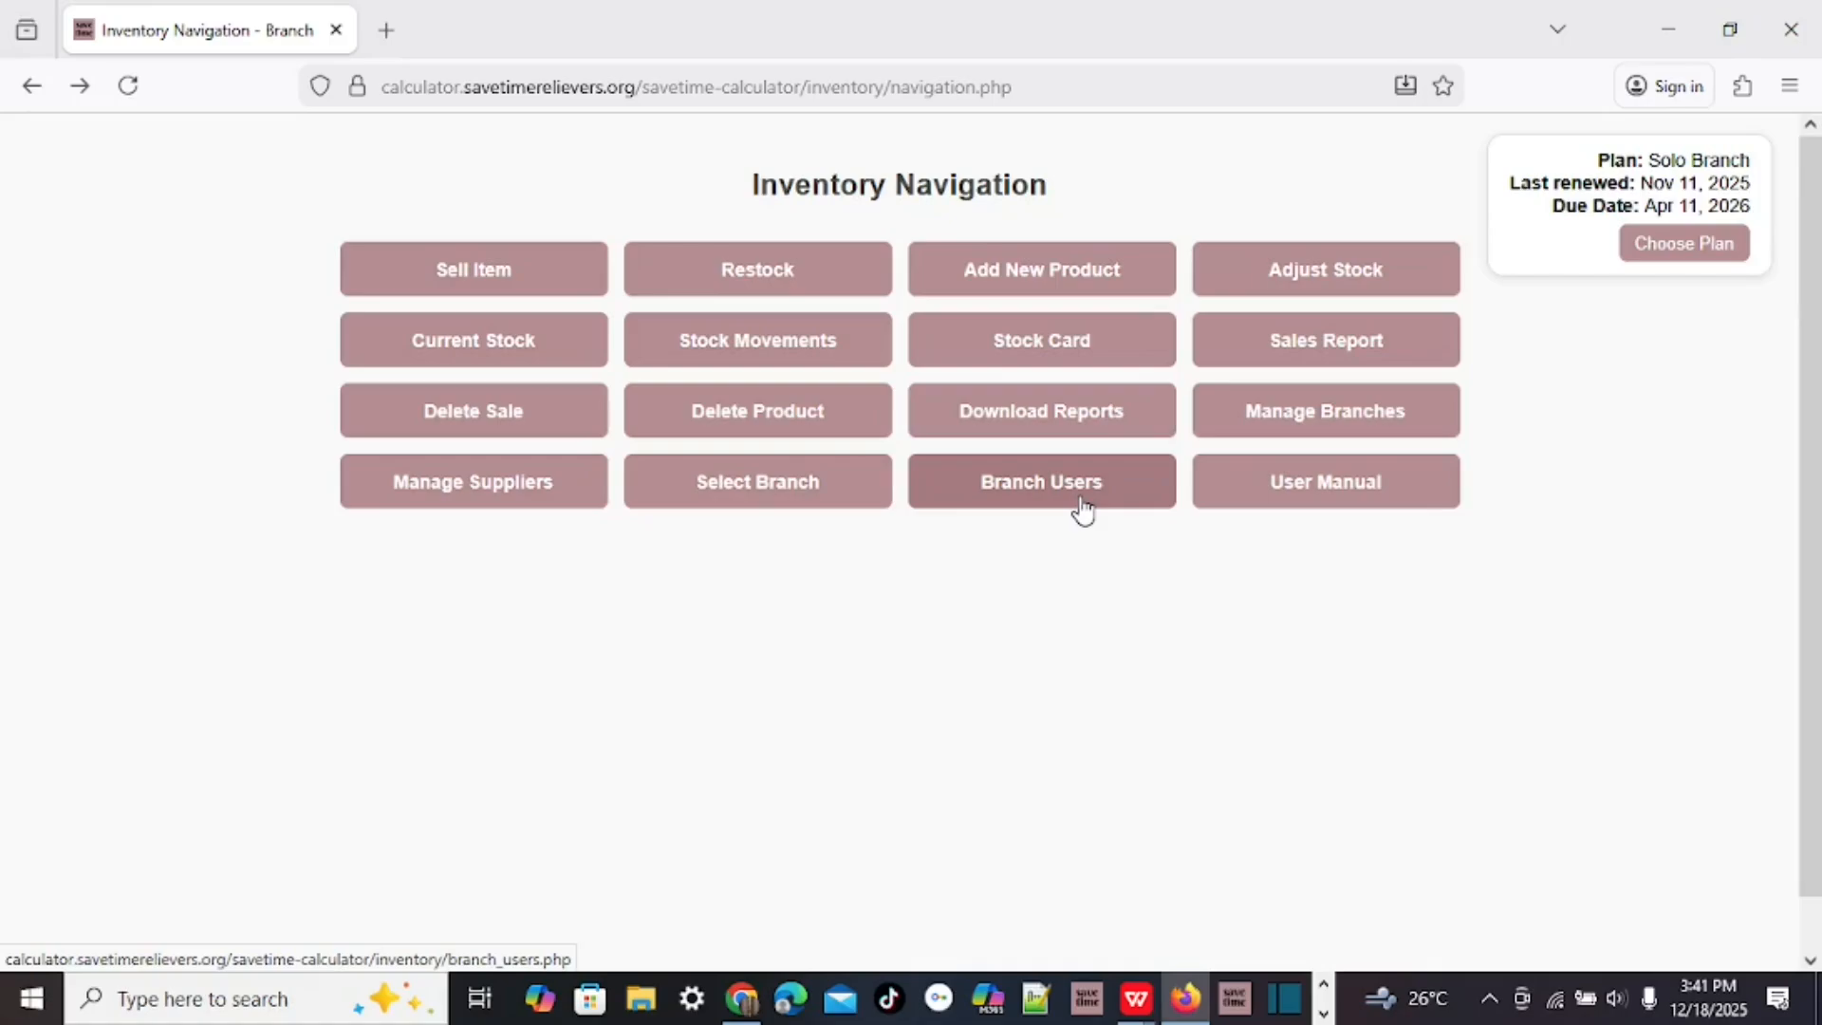
click(1354, 497)
scroll(1065, 578, down, 15)
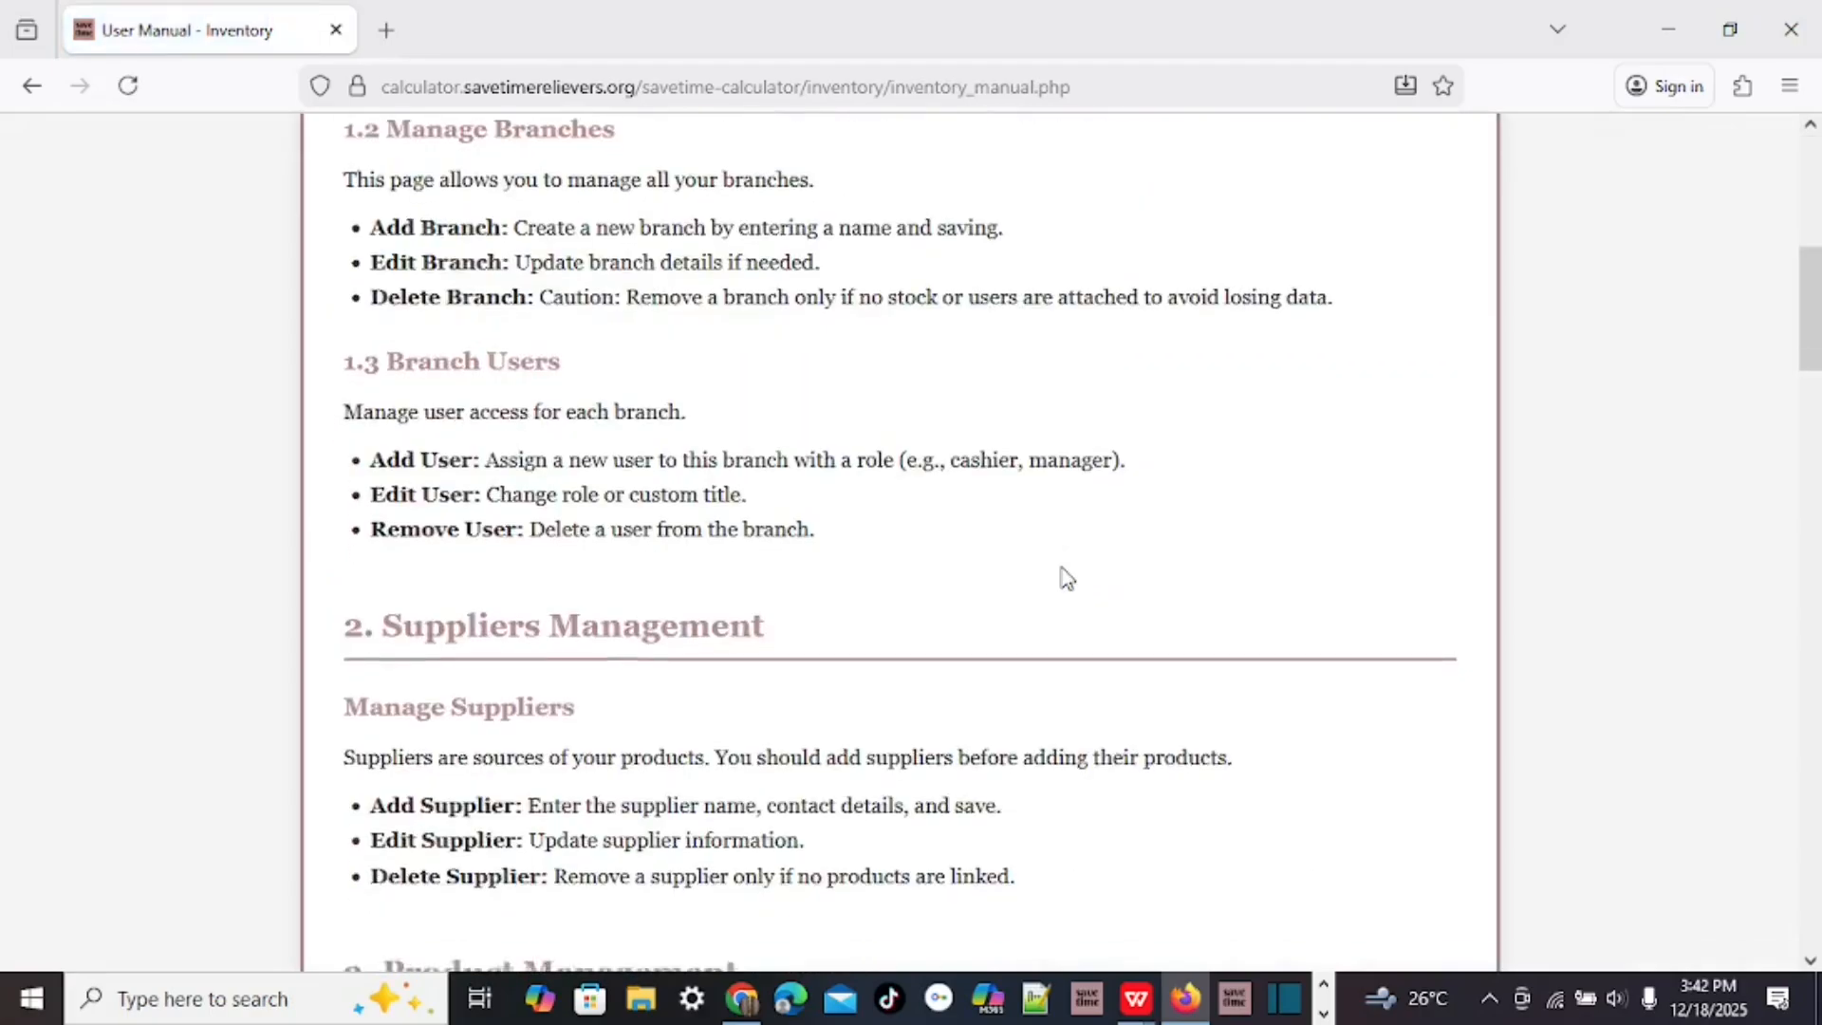
scroll(1065, 577, down, 15)
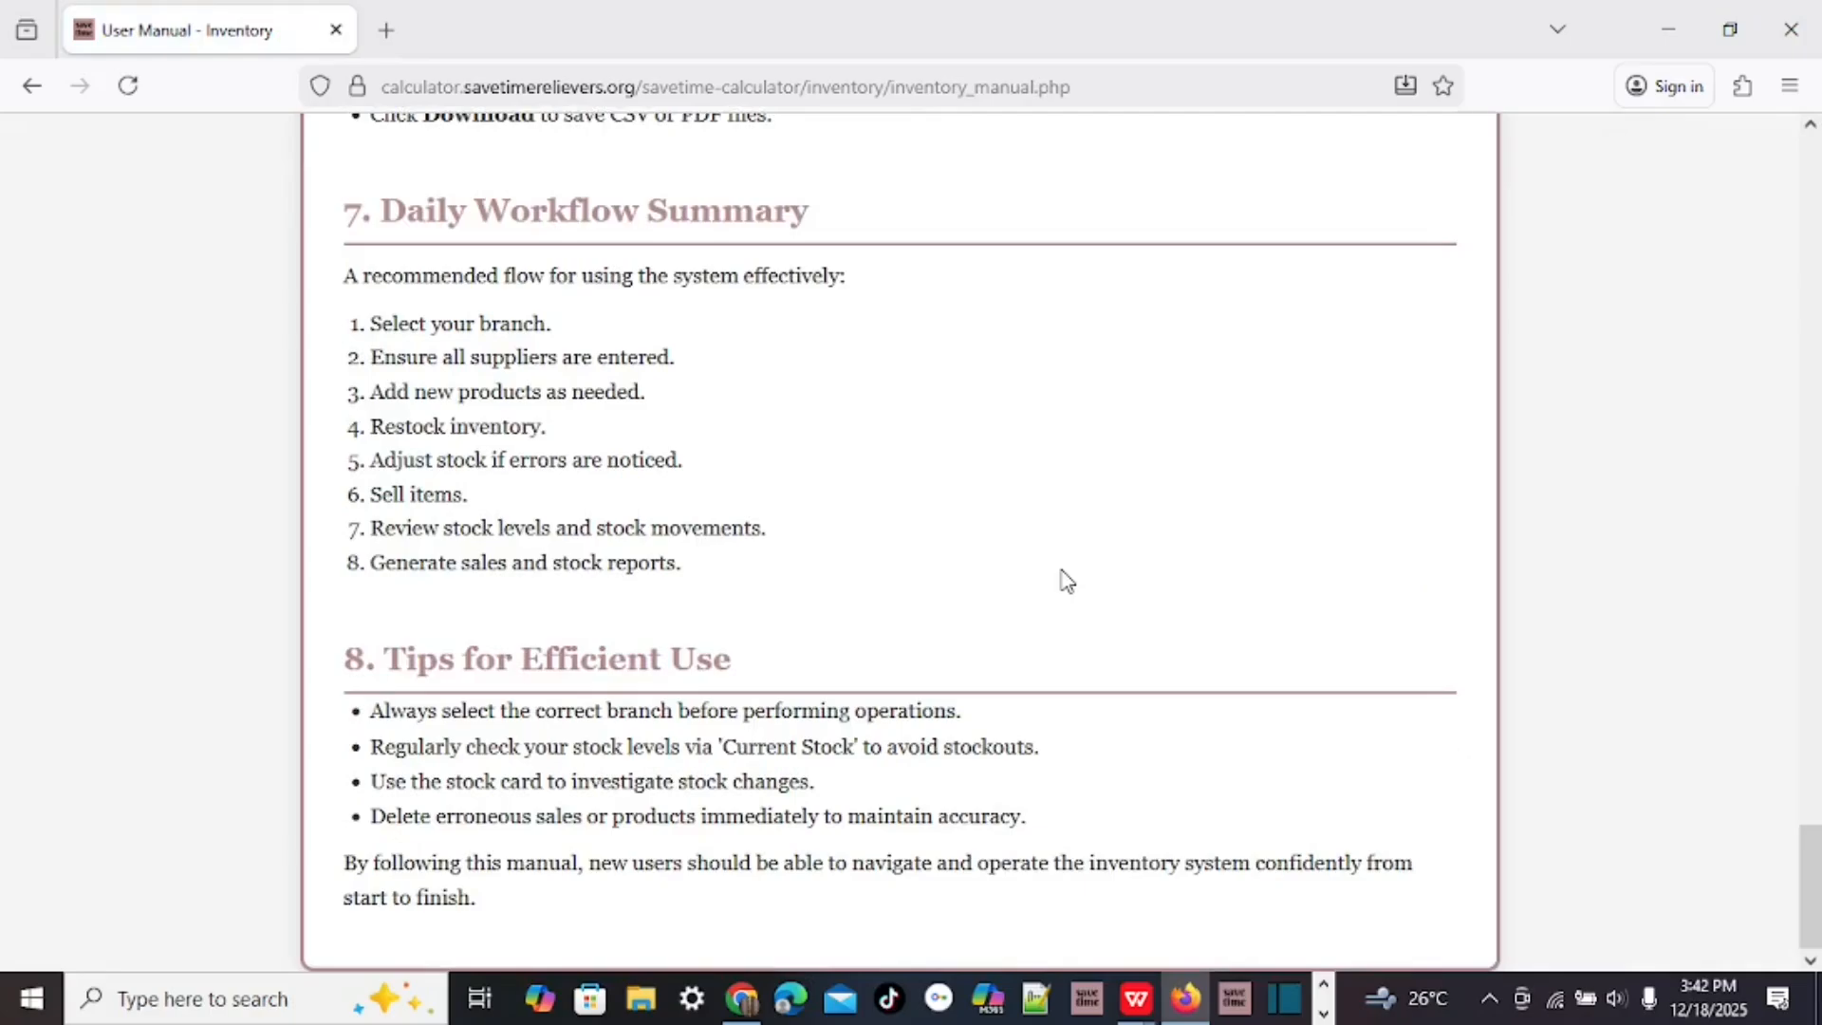
scroll(1066, 578, up, 20)
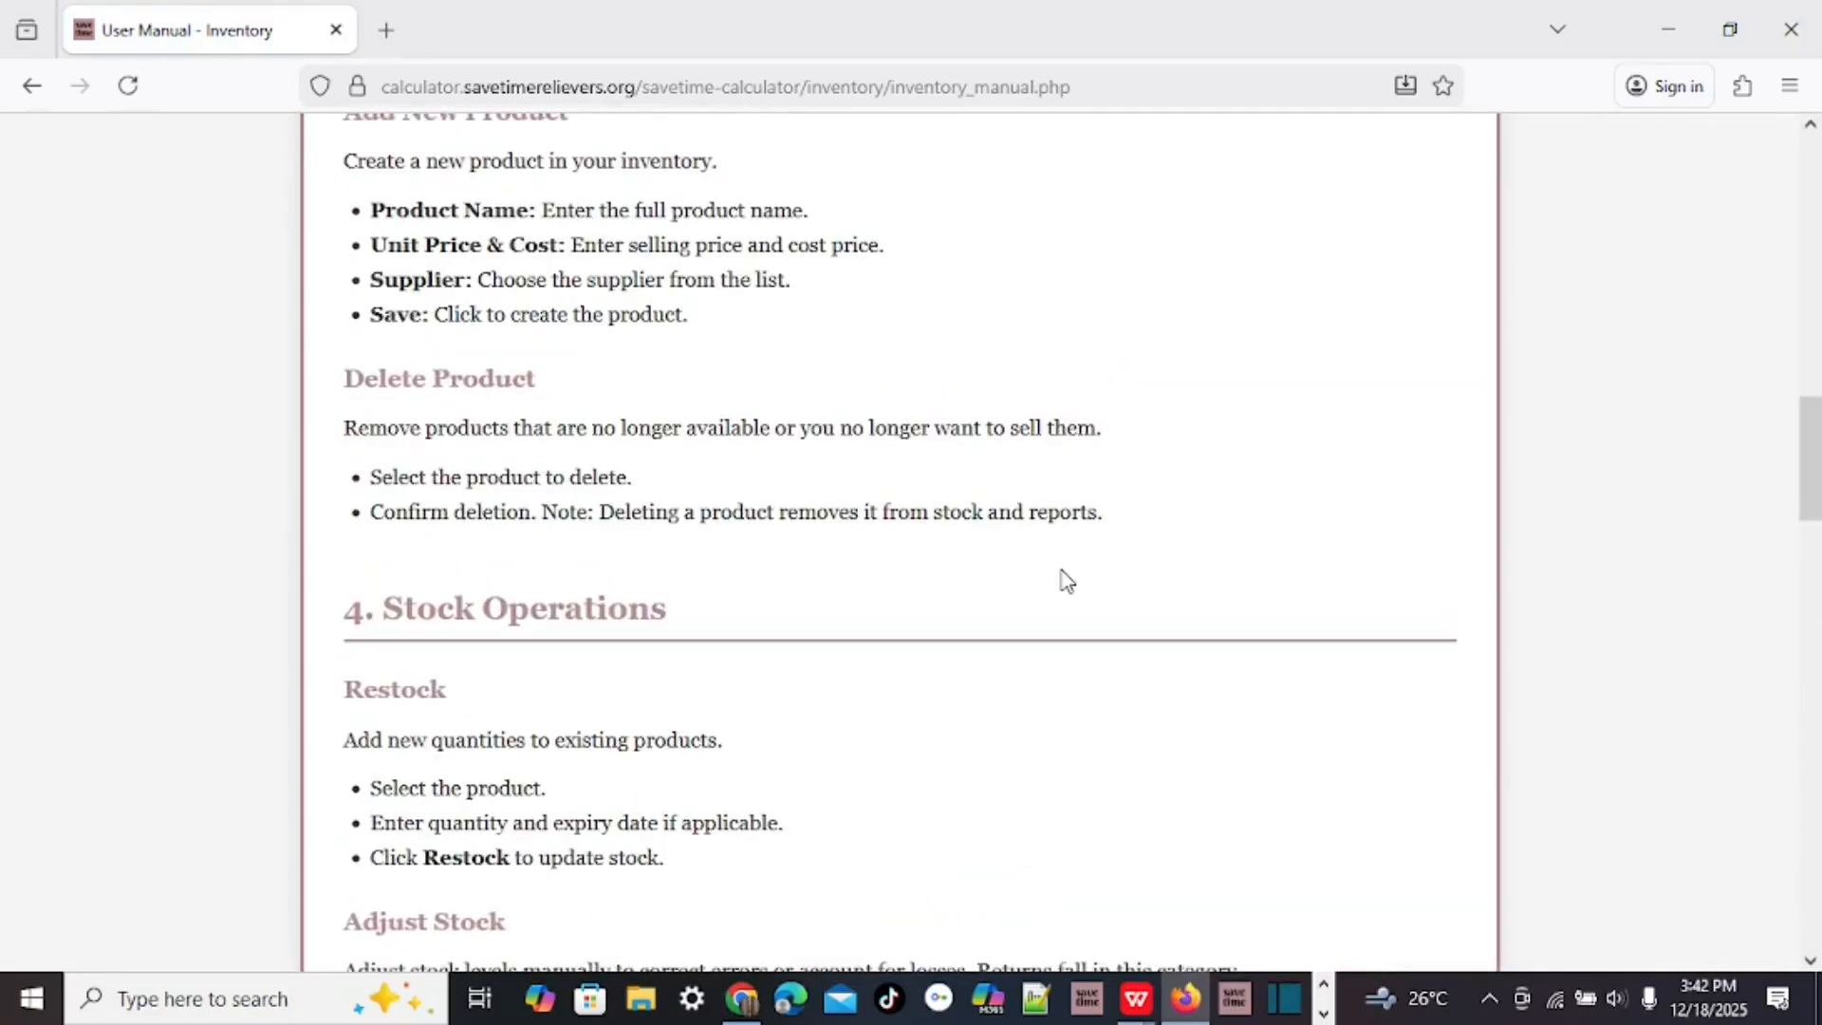
scroll(1065, 578, down, 10)
scroll(991, 524, up, 5)
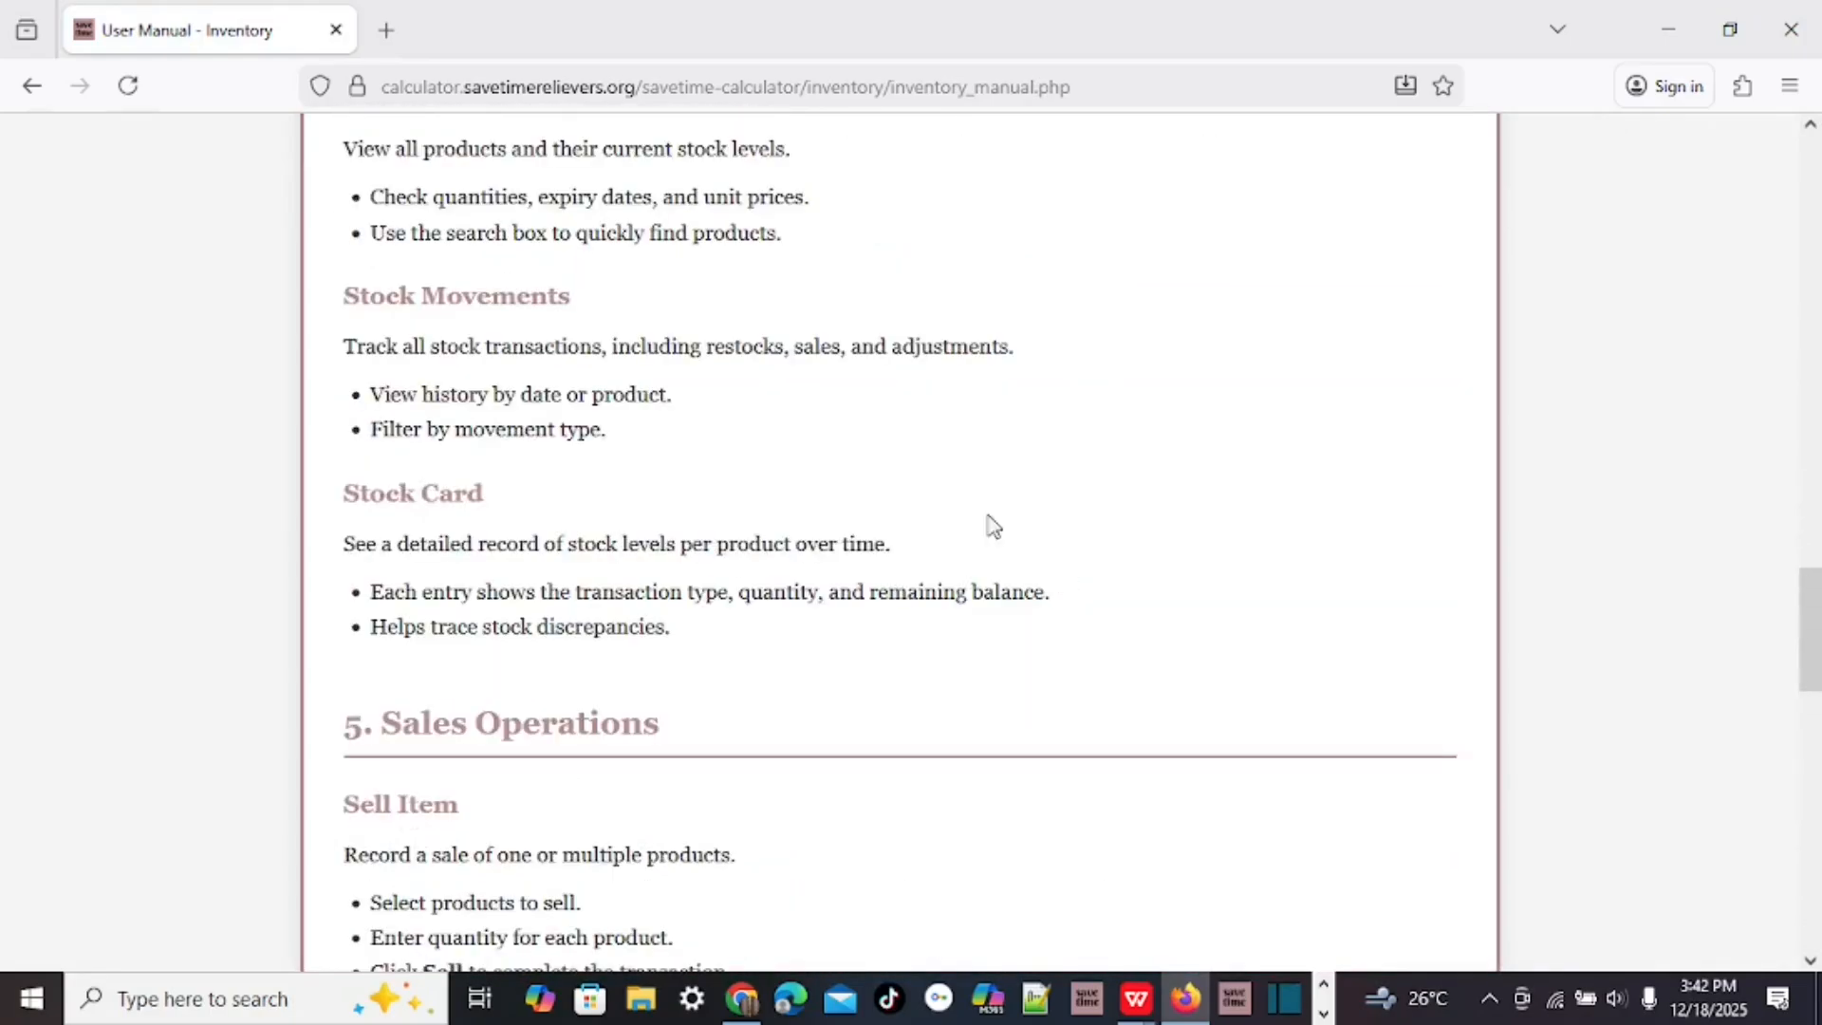
scroll(991, 525, up, 10)
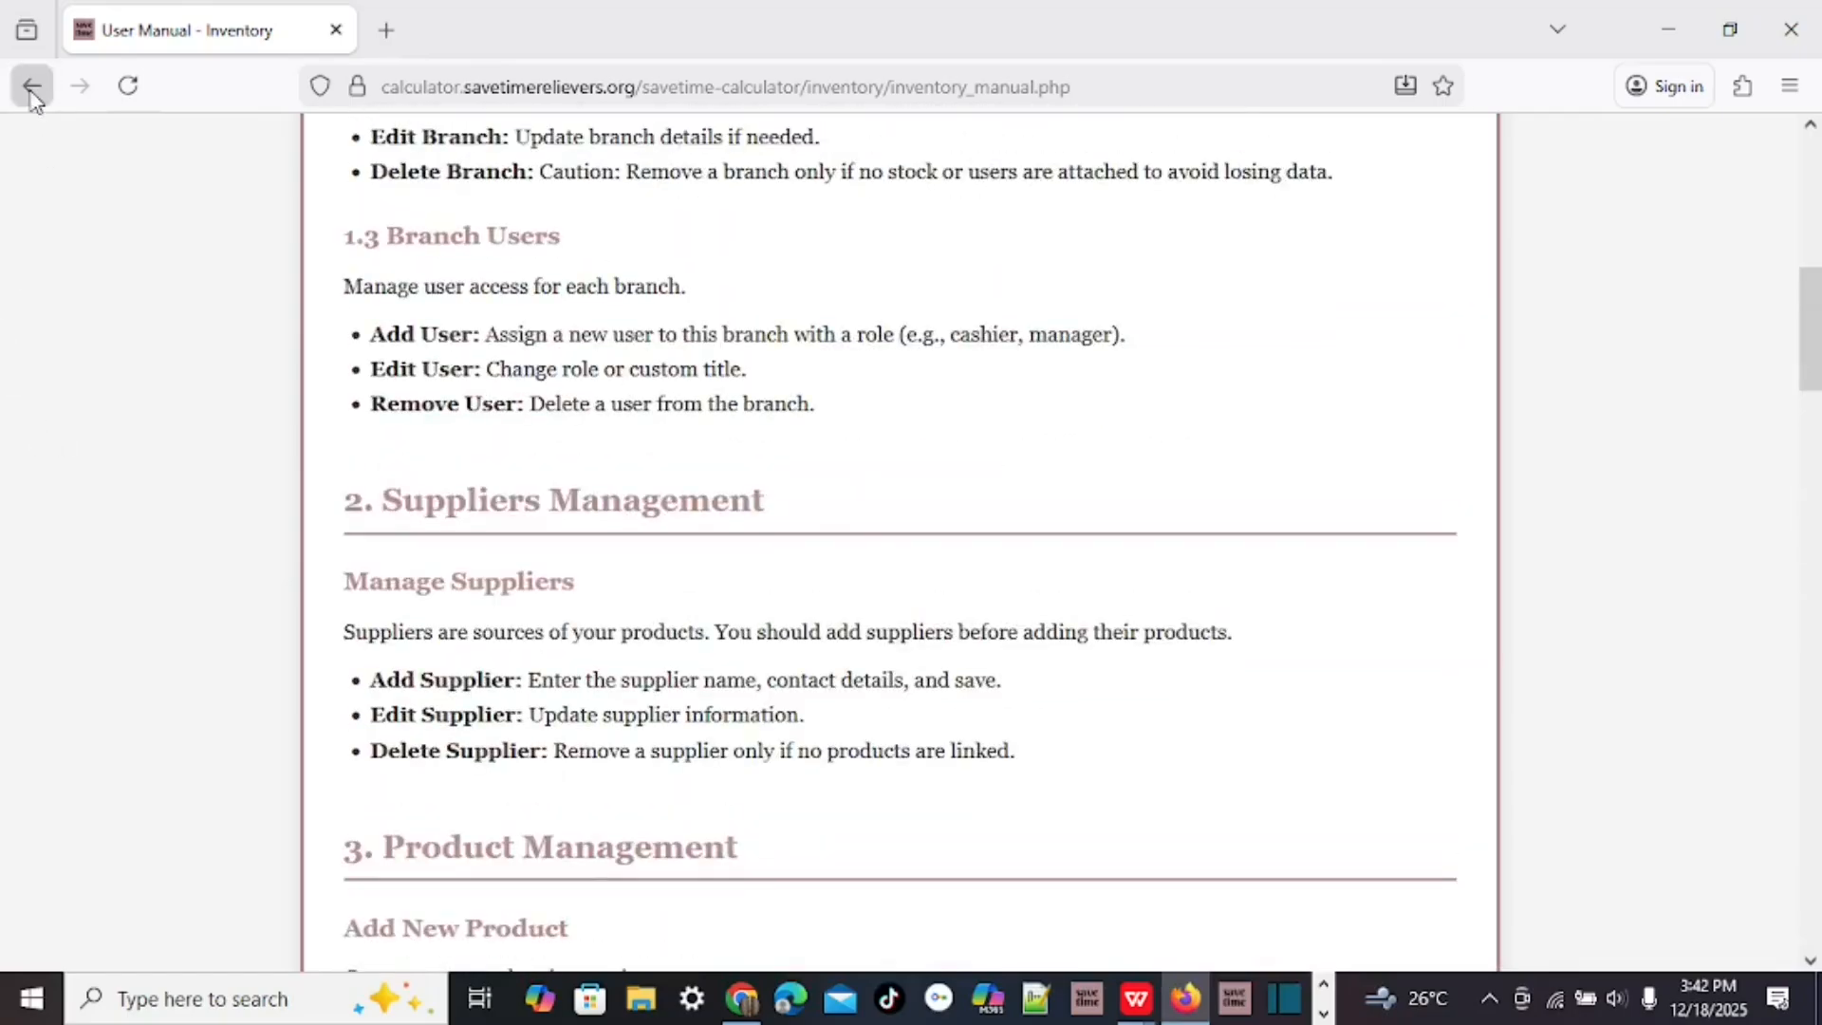
click(32, 90)
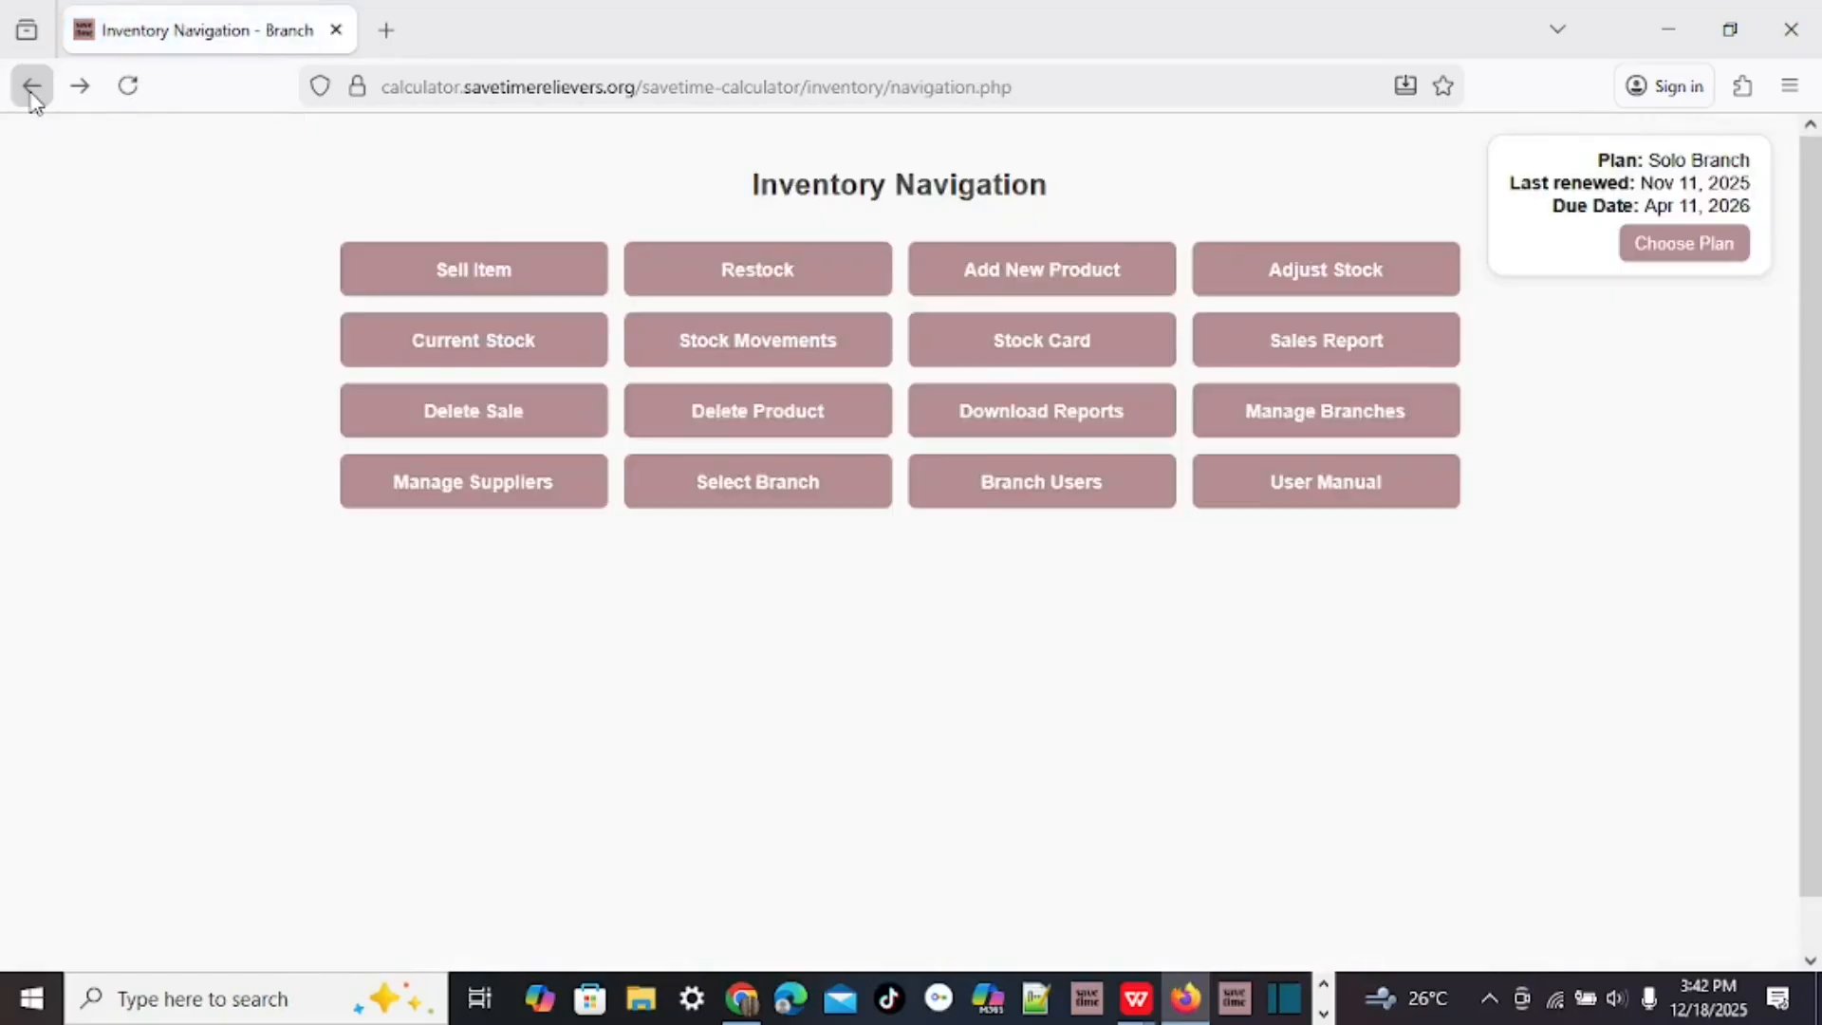
click(1375, 492)
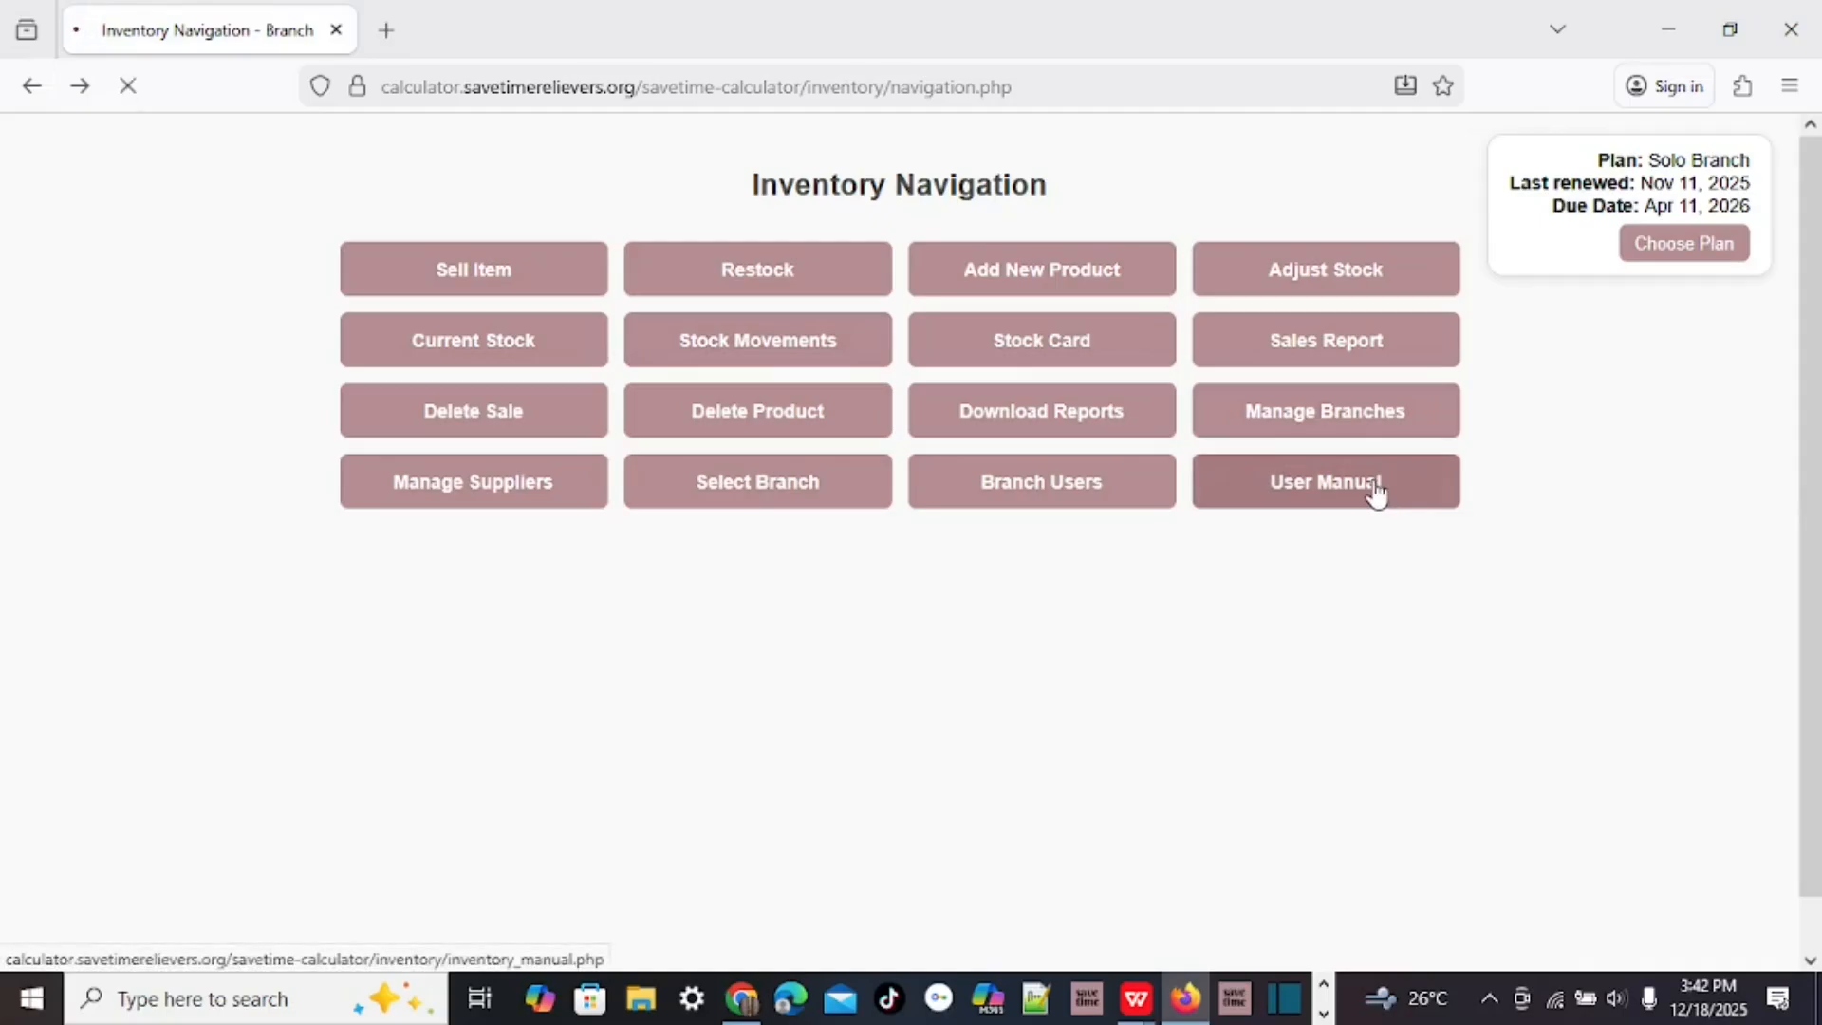
scroll(1106, 494, down, 15)
scroll(1106, 494, up, 10)
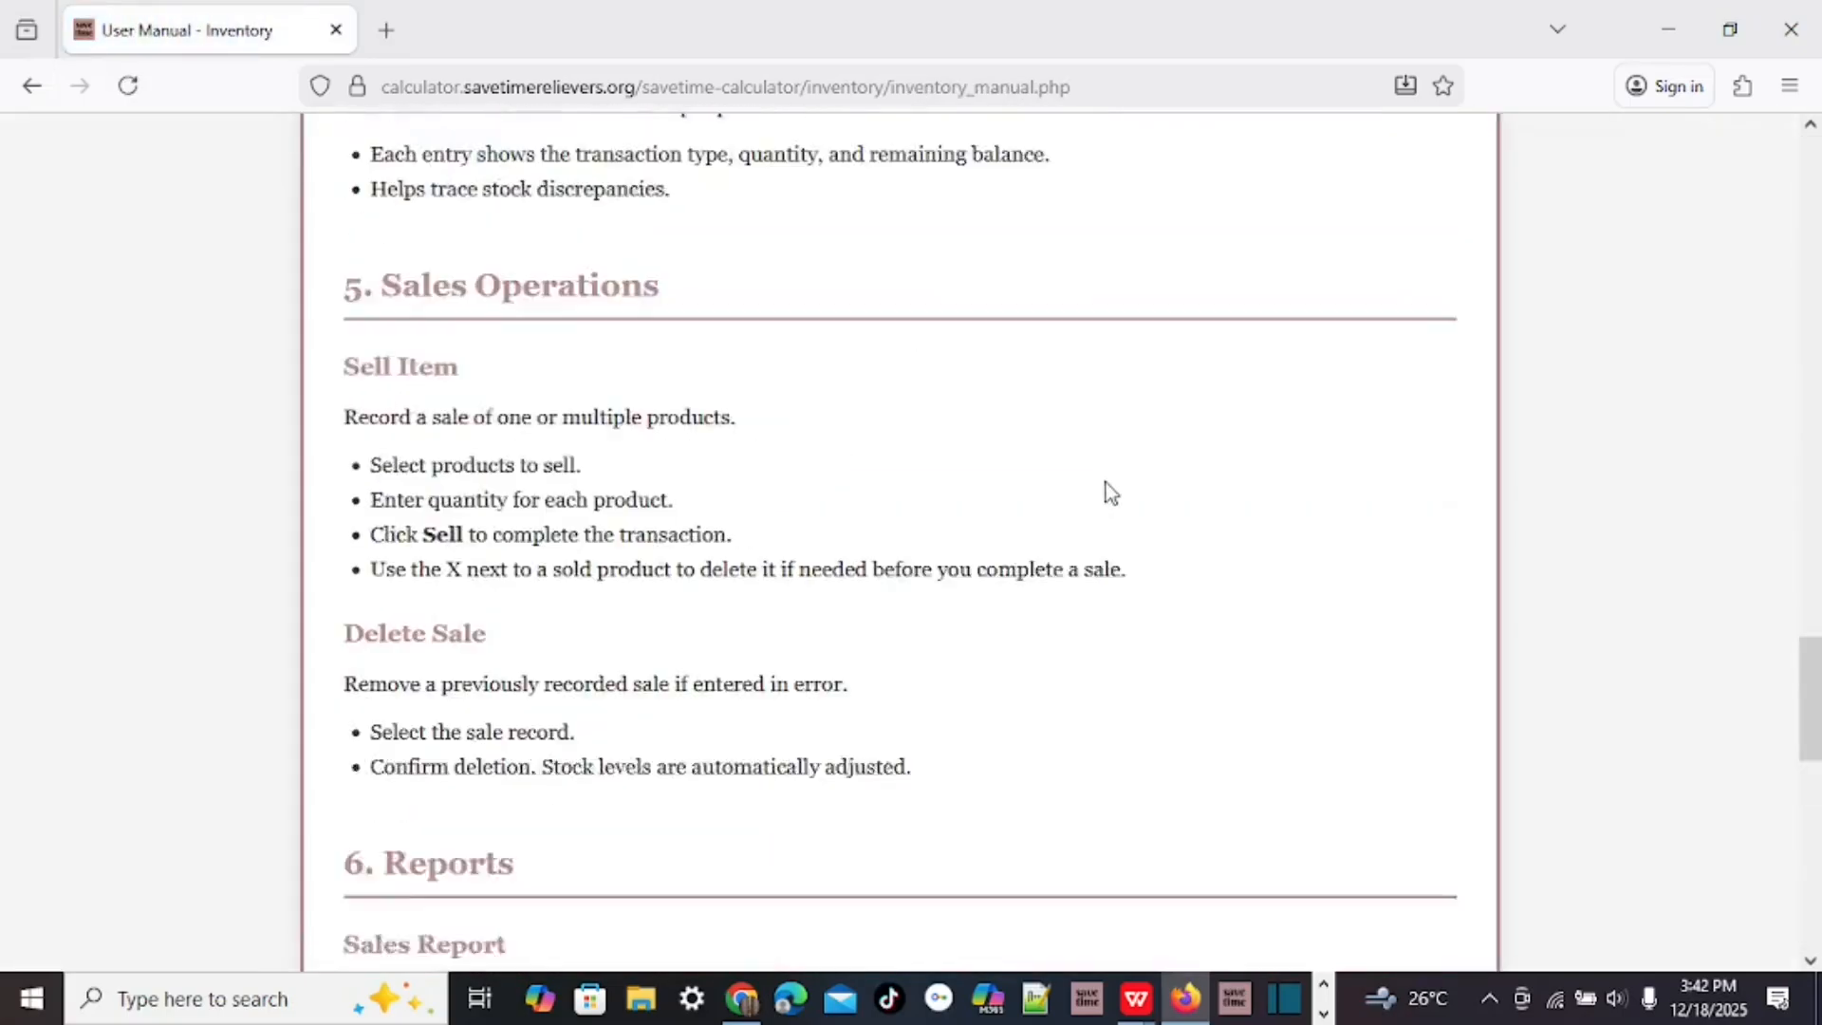
scroll(1106, 482, up, 12)
click(35, 90)
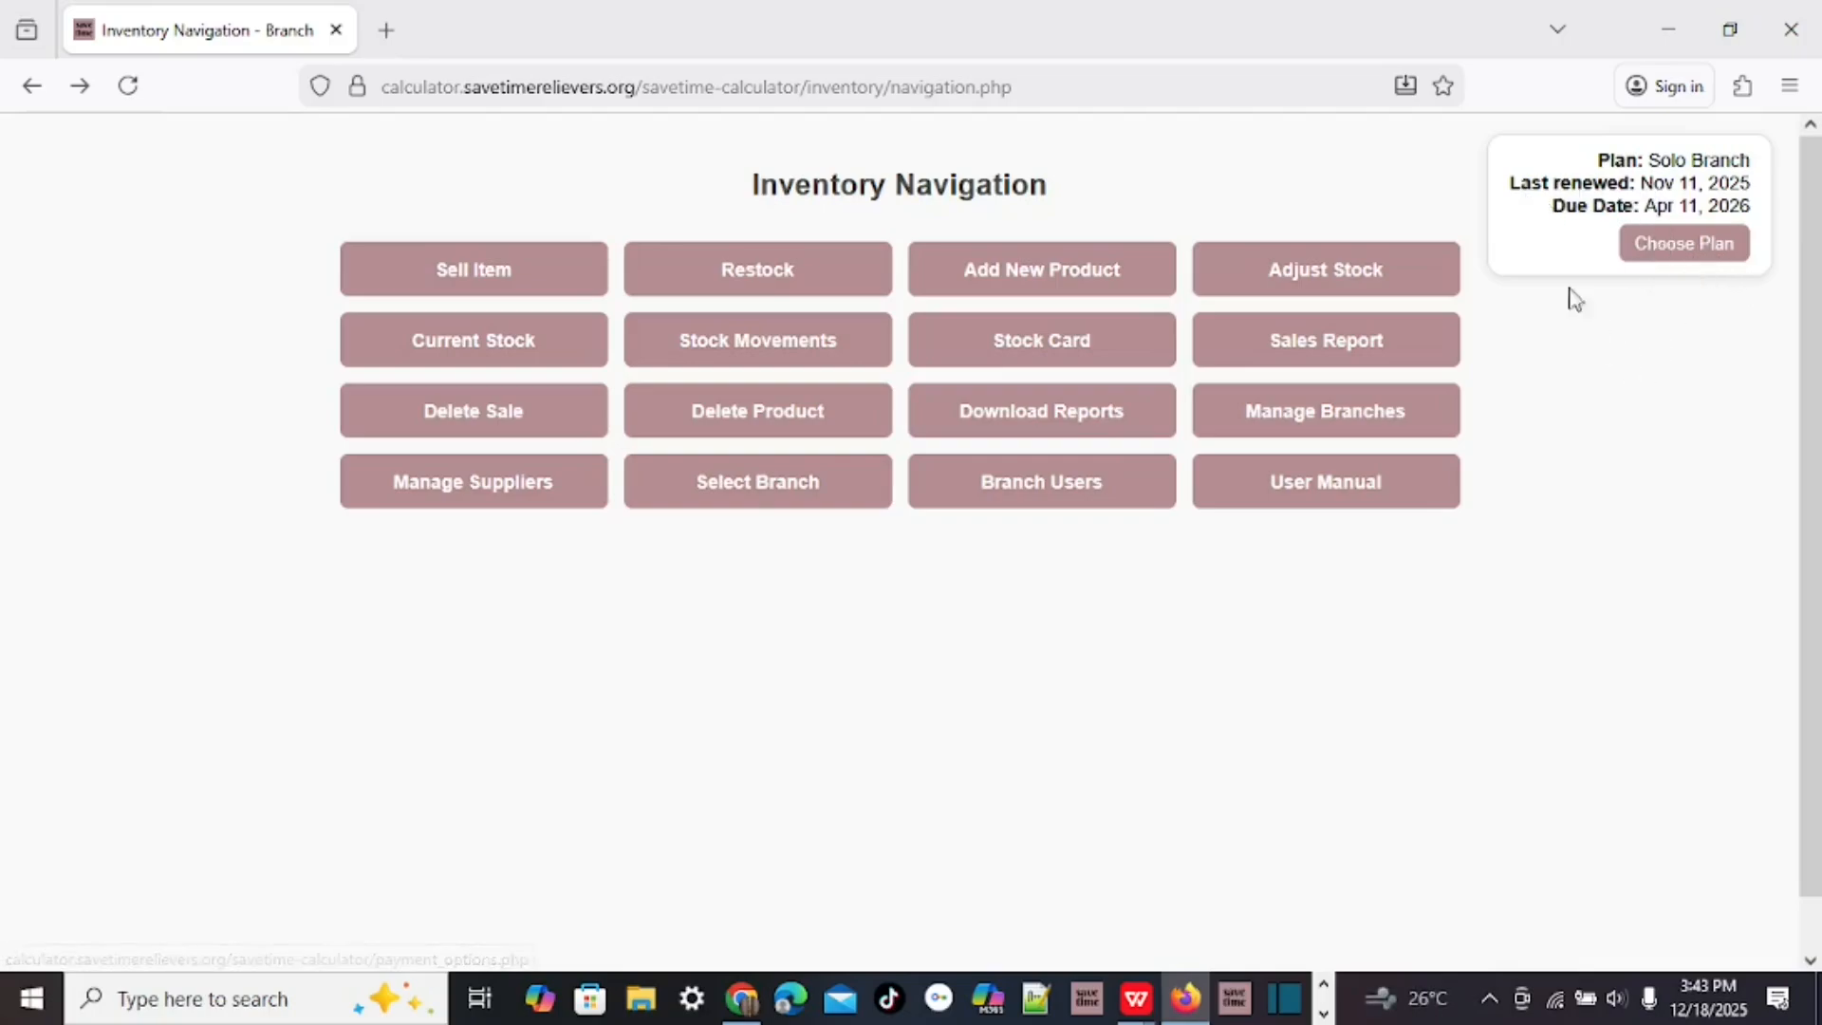
Highlight the plan's Apr 11, 2026 due date.
drag(1553, 201, 1760, 221)
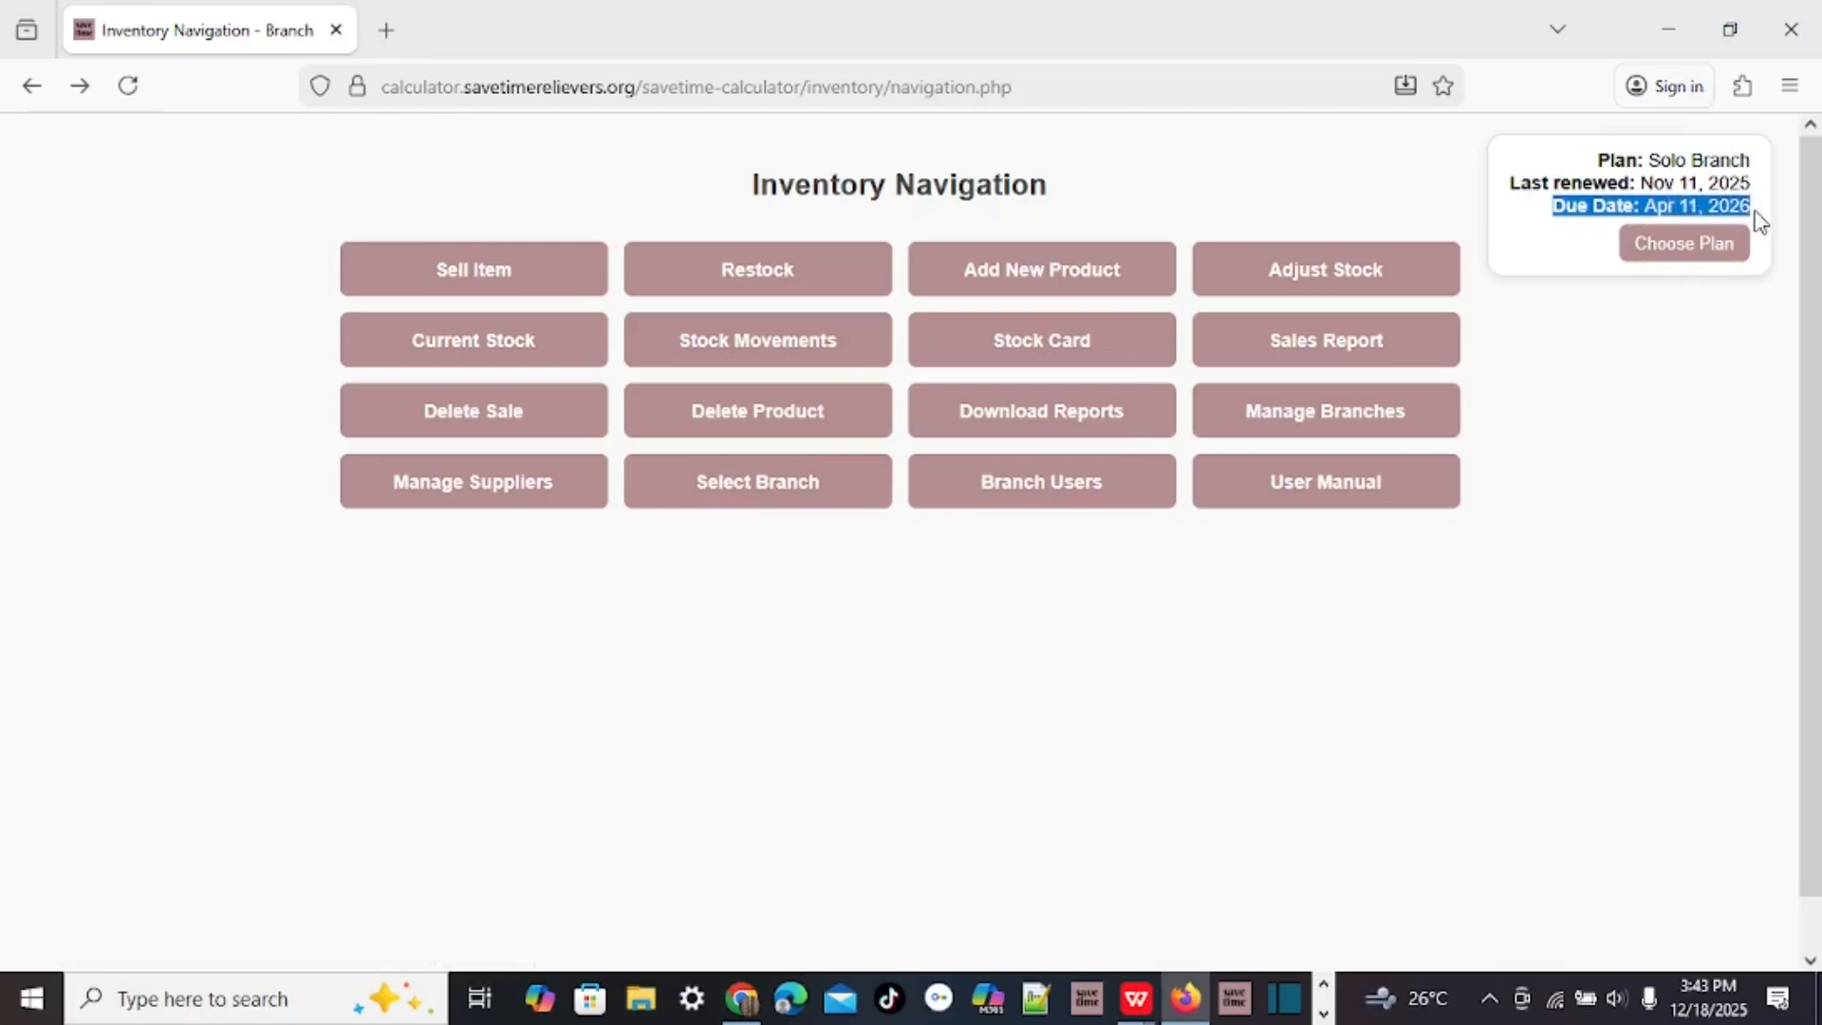
click(1649, 207)
drag(1644, 207, 1761, 219)
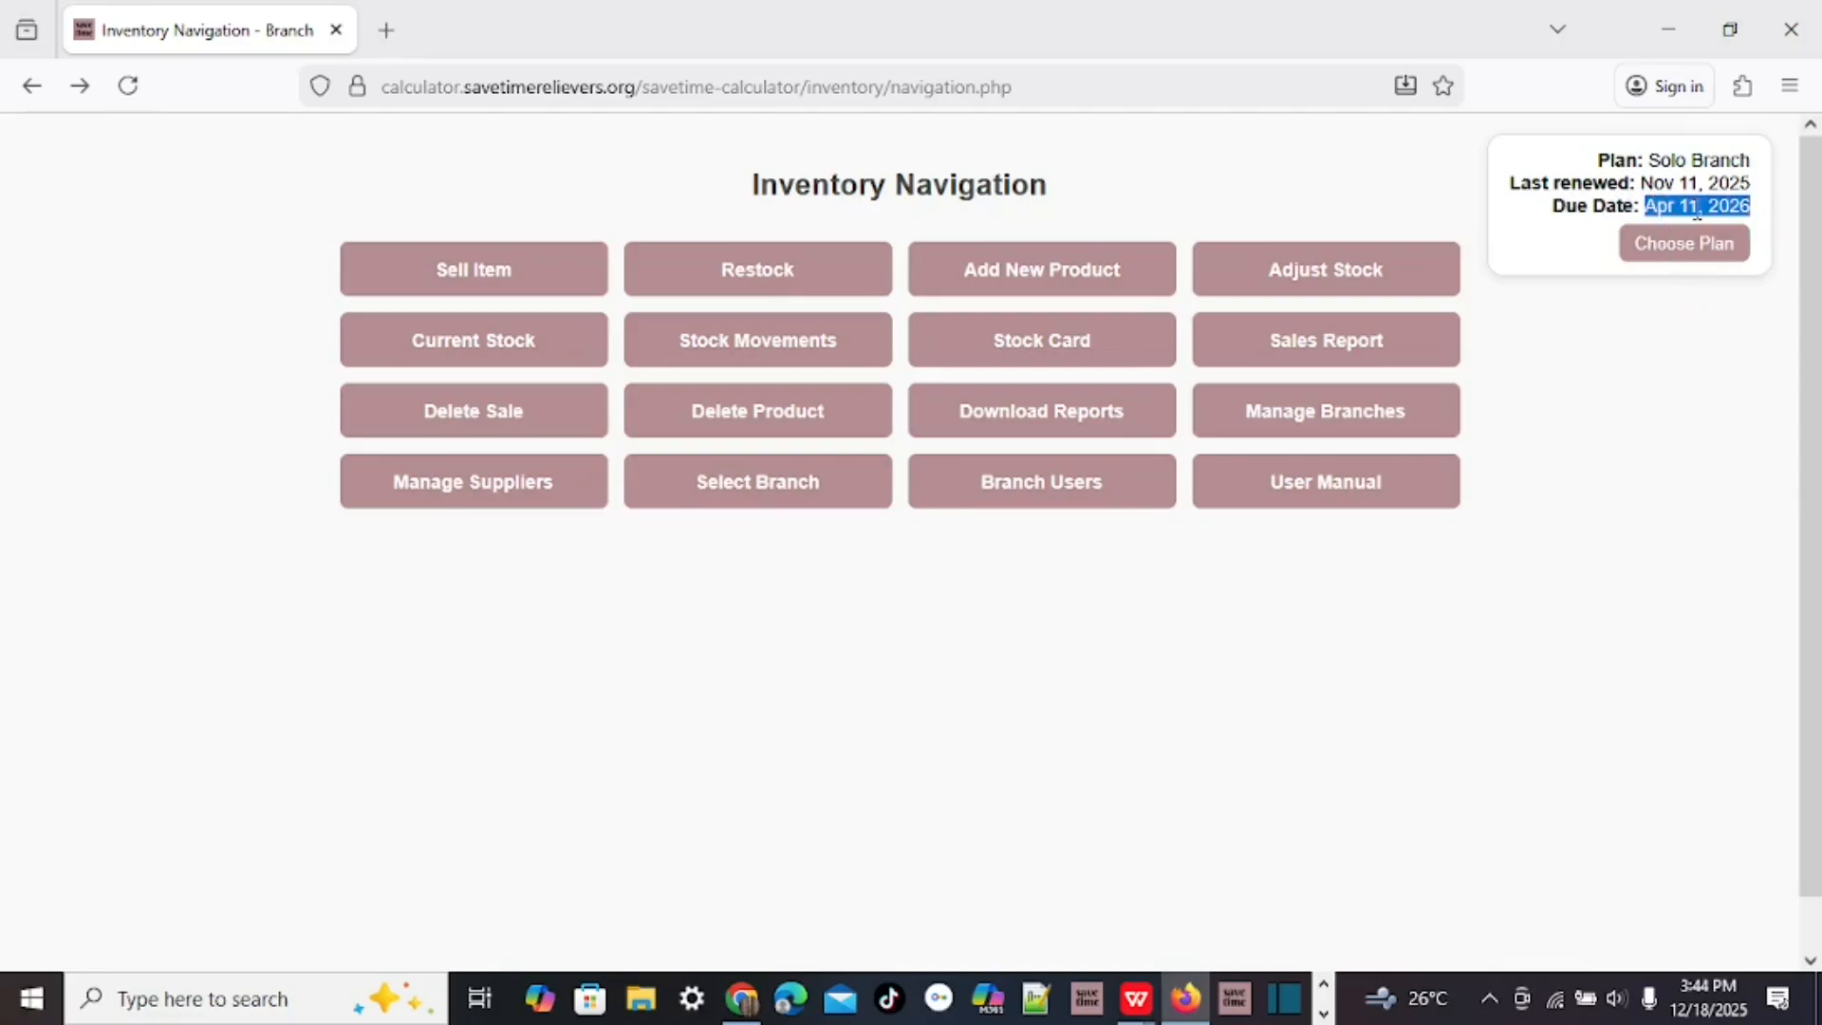
click(1687, 374)
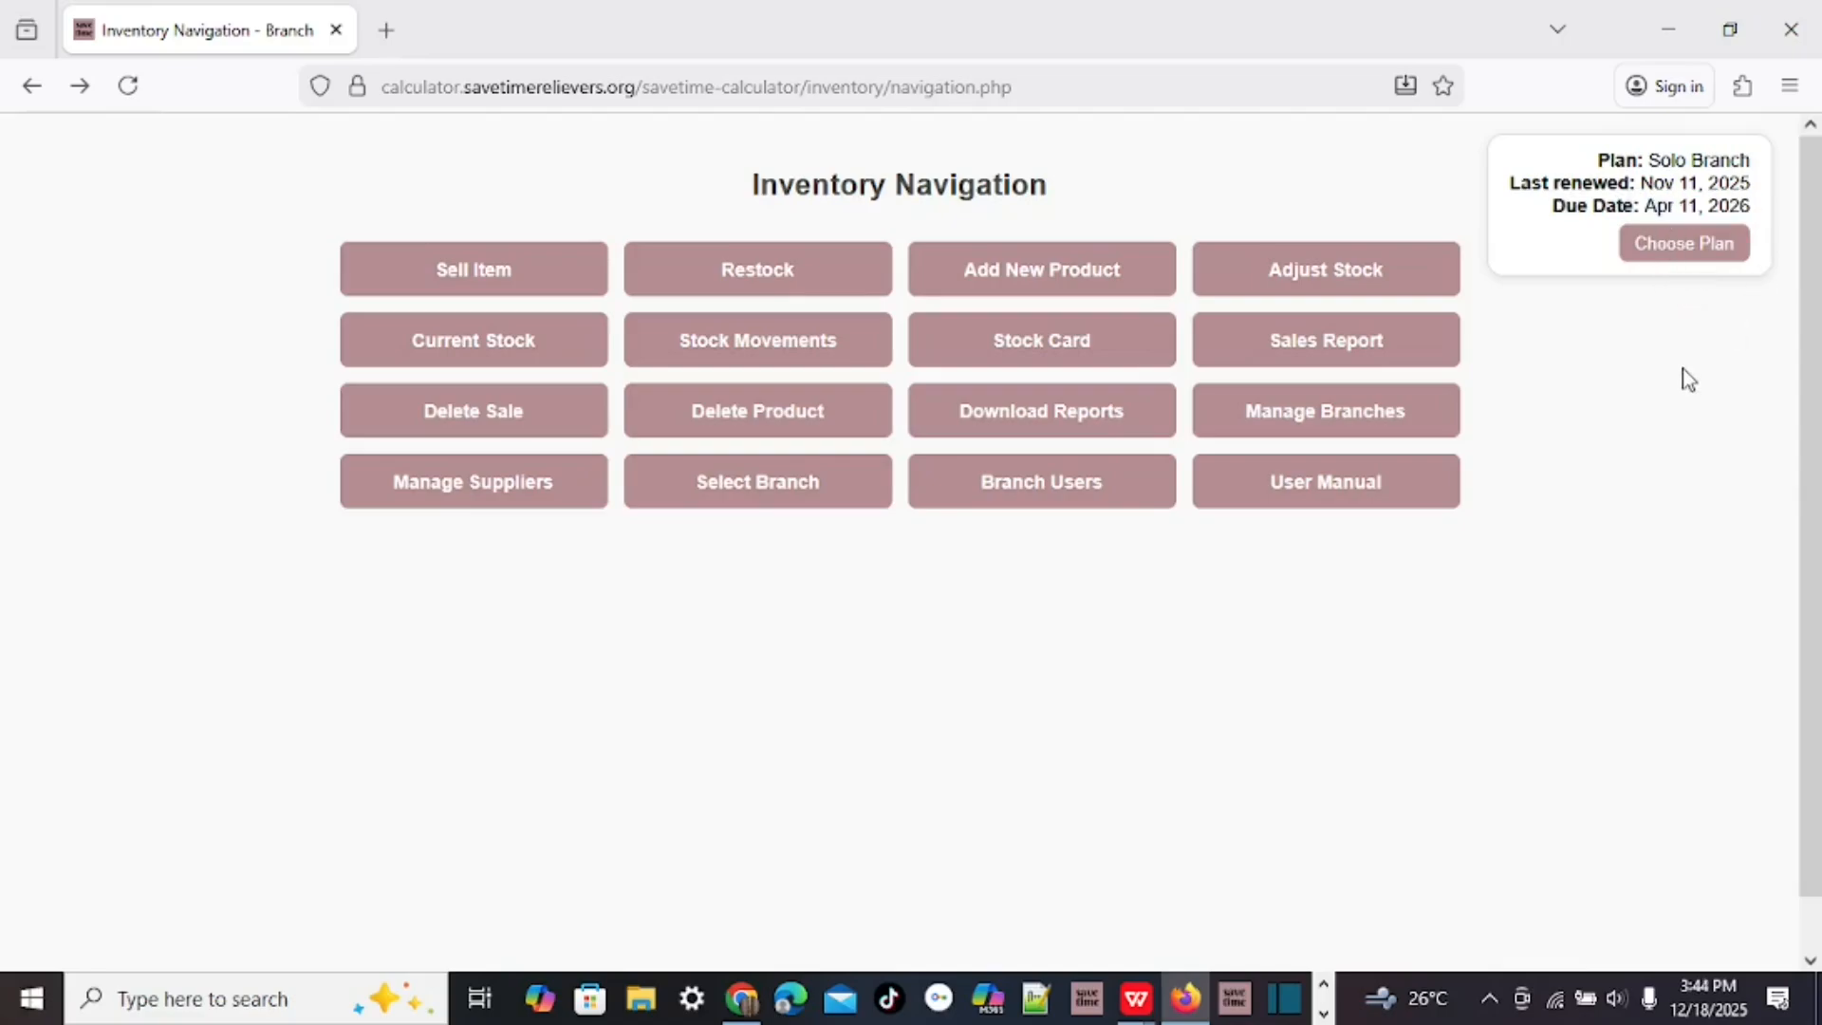
Choose Mpesa as the plan upgrade payment method and browse the Inventory Plans pricing.
click(1696, 250)
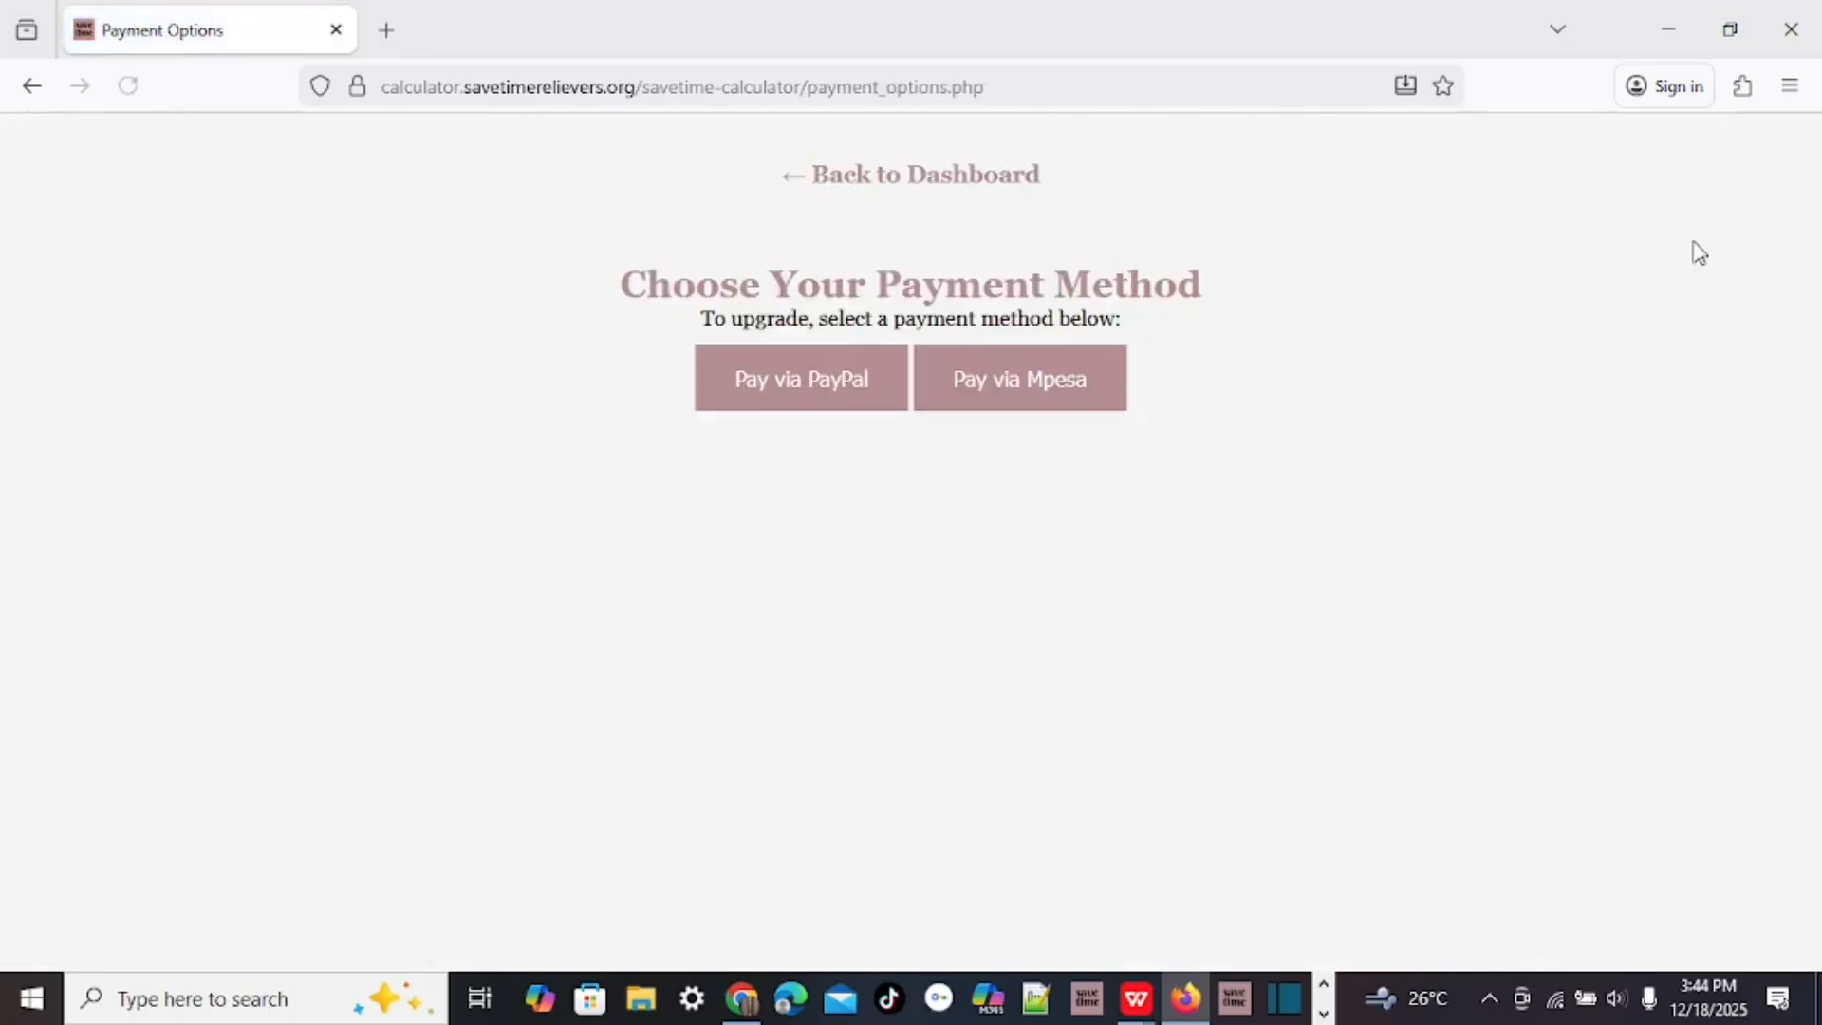
click(1064, 385)
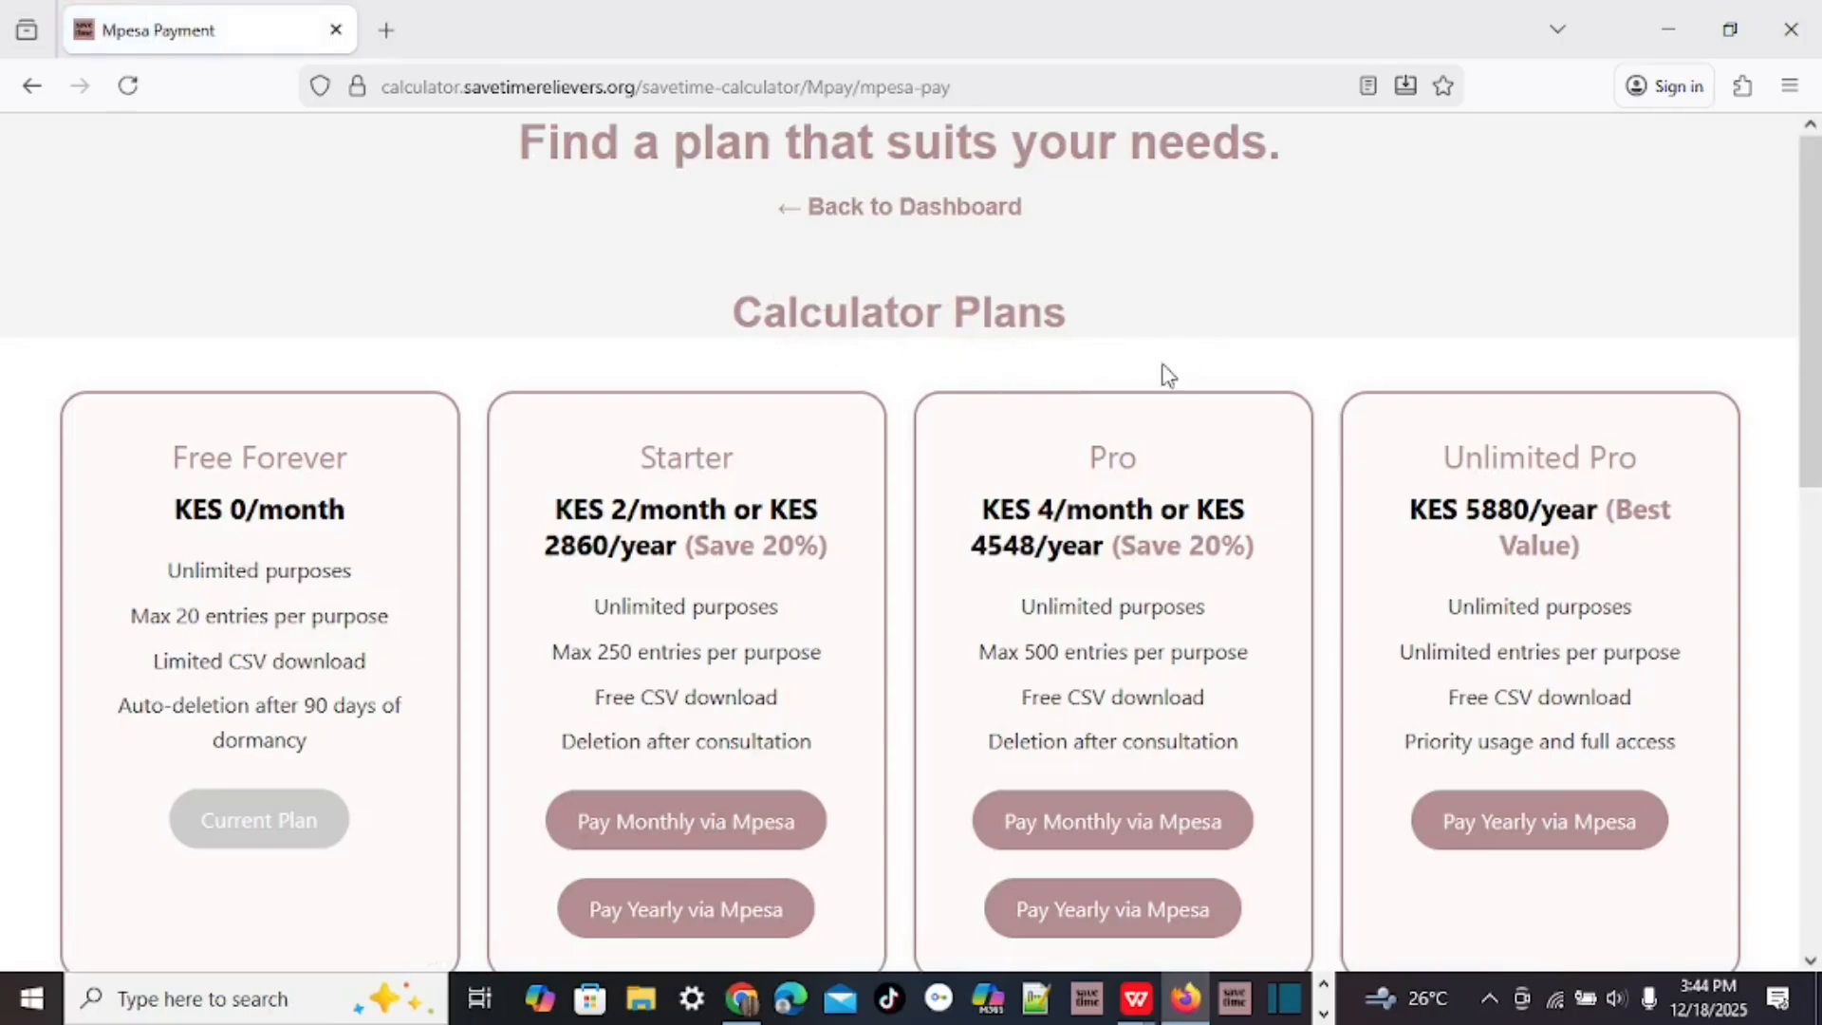
scroll(821, 507, down, 1)
scroll(825, 503, down, 10)
scroll(787, 465, up, 3)
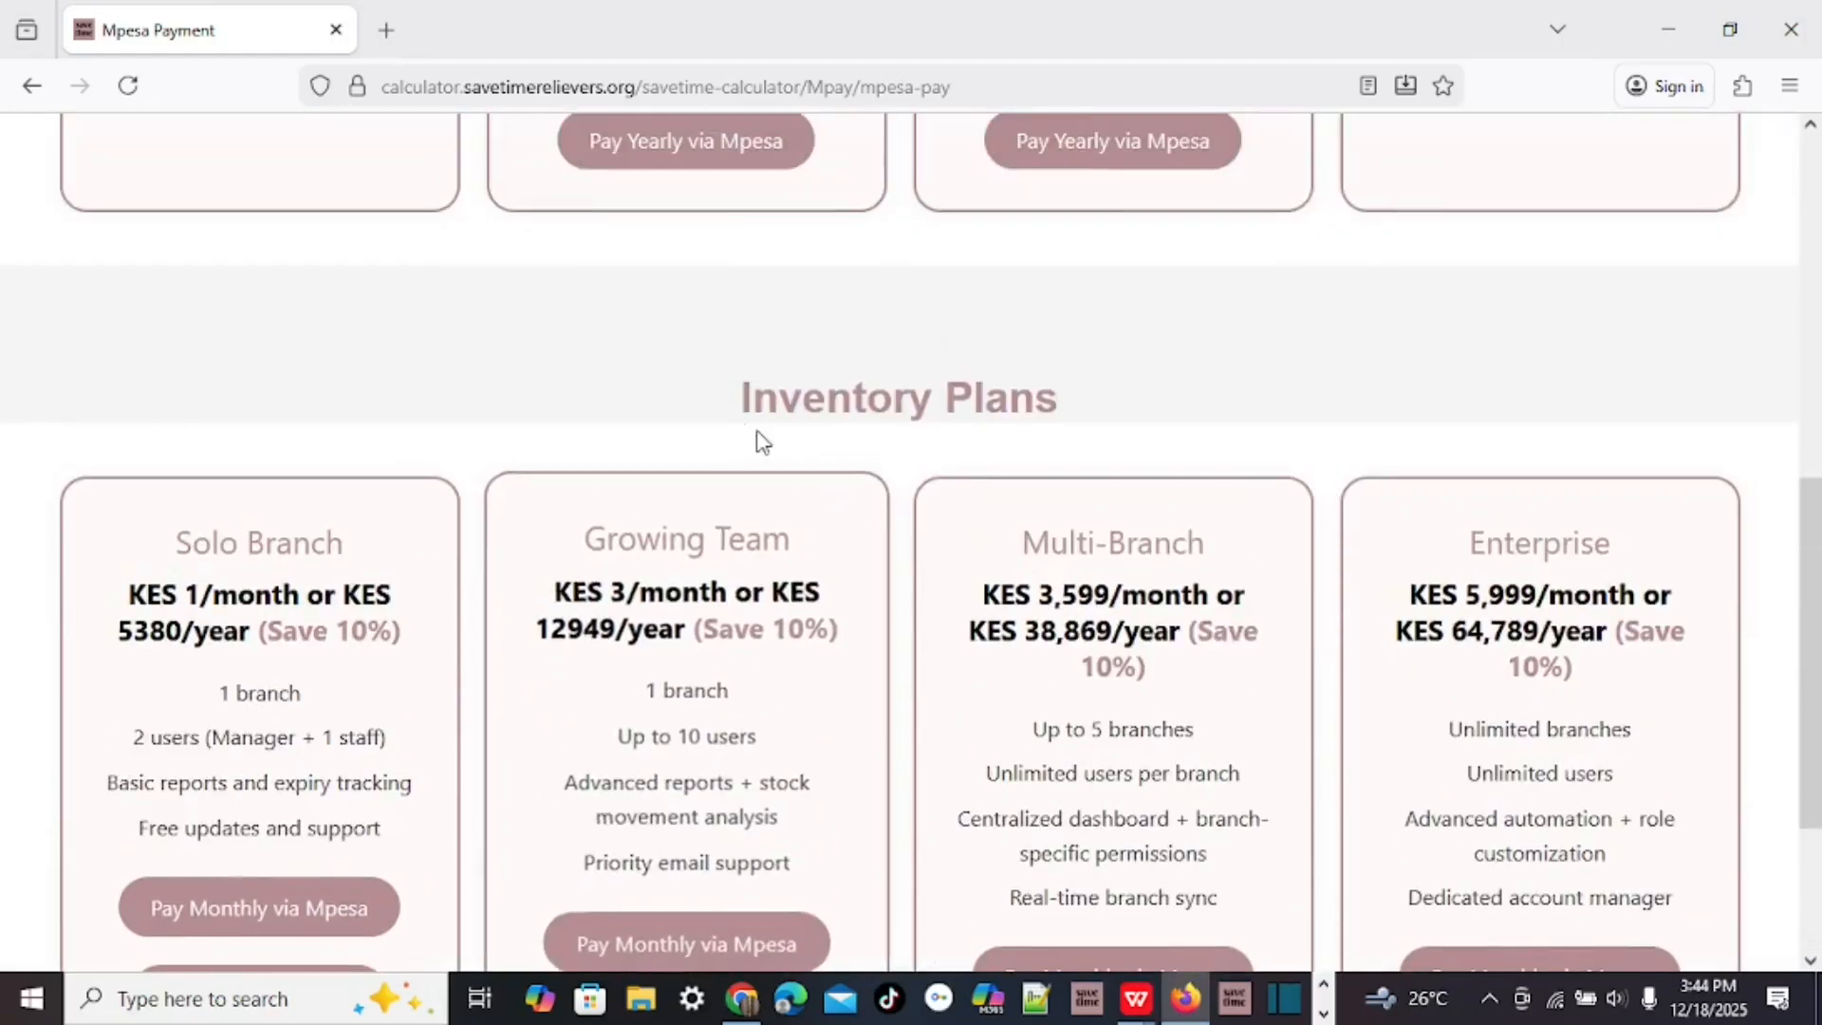
scroll(949, 389, down, 3)
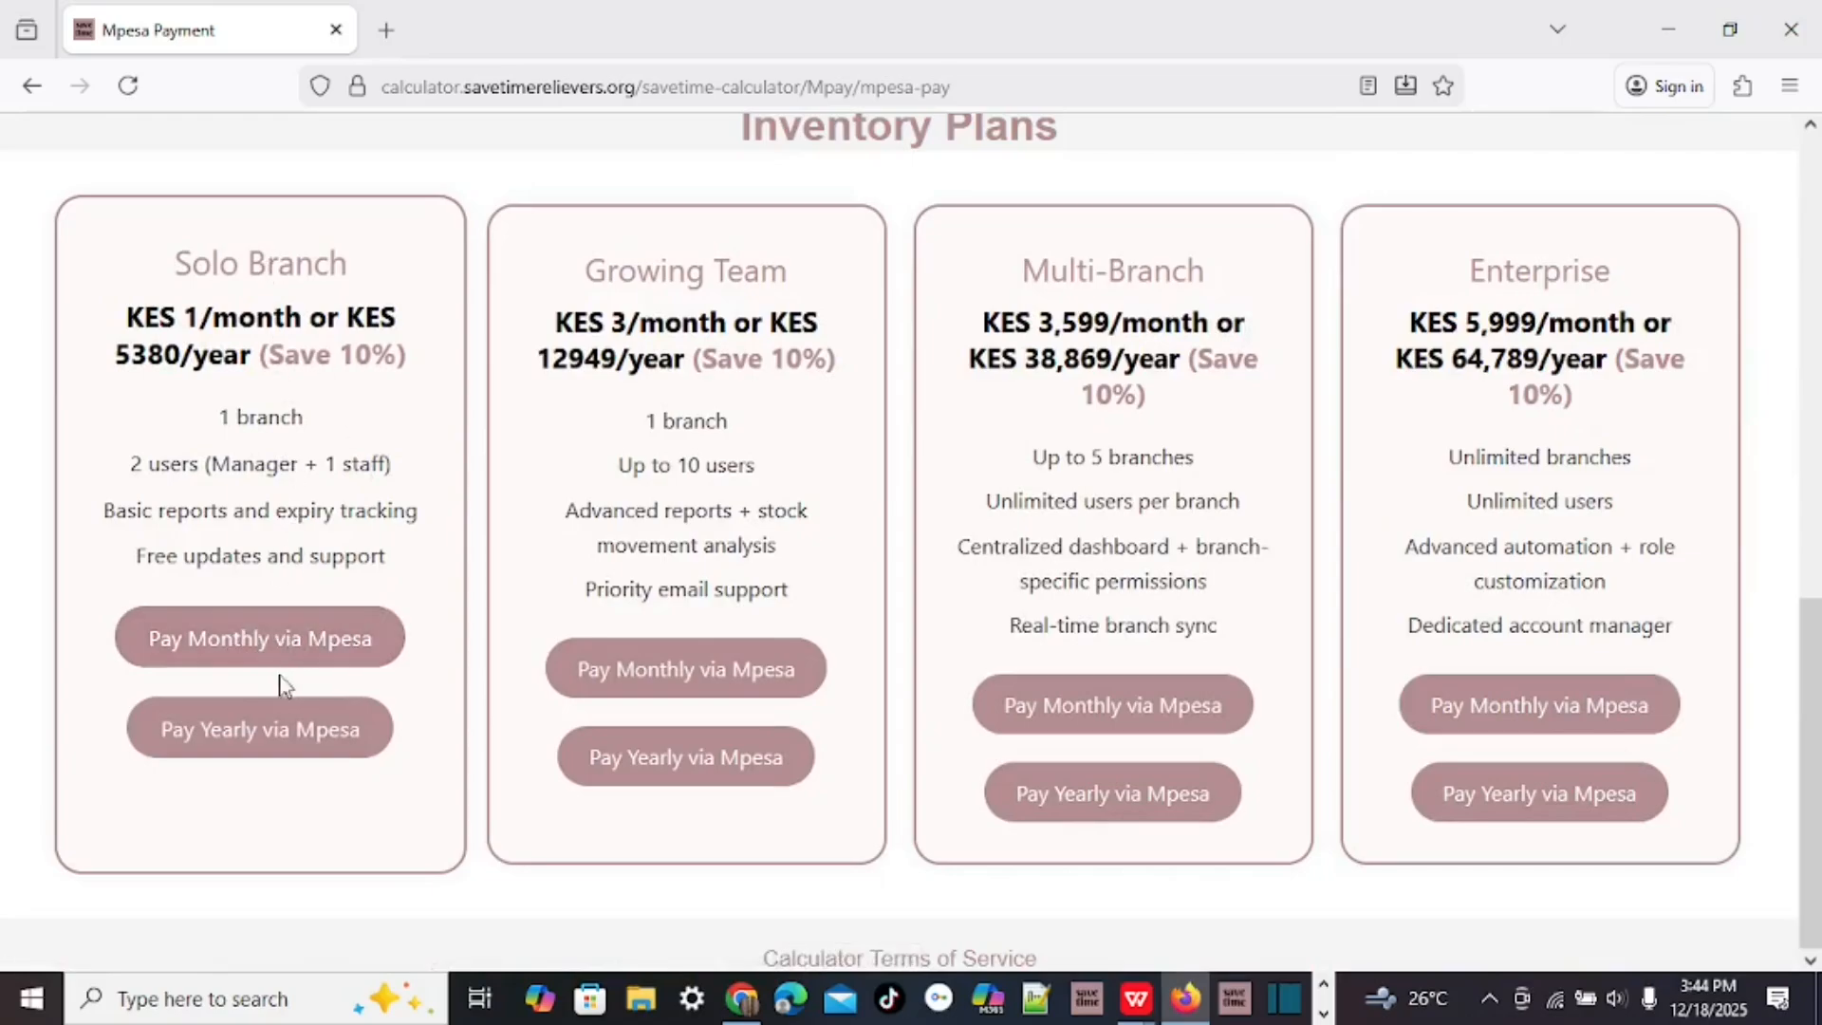
Open the Solo Branch monthly Mpesa payment form with Solo Branch selected, then go back.
click(272, 645)
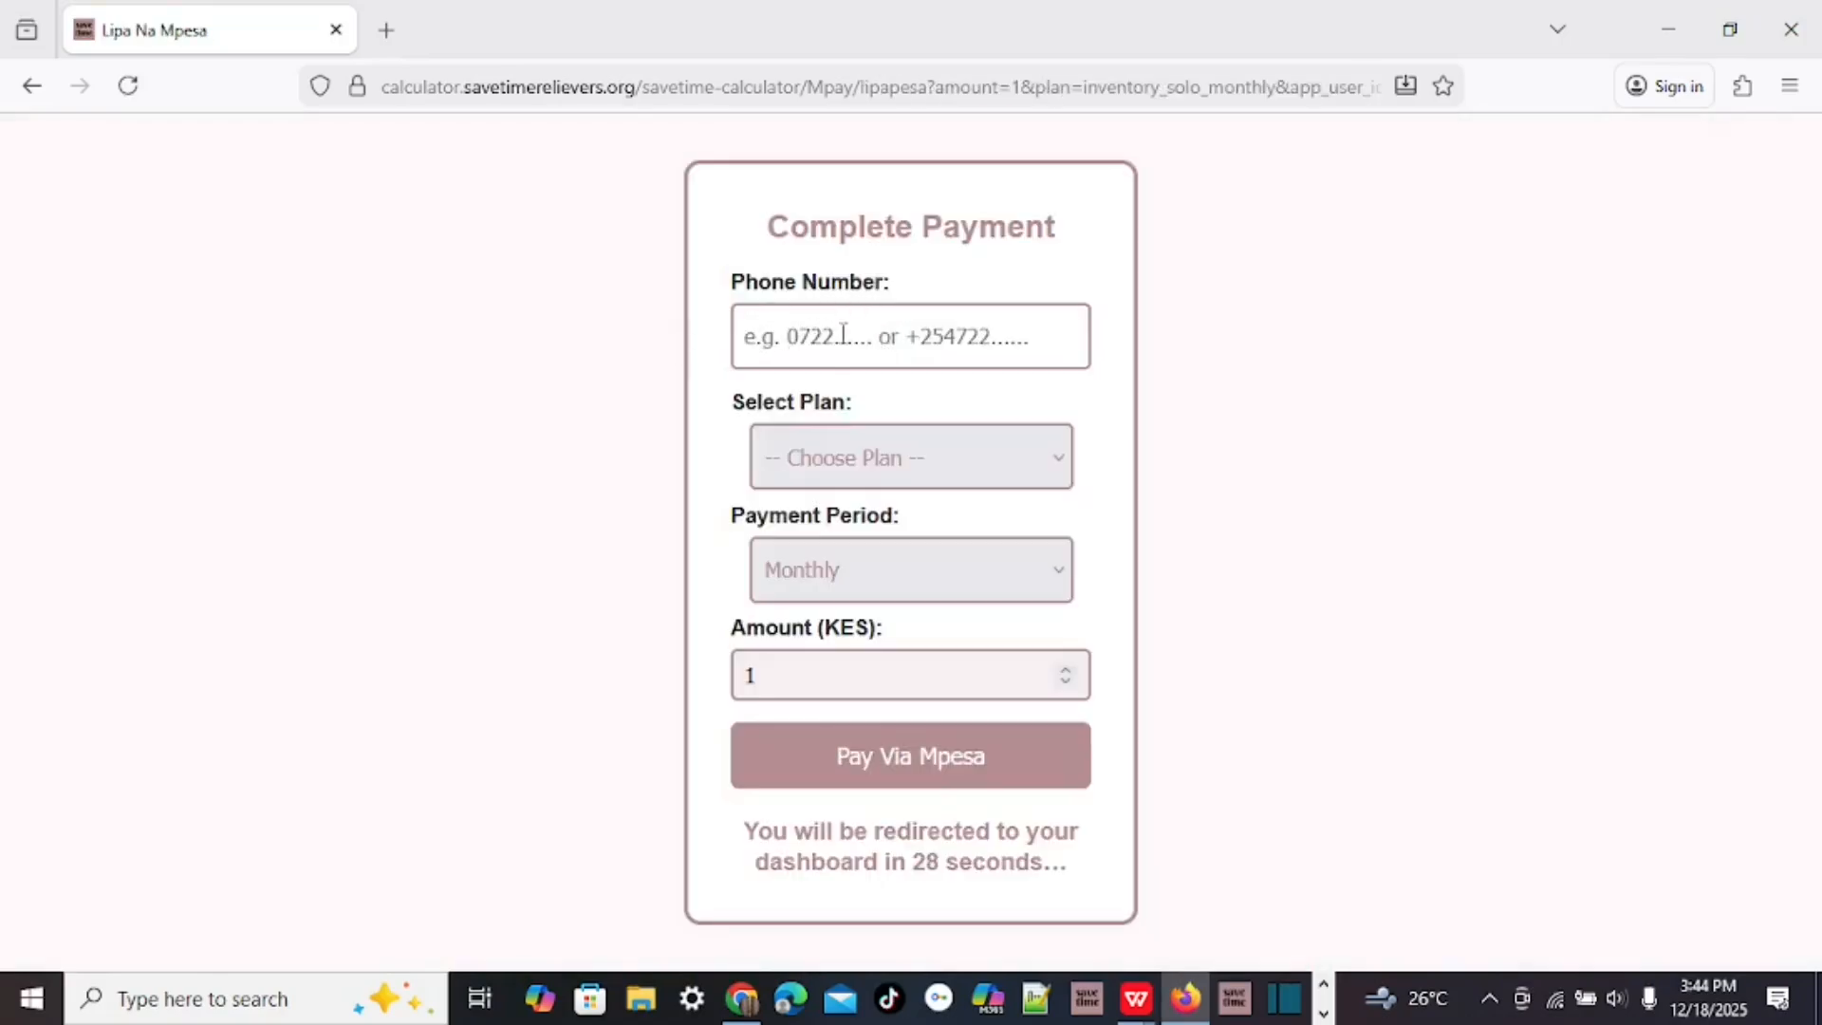
click(1058, 459)
click(857, 674)
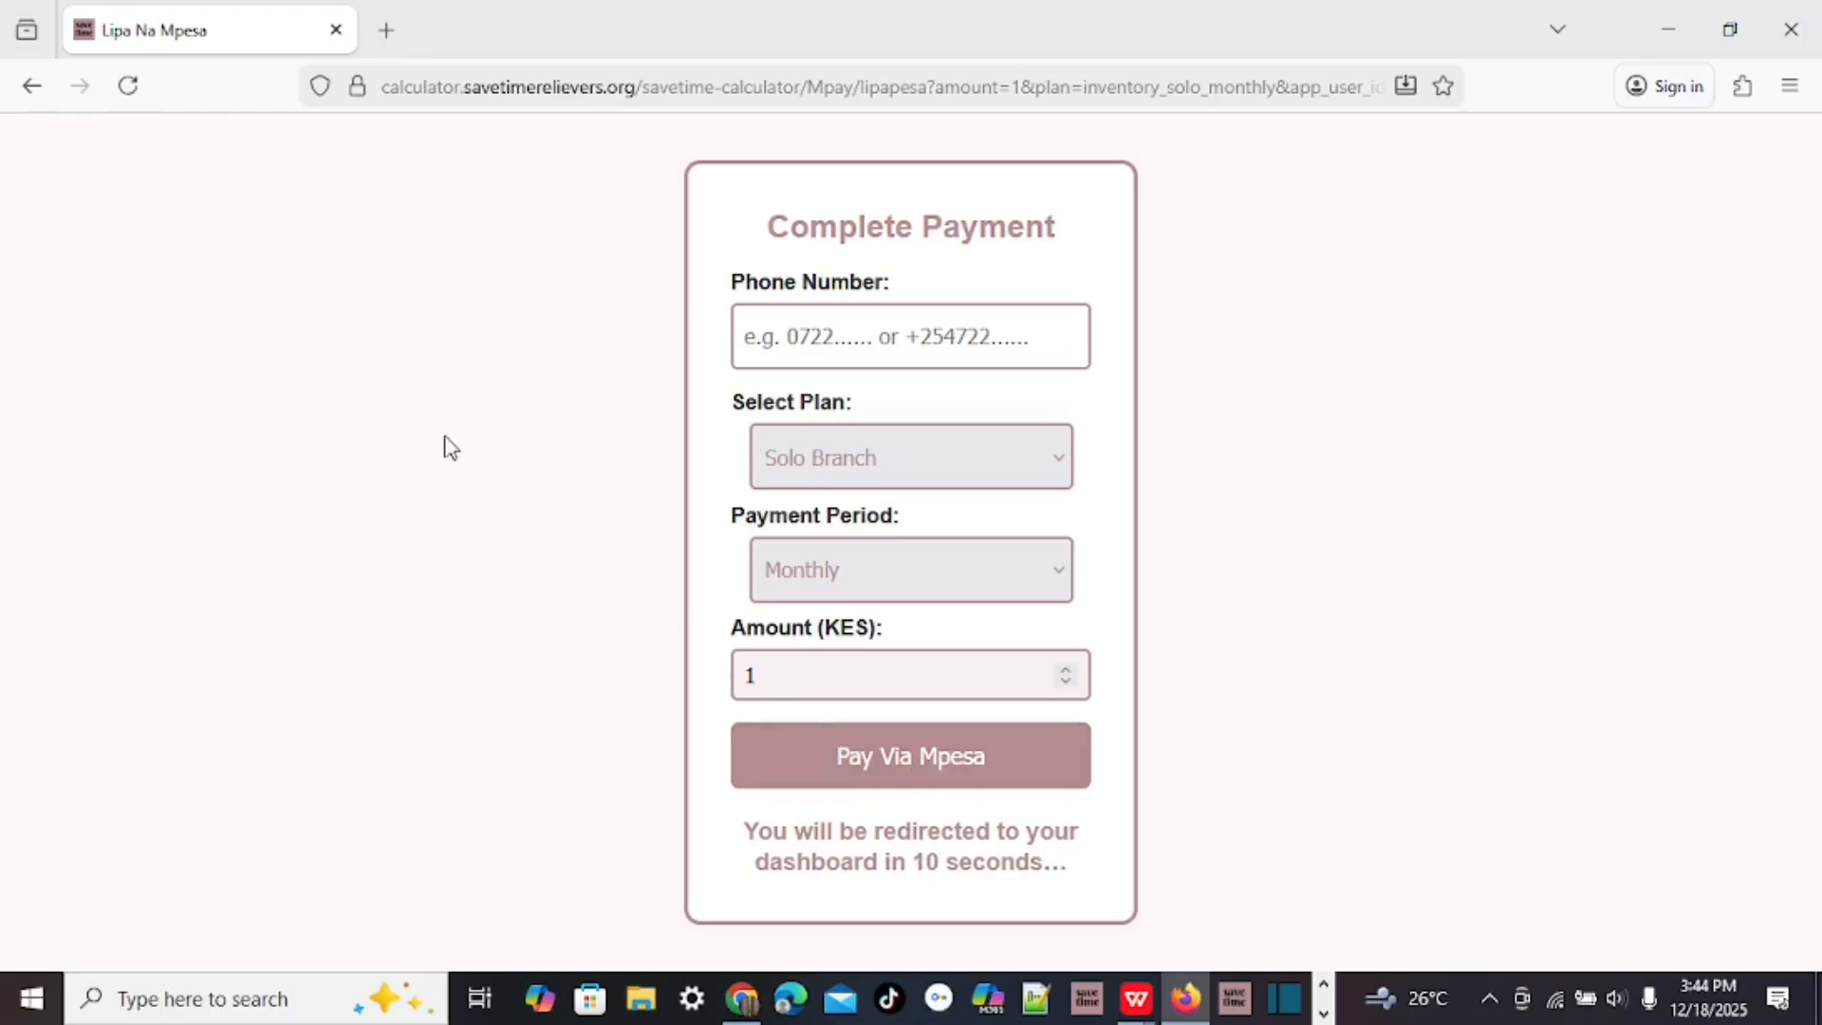
click(29, 93)
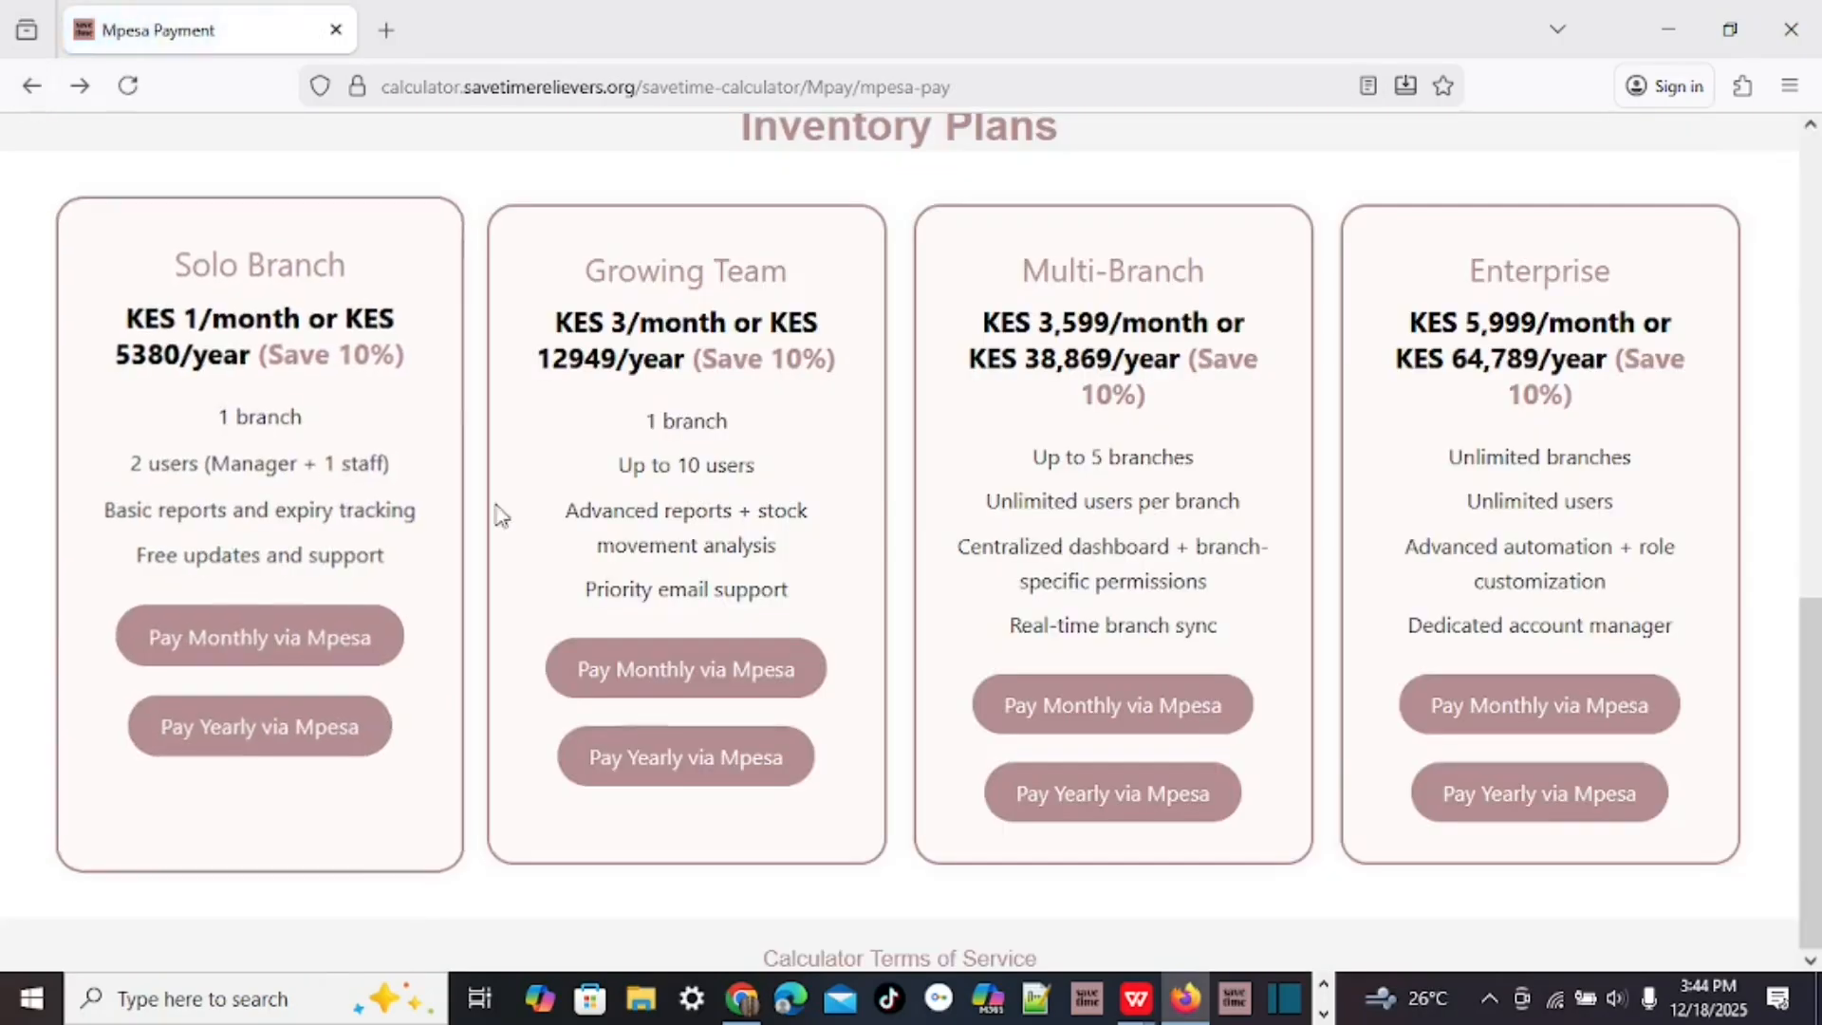
scroll(516, 492, up, 10)
Go back from the payment options and restore the browser window from maximized.
click(36, 86)
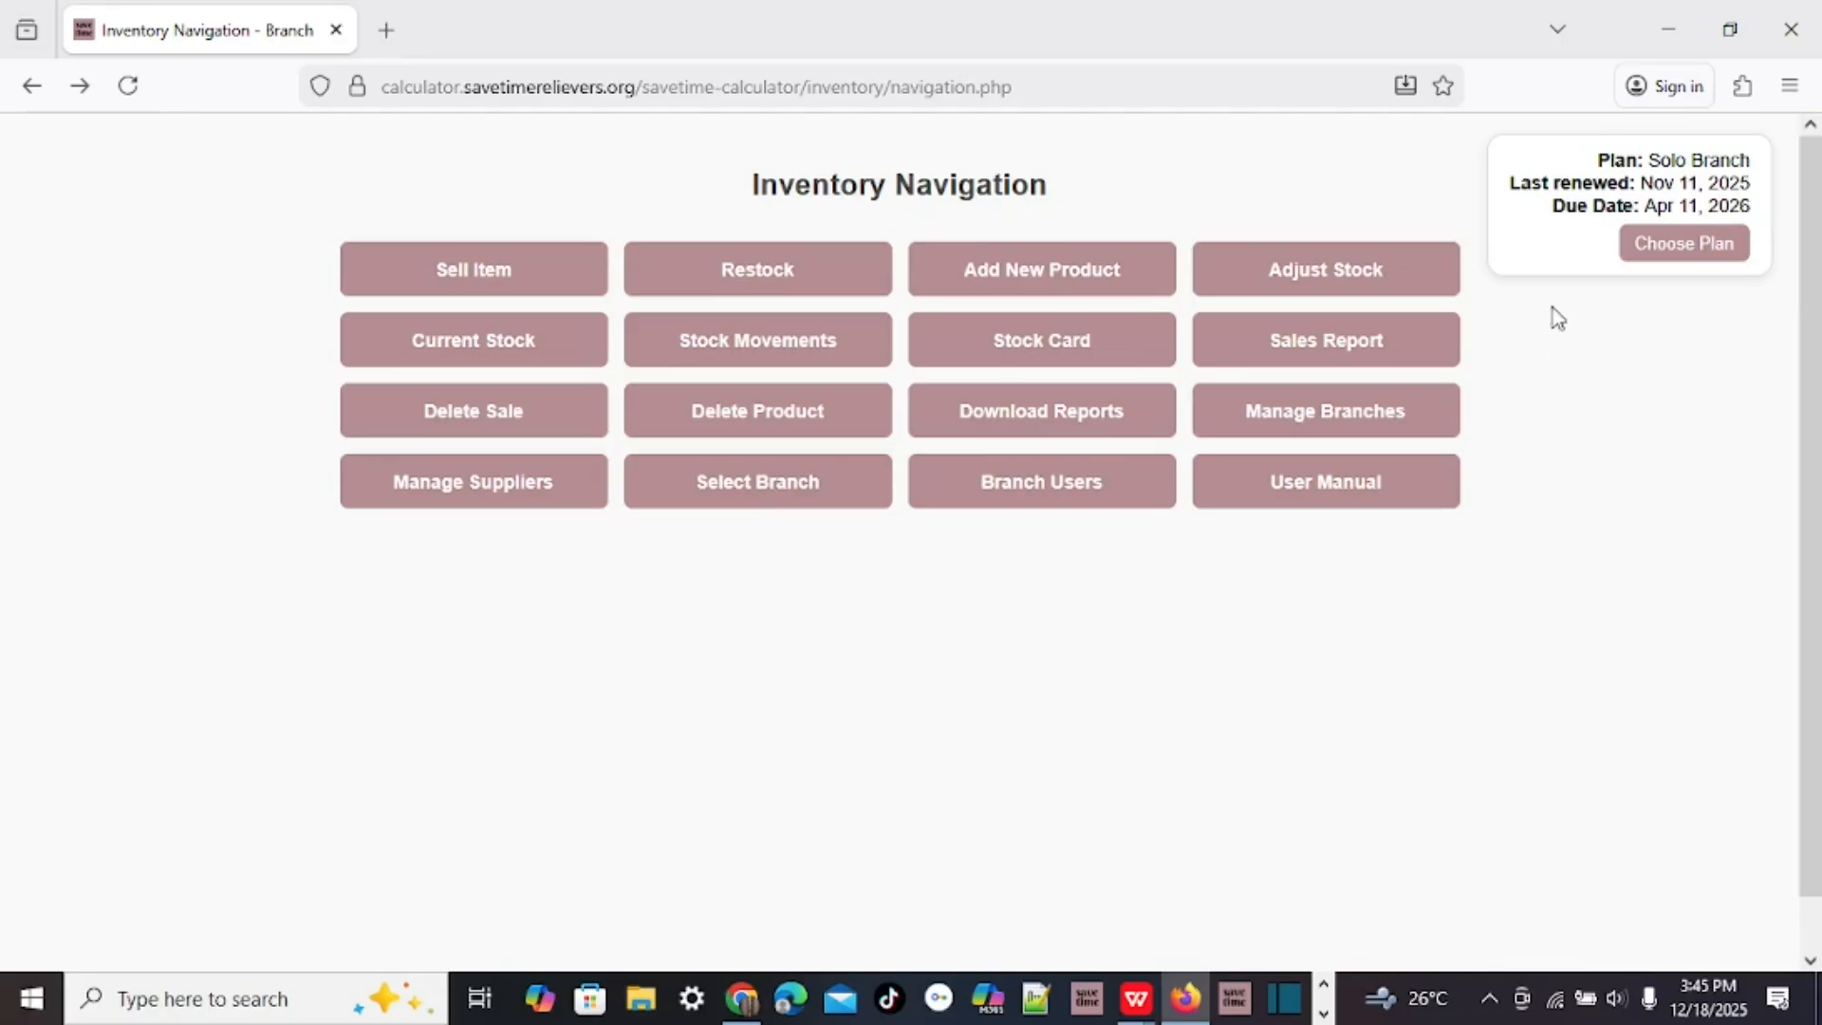
click(1727, 34)
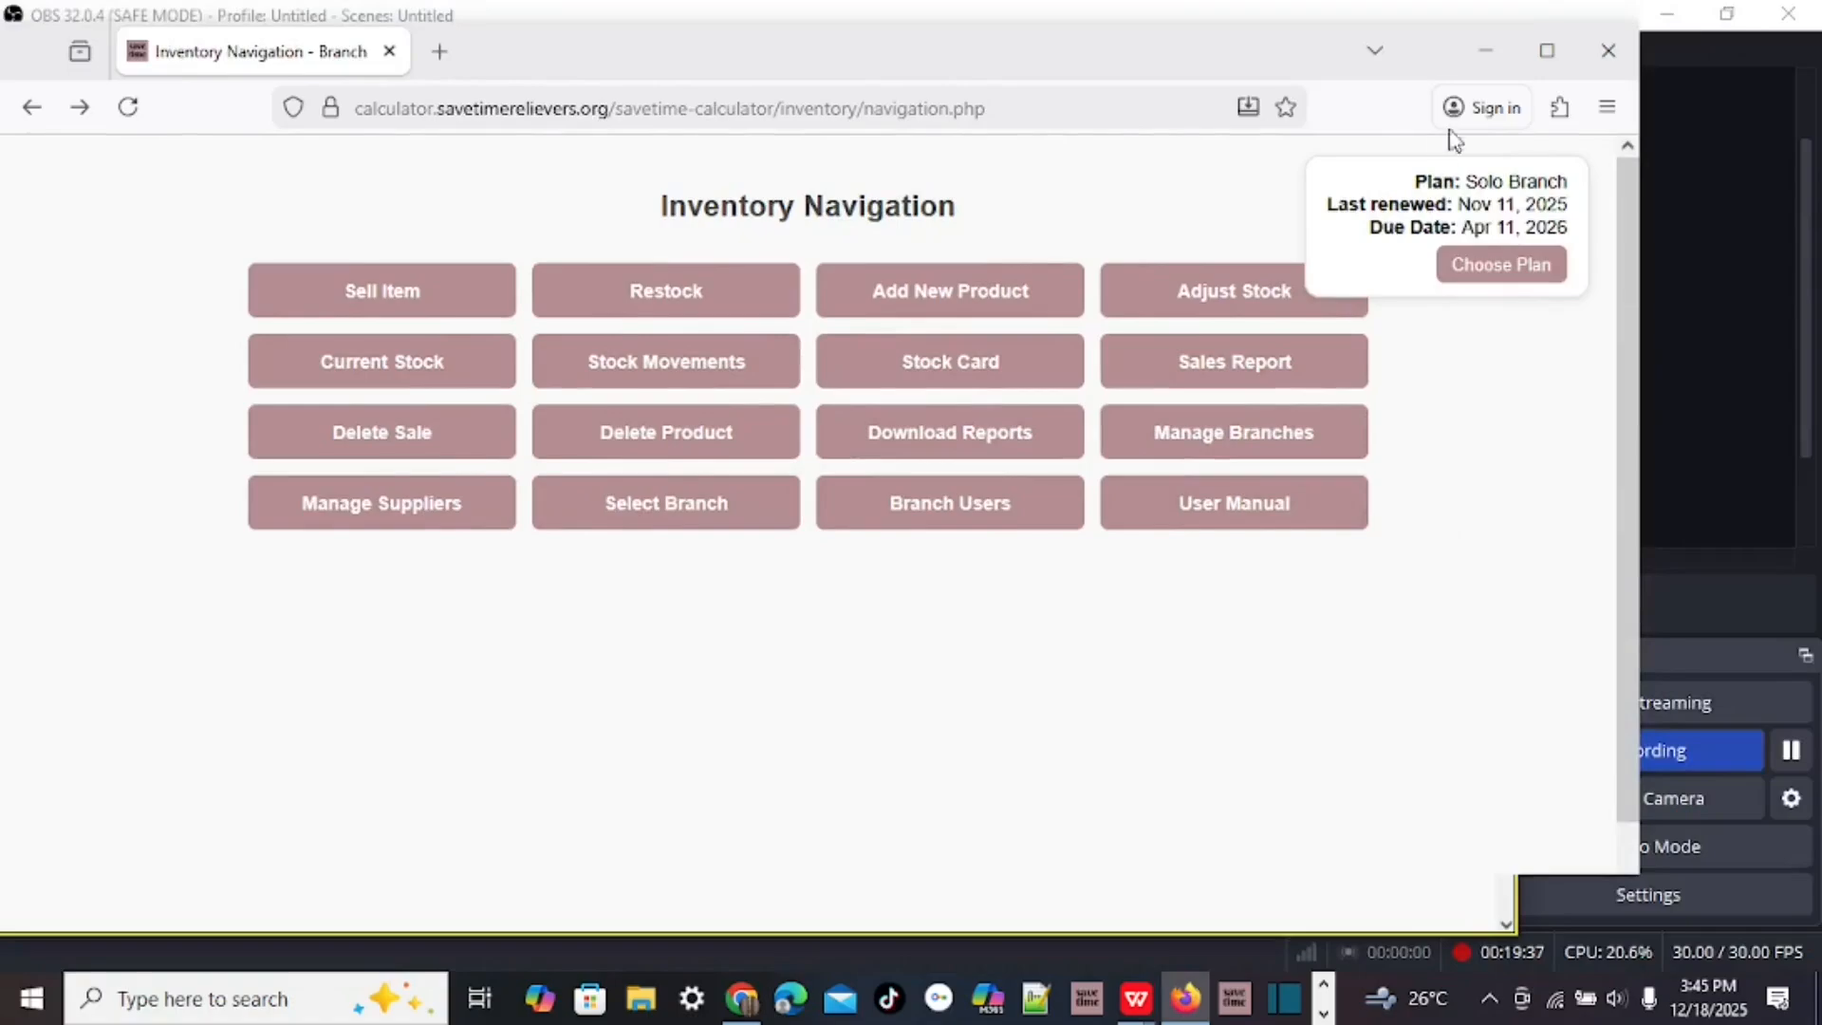